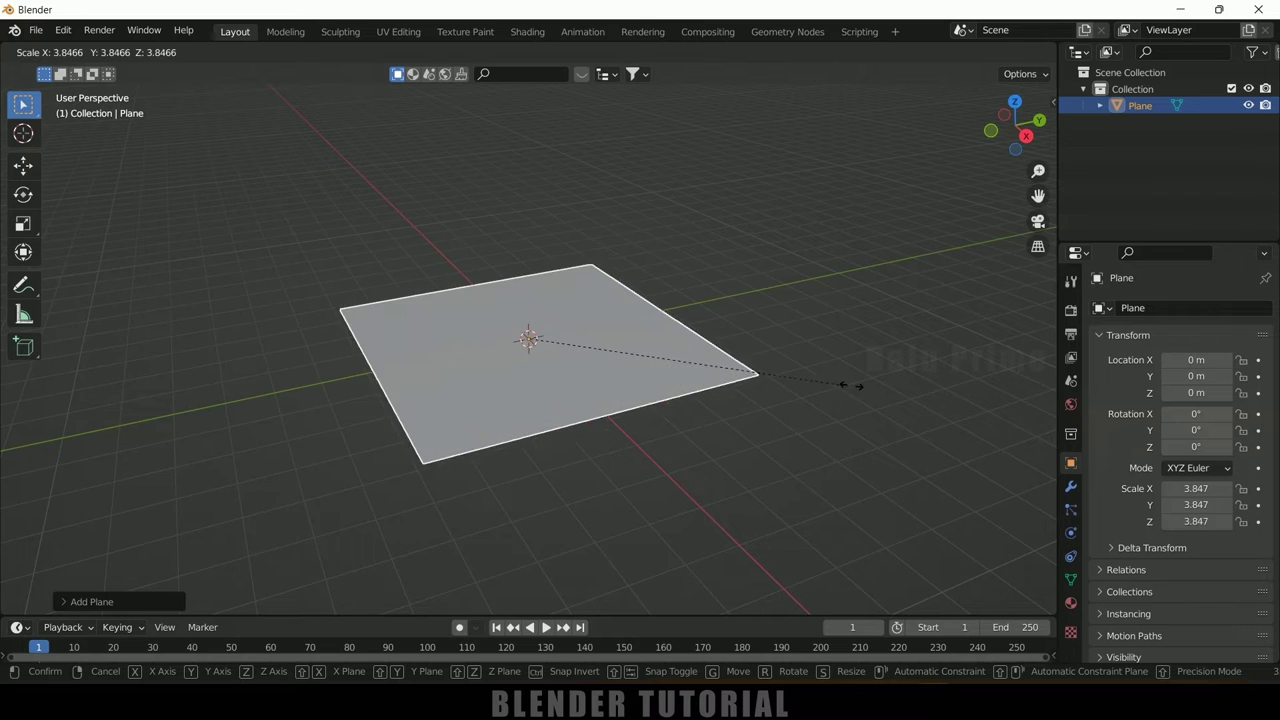
Scale the plane up to about 7.94 and subdivide its mesh with 85 cuts
click(143, 393)
key(Tab)
right_click(543, 286)
click(543, 286)
click(80, 598)
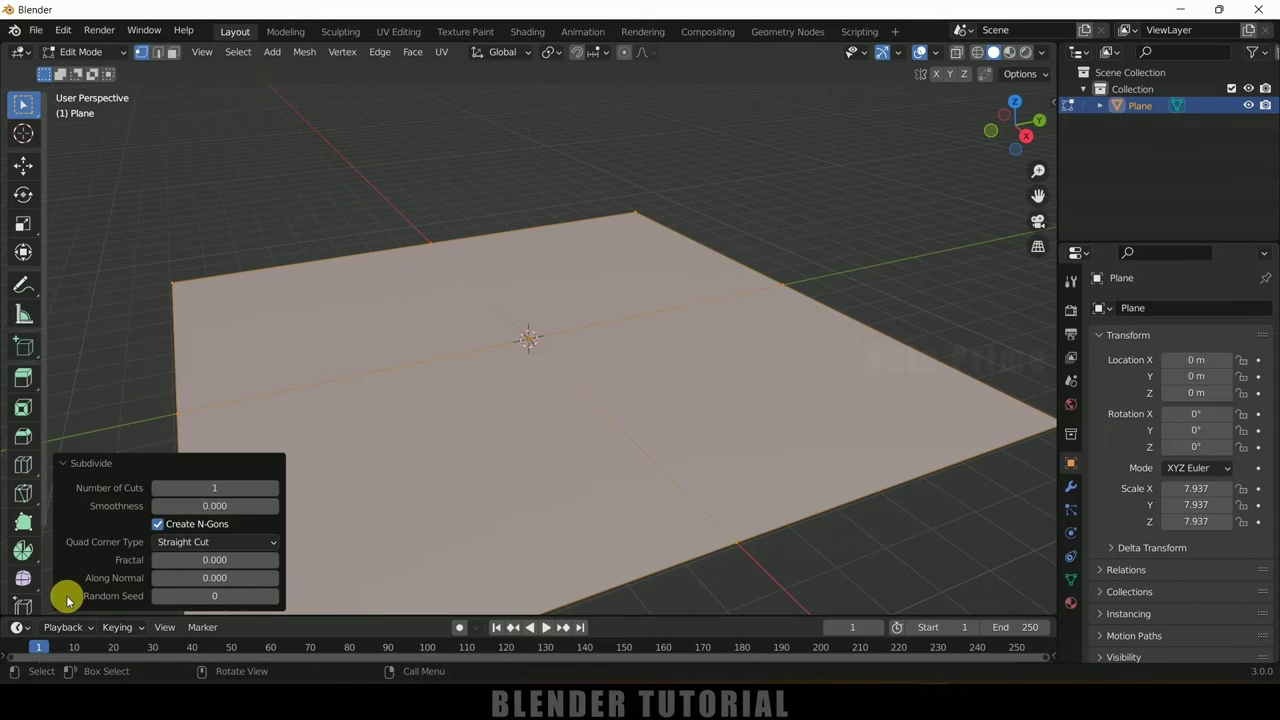
click(220, 490)
text(85)
key(Return)
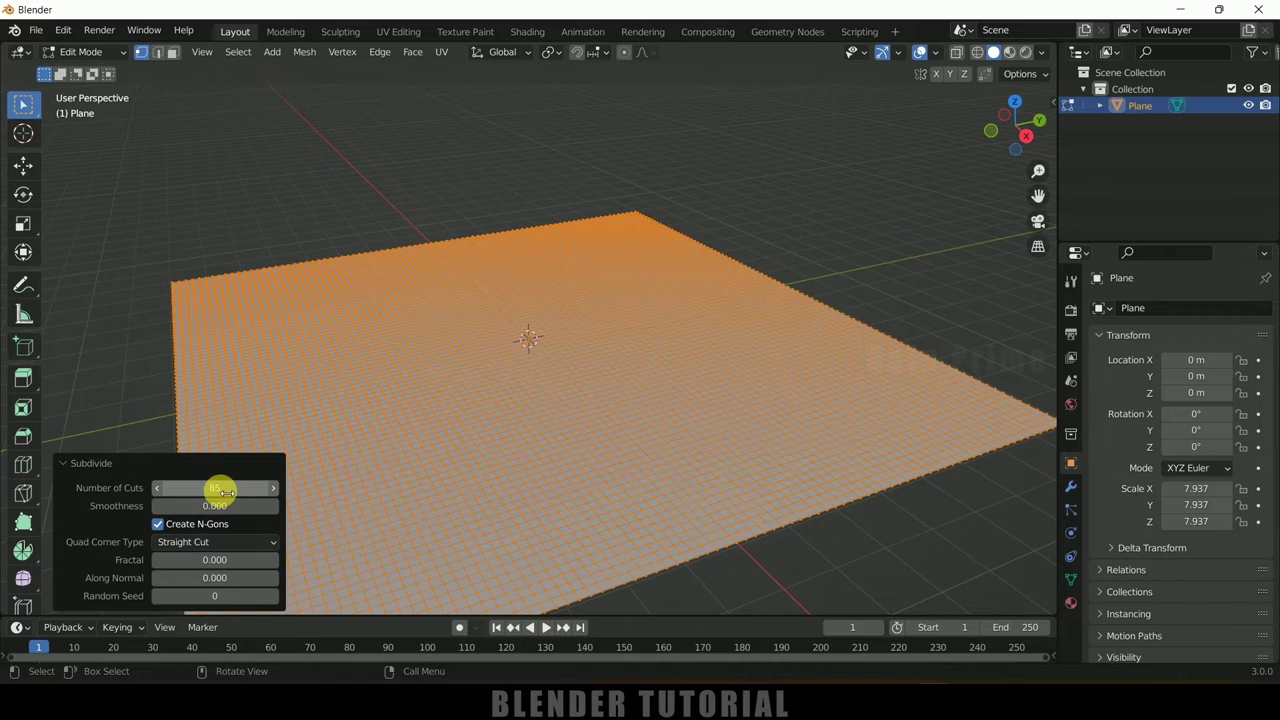
key(Tab)
Import scene.gltf from the stone_pillar folder as glTF 2.0 and scale the pillar down to about 0.009
middle_drag(594, 380, 531, 337)
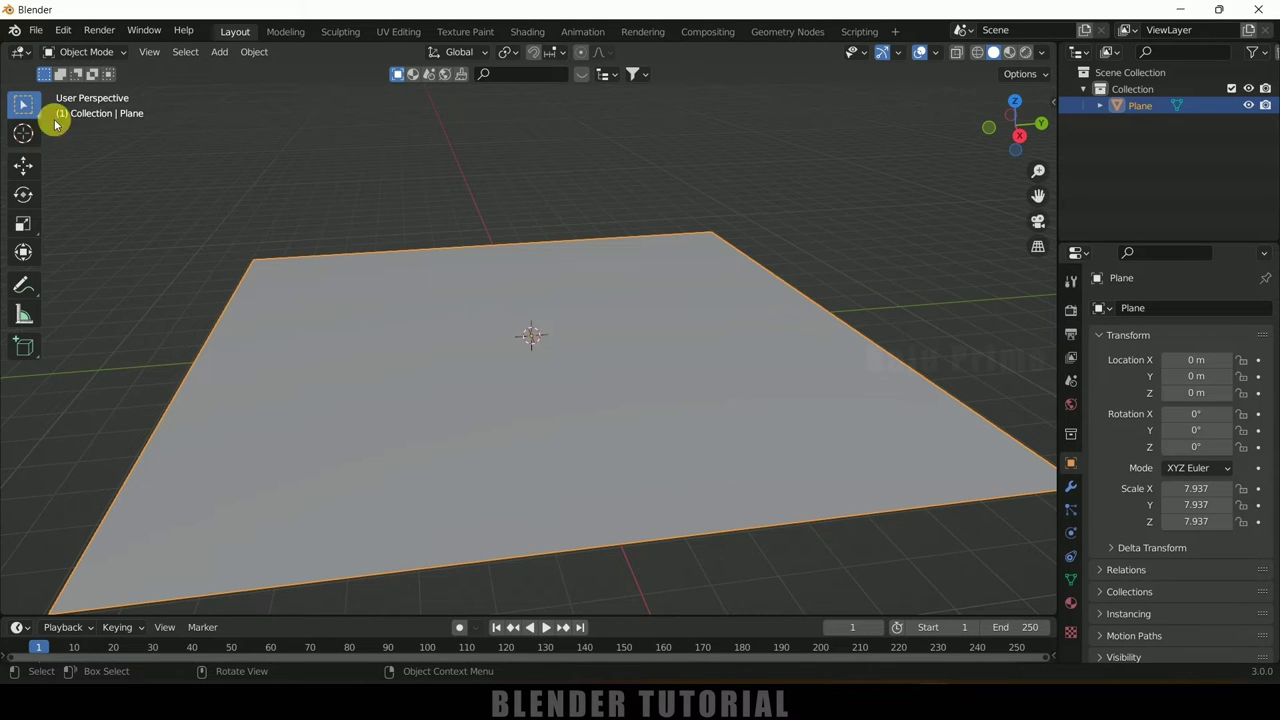
click(37, 30)
mouse_move(105, 255)
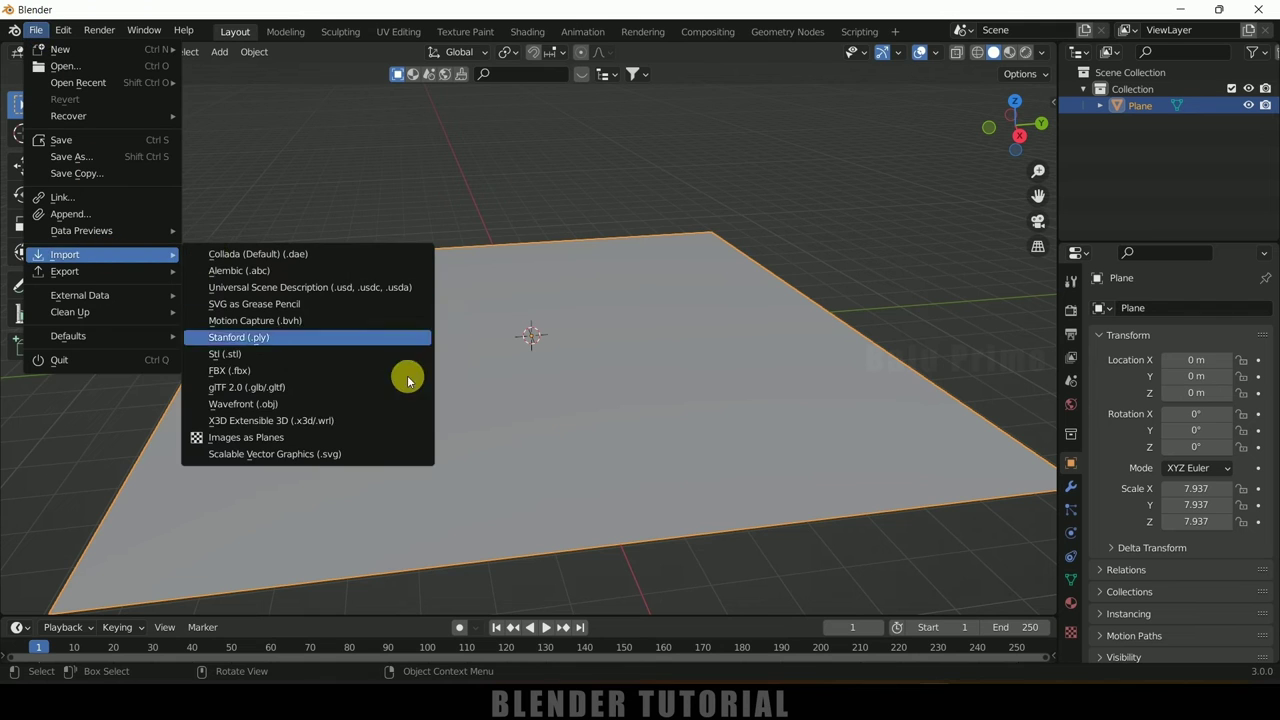
click(286, 390)
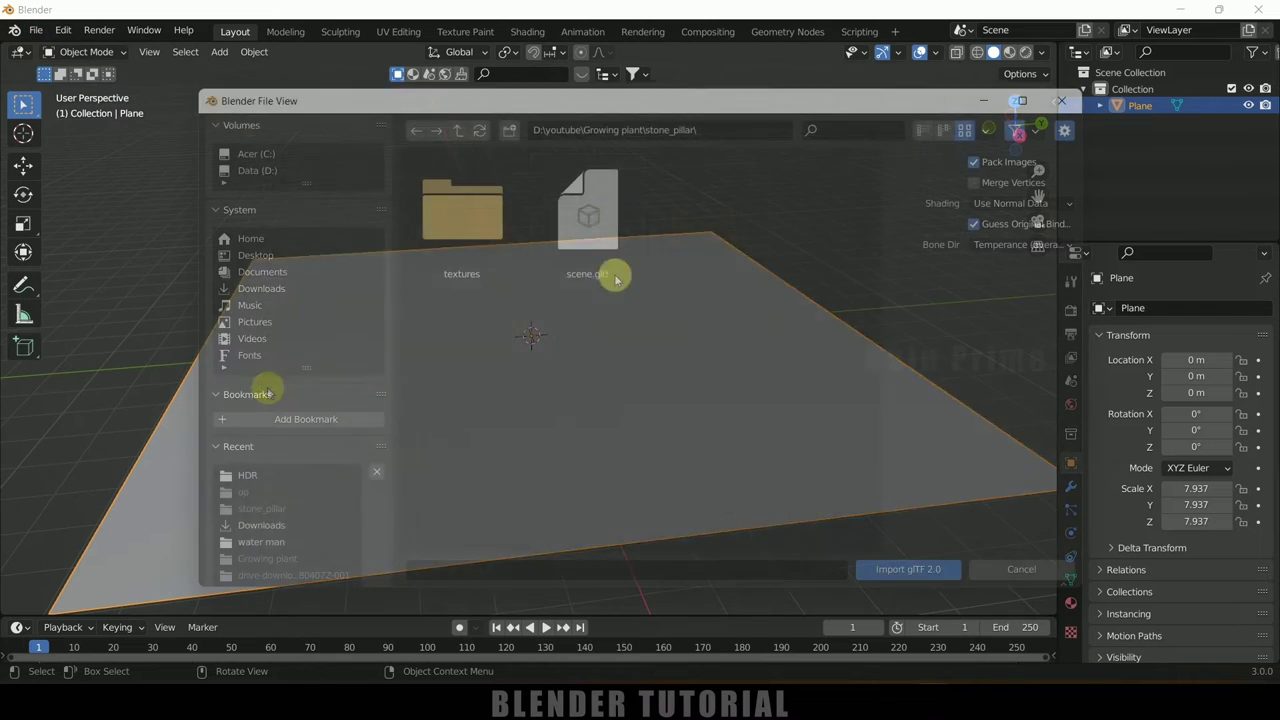
click(582, 220)
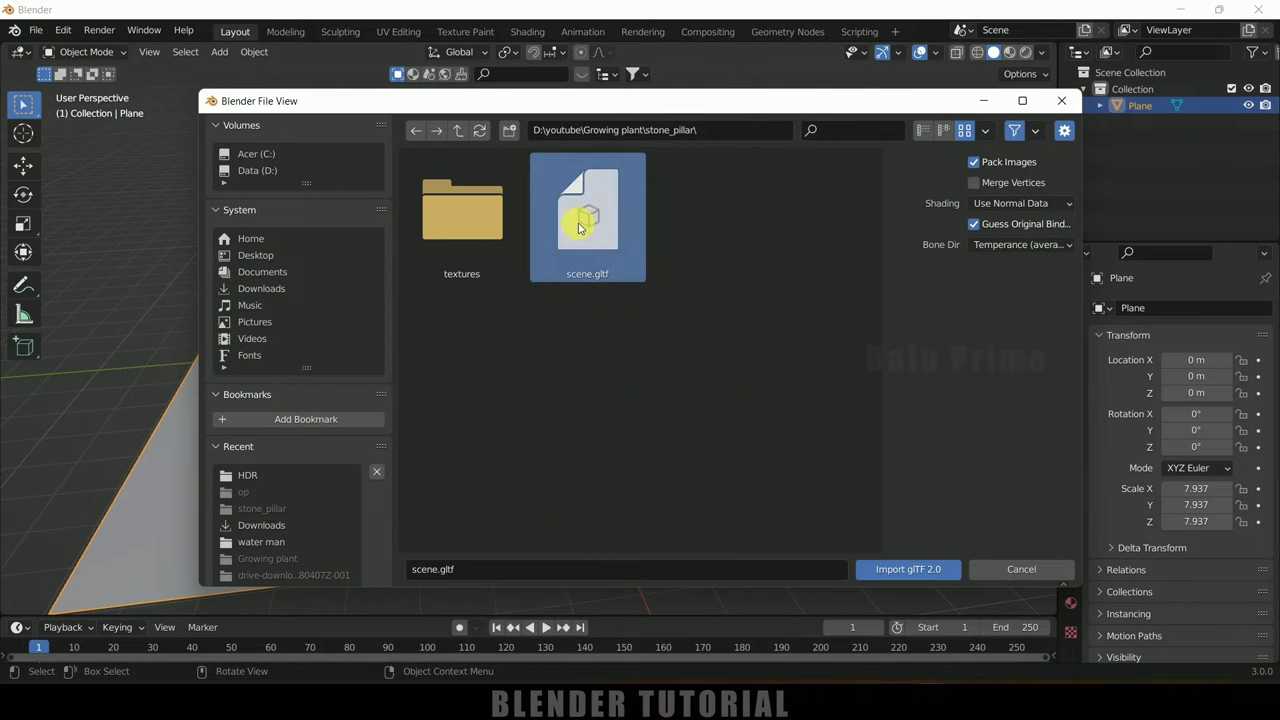
click(920, 575)
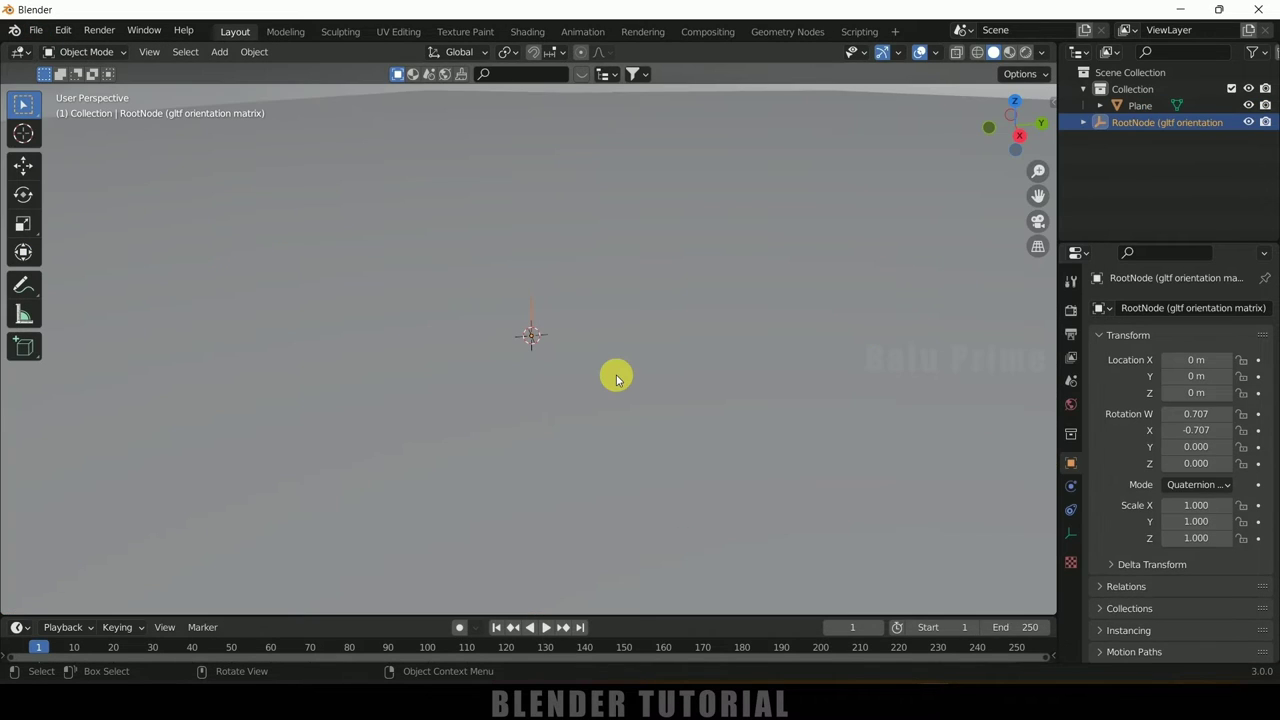
key(s)
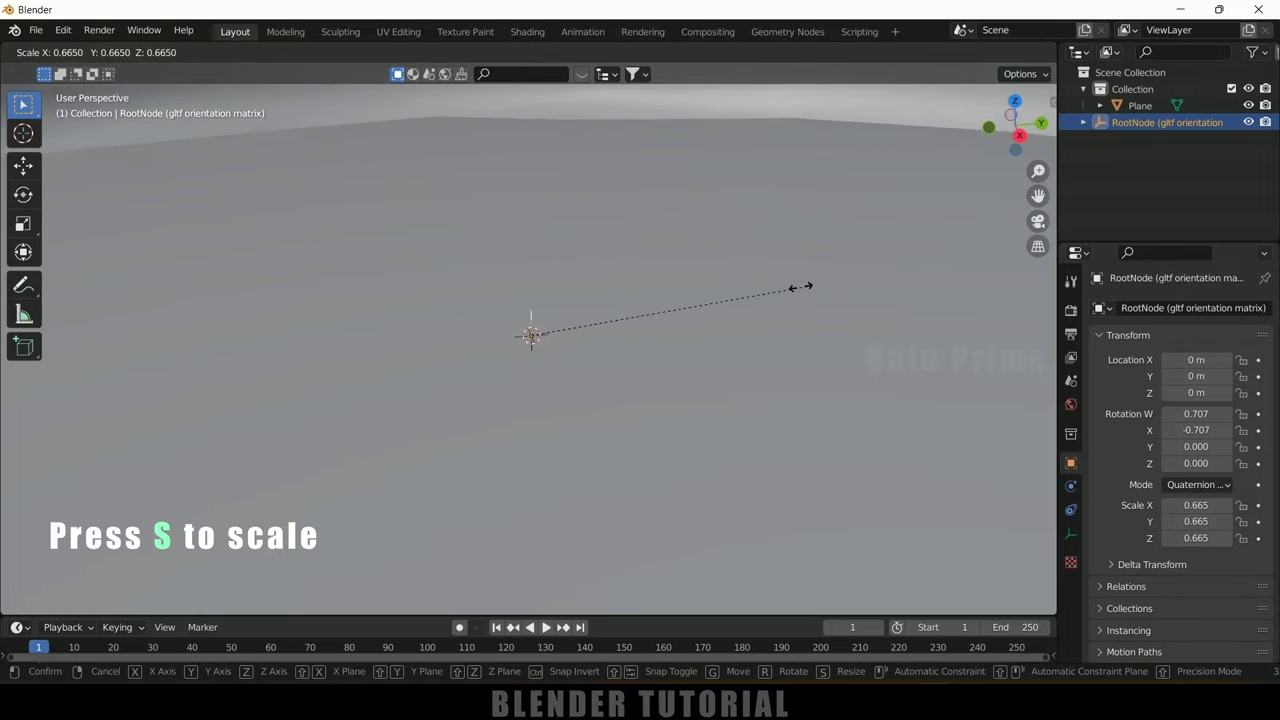
click(686, 294)
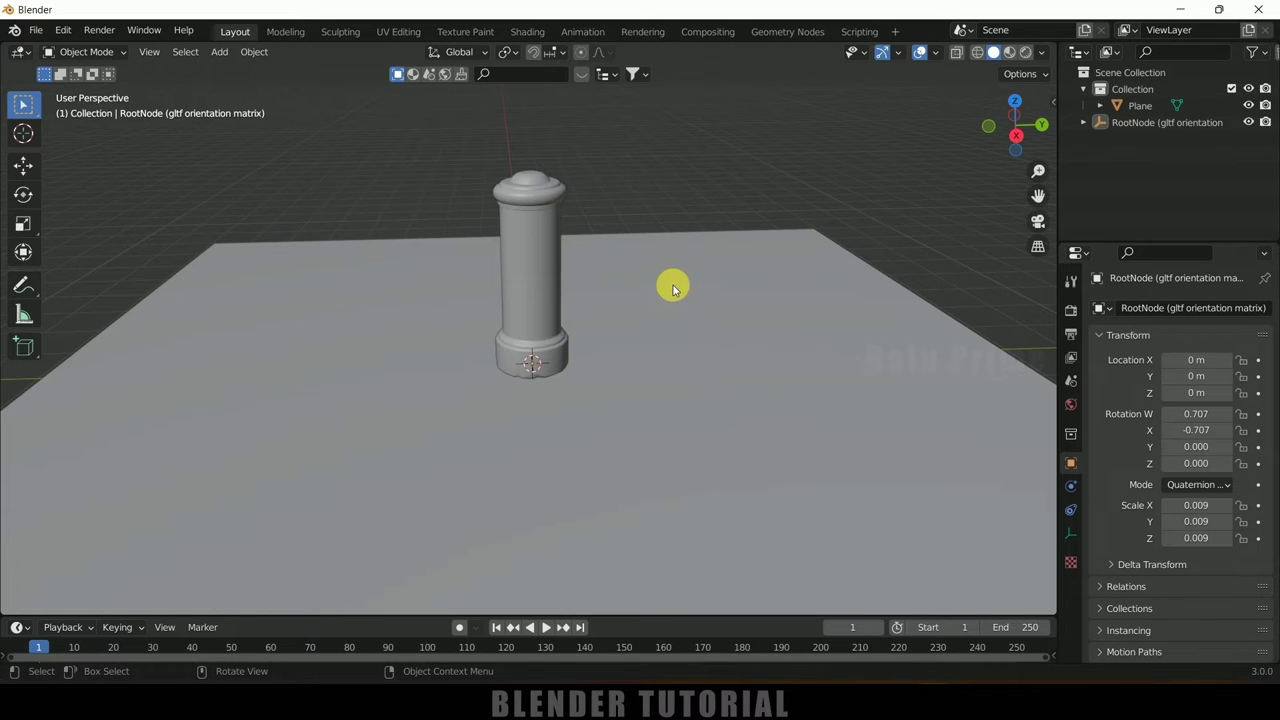
Look up the "extra" objects add-ons in the preferences and save the preferences
click(63, 30)
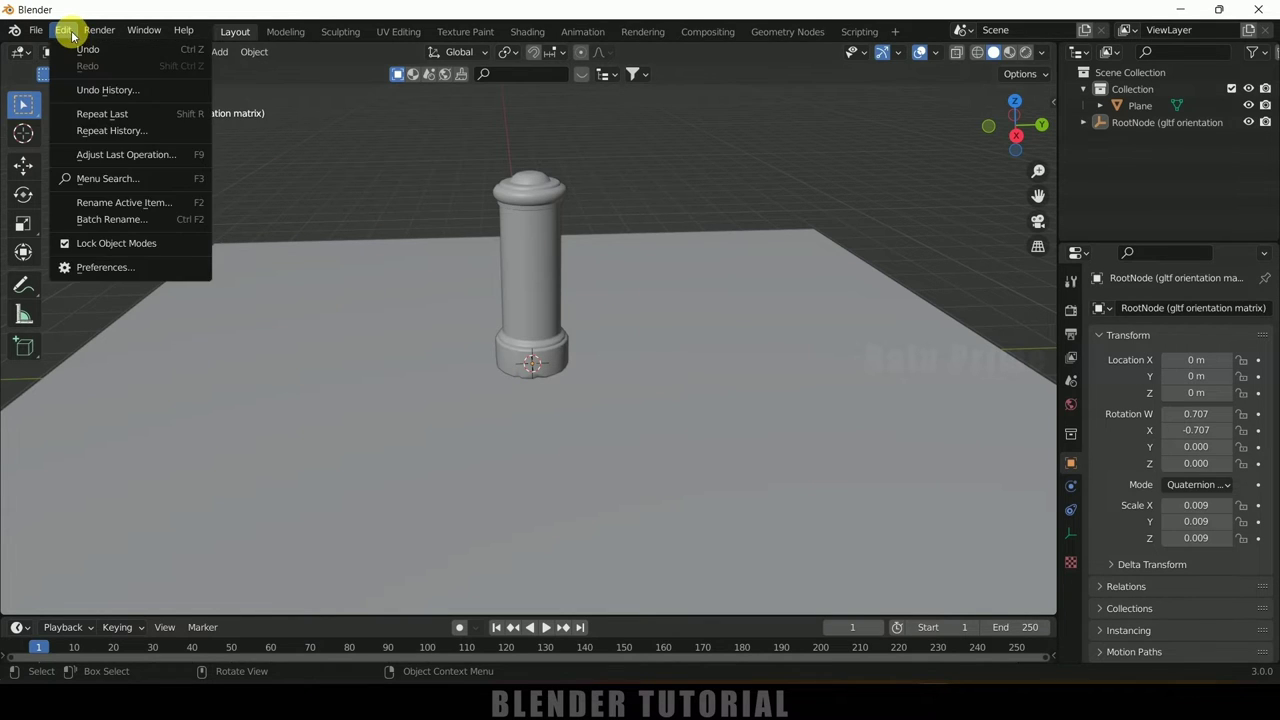
click(96, 268)
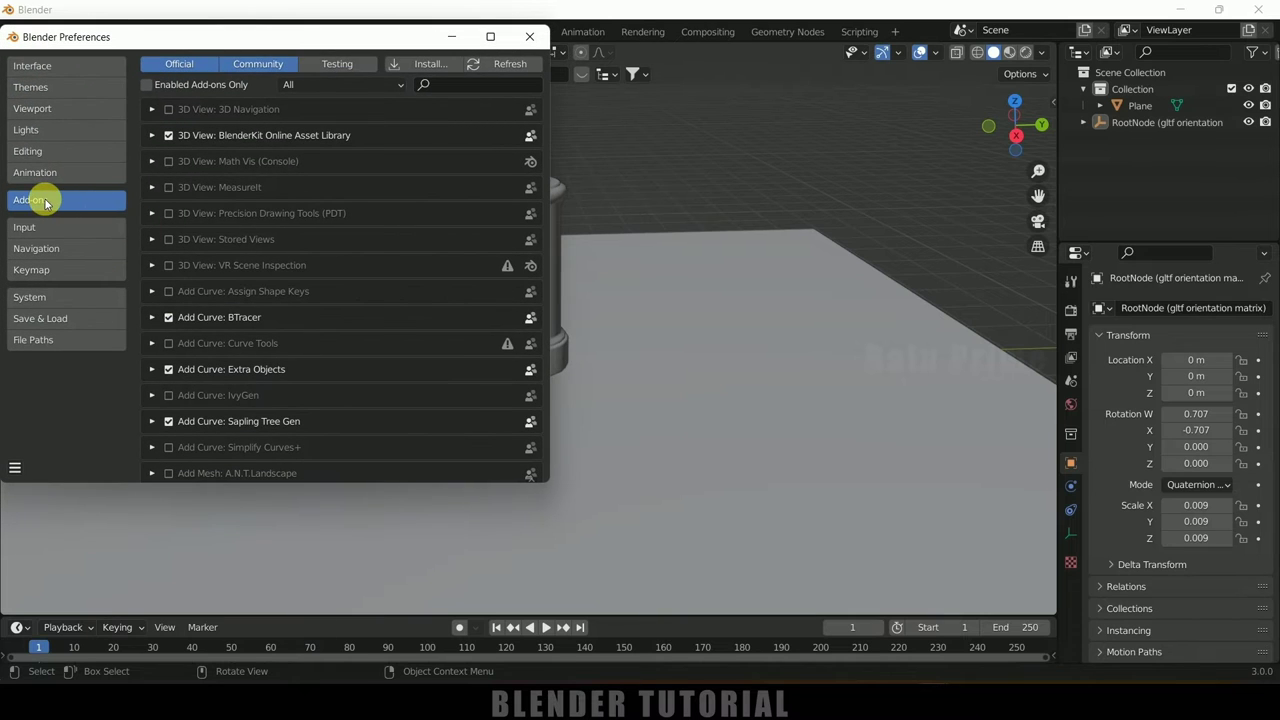
click(451, 86)
text(extra)
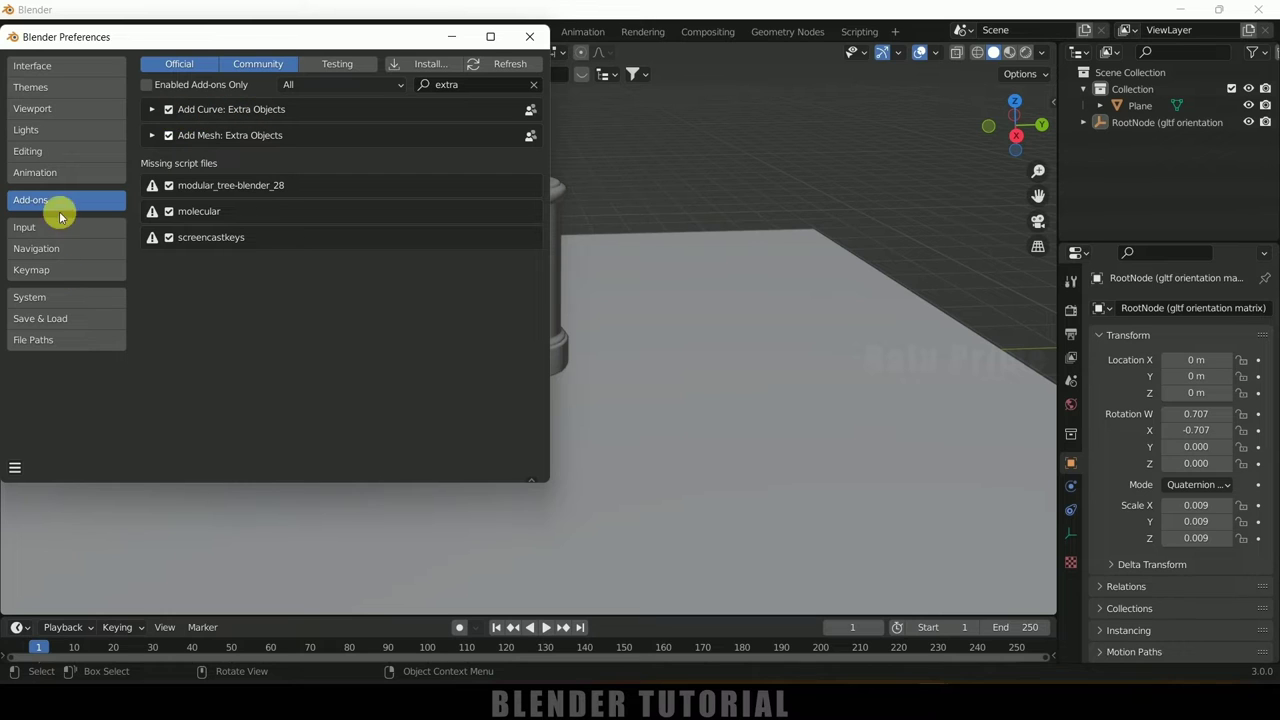
click(12, 466)
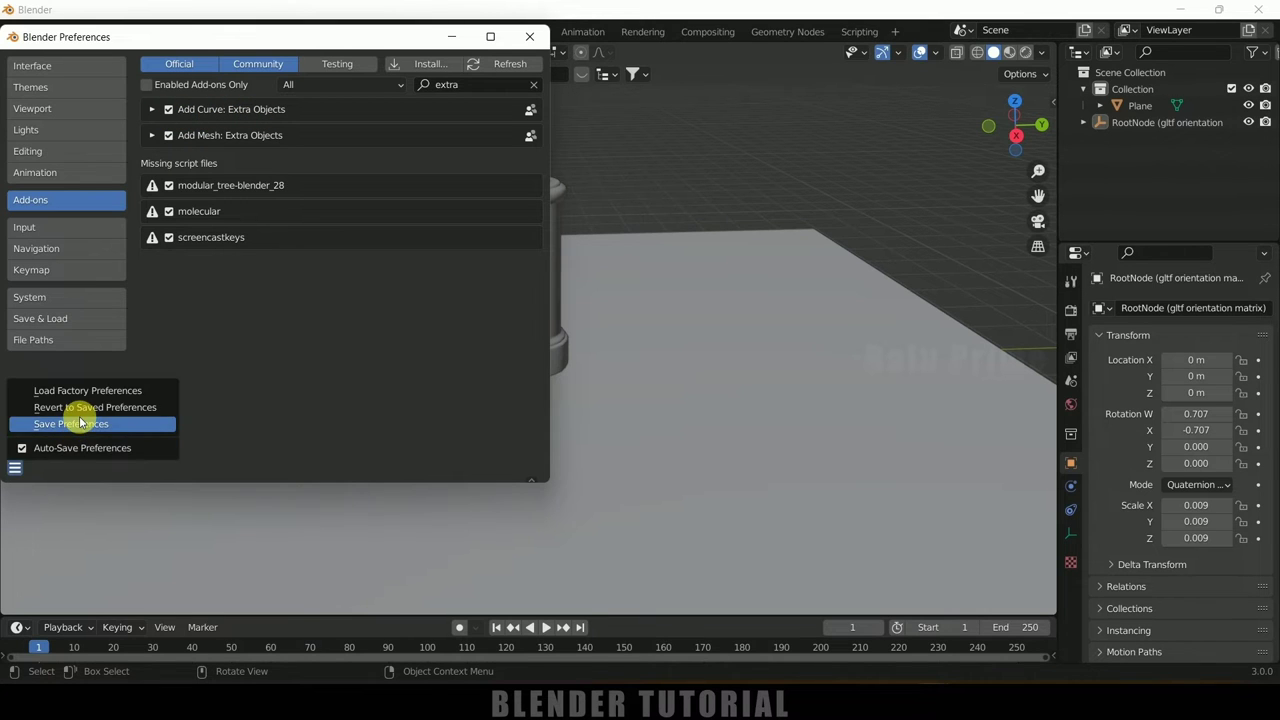
click(72, 426)
click(540, 37)
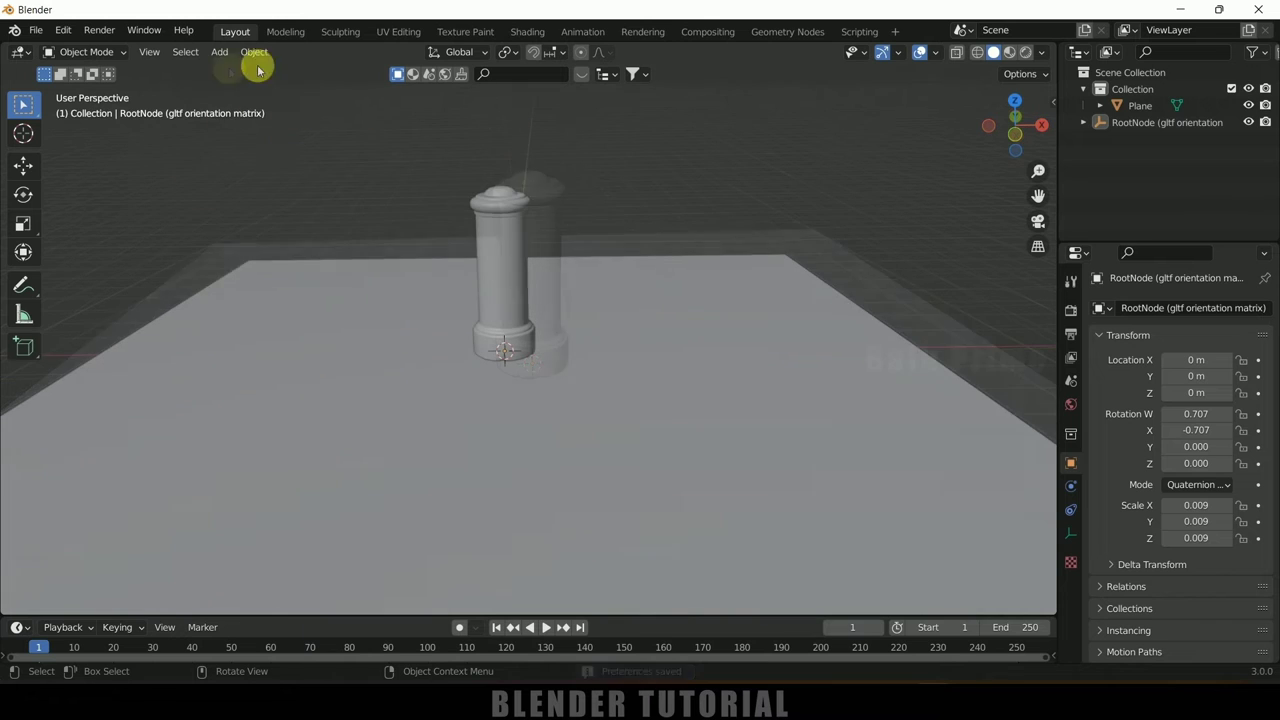
Add a Helix (3D) curve profile at the base of the pillar
click(219, 52)
mouse_move(245, 88)
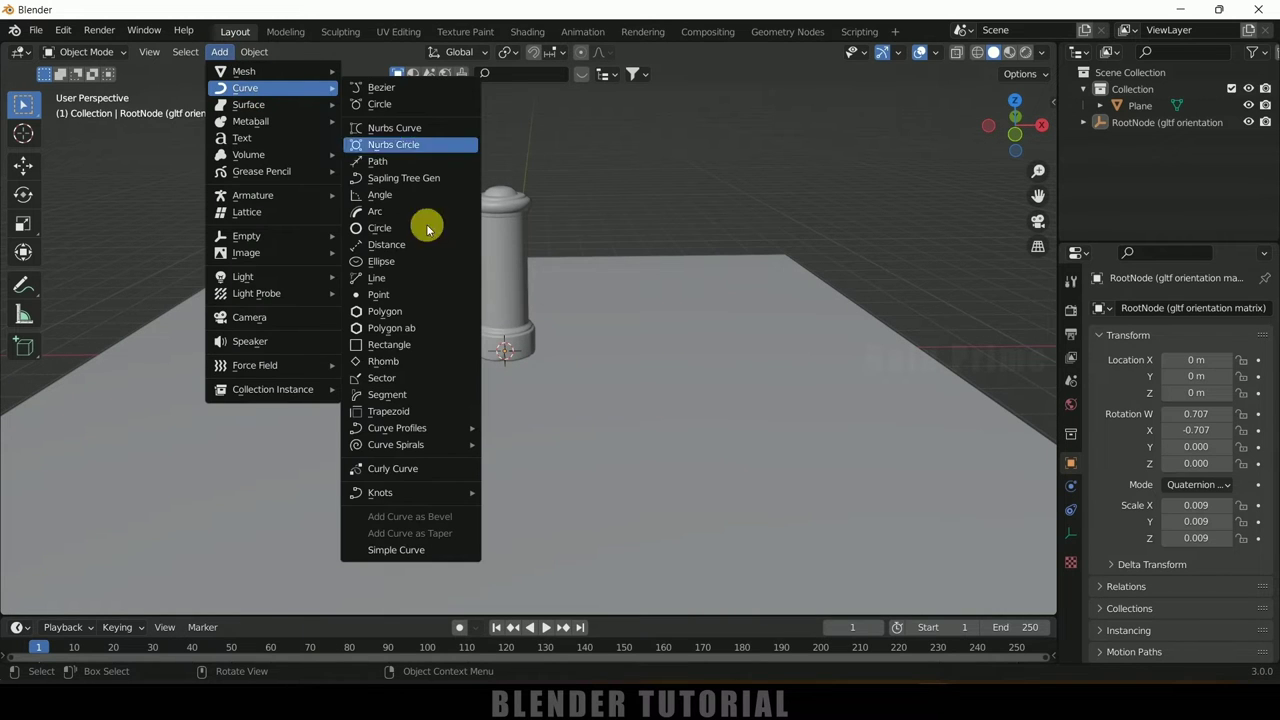
mouse_move(403, 428)
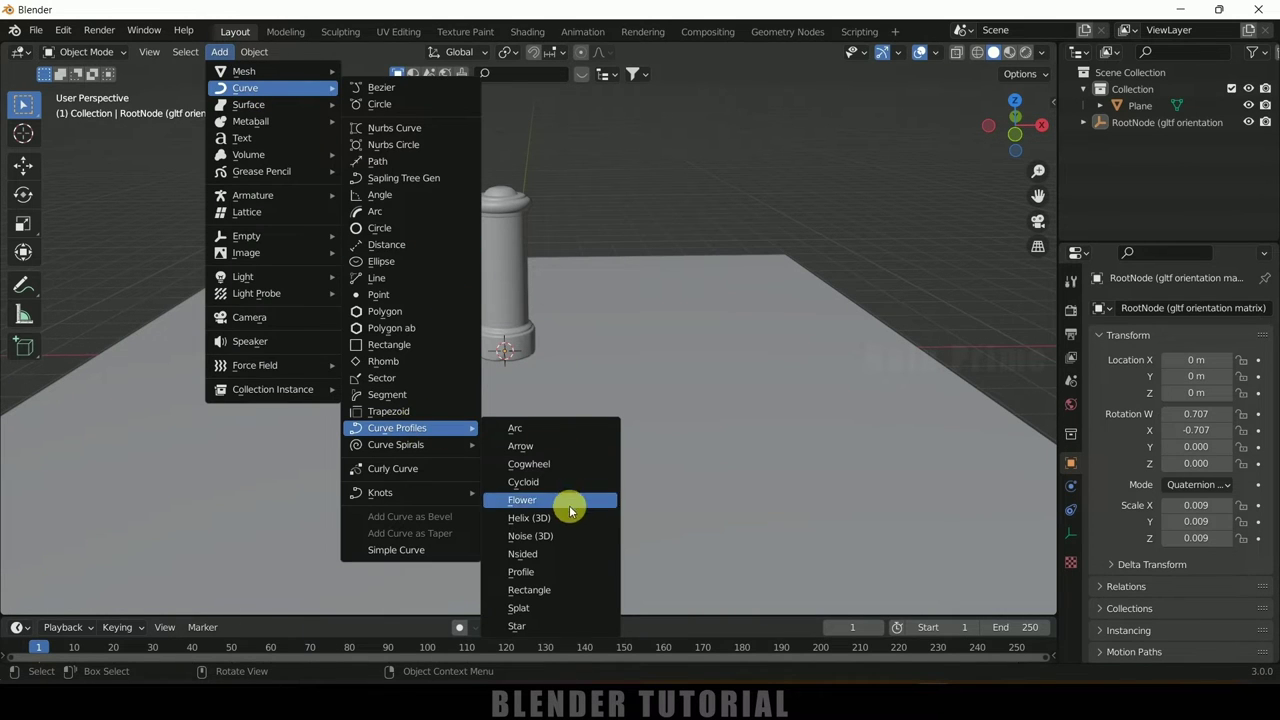
click(540, 518)
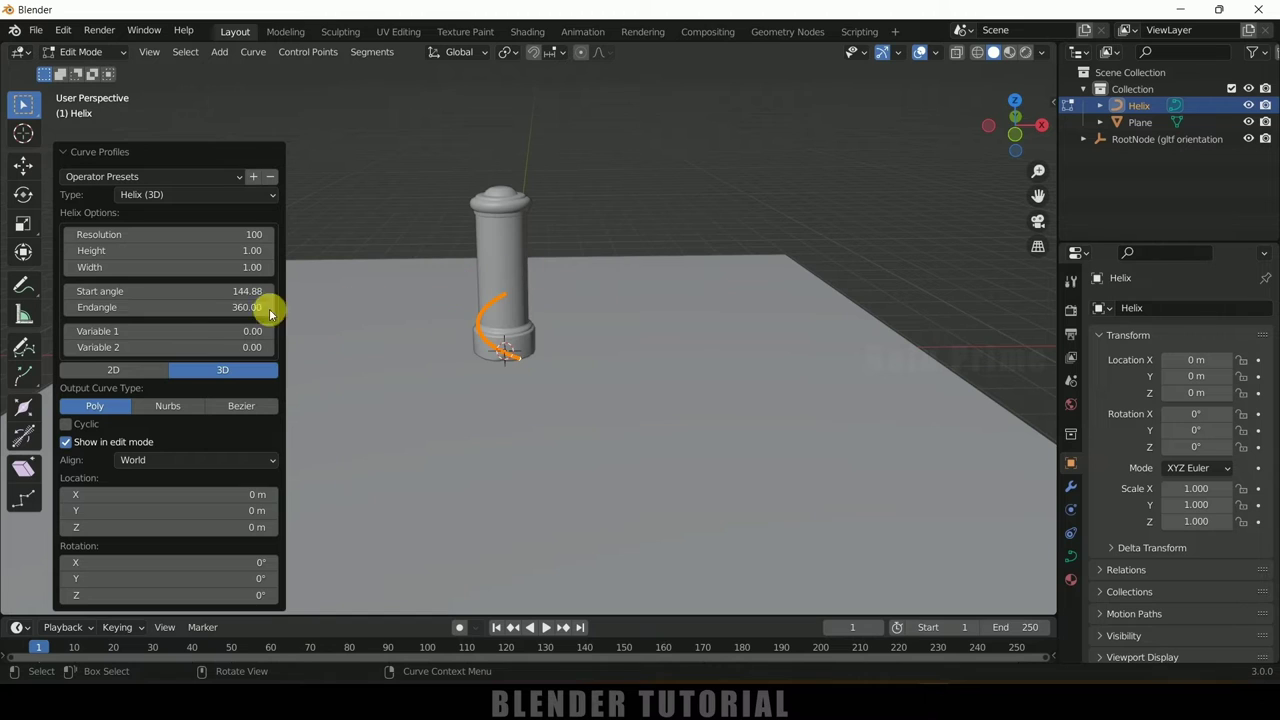
Set the helix's end angle to 850, its height to about 3.46 and its width to about 1.51
click(199, 307)
text(720)
key(Return)
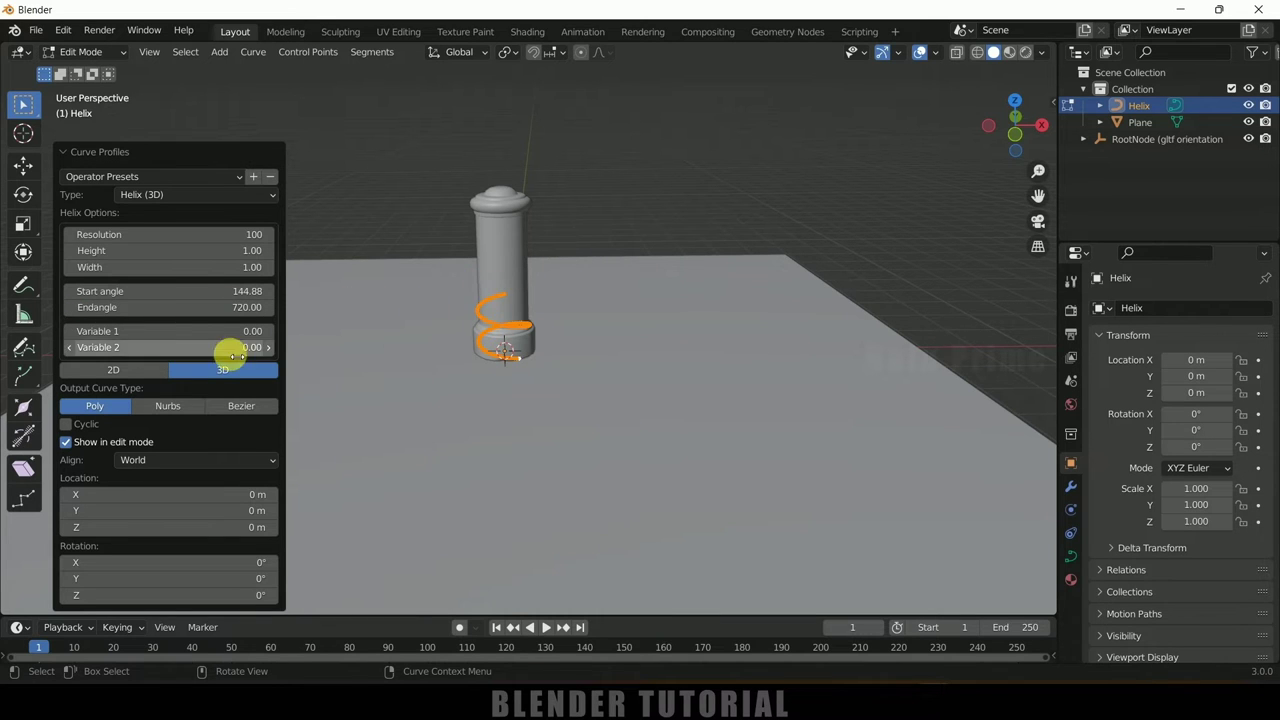
click(197, 311)
text(850)
key(Return)
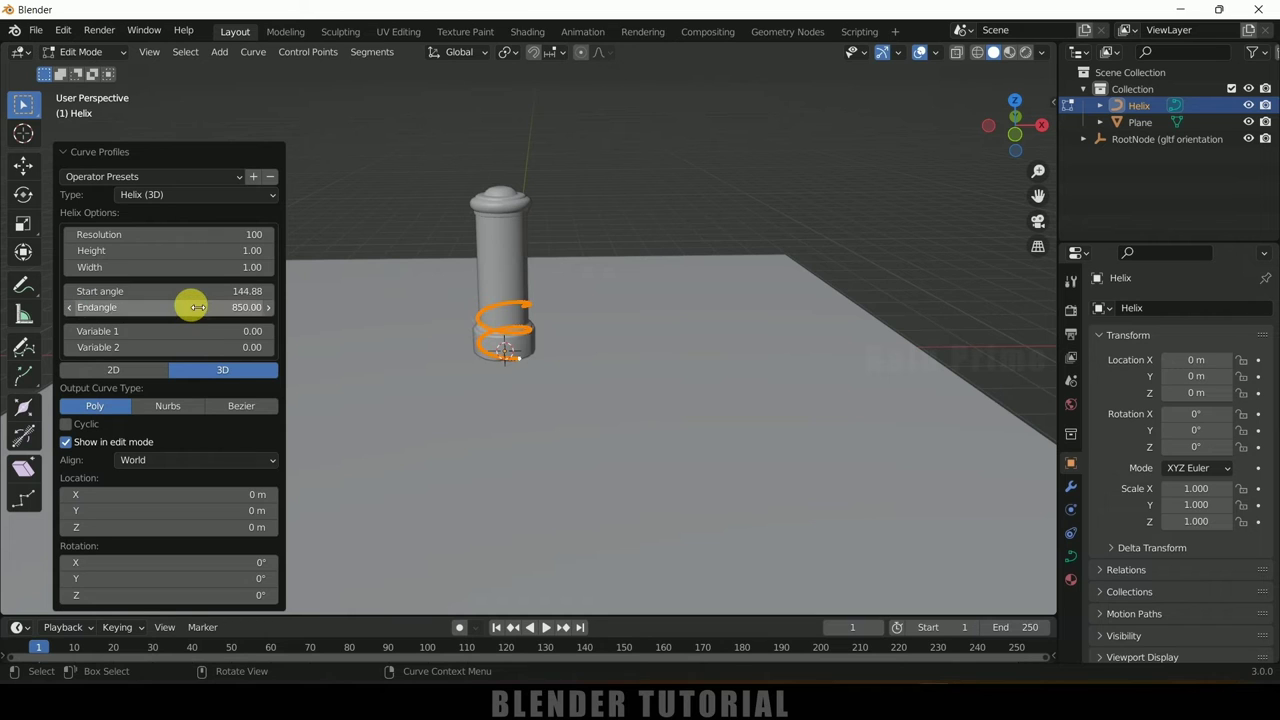
mouse_move(108, 254)
mouse_down()
mouse_move(178, 263)
mouse_move(94, 263)
mouse_move(117, 267)
mouse_up()
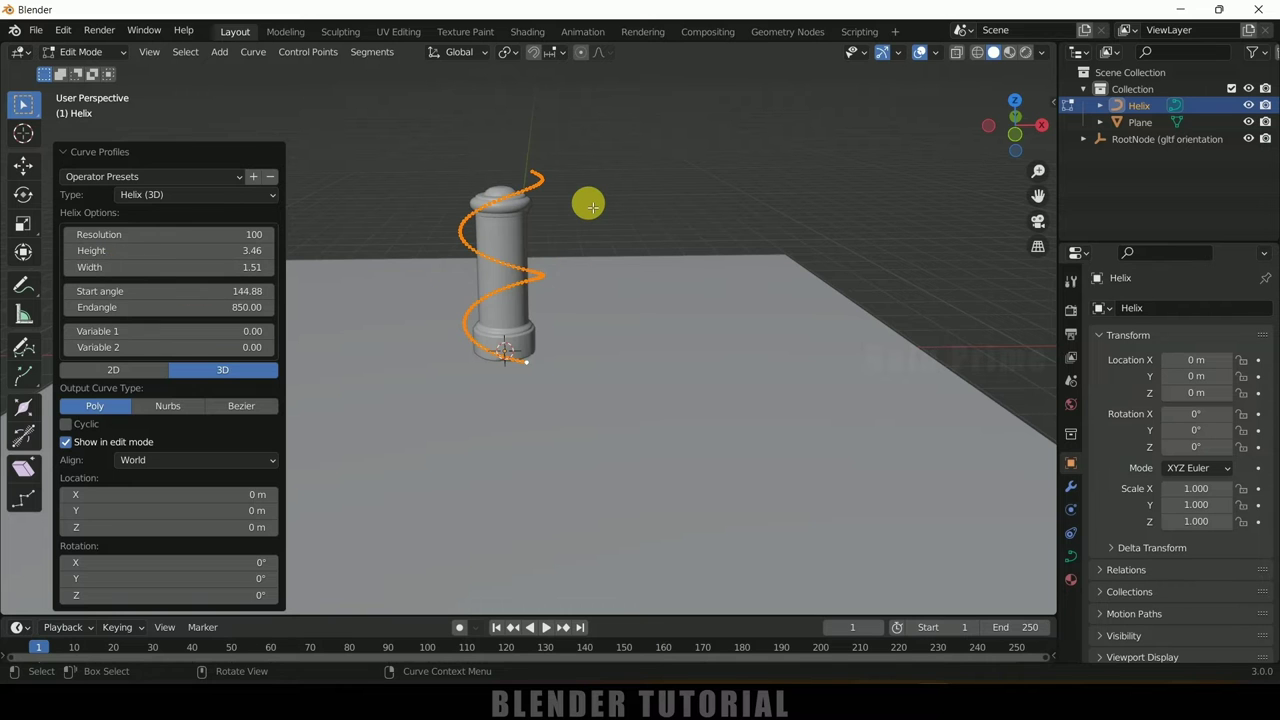
key(Tab)
Add a cylinder mesh and move it along X to about -11.04 m, beside the plane
middle_drag(600, 212, 540, 216)
middle_drag(619, 330, 639, 270)
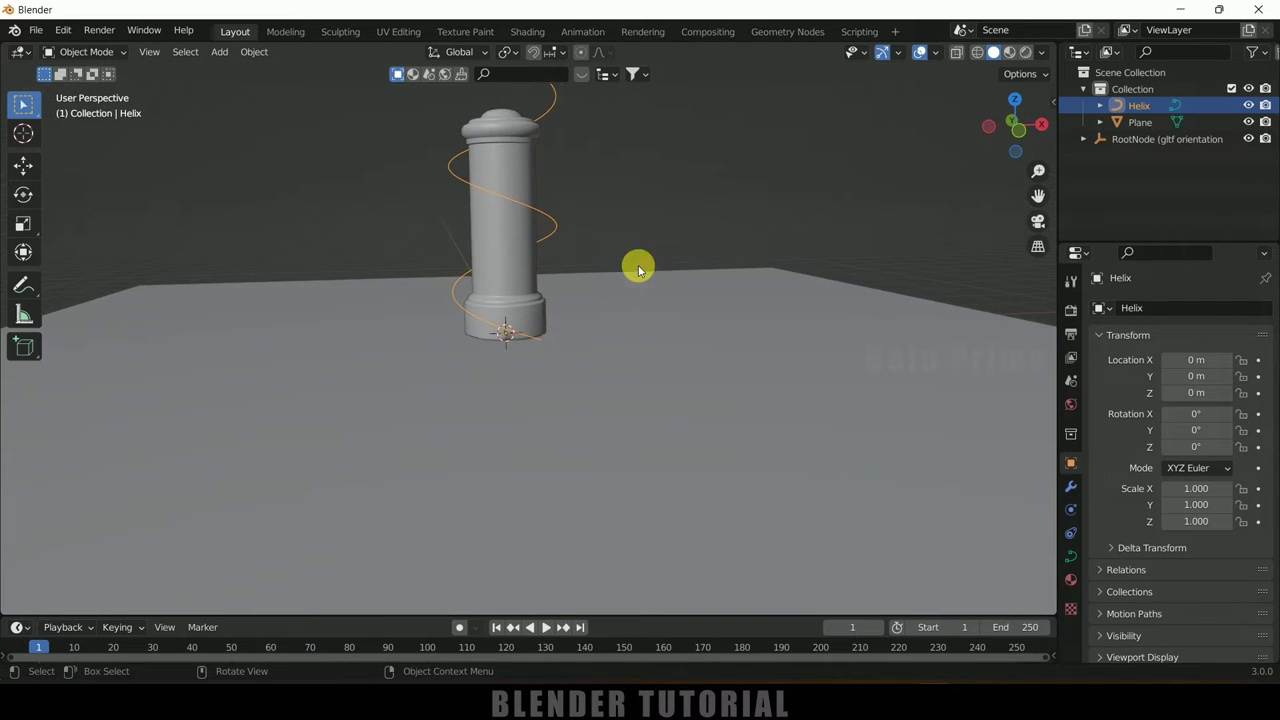
middle_drag(591, 214, 594, 269)
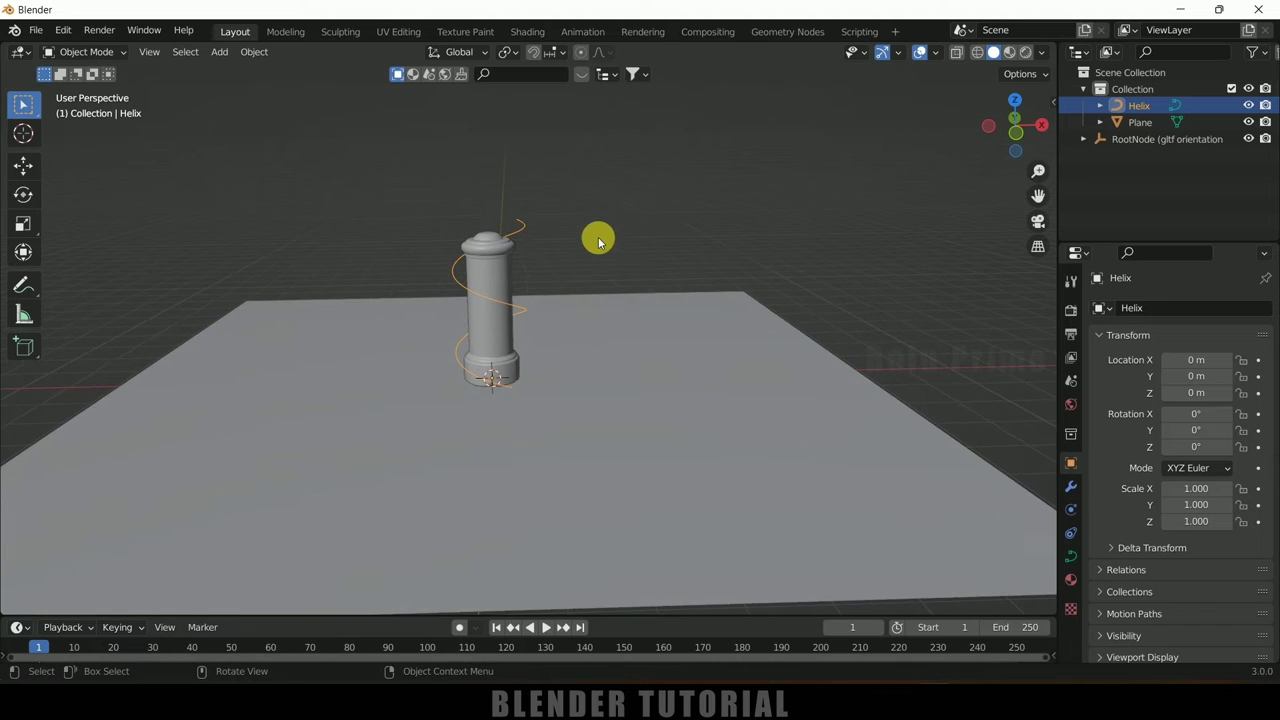
click(218, 51)
mouse_move(240, 70)
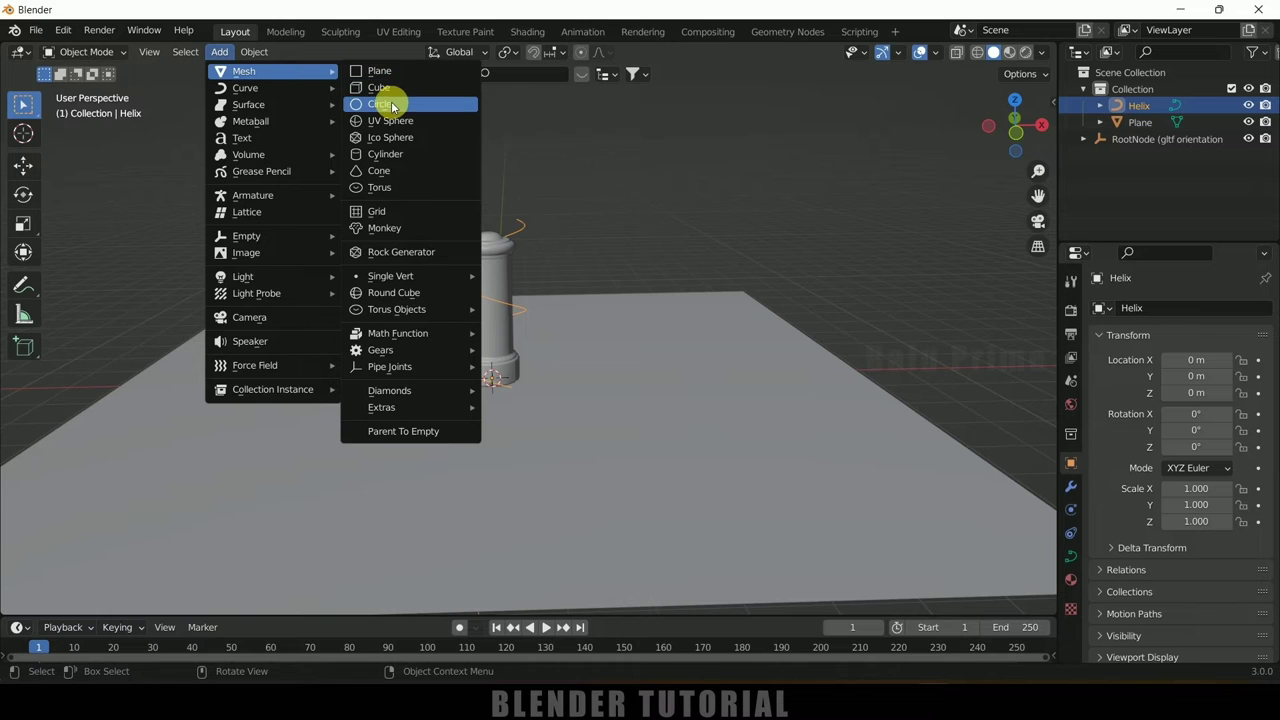
click(385, 154)
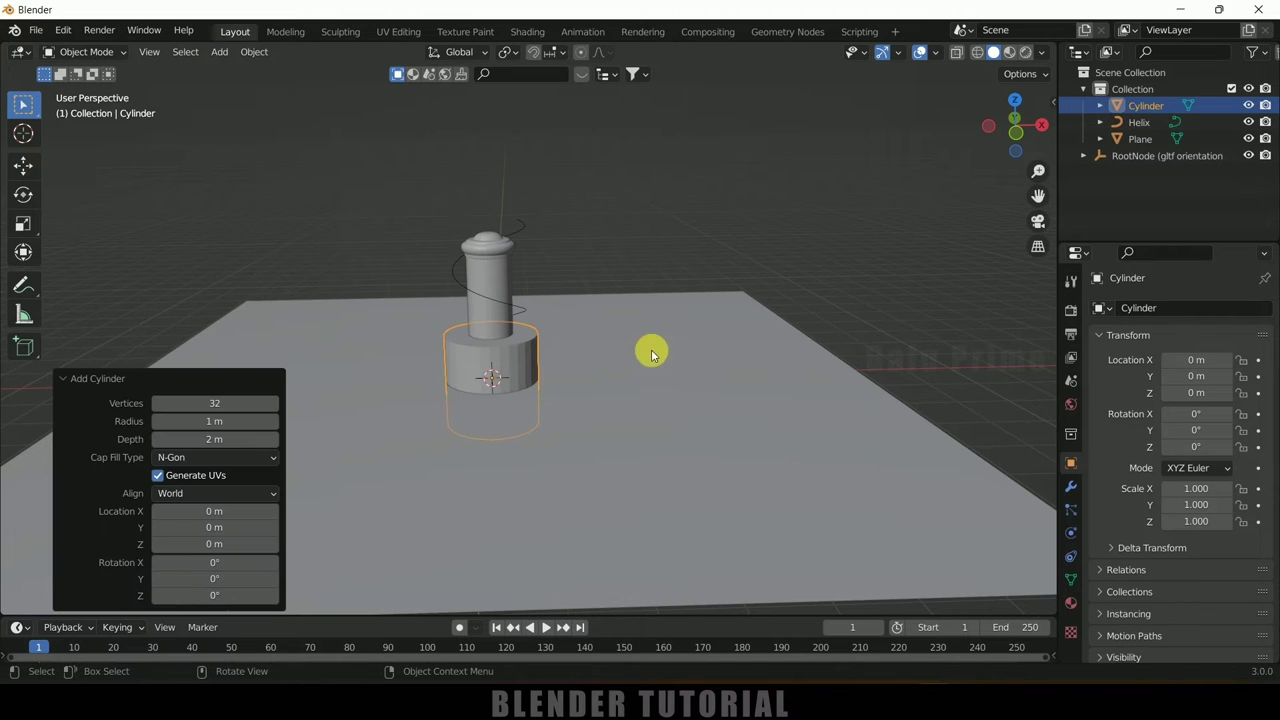
click(23, 164)
drag(561, 376, 129, 320)
Scale the cylinder down uniformly to about 0.226
scroll(471, 366, down, 3)
middle_drag(471, 366, 797, 346)
scroll(515, 373, up, 5)
key(s)
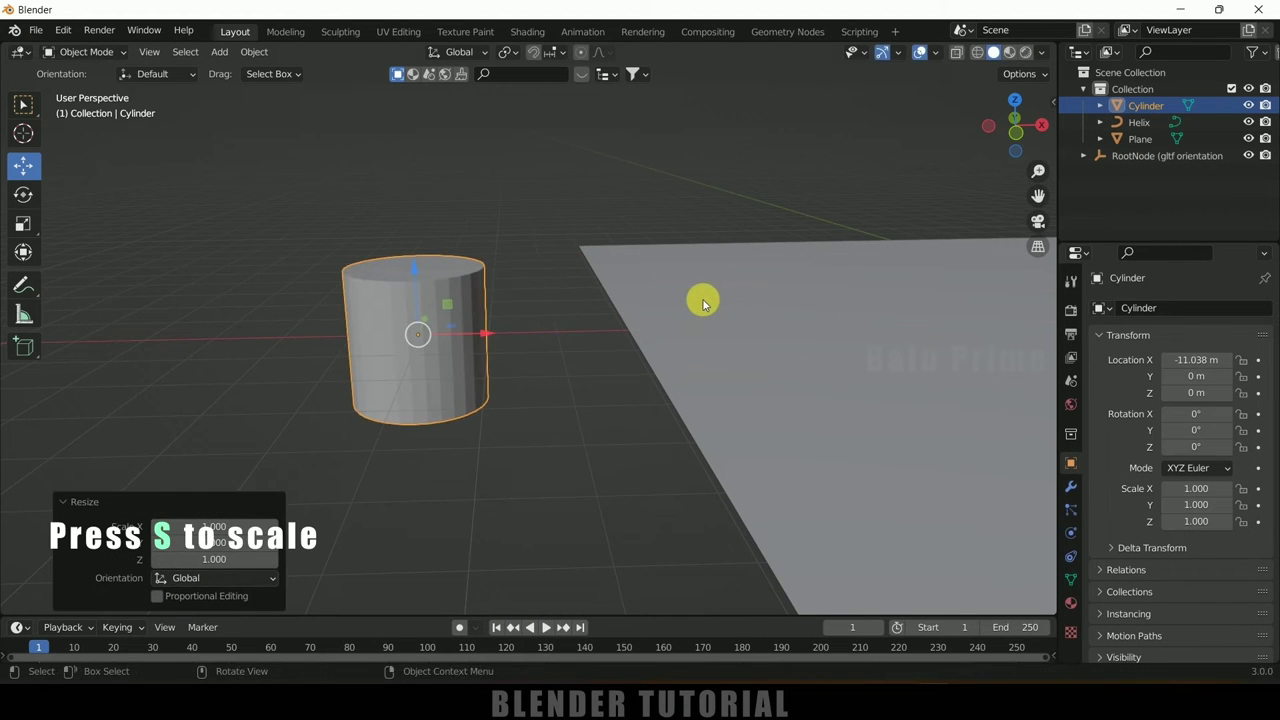
key(s)
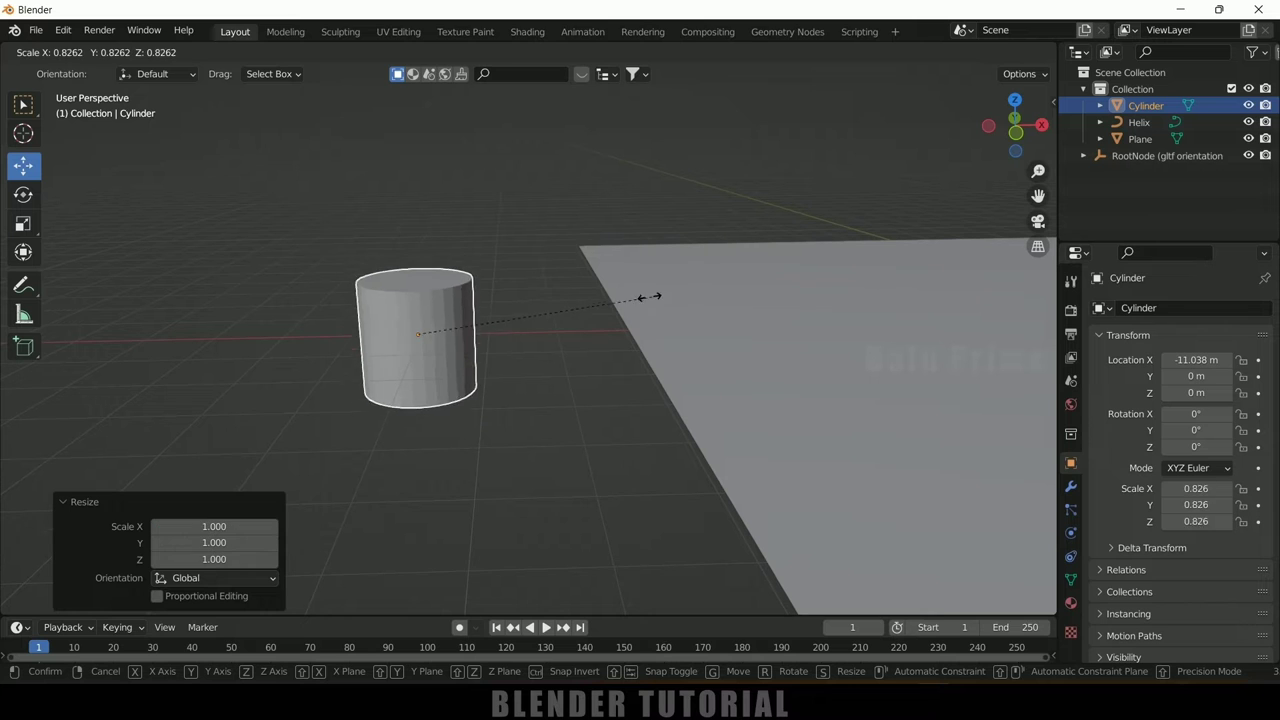
click(480, 329)
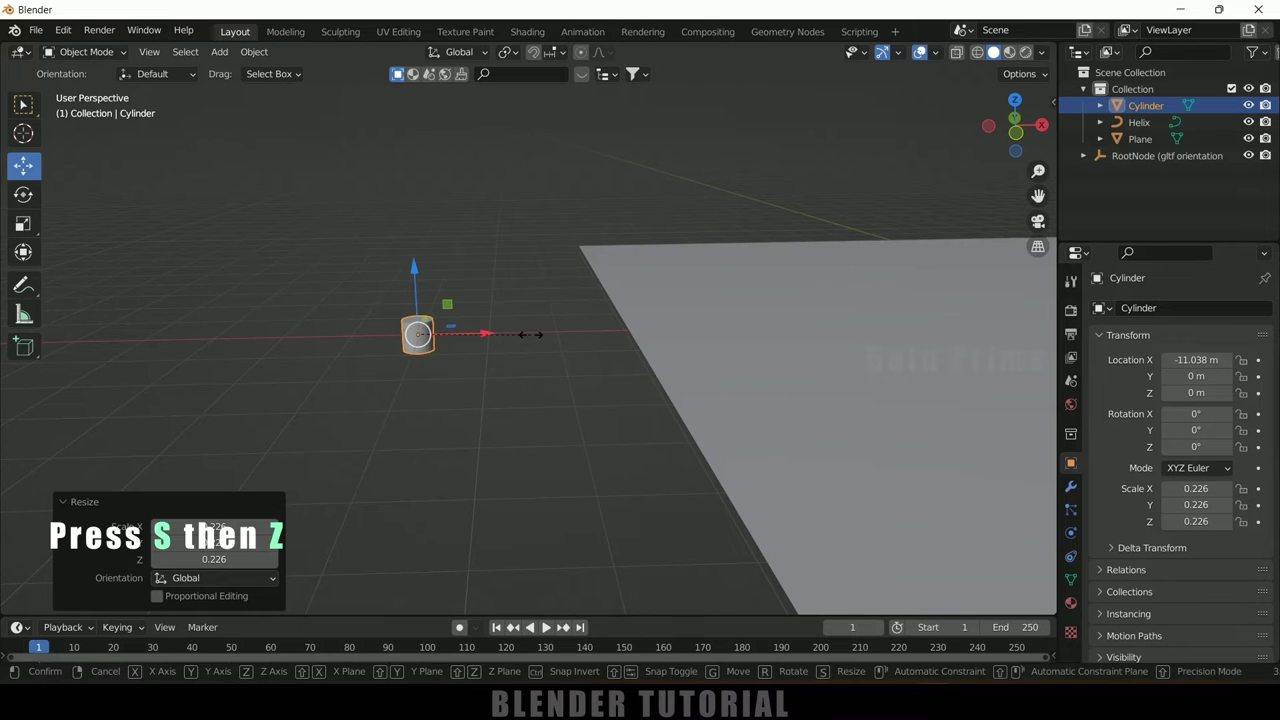
Stretch the cylinder along Z to a scale of about 8.08
key(s)
key(z)
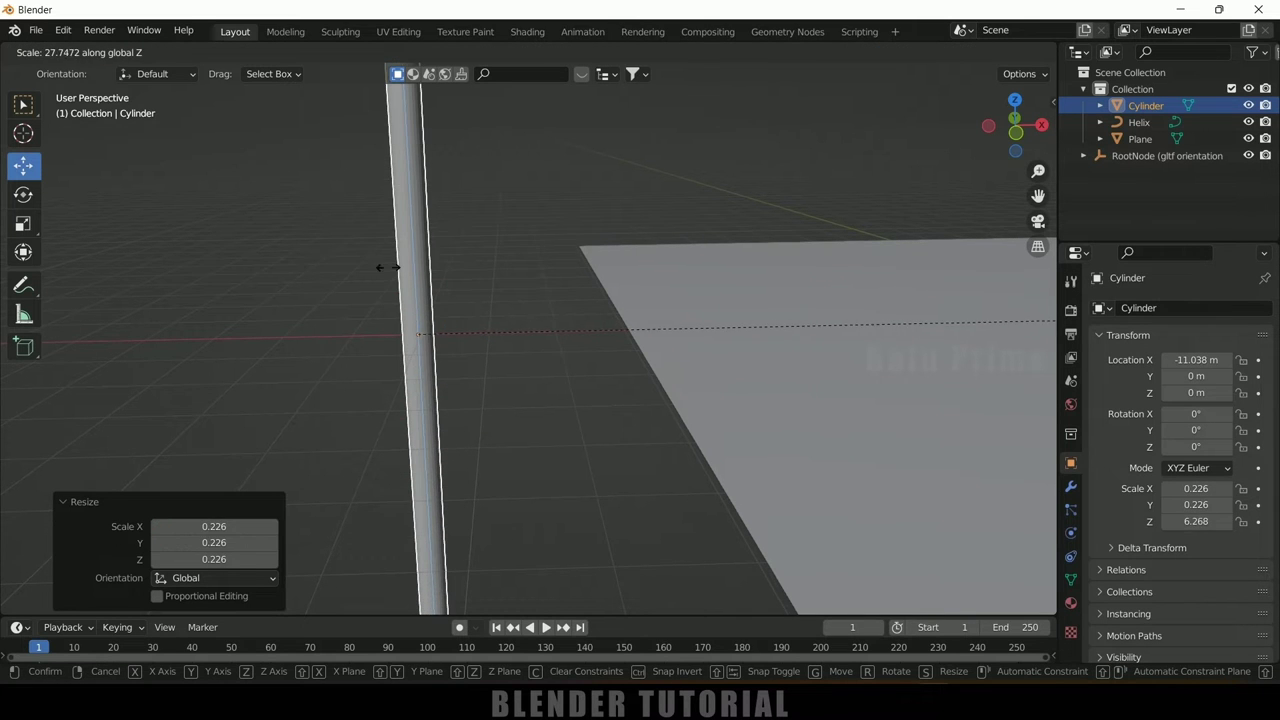
click(390, 267)
scroll(528, 276, down, 3)
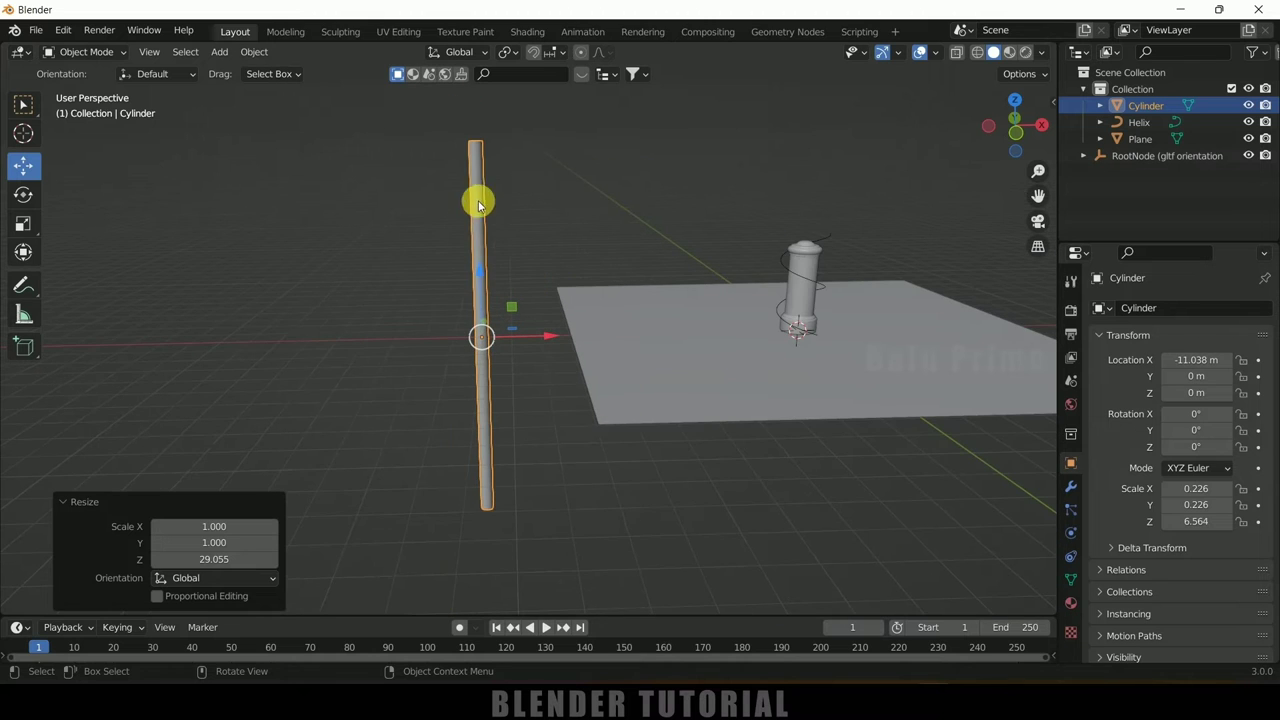
key(s)
key(z)
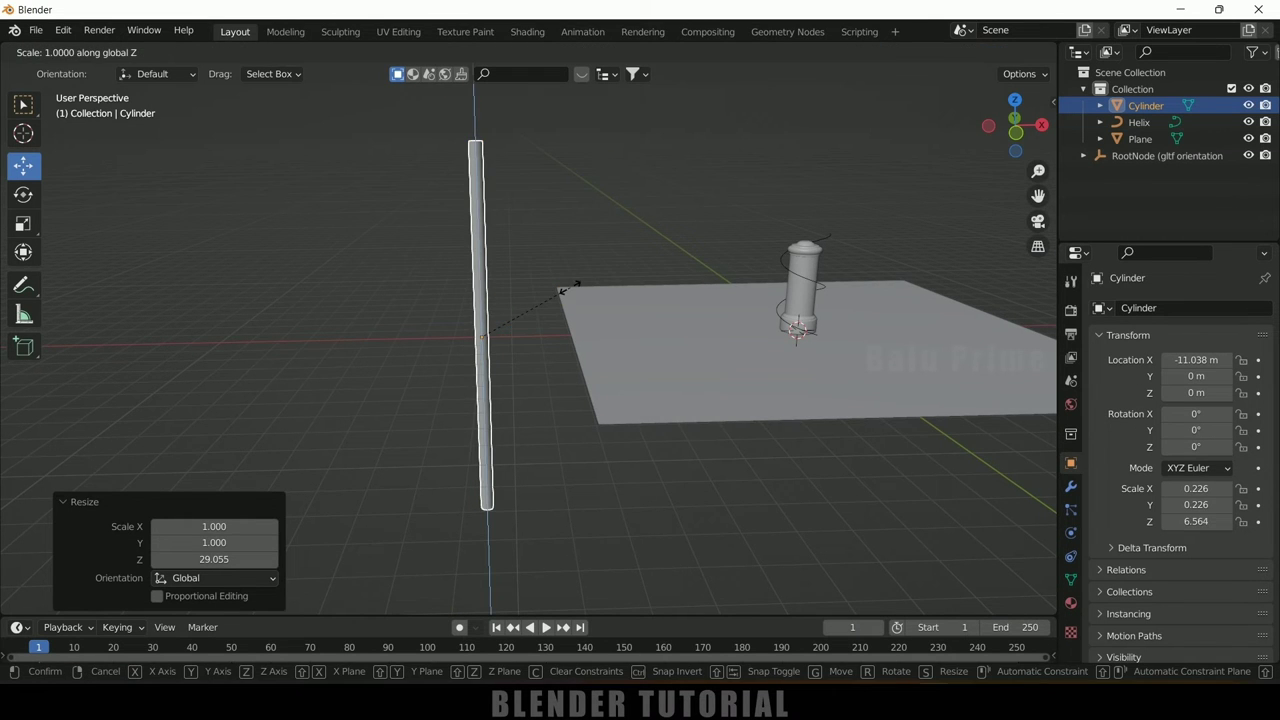
click(598, 296)
Taper the cylinder by selecting all its top-end vertices in wireframe display and scaling them down to a narrow tip
scroll(574, 303, up, 5)
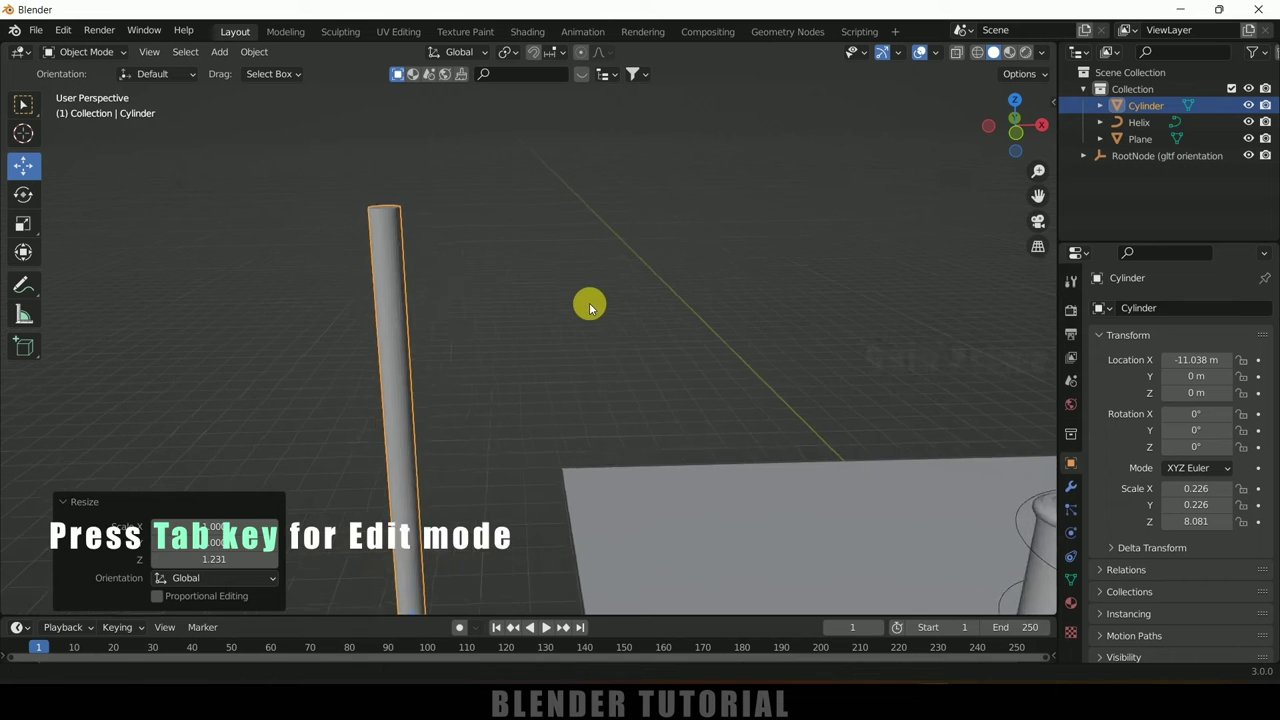
key(Tab)
drag(371, 174, 580, 314)
middle_drag(574, 246, 573, 284)
drag(389, 245, 580, 328)
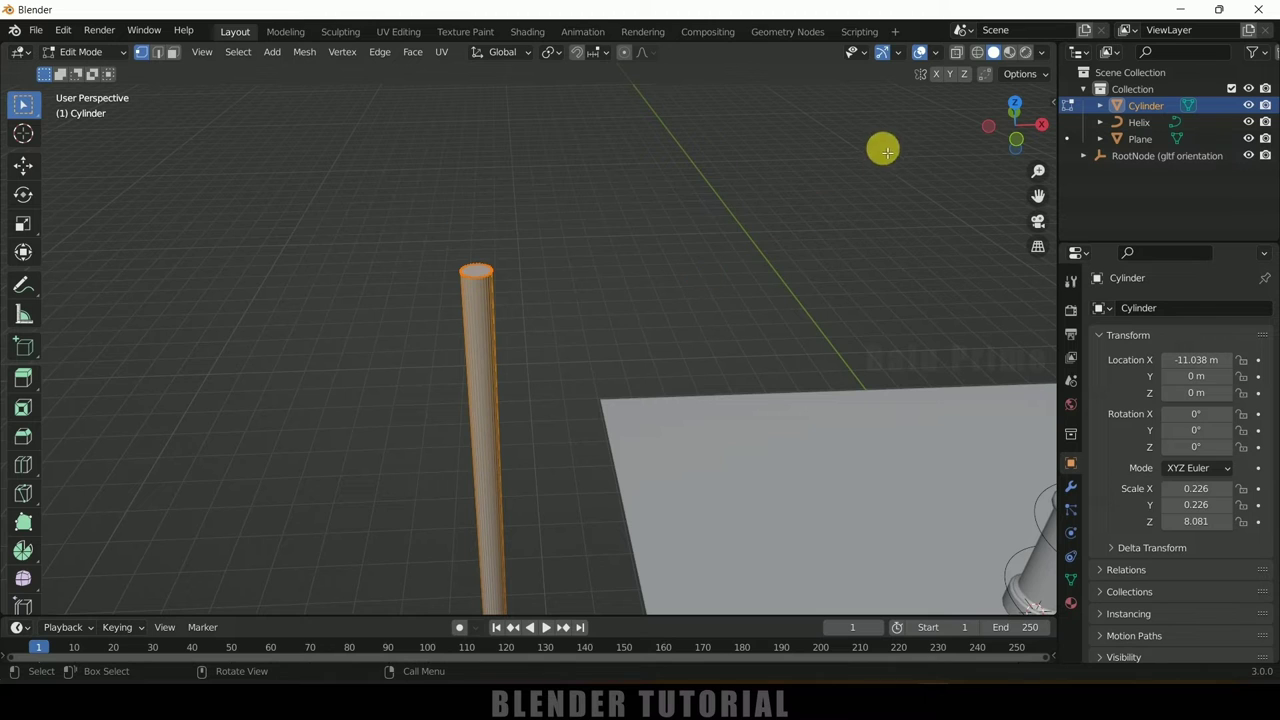
click(977, 53)
drag(310, 178, 588, 300)
key(g)
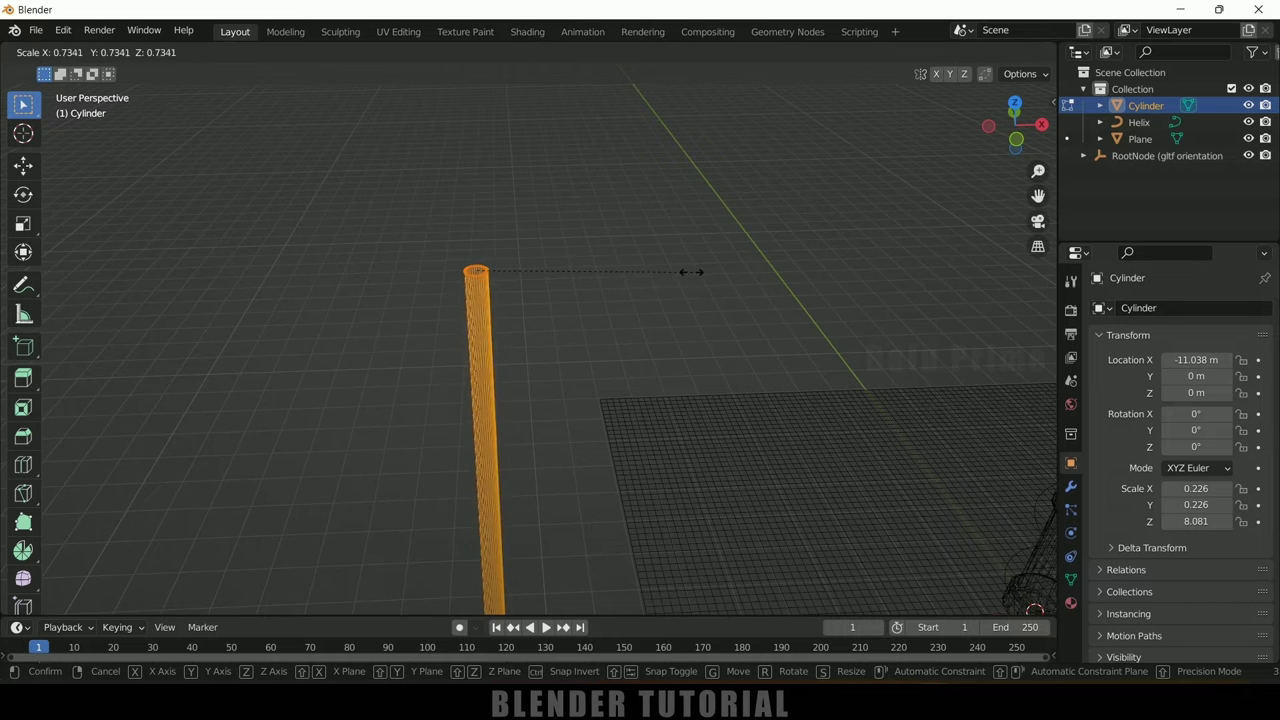
click(514, 257)
Add 86 evenly spaced loop cuts along the tapered cylinder's length and return to Object Mode
middle_drag(514, 257, 516, 258)
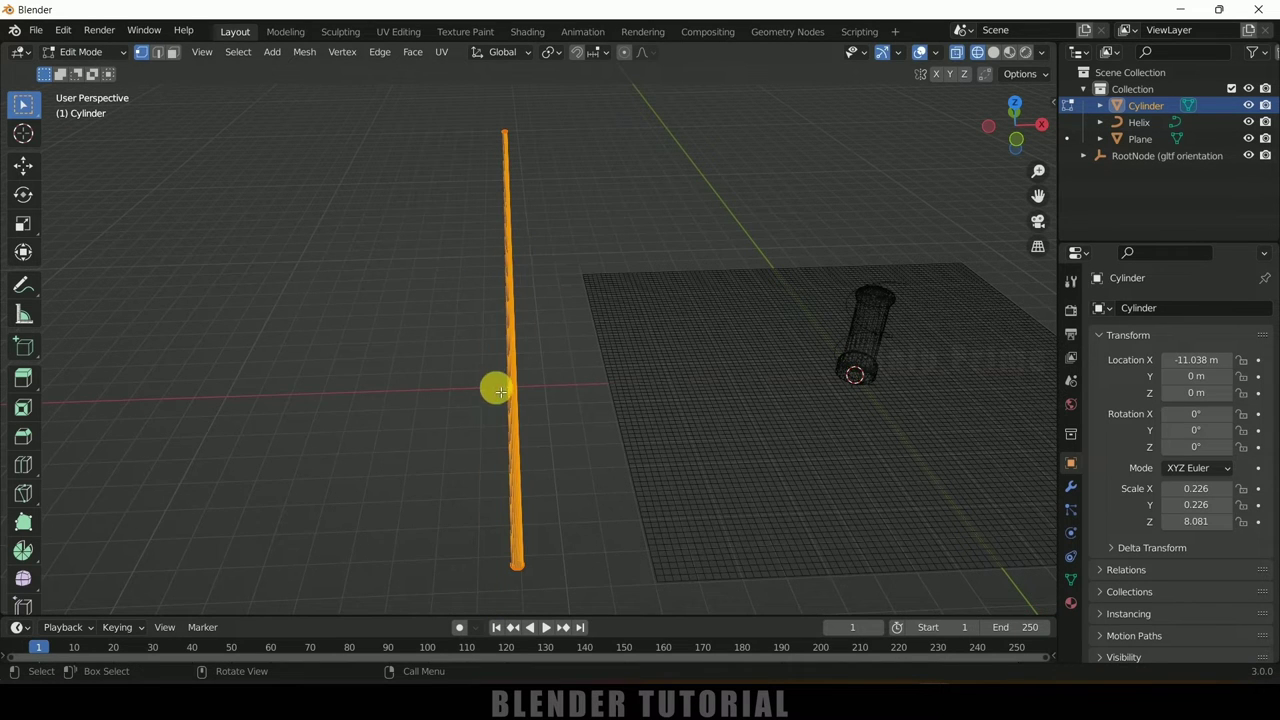
key(ctrl+r)
scroll(518, 365, up, 6)
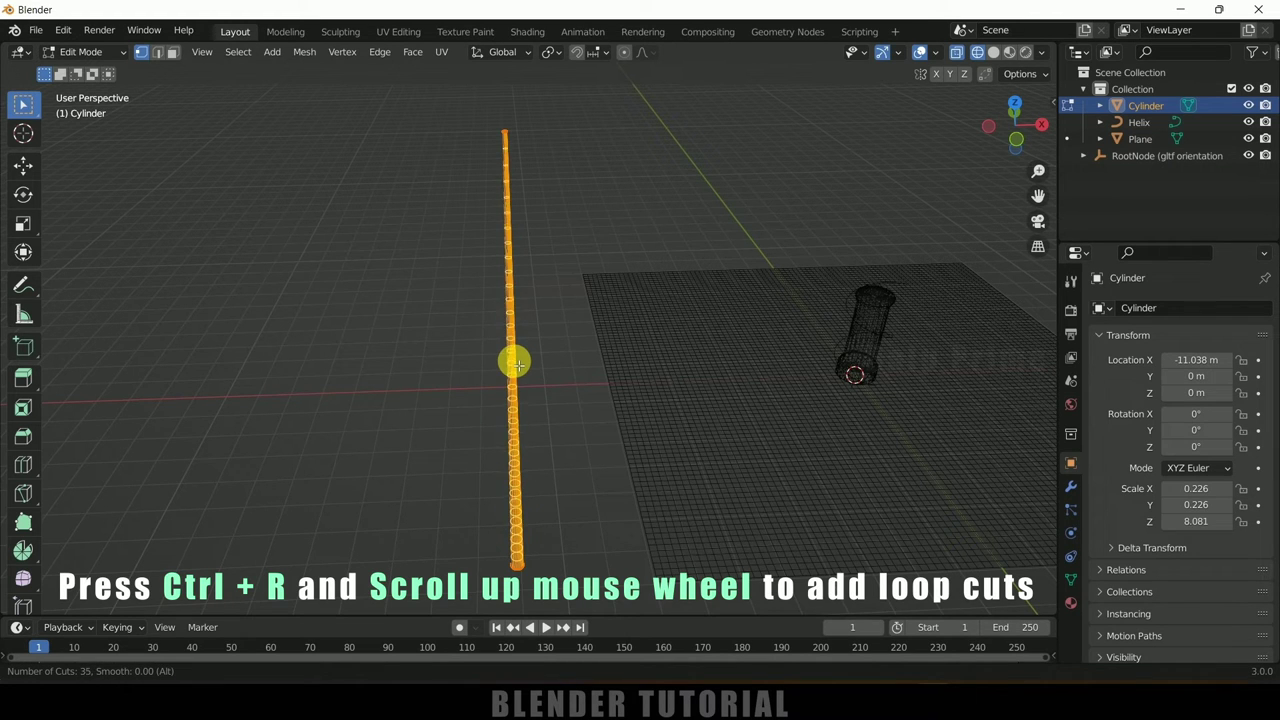
scroll(518, 365, up, 20)
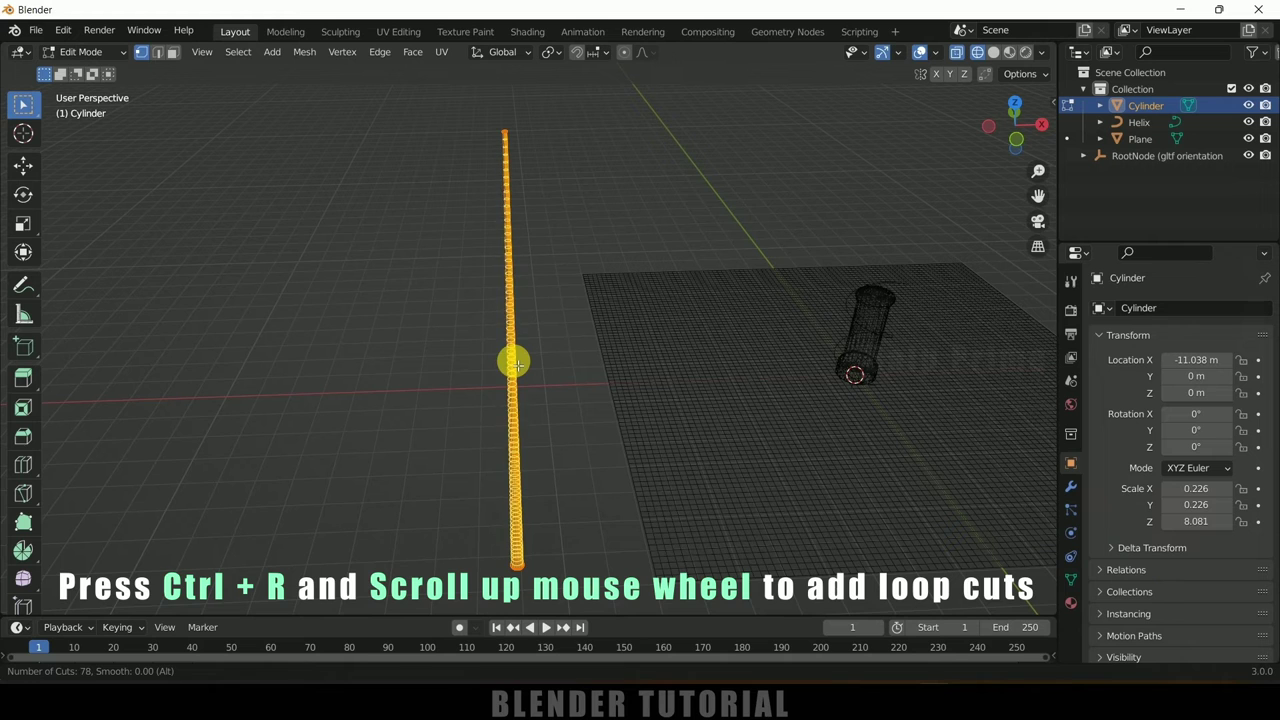
scroll(517, 365, up, 2)
click(517, 365)
right_click(517, 365)
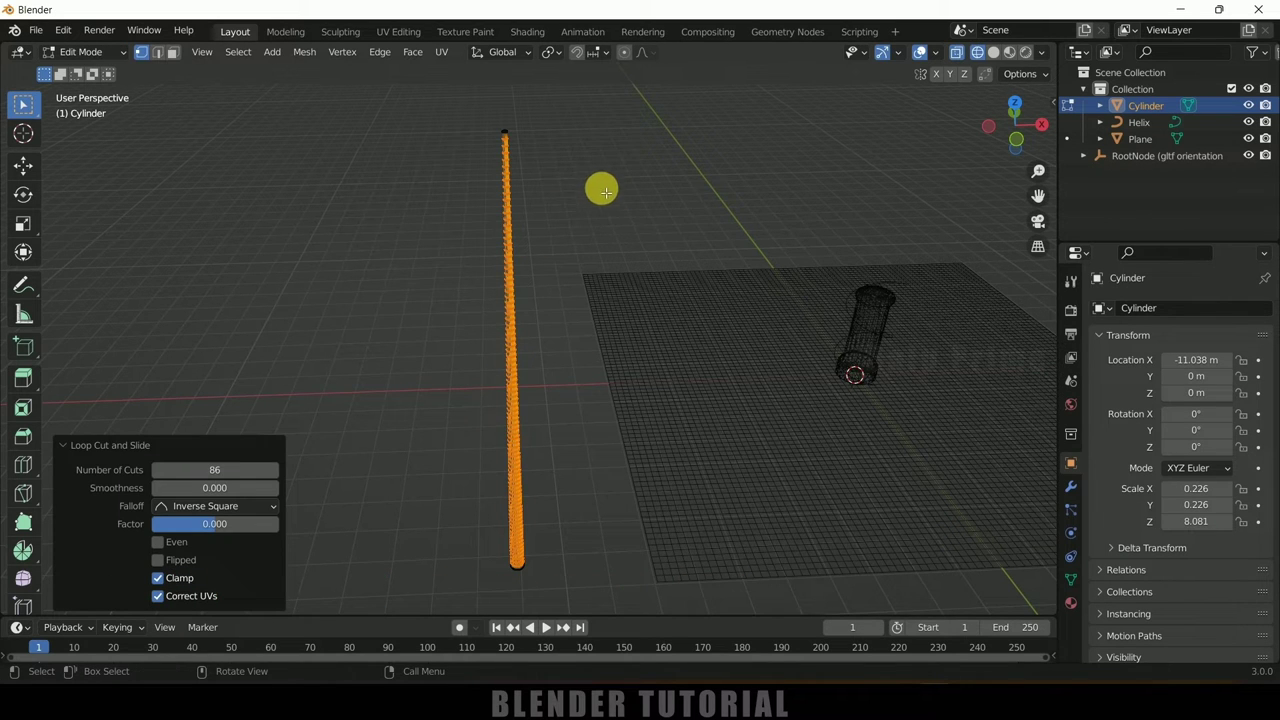
key(Tab)
scroll(577, 265, up, 5)
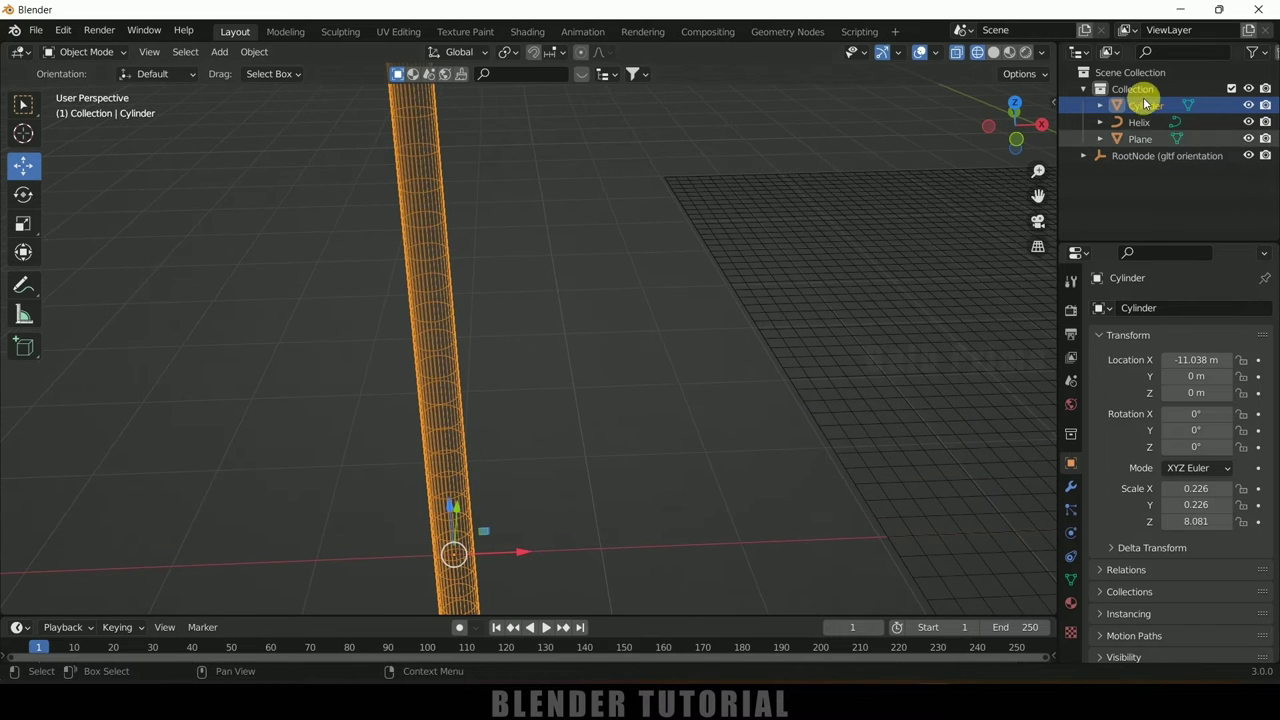
Show the viewport in solid shading and shade the cylinder smooth
click(994, 52)
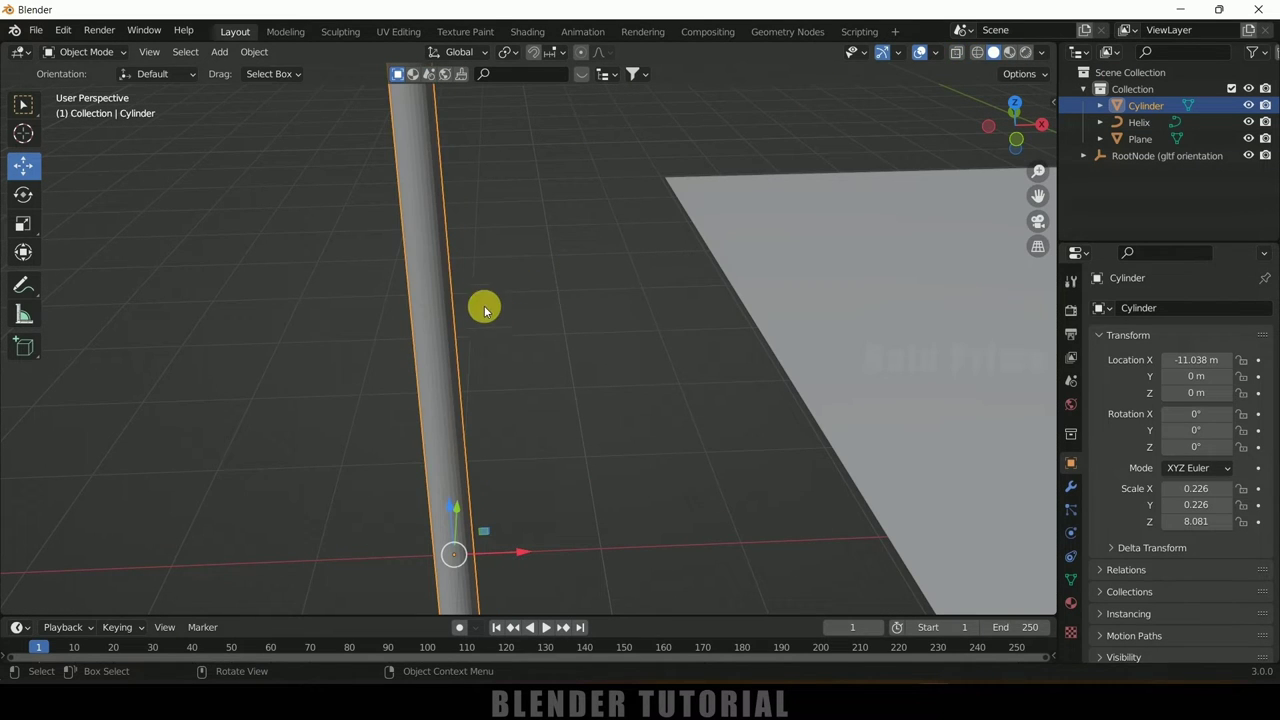
right_click(427, 252)
click(427, 252)
key(KP_8)
key(KP_8)
key(KP_8)
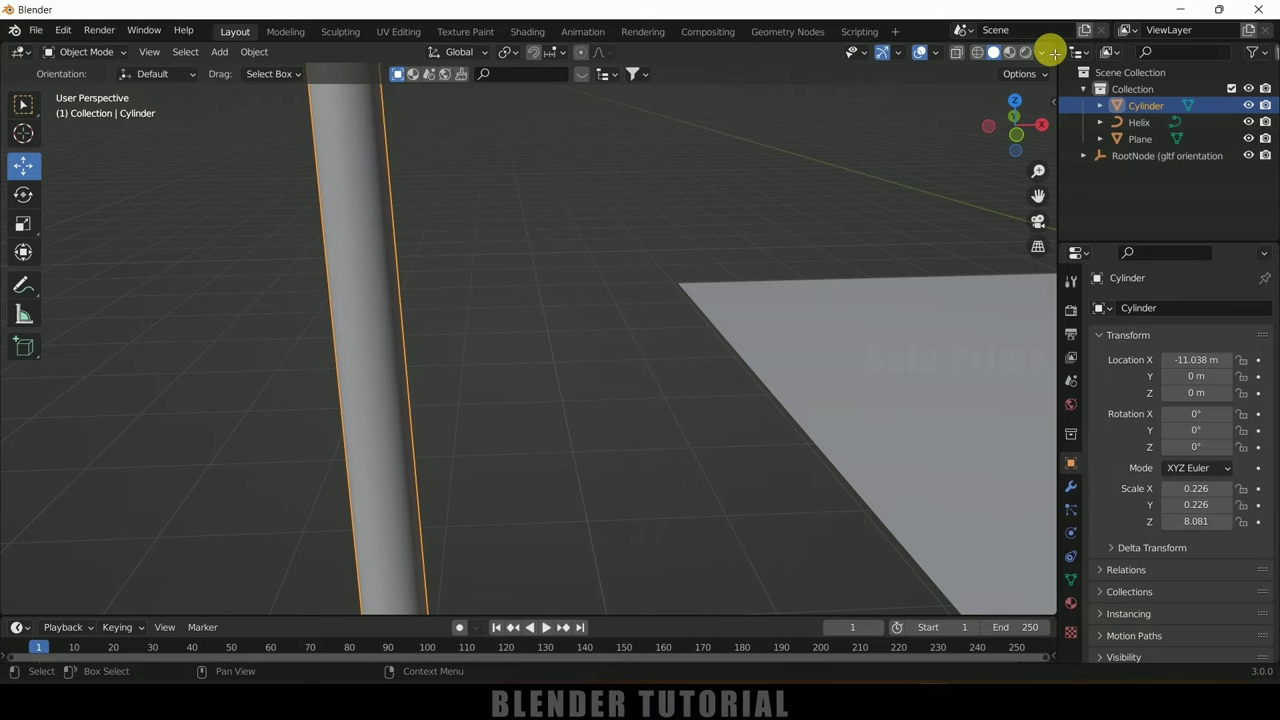
Split the 3D viewport vertically into two areas and turn the new one into a Shader Editor
drag(1055, 52, 545, 86)
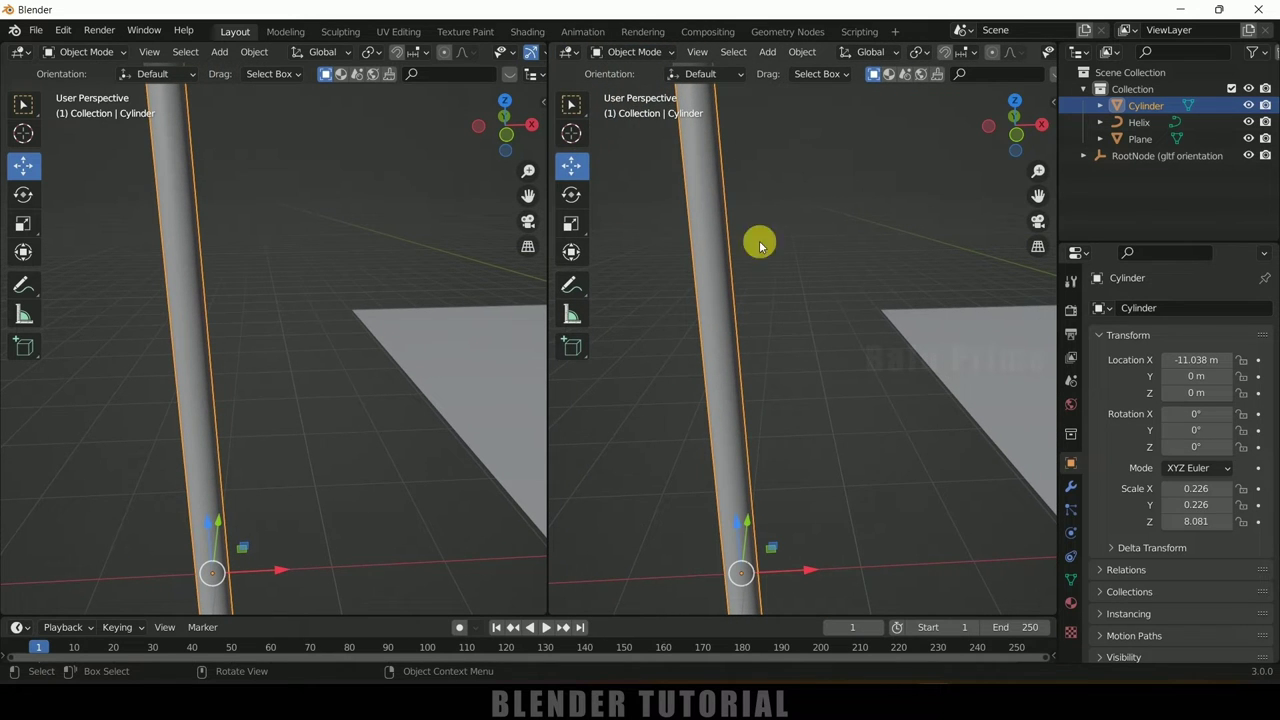
click(569, 52)
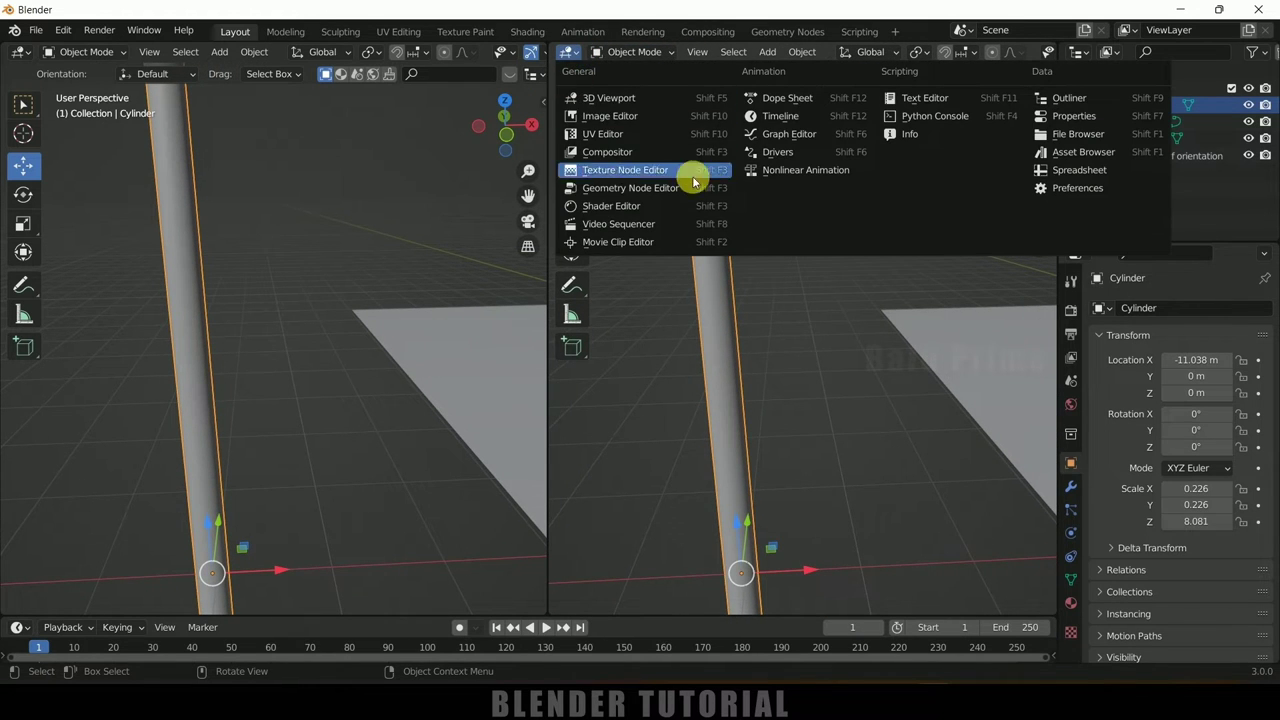
click(628, 203)
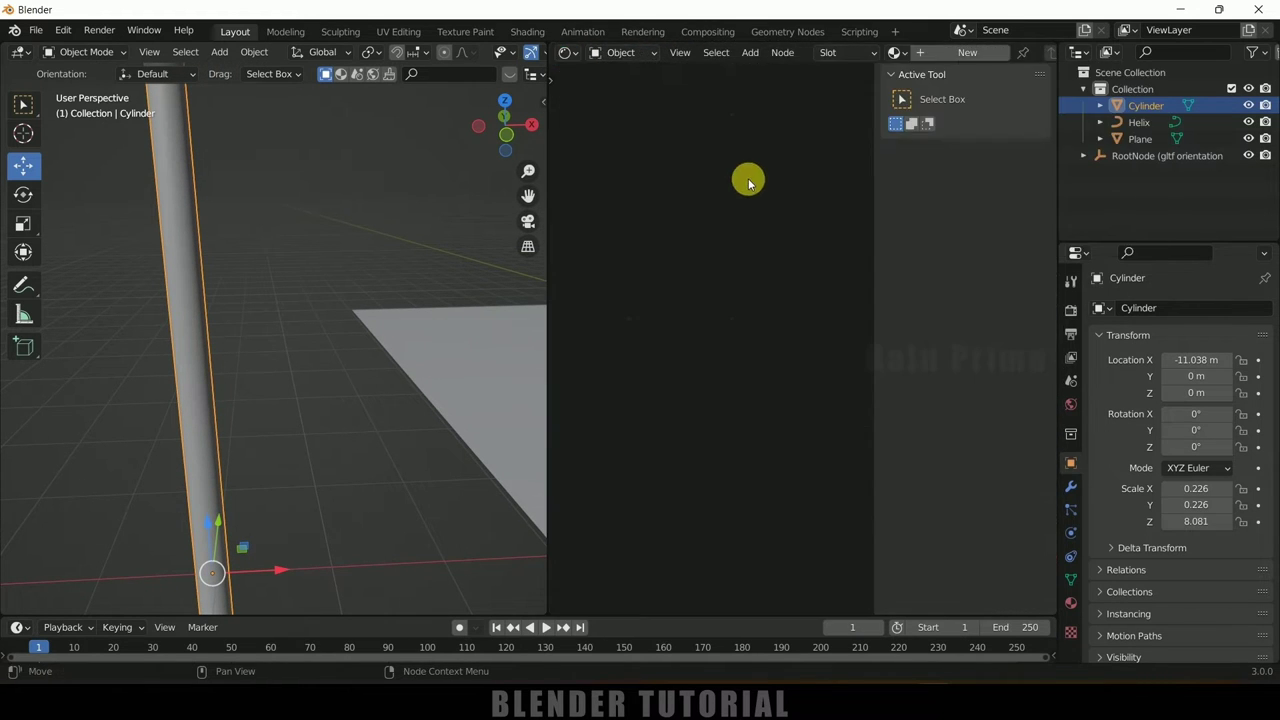
Create a new material for the cylinder and display the 3D viewport in Material Preview shading
click(949, 52)
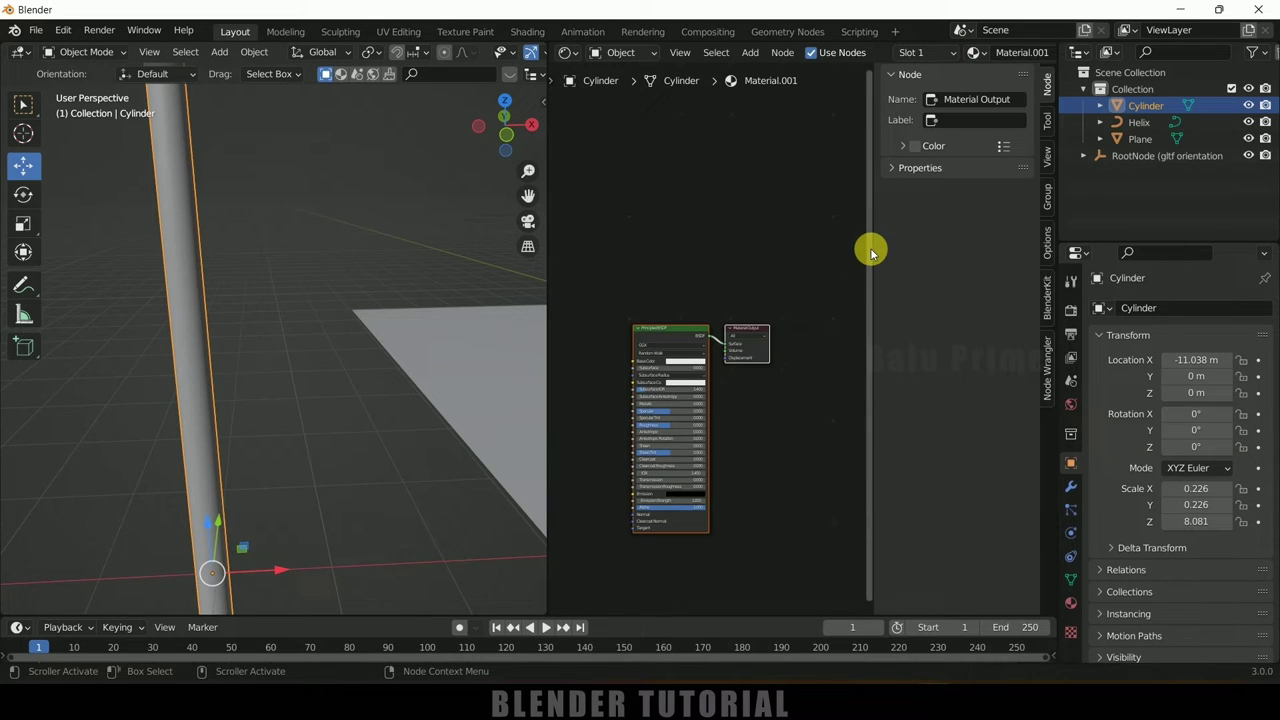
drag(876, 250, 917, 277)
scroll(831, 403, up, 5)
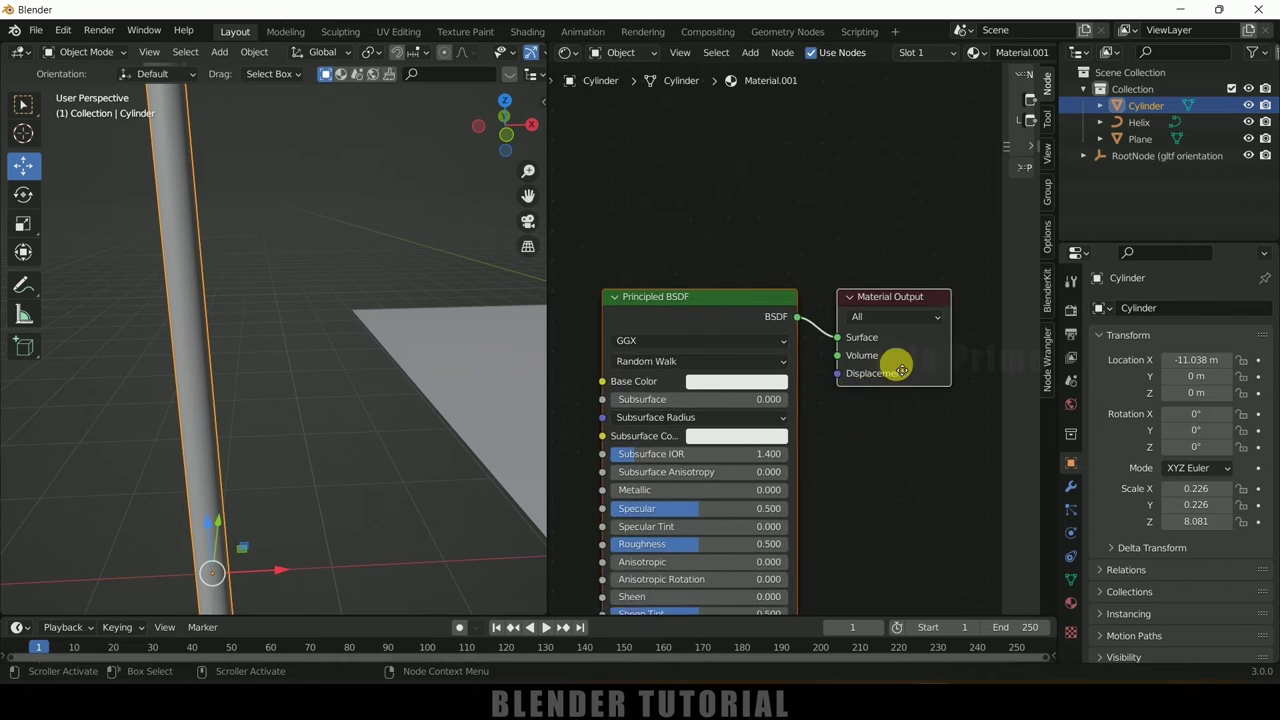
scroll(897, 358, down, 2)
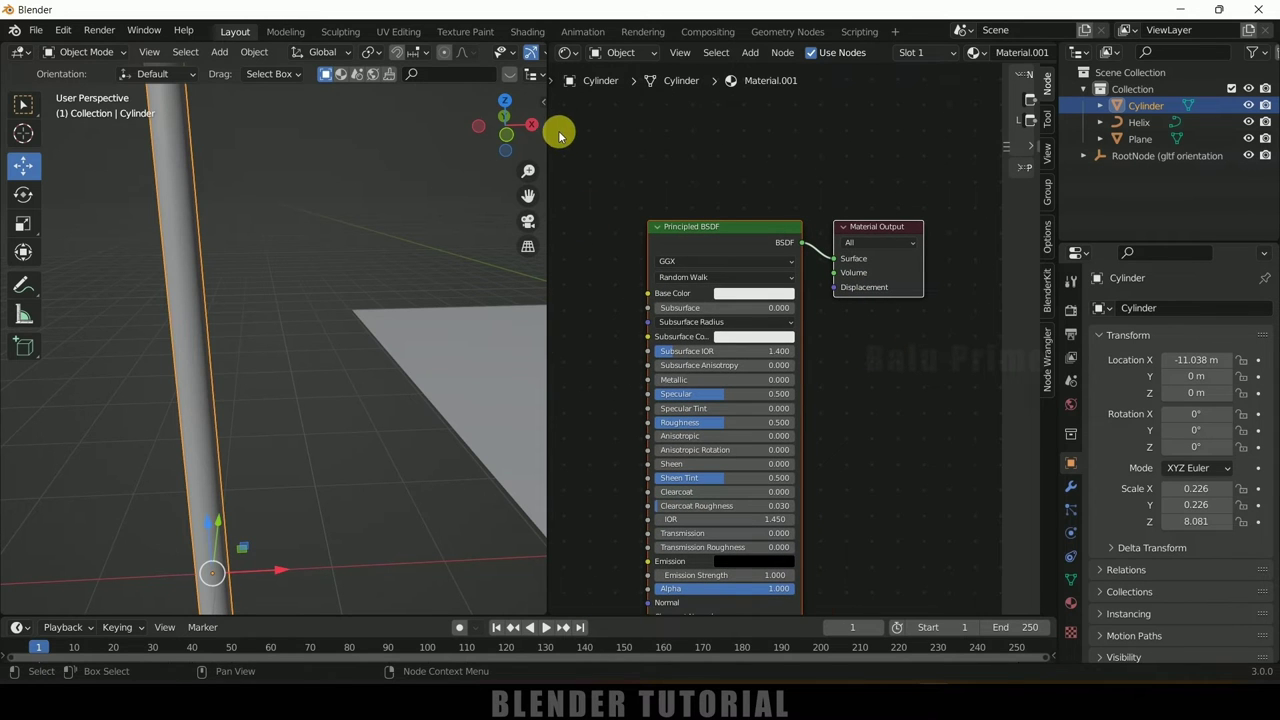
drag(541, 131, 653, 133)
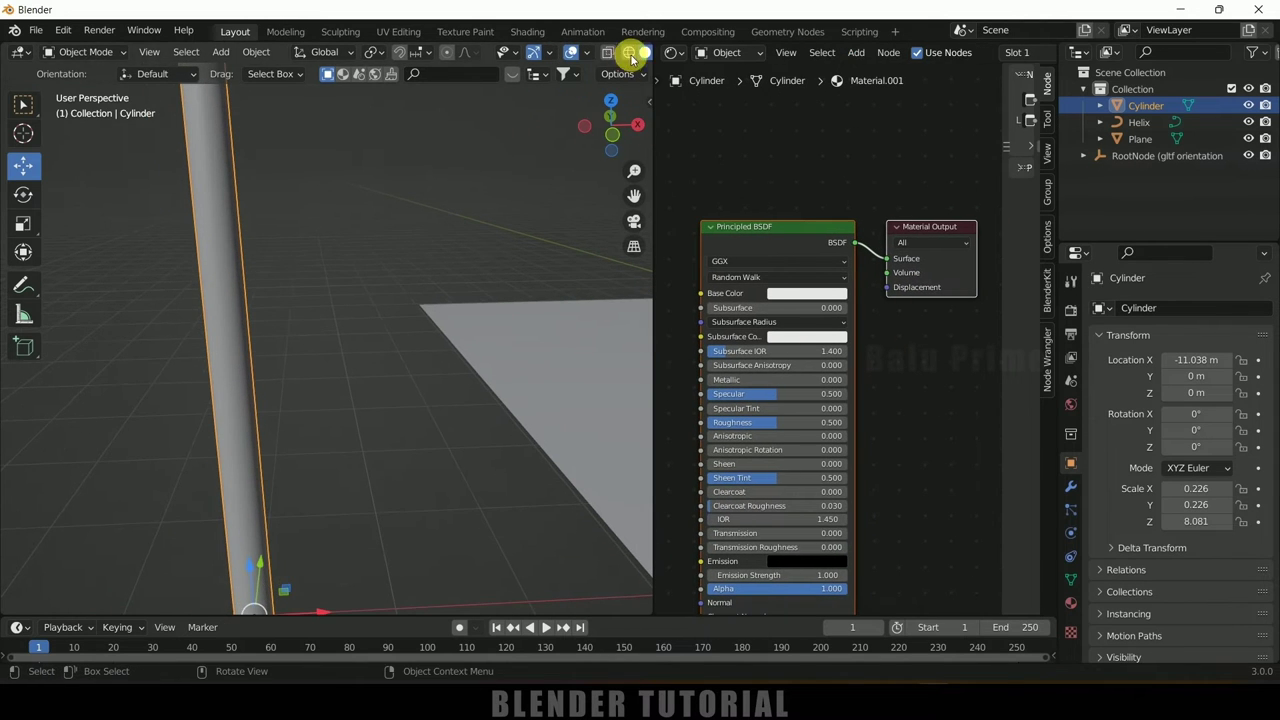
drag(653, 135, 738, 120)
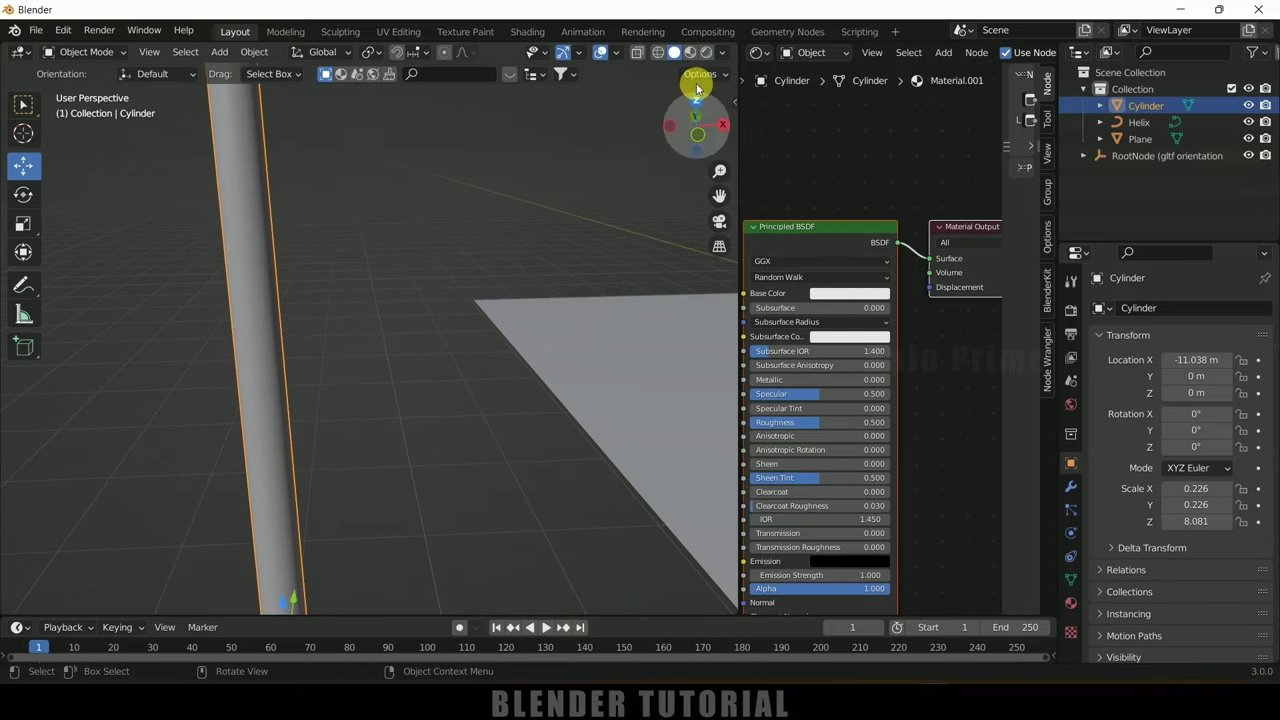
click(690, 52)
drag(741, 181, 562, 175)
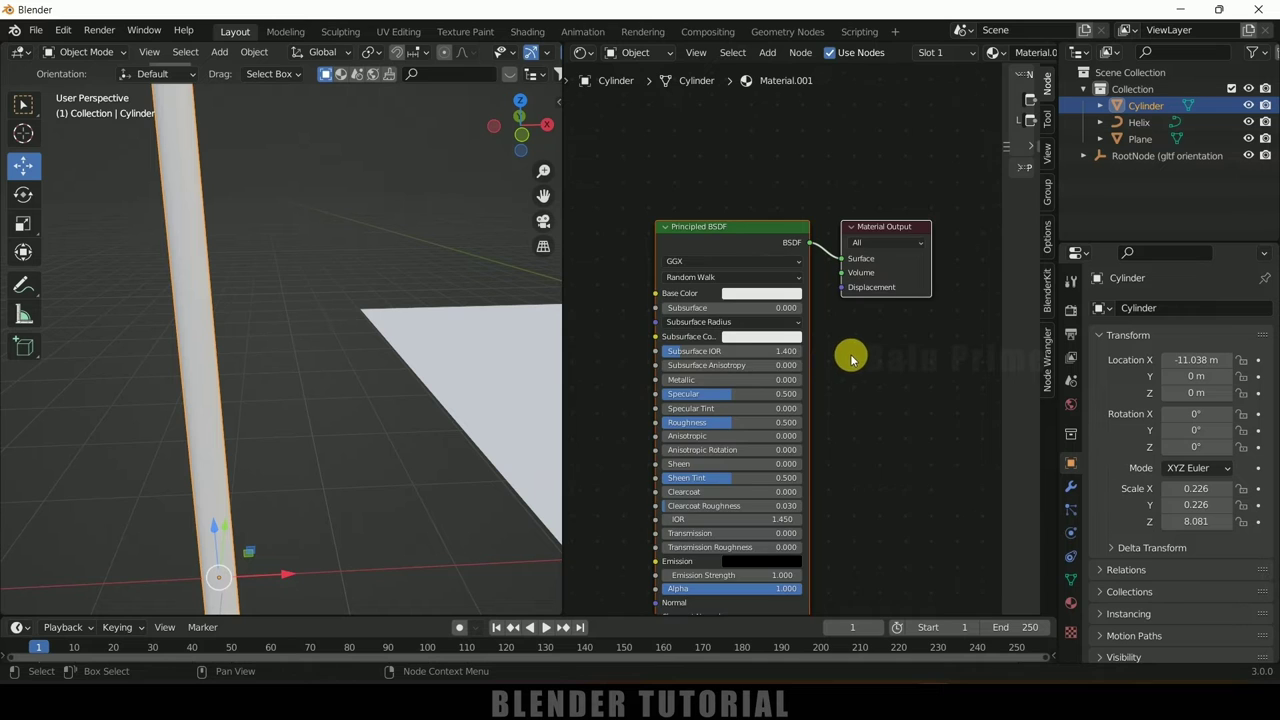
Add a Texture Coordinate, Mapping and Image Texture setup to the Principled BSDF's Base Color with Node Wrangler and place it beside the shader
key(Home)
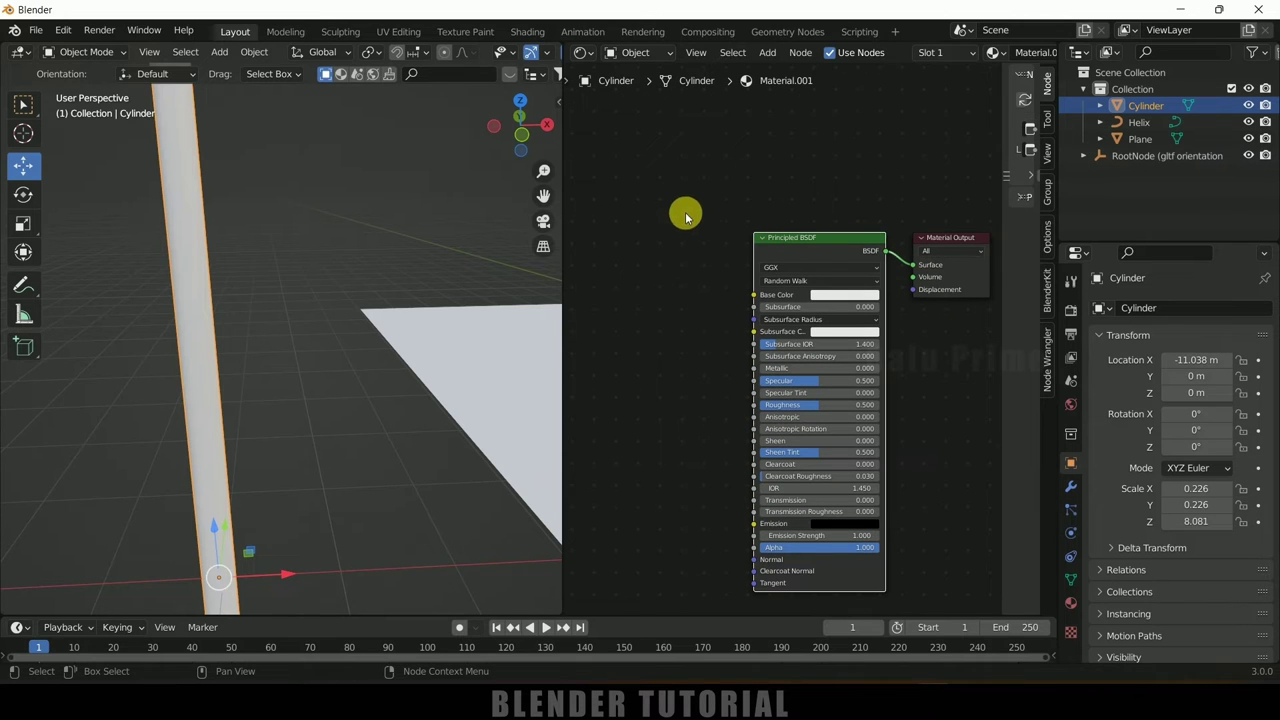
key(ctrl+t)
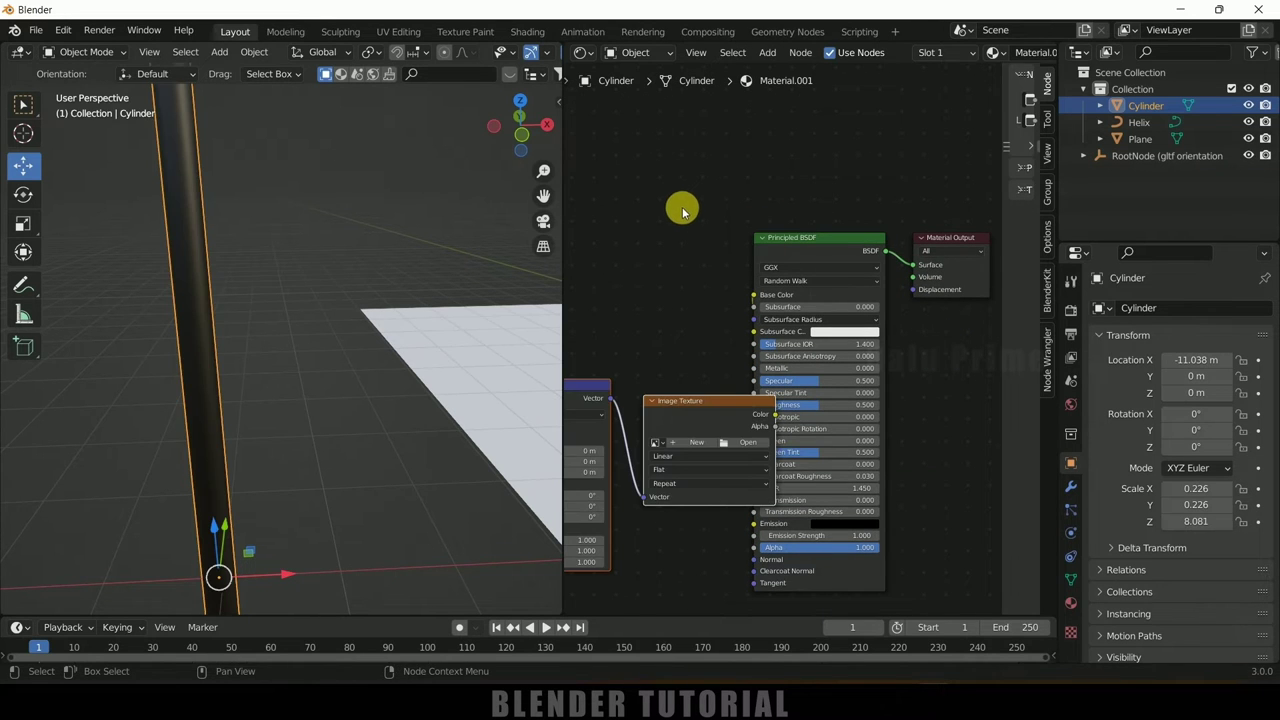
scroll(668, 201, down, 1)
middle_drag(762, 181, 858, 164)
drag(731, 337, 588, 170)
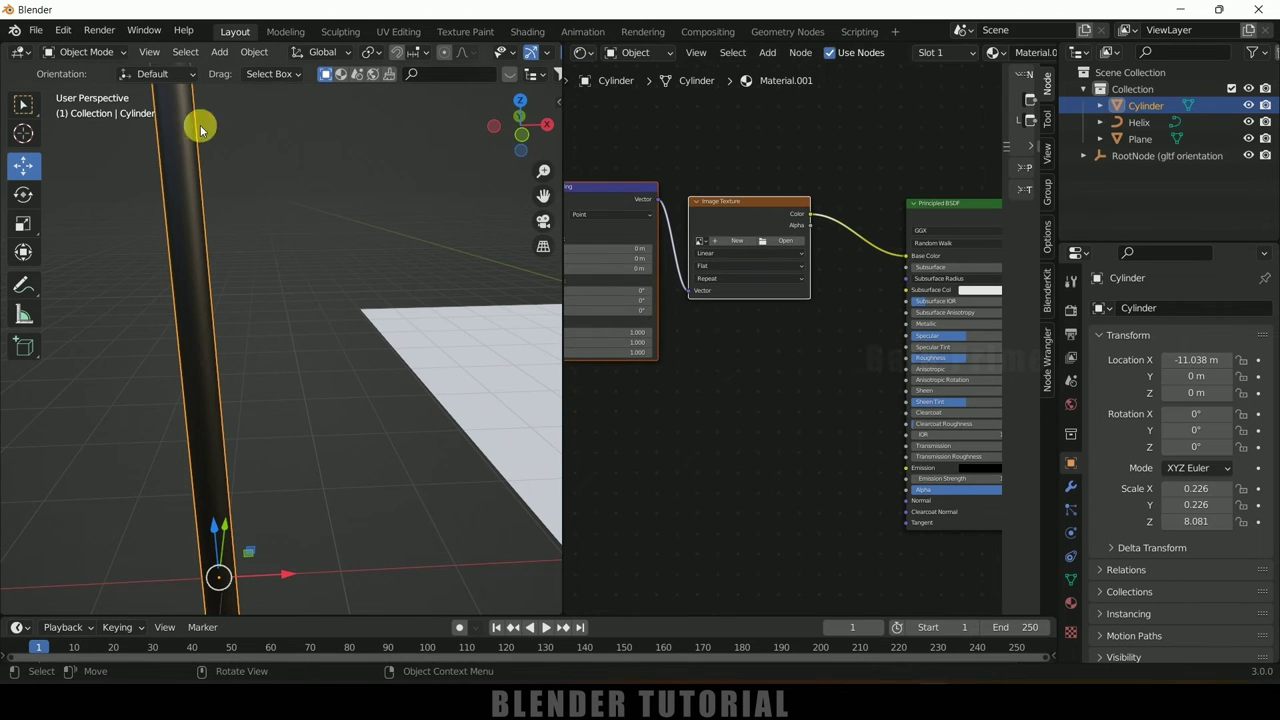
Look up the Node Wrangler add-on by searching the preferences for "node", and save the preferences
click(60, 30)
click(91, 272)
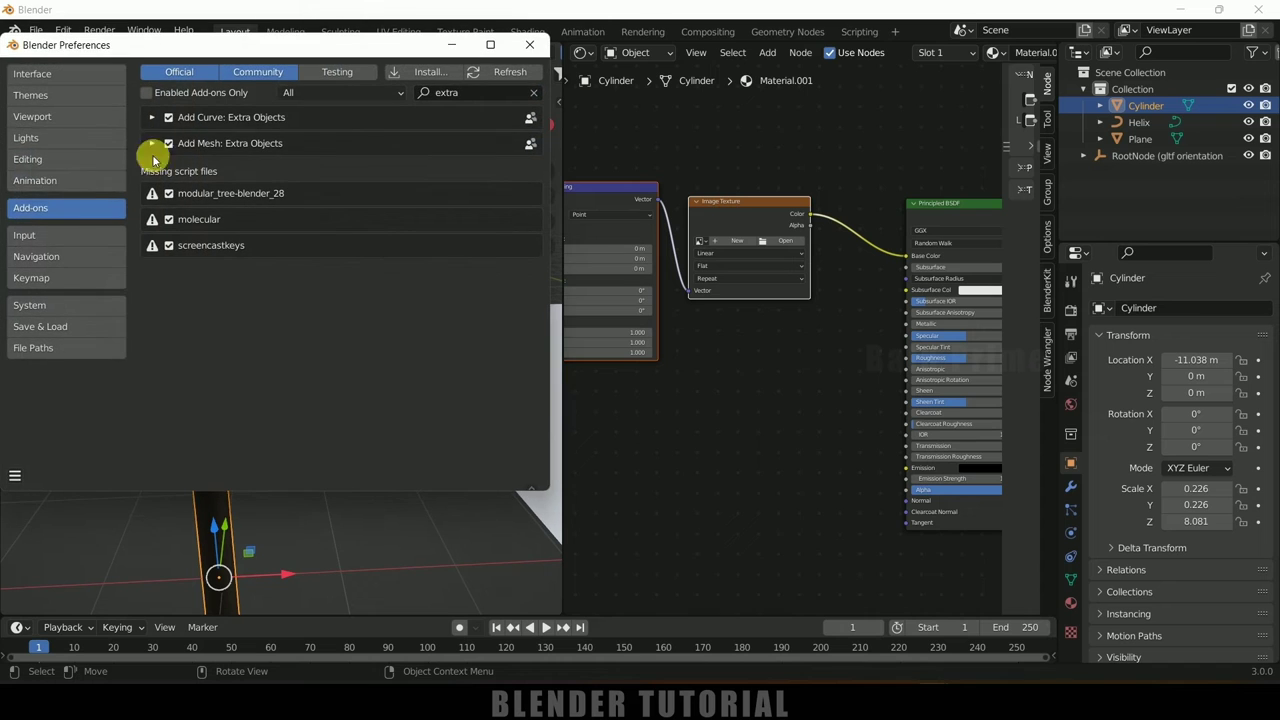
click(474, 95)
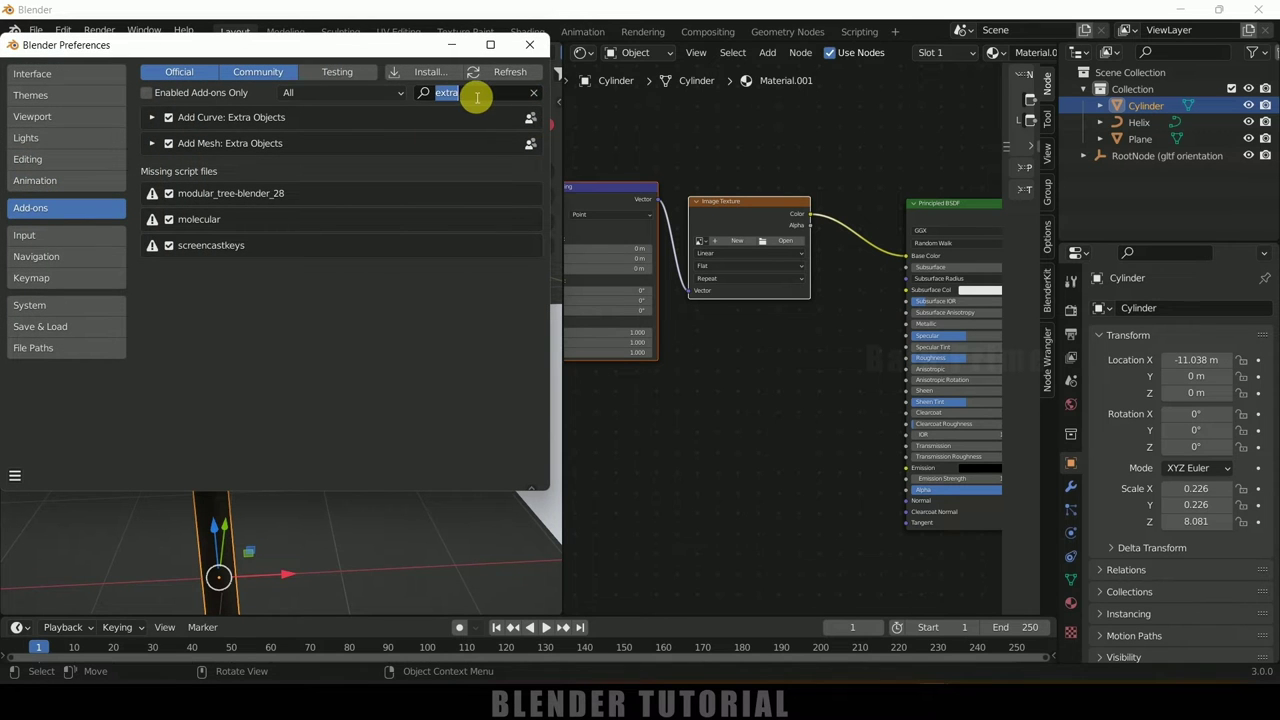
text(node)
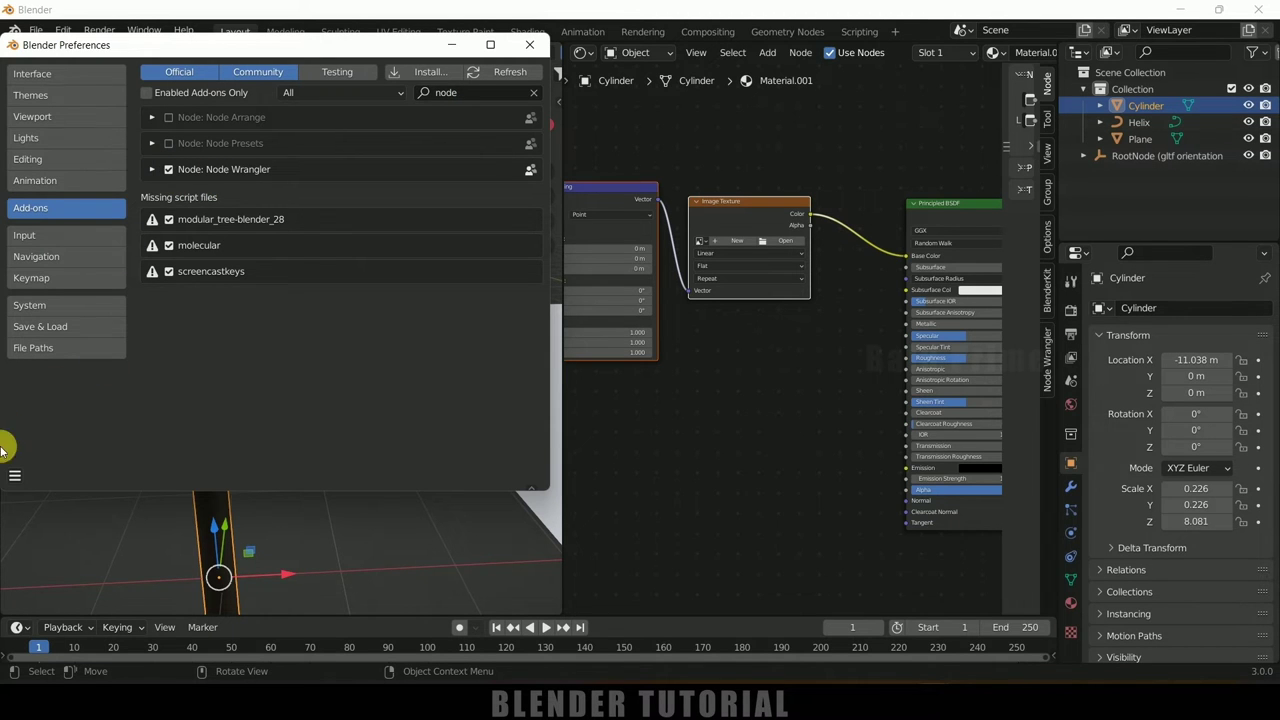
click(15, 474)
click(49, 451)
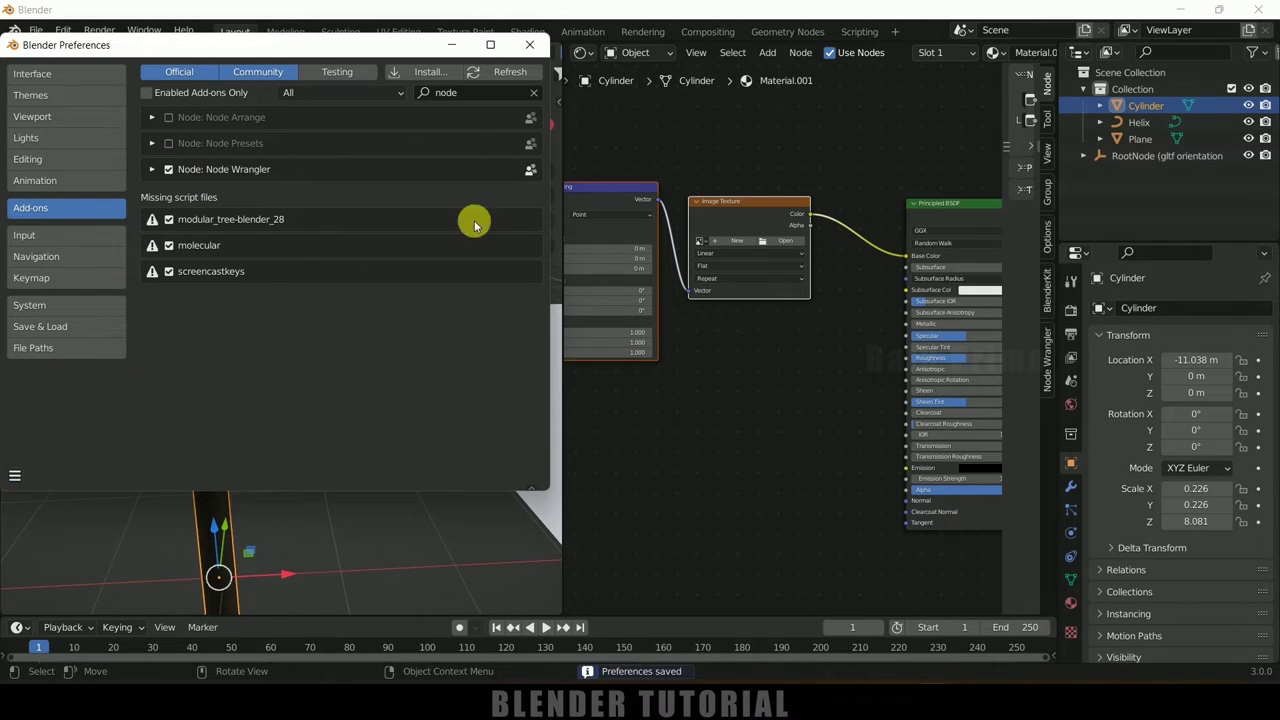
click(530, 45)
Load Bark_06_basecolor.jpg into the Image Texture node feeding the Base Color
click(767, 418)
click(931, 208)
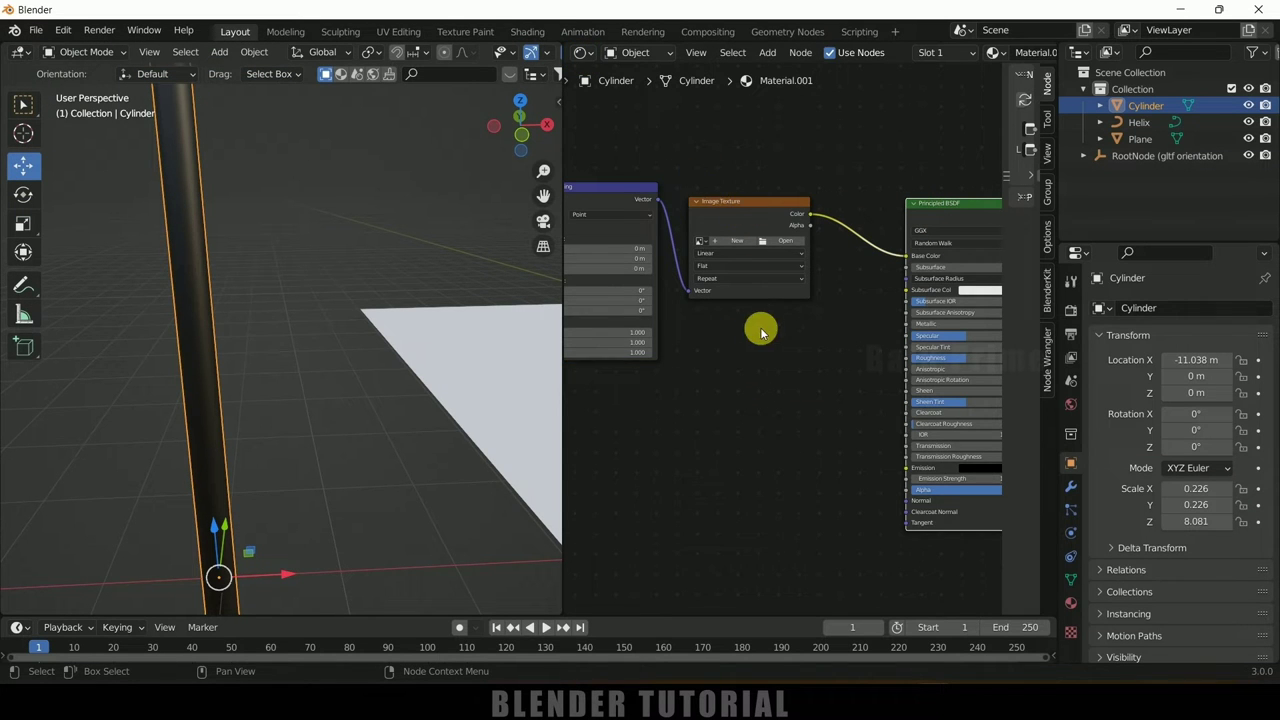
scroll(761, 329, up, 1)
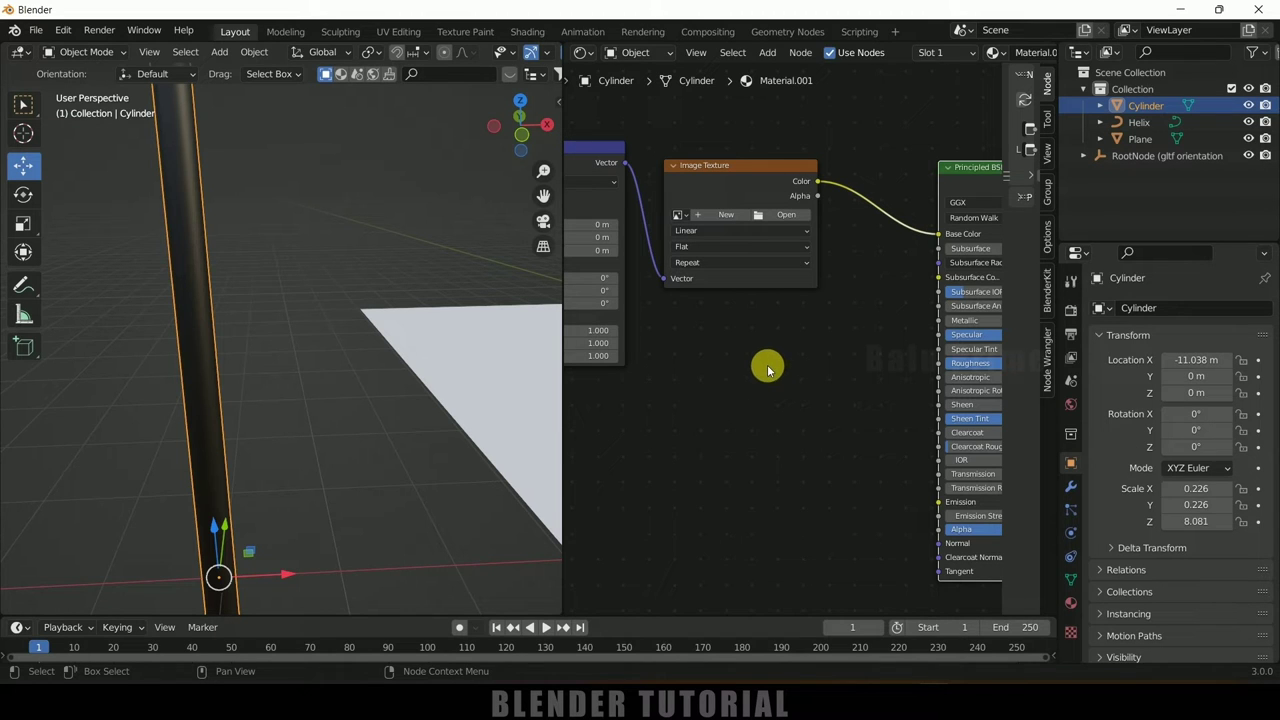
click(781, 215)
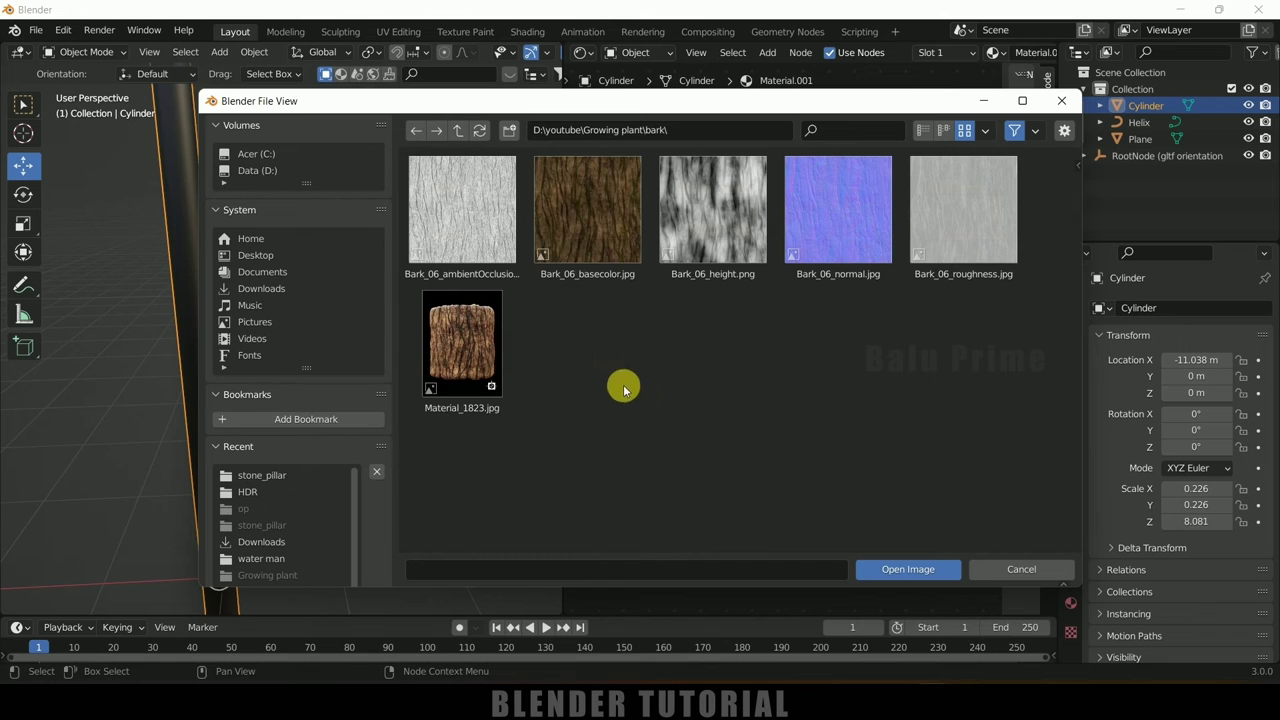
click(617, 256)
click(955, 569)
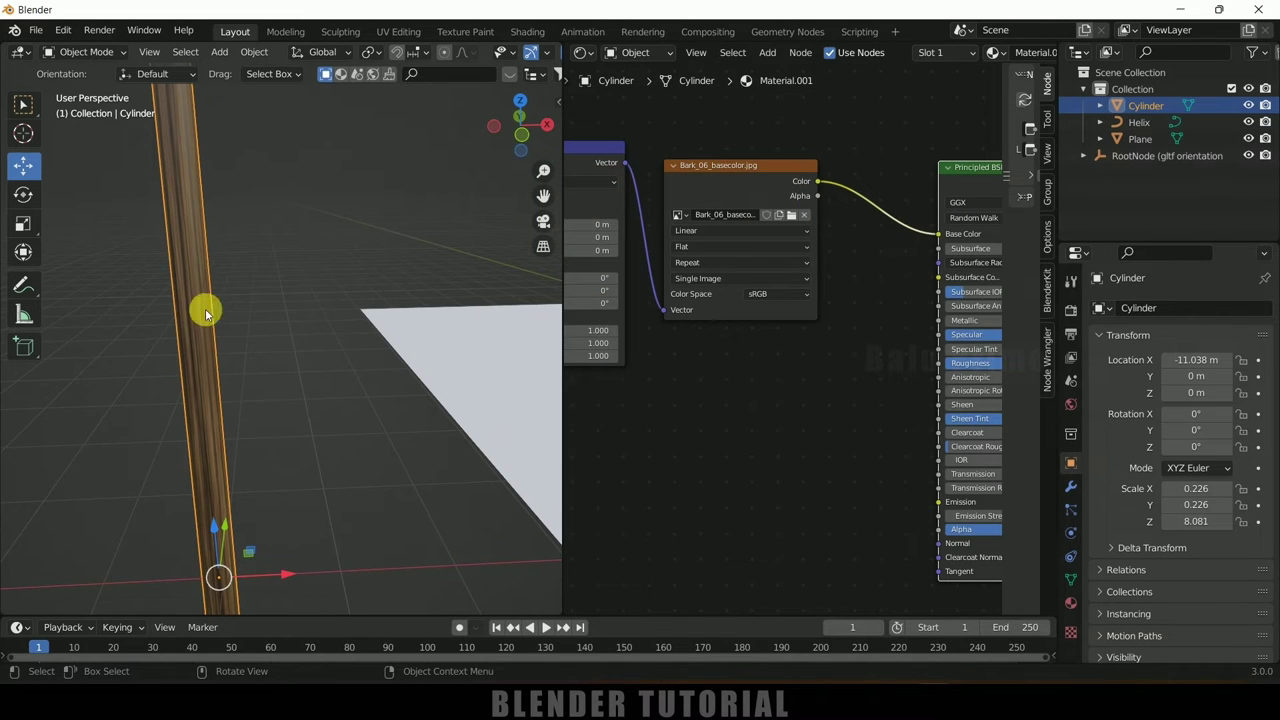
Set the Mapping node's Y scale to 80 and inspect the bark texture on the cylinder up close
middle_drag(628, 402, 791, 343)
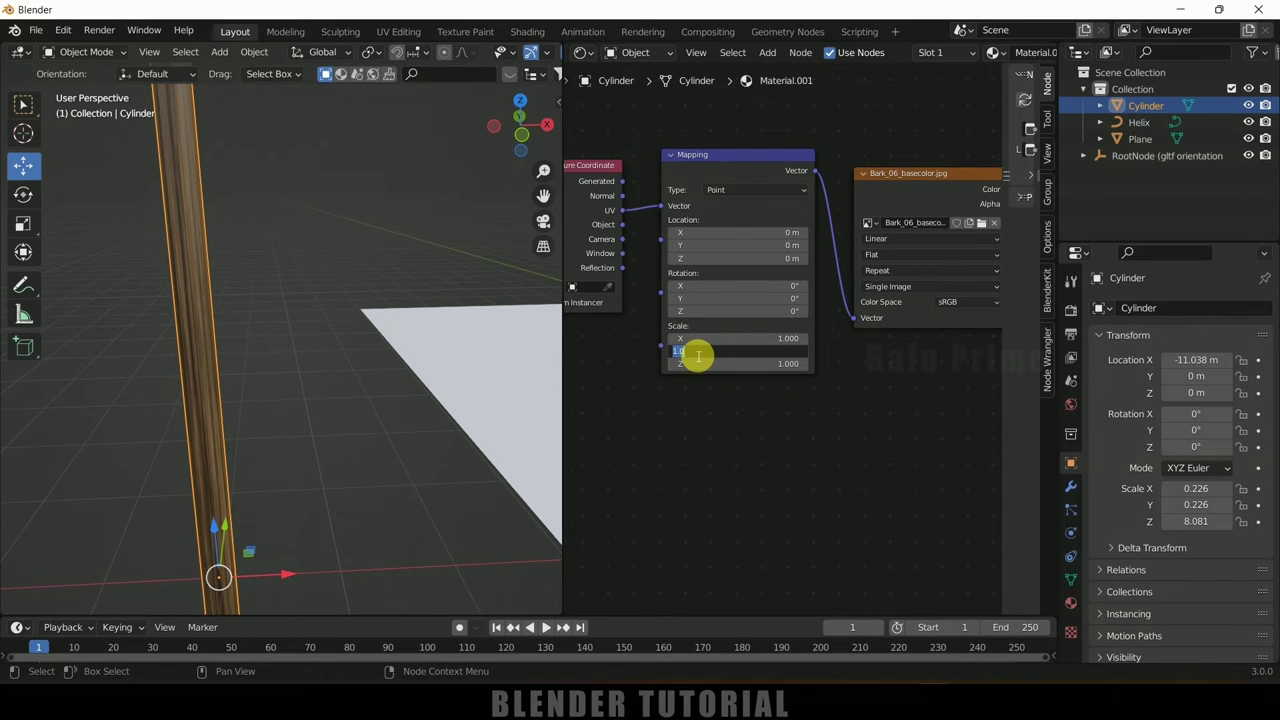
key(Return)
scroll(249, 383, up, 2)
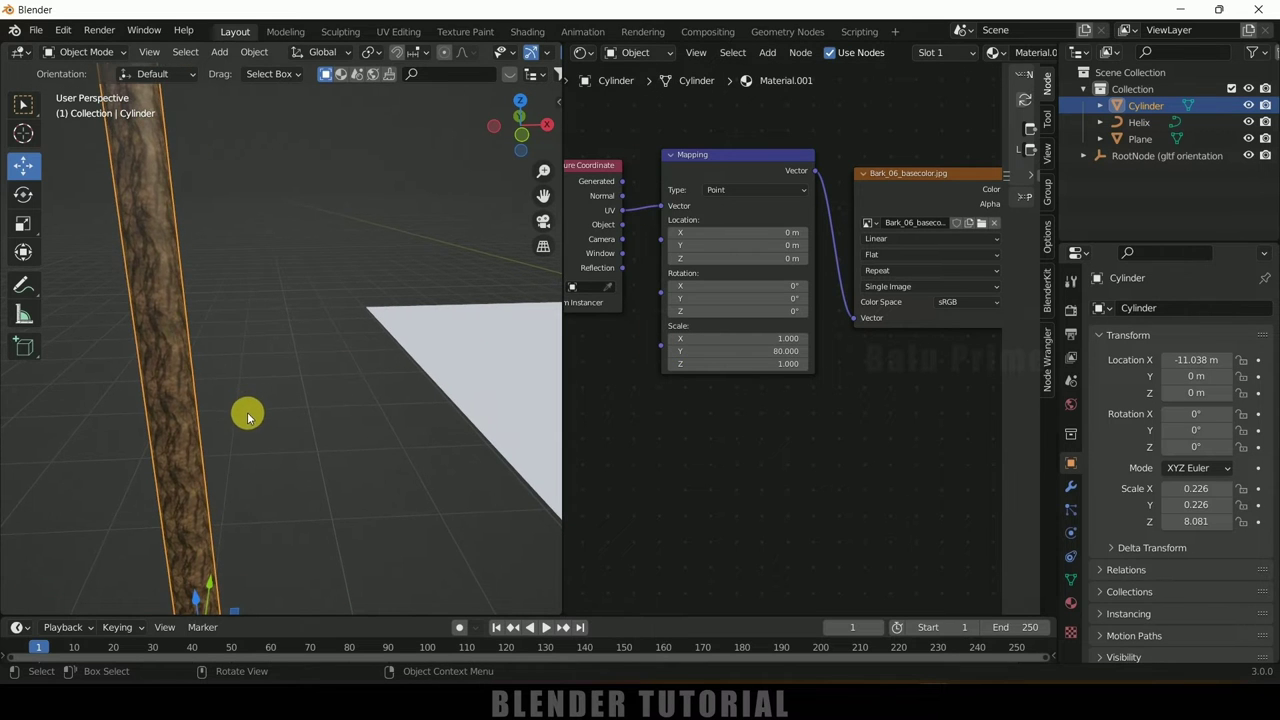
middle_drag(334, 357, 240, 491)
scroll(246, 490, up, 3)
scroll(492, 275, up, 4)
middle_drag(487, 255, 274, 334)
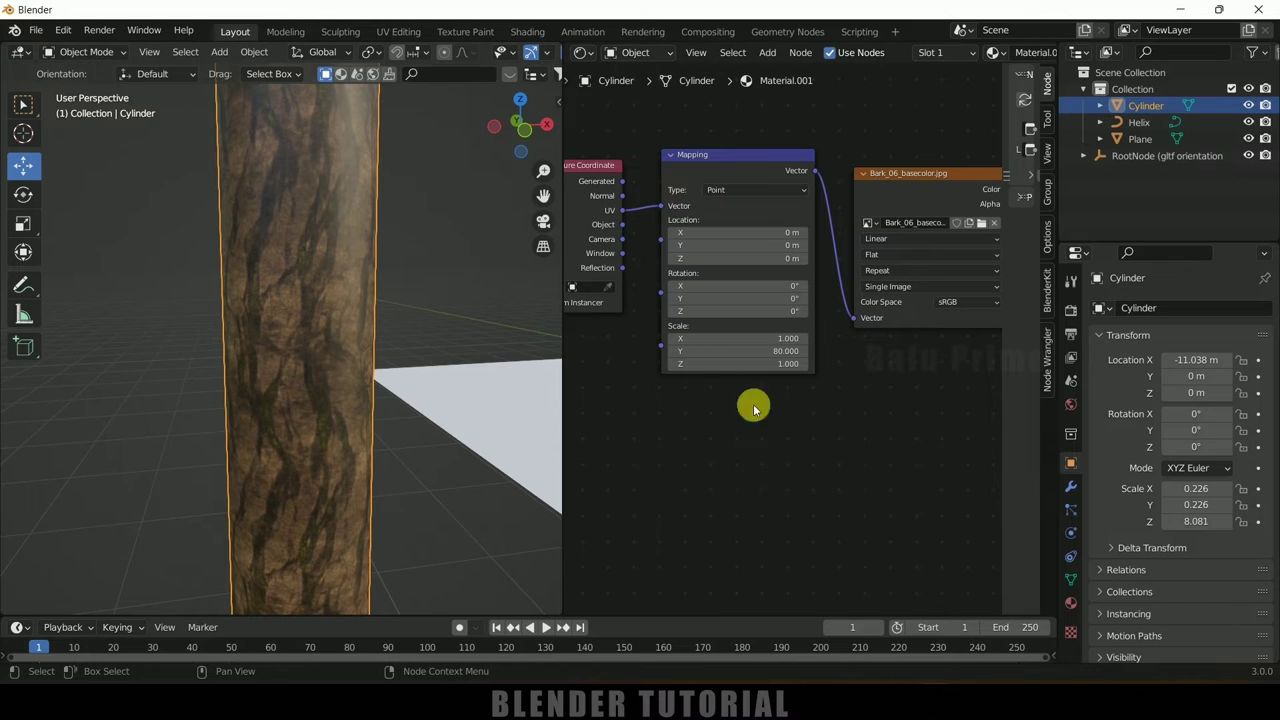
Duplicate the base color texture node below the original, feeding the copy from the Mapping node's Vector output and clearing its image
middle_drag(894, 134, 751, 126)
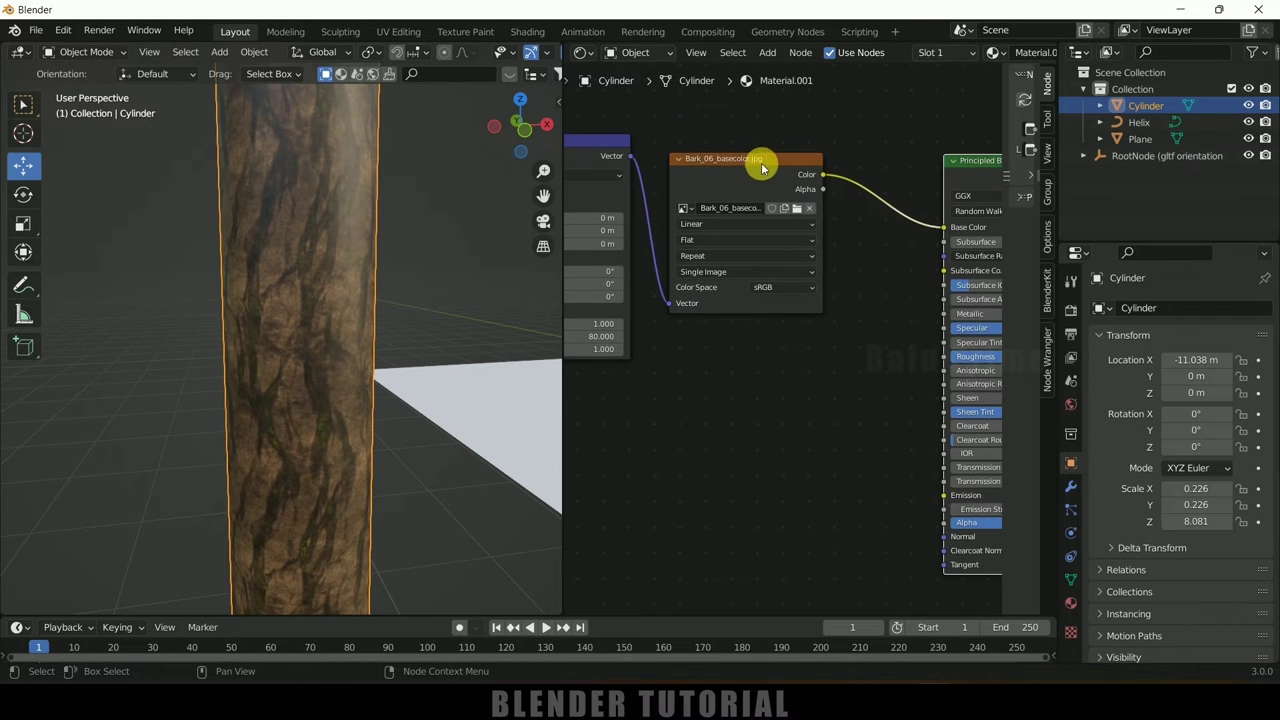
click(743, 160)
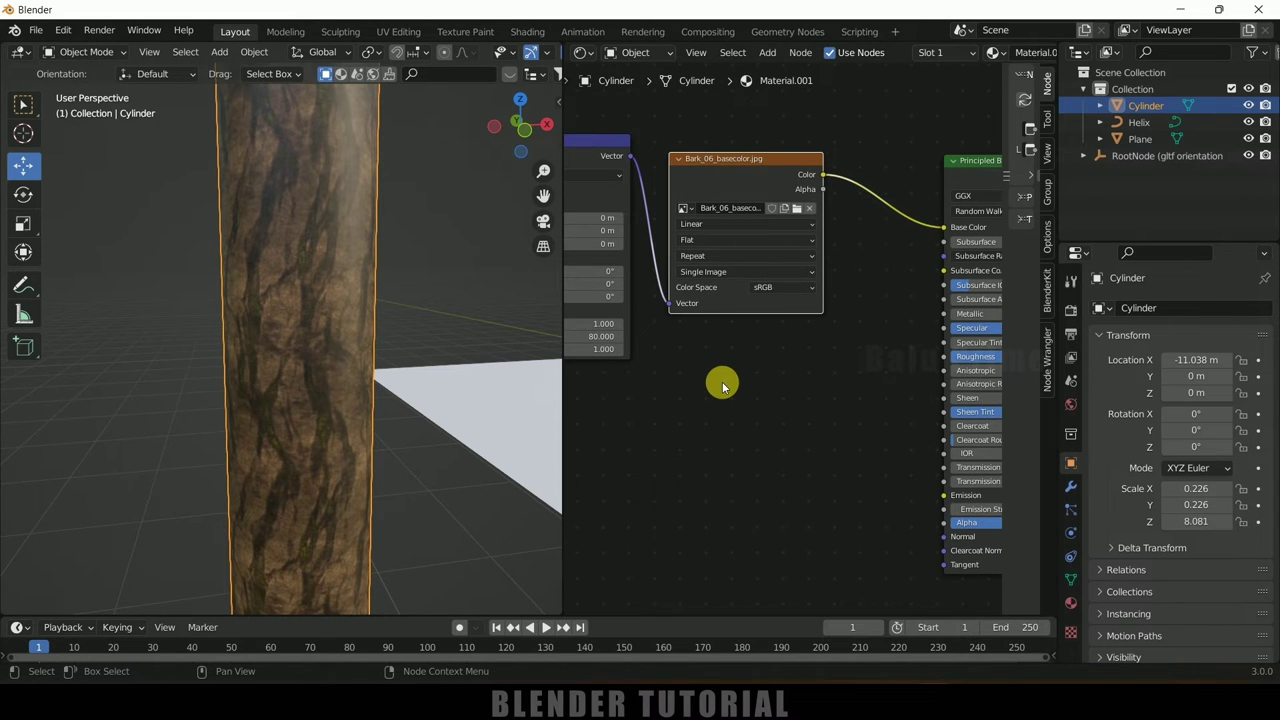
key(shift+d)
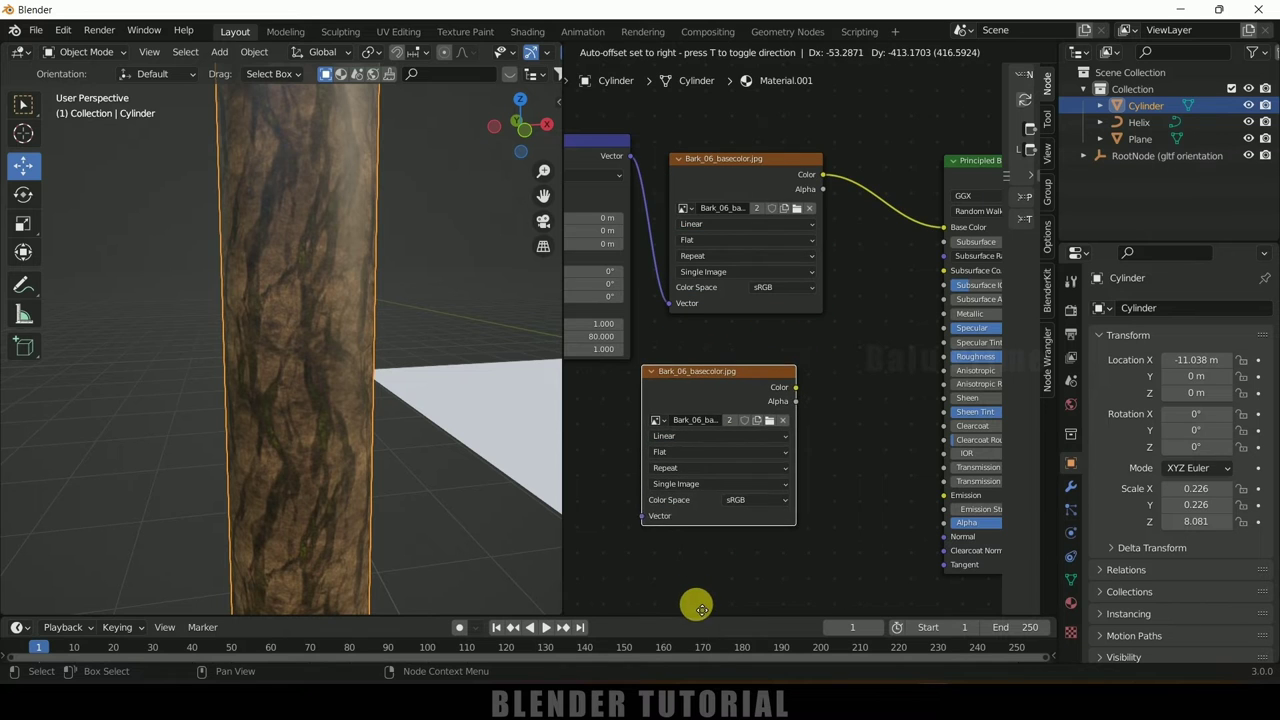
click(700, 609)
drag(628, 158, 643, 532)
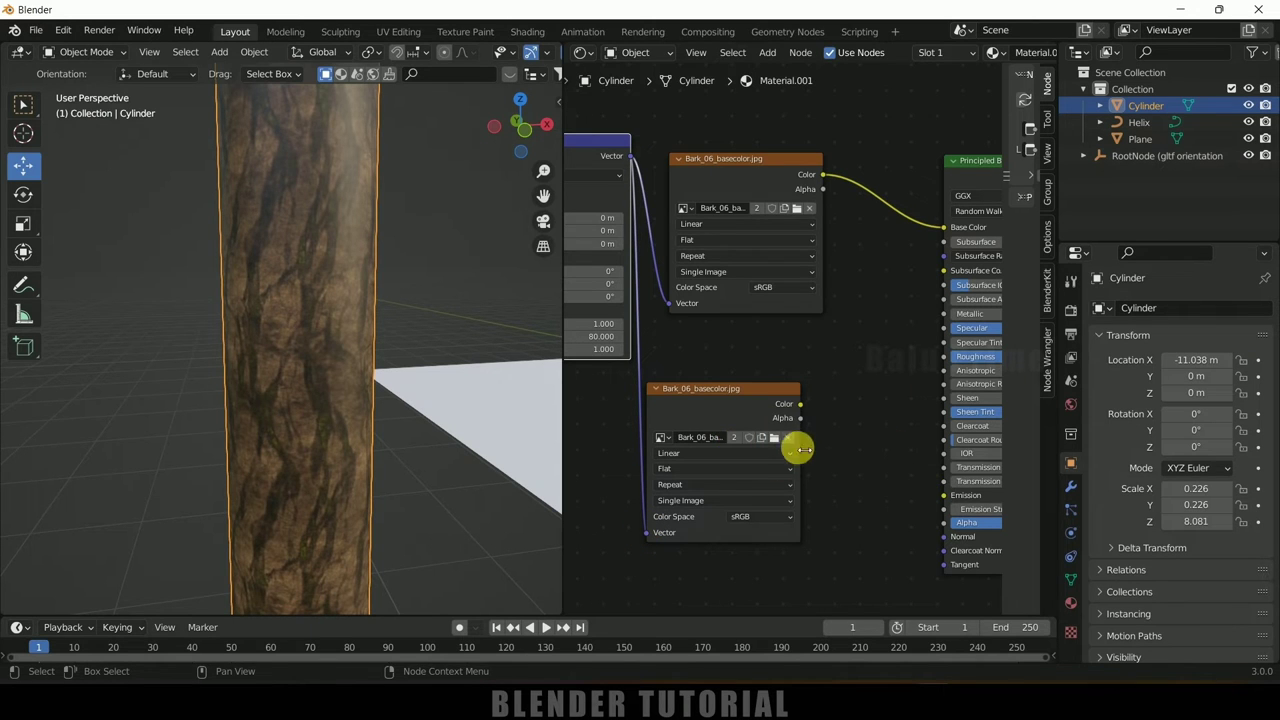
click(789, 438)
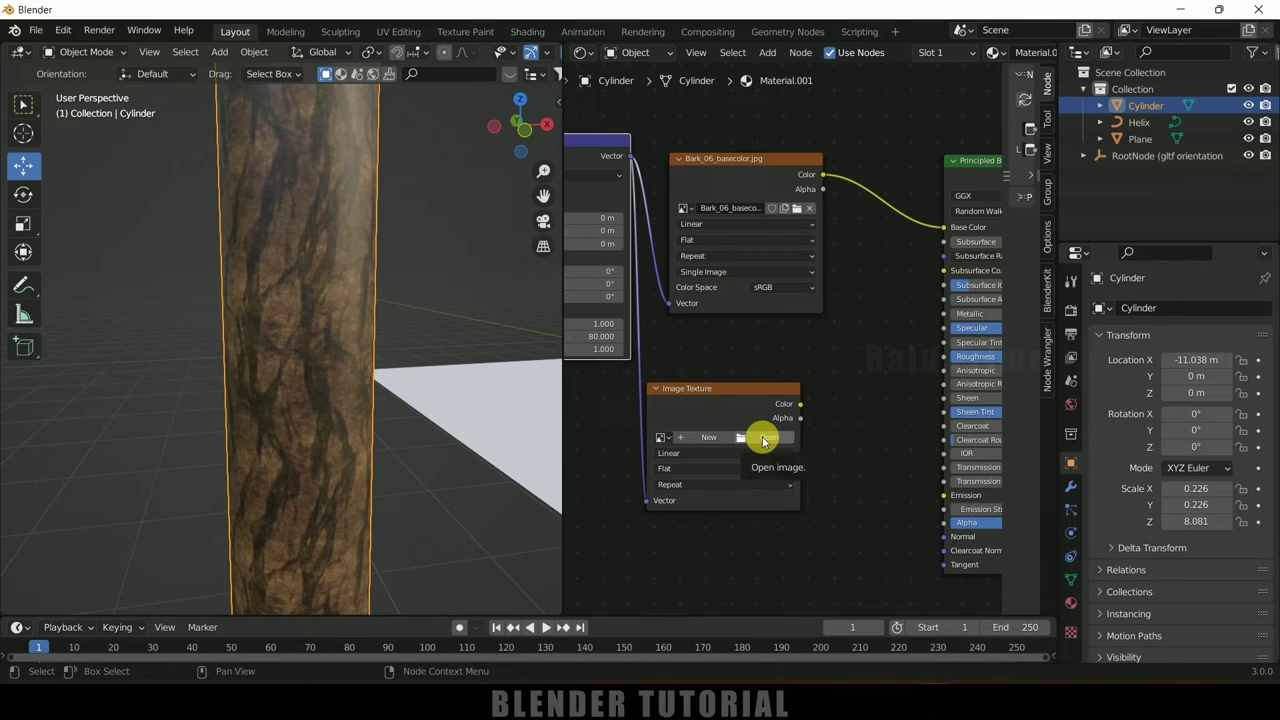
Load Bark_06_normal.jpg from the bark folder into the empty Image Texture node
click(764, 441)
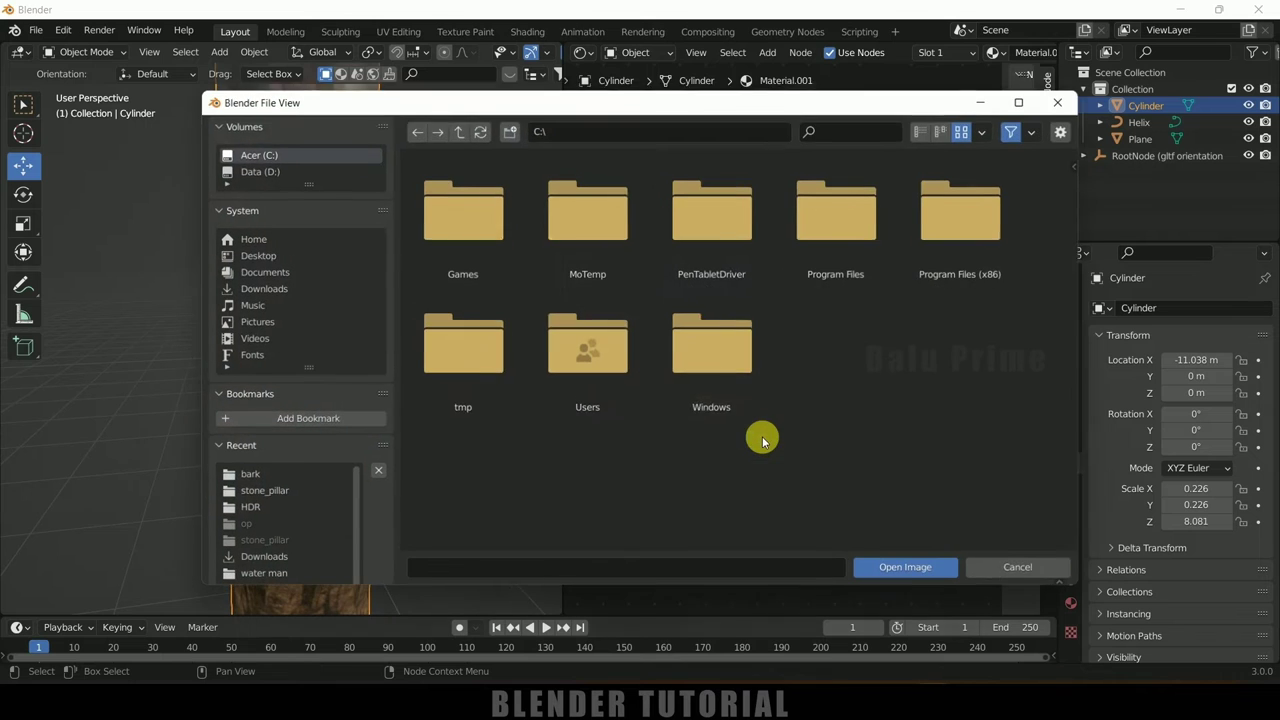
click(250, 476)
click(850, 255)
click(909, 568)
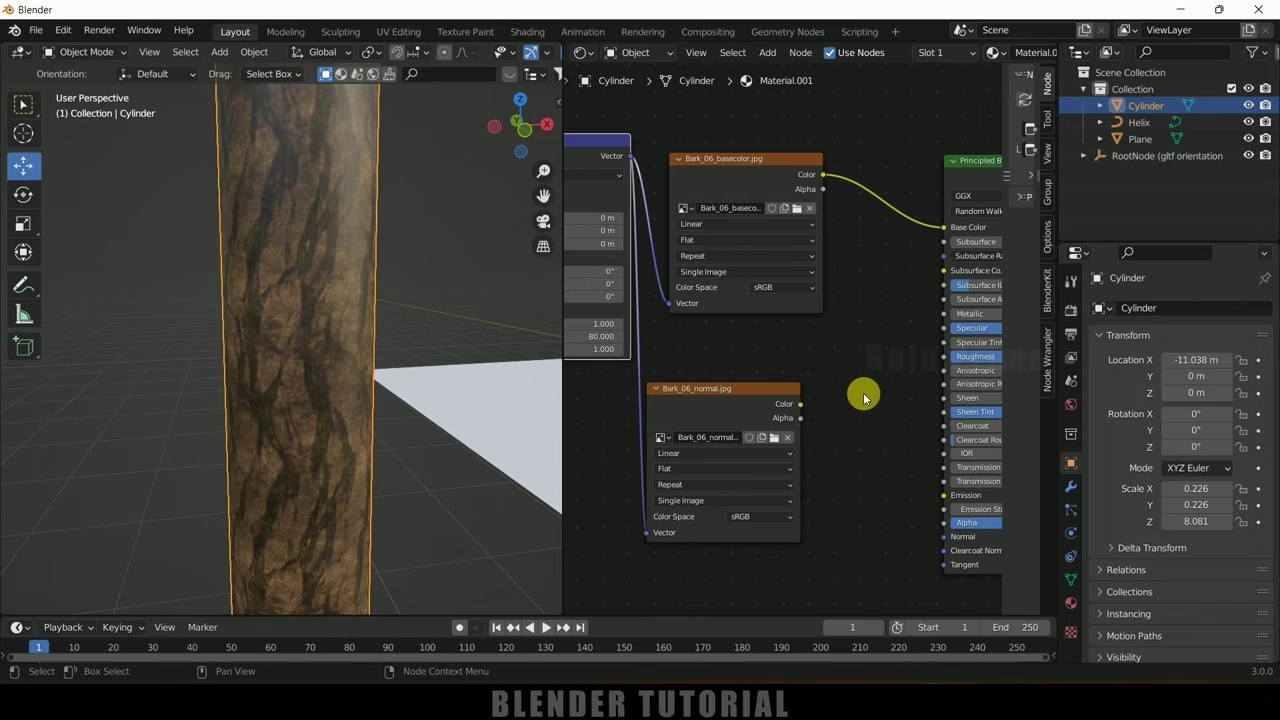
Add a Normal Map node fed by the normal texture's Color, and link its Normal output to the Principled BSDF's Normal input
key(shift+a)
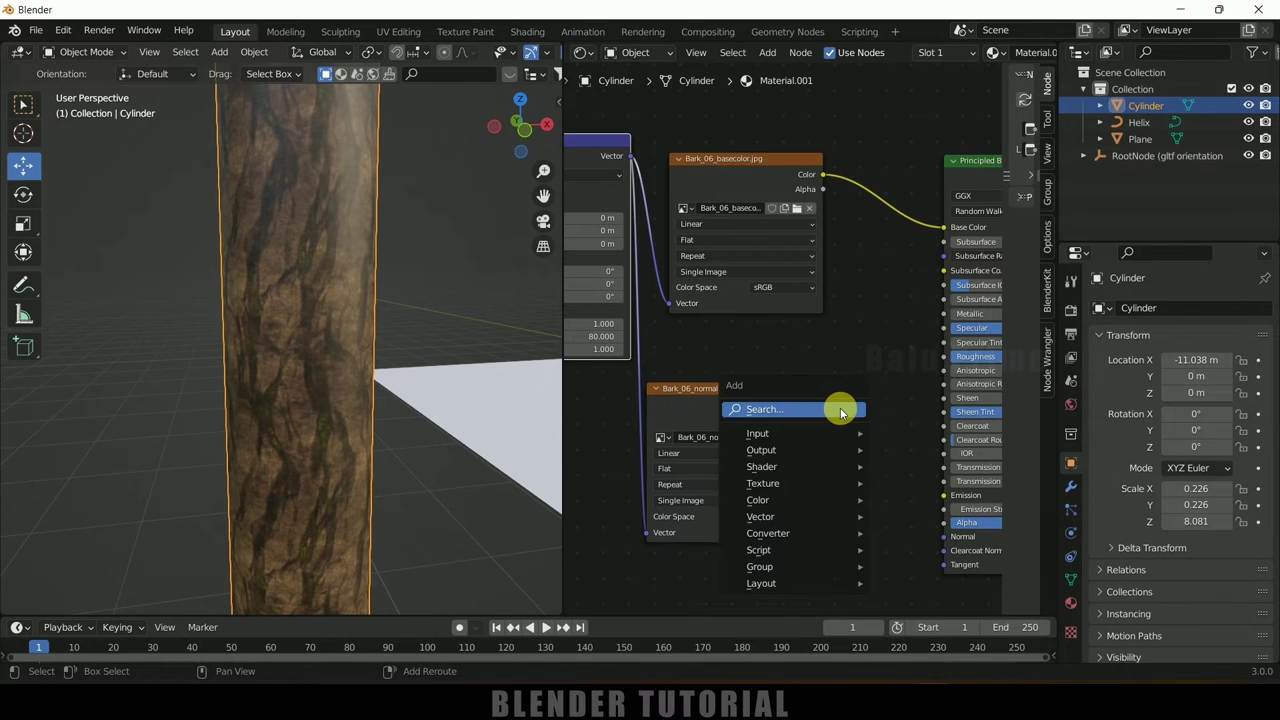
click(840, 410)
text(normal)
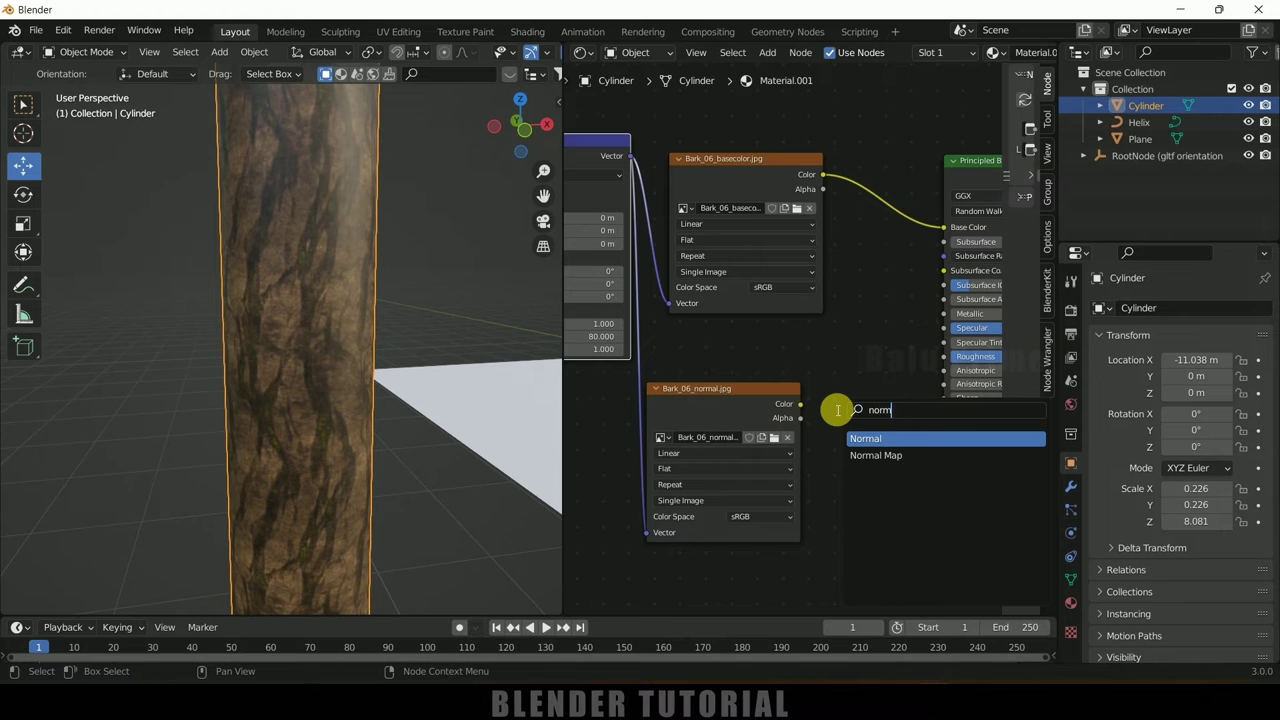
click(866, 456)
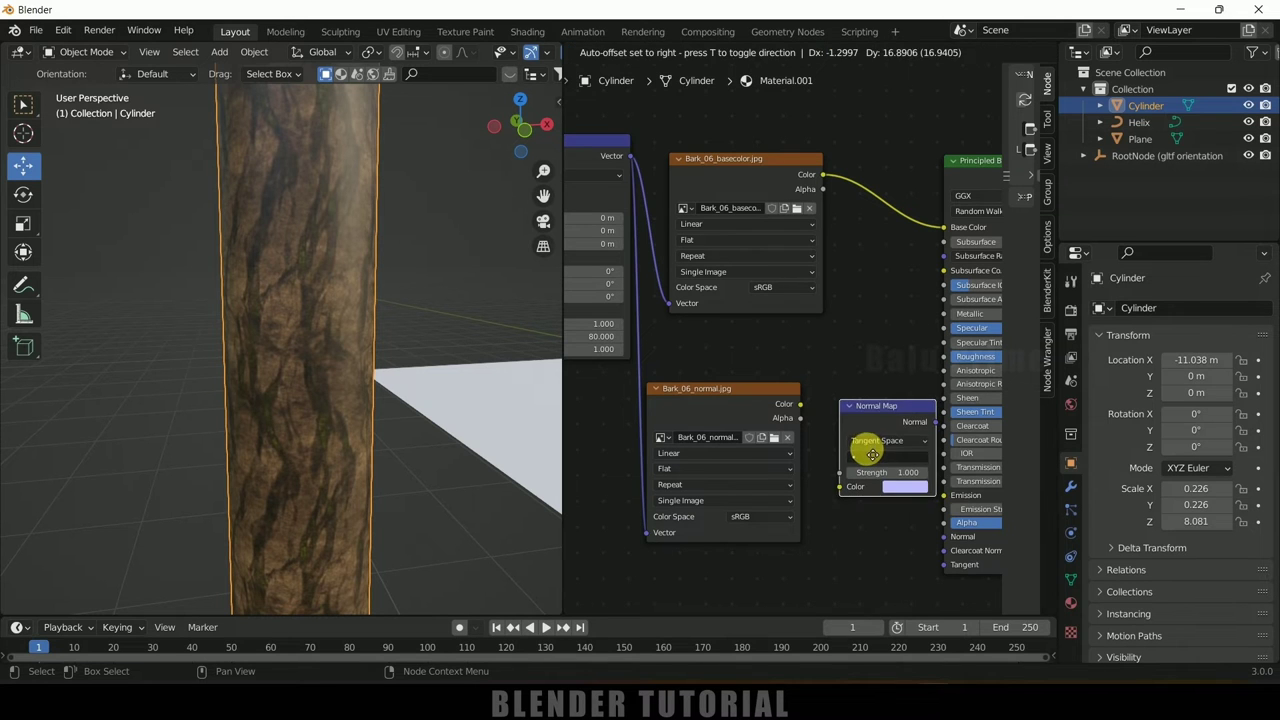
click(810, 412)
drag(801, 405, 826, 472)
drag(880, 390, 872, 392)
scroll(885, 478, down, 1)
middle_drag(885, 480, 775, 500)
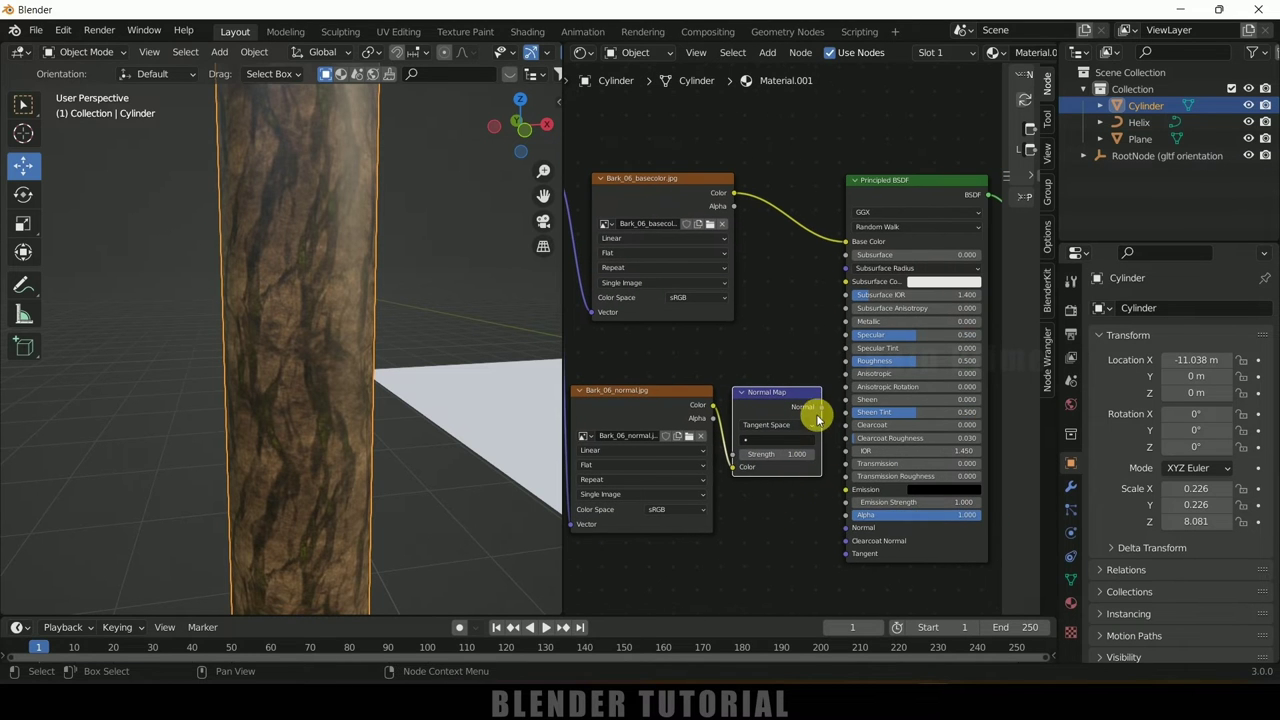
drag(822, 408, 841, 526)
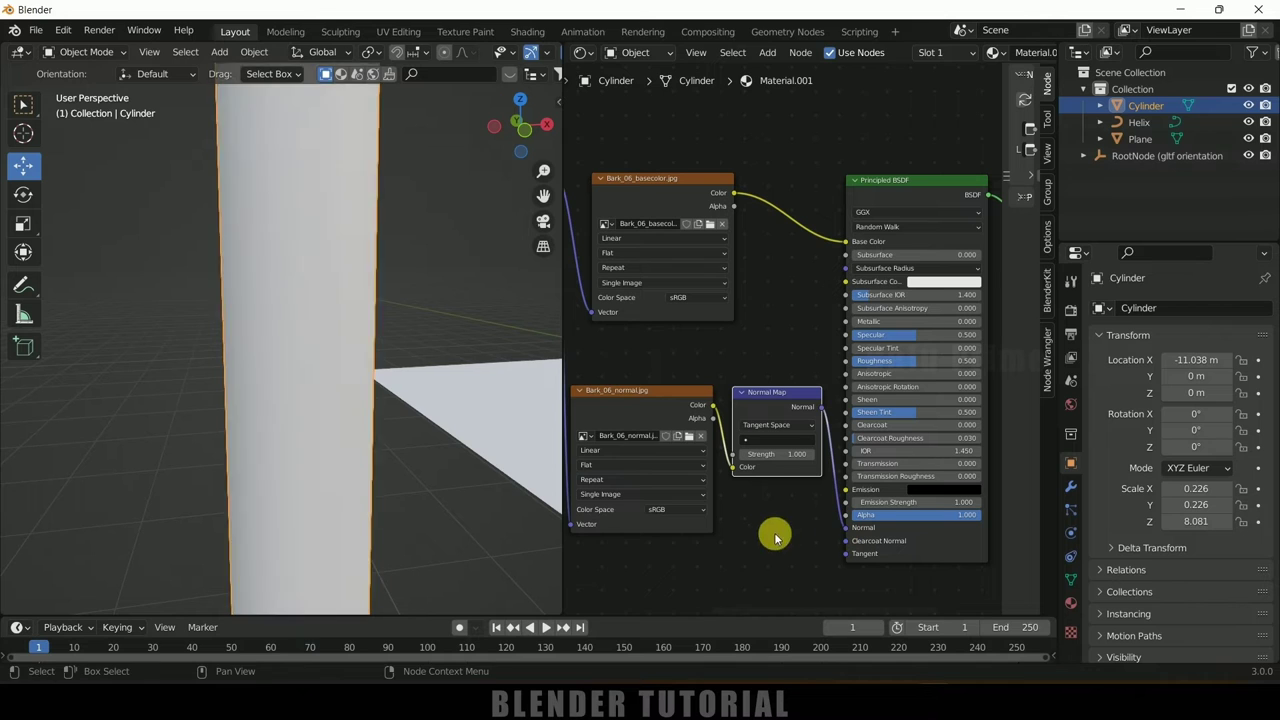
Set the normal texture's color space to Non-Color and the Normal Map strength to 0.9
click(652, 509)
click(671, 561)
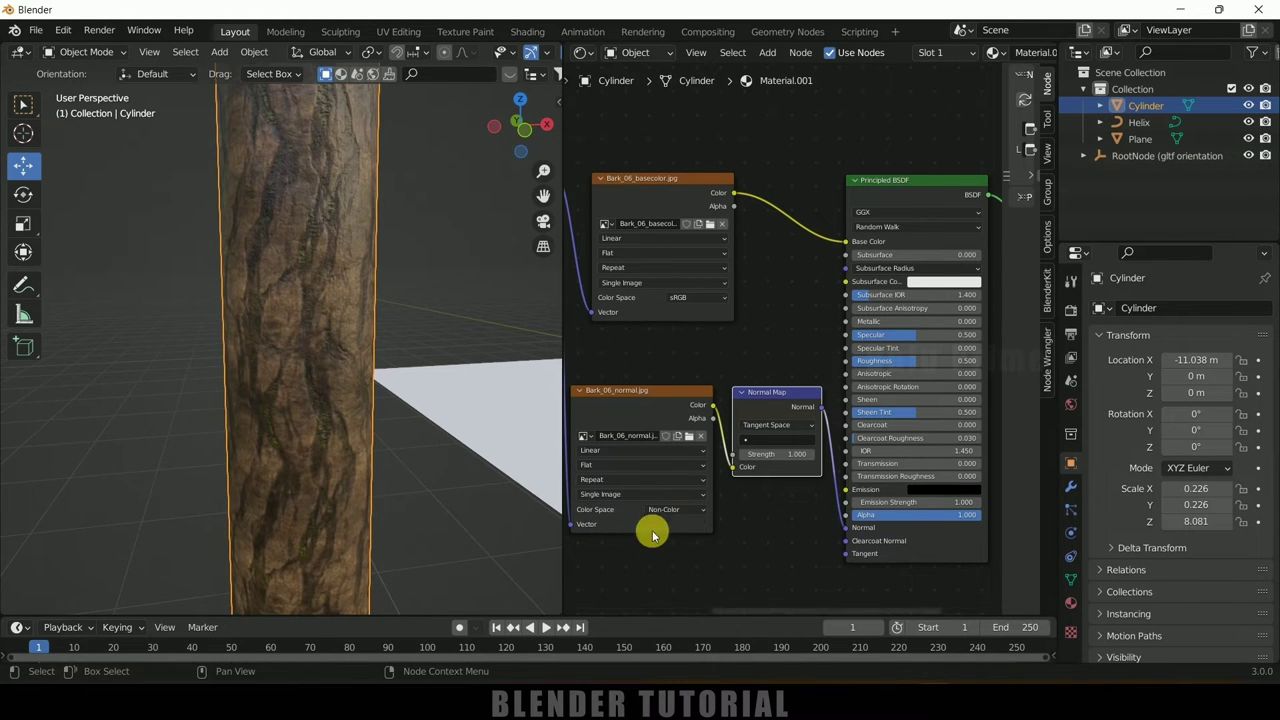
mouse_move(757, 454)
mouse_down()
mouse_move(790, 454)
mouse_move(772, 454)
mouse_up()
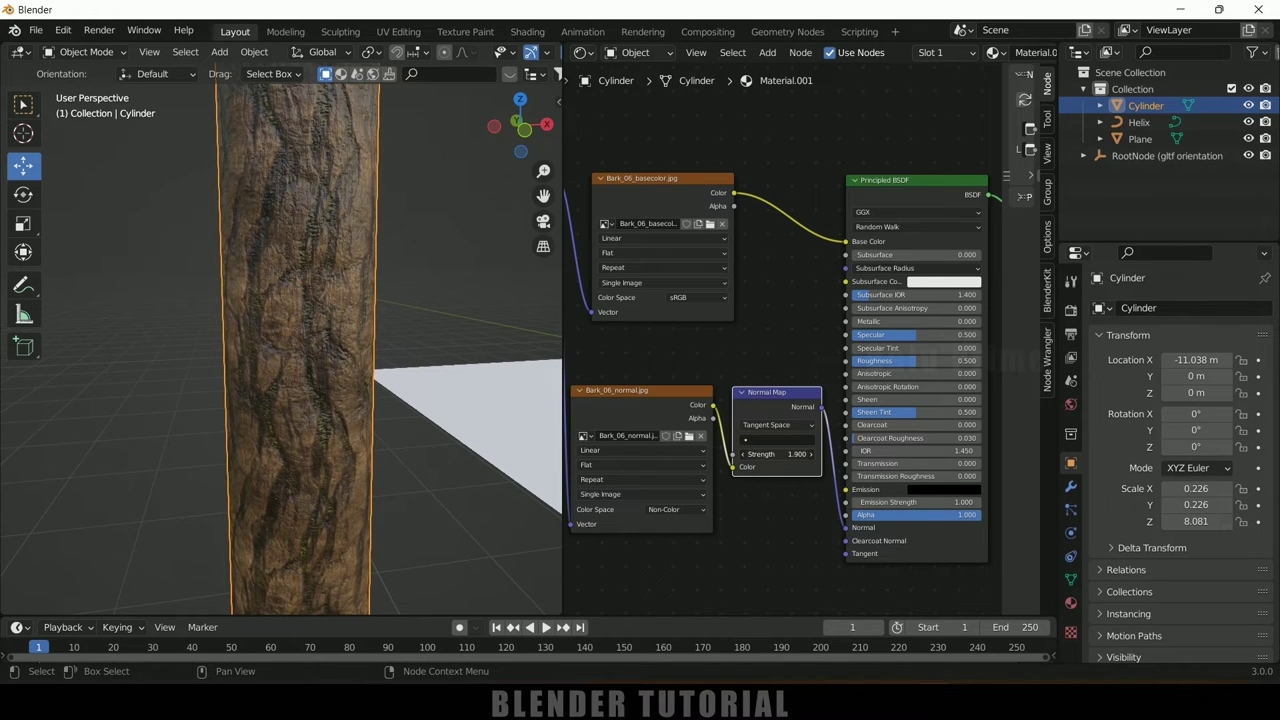
Duplicate the normal texture node below the original, feed the copy from the Mapping node's Vector output, and clear its image
mouse_move(755, 462)
middle_down()
mouse_move(746, 506)
mouse_move(877, 420)
mouse_move(840, 337)
mouse_move(780, 262)
middle_up()
click(713, 205)
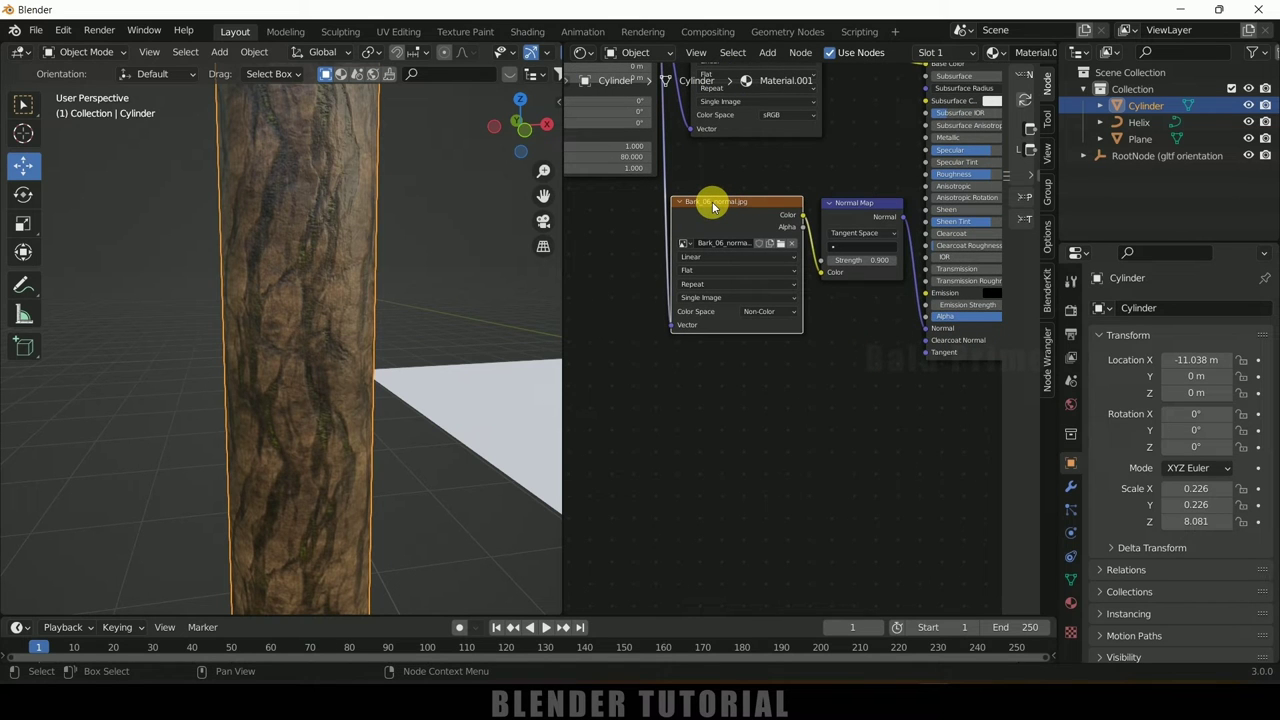
key(shift+d)
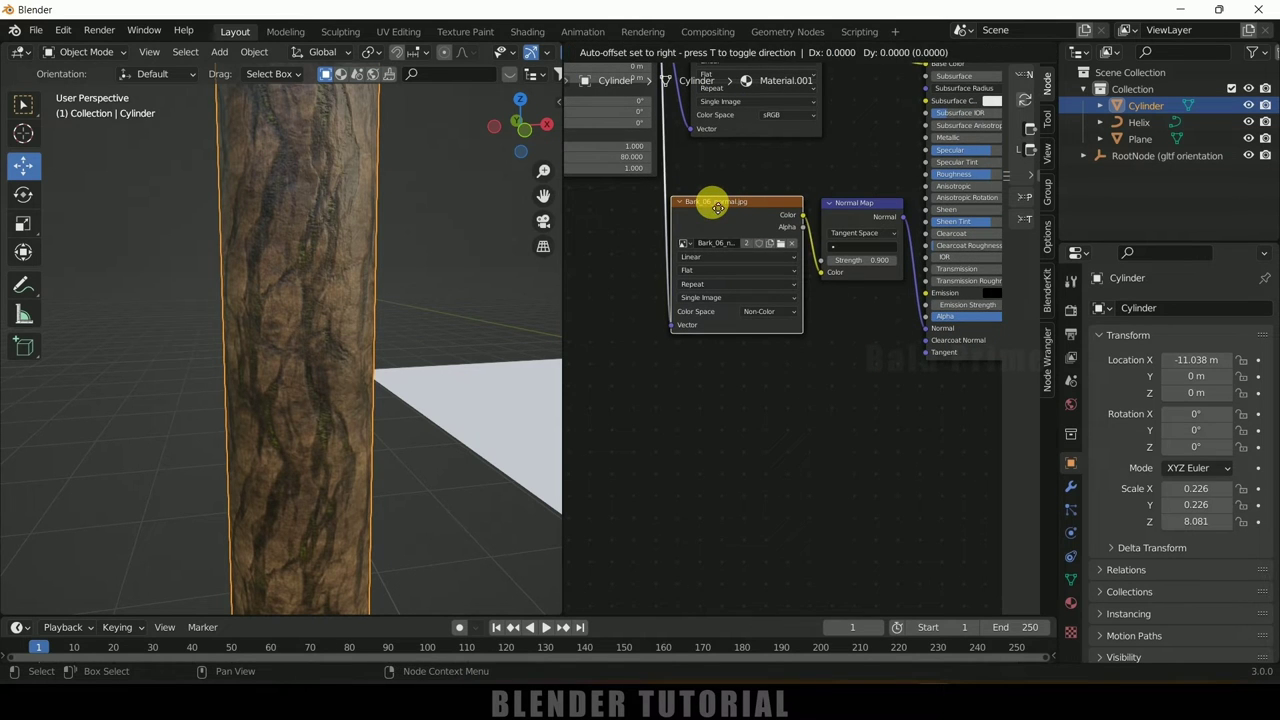
click(731, 420)
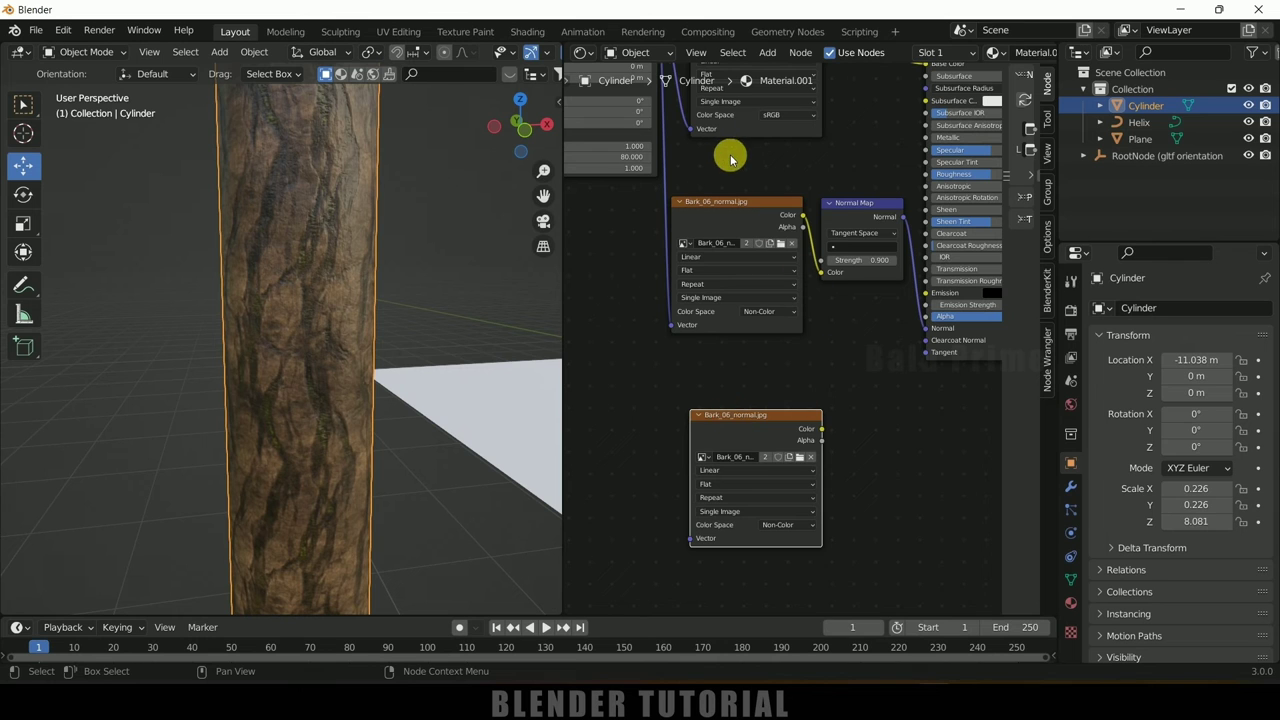
scroll(731, 158, down, 1)
shift+scroll(720, 170, up, 1)
drag(680, 94, 706, 553)
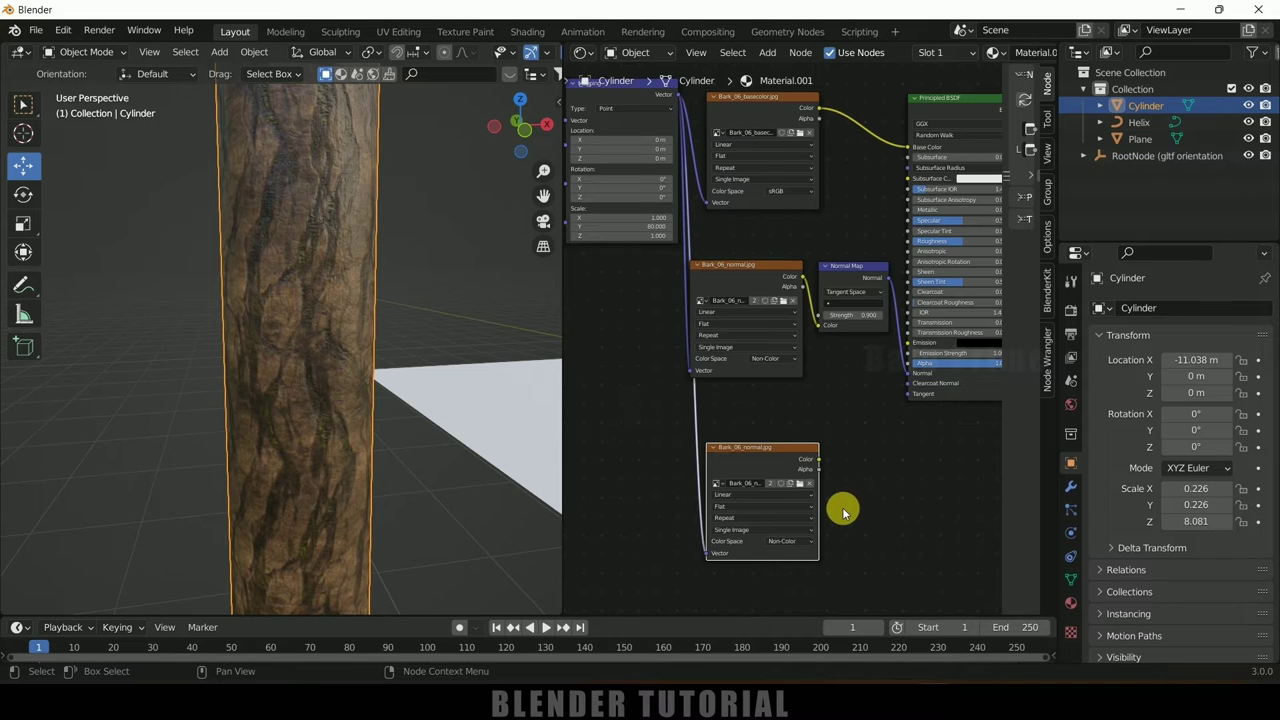
scroll(843, 512, up, 1)
shift+scroll(851, 503, down, 3)
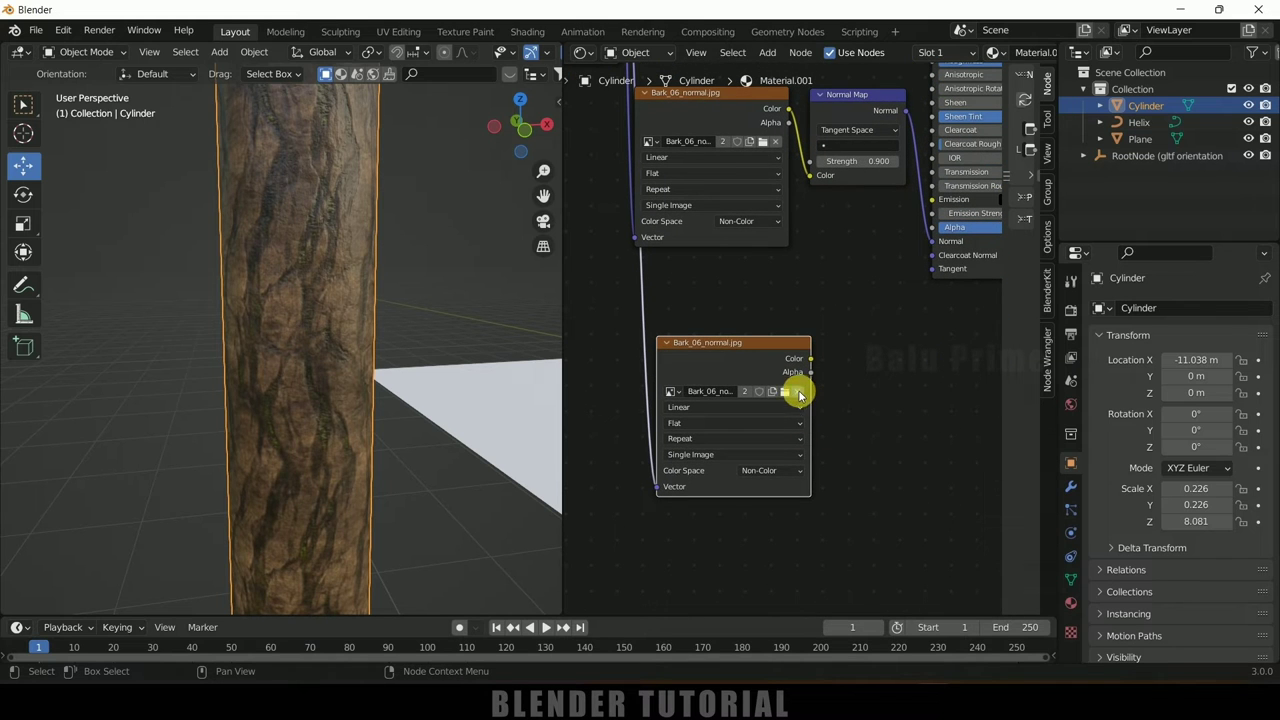
click(799, 392)
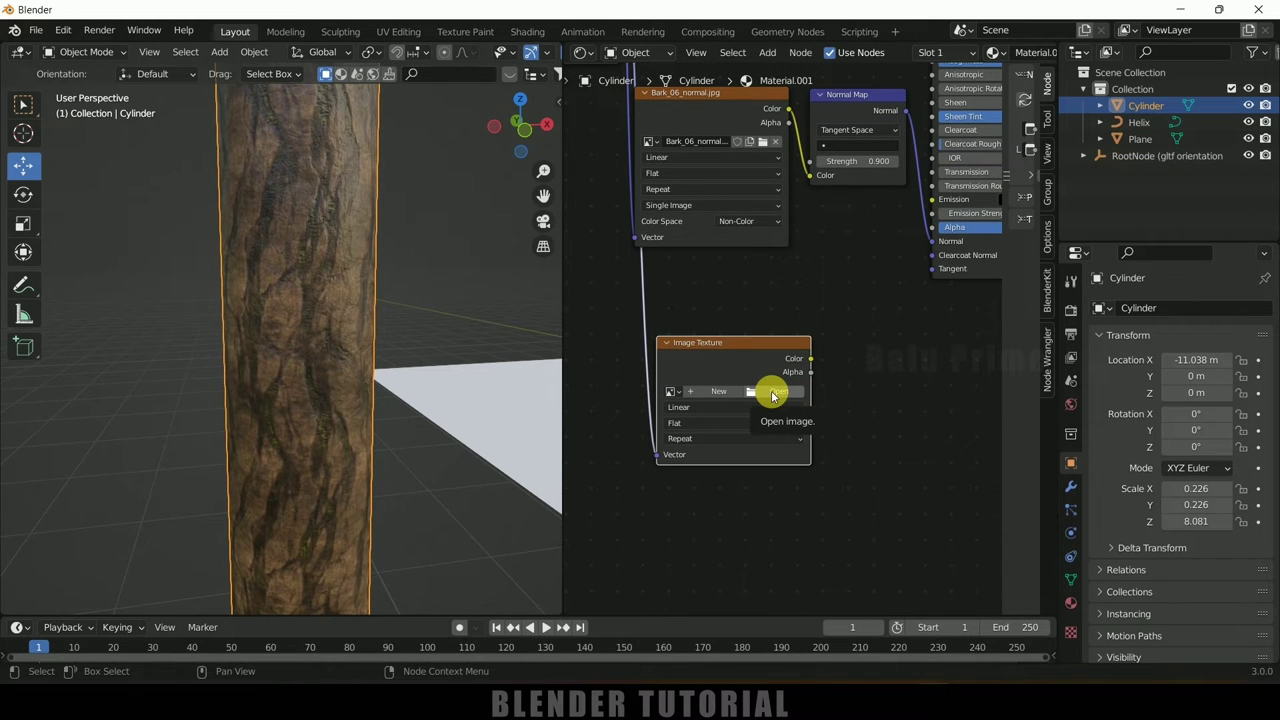
Load Bark_06_roughness.jpg from the bark folder into the duplicated Image Texture node
click(772, 392)
click(262, 476)
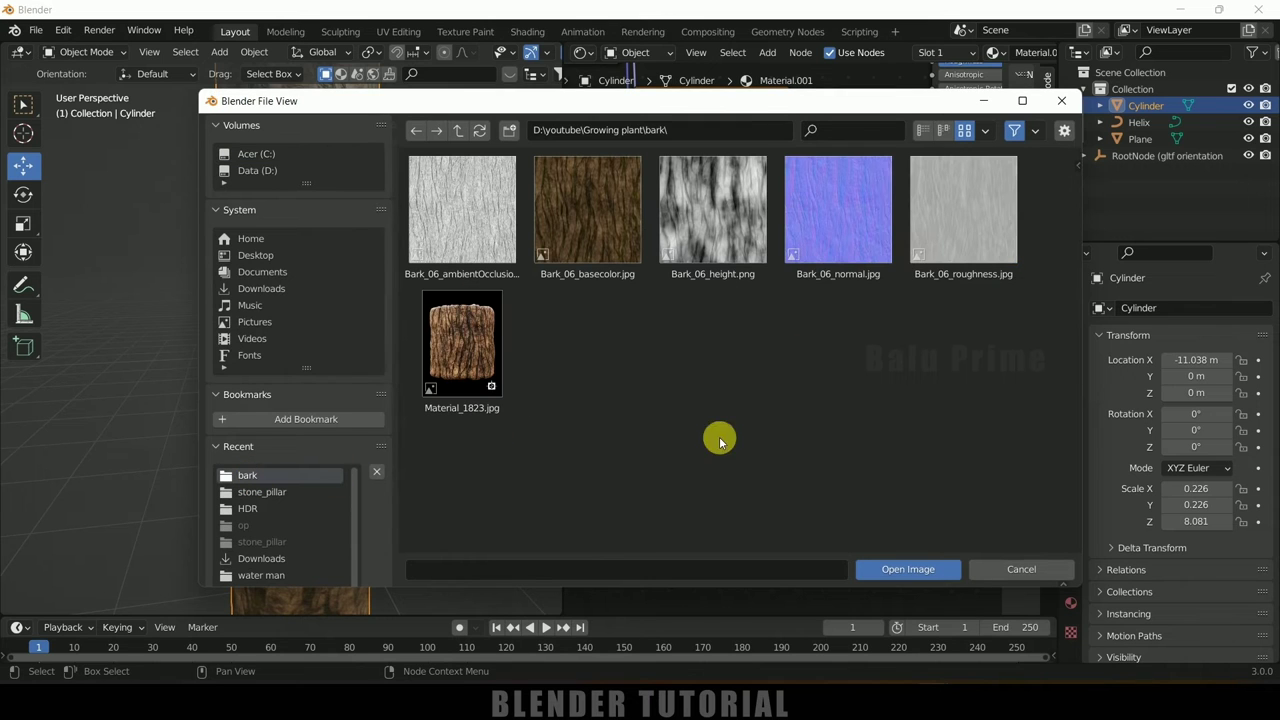
click(950, 214)
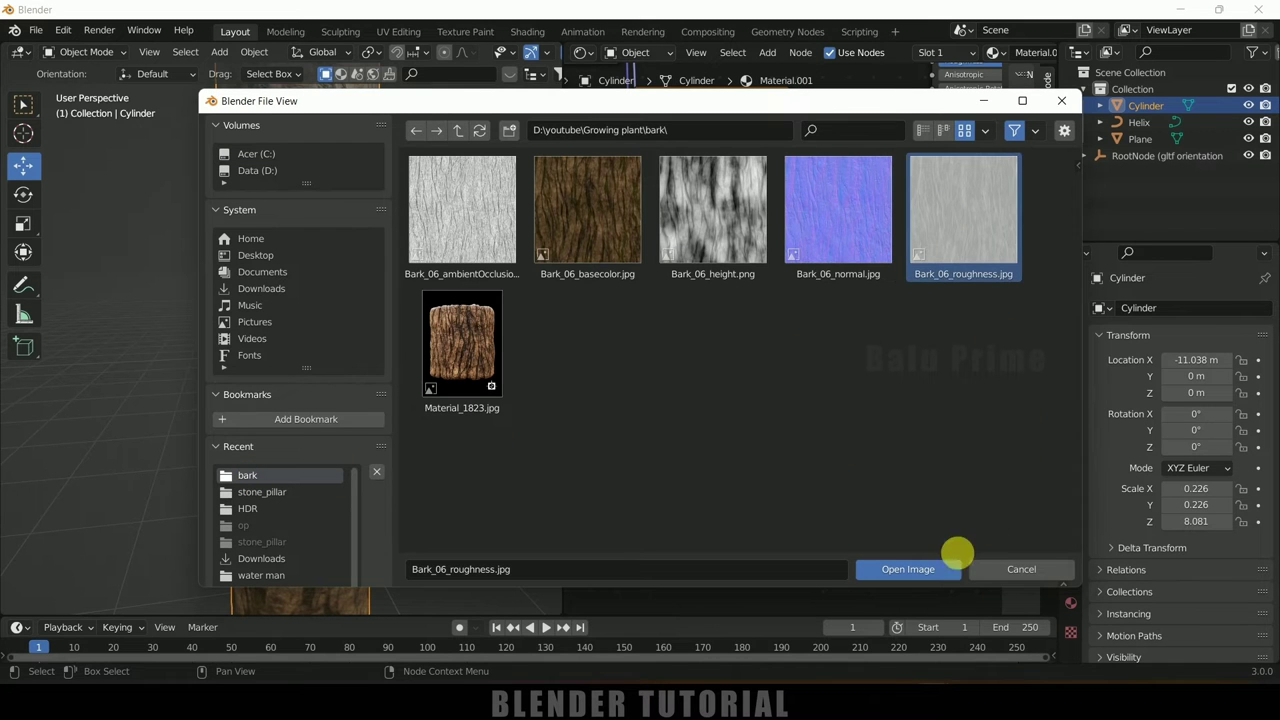
click(910, 569)
Connect the roughness texture's Color to the Principled BSDF's Roughness input, and set its color space to Non-Color
middle_drag(922, 338, 820, 531)
mouse_move(707, 546)
mouse_down()
mouse_move(795, 400)
mouse_move(829, 249)
mouse_up()
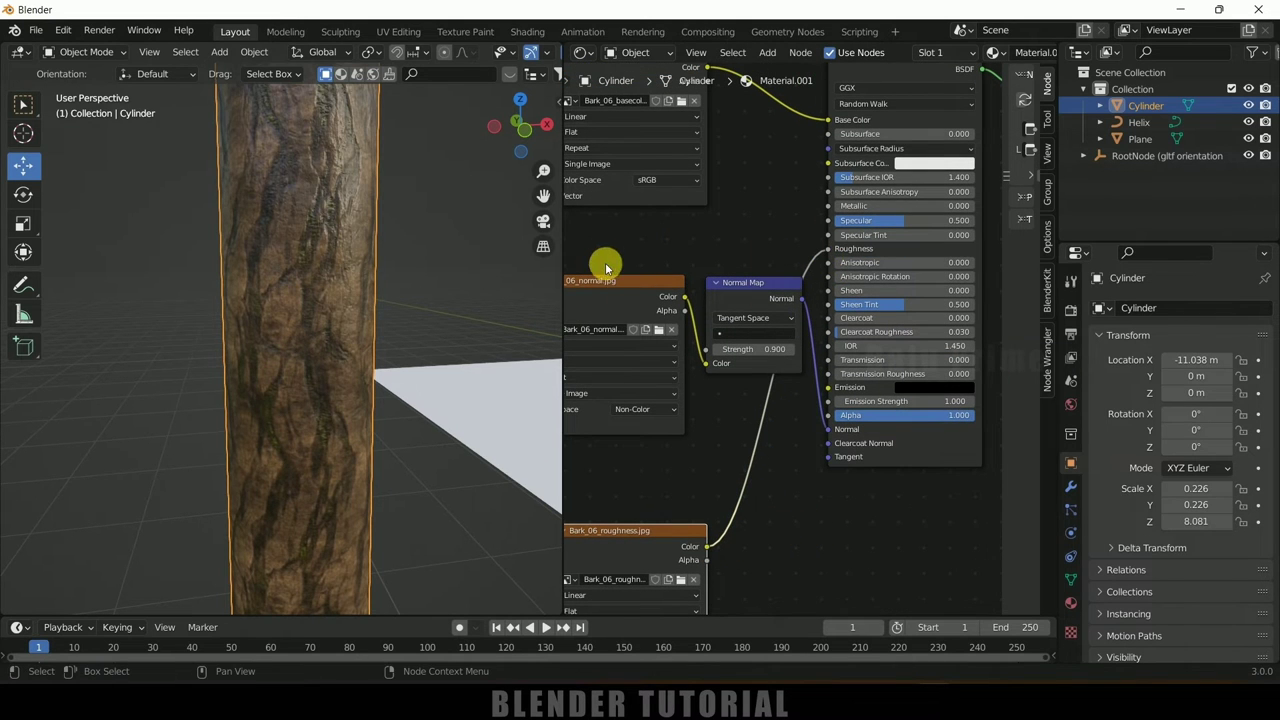
key(KP_Decimal)
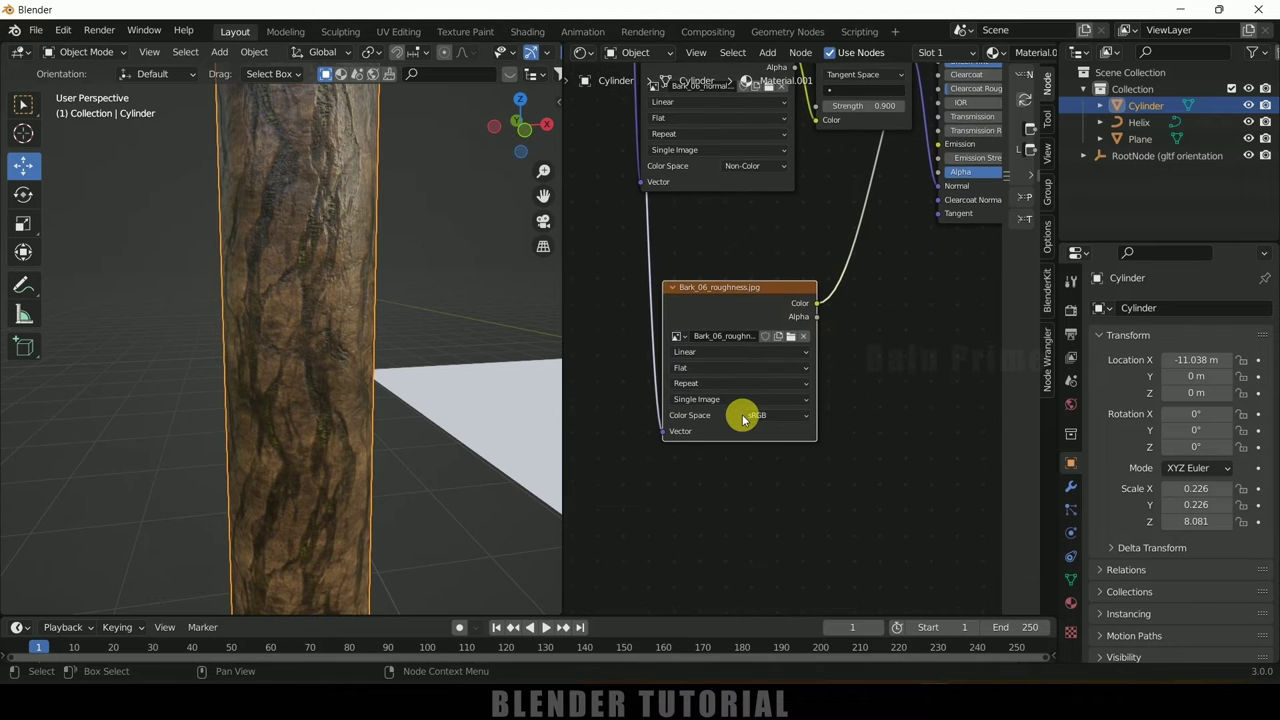
click(748, 415)
click(762, 469)
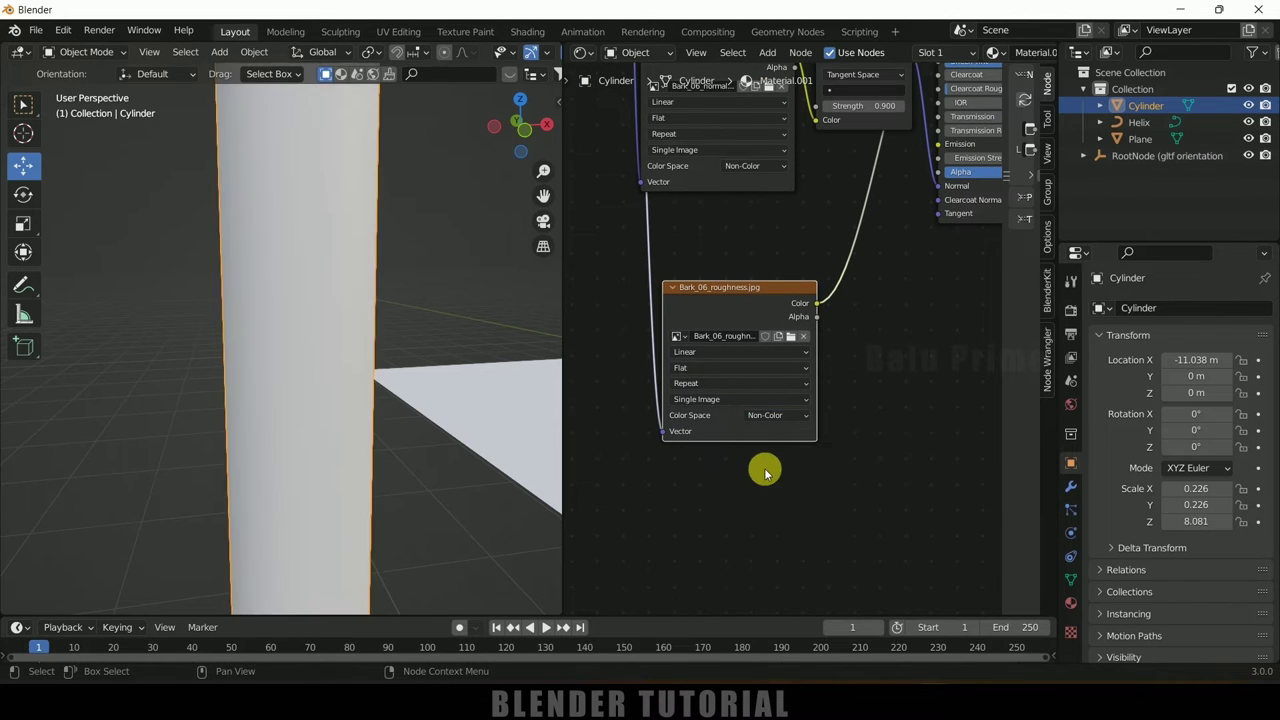
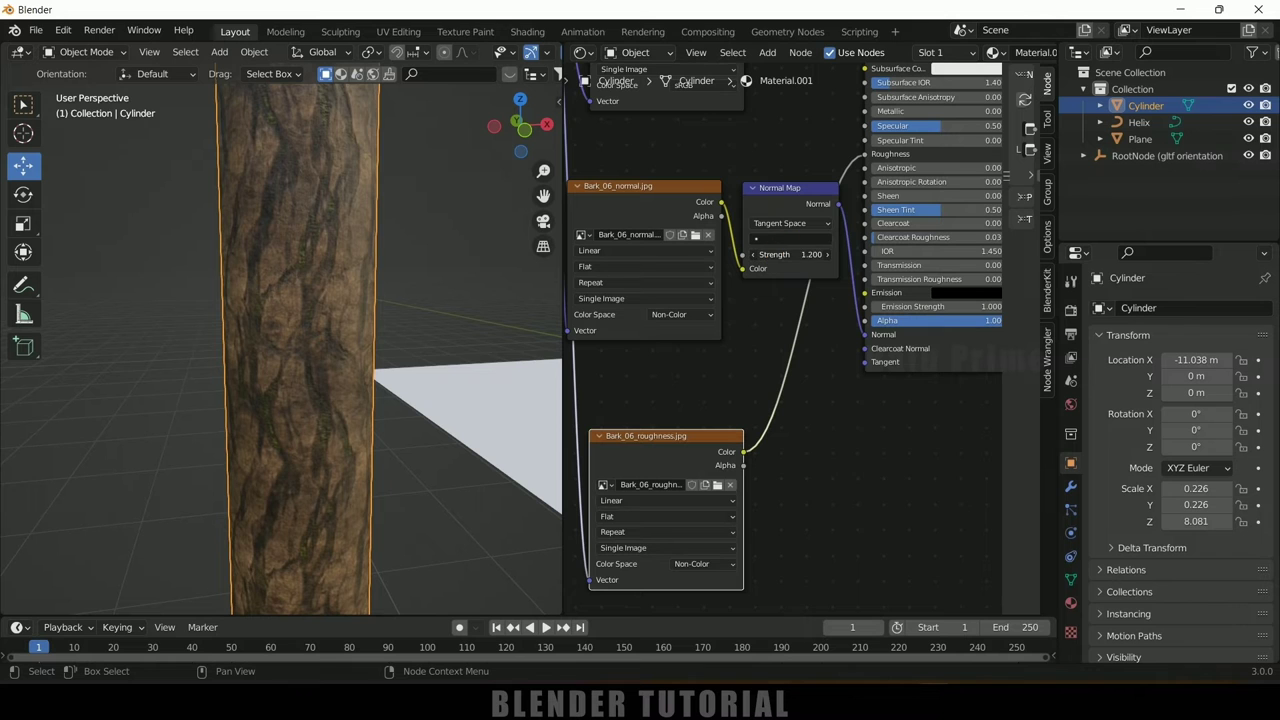
Adjust the Normal Map strength to about 1.2 and close the node editor, giving the 3D viewport the full width
drag(800, 254, 790, 254)
middle_drag(375, 355, 562, 54)
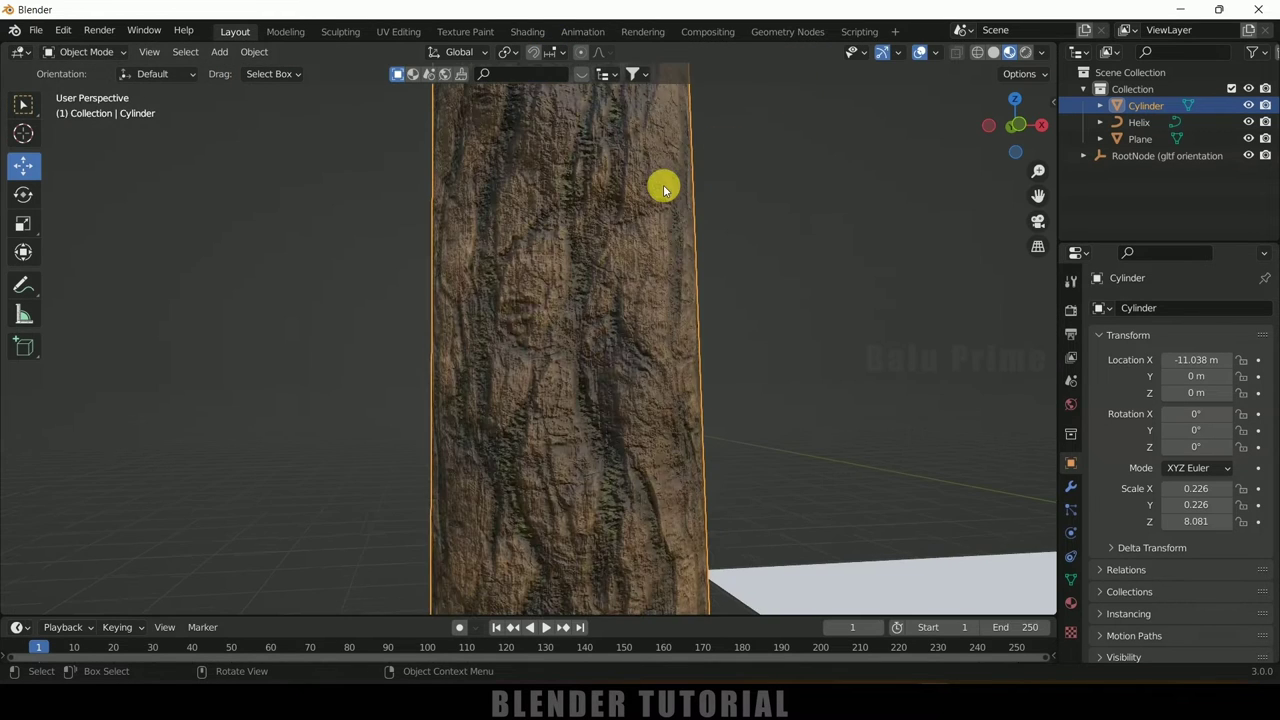
scroll(664, 195, down, 6)
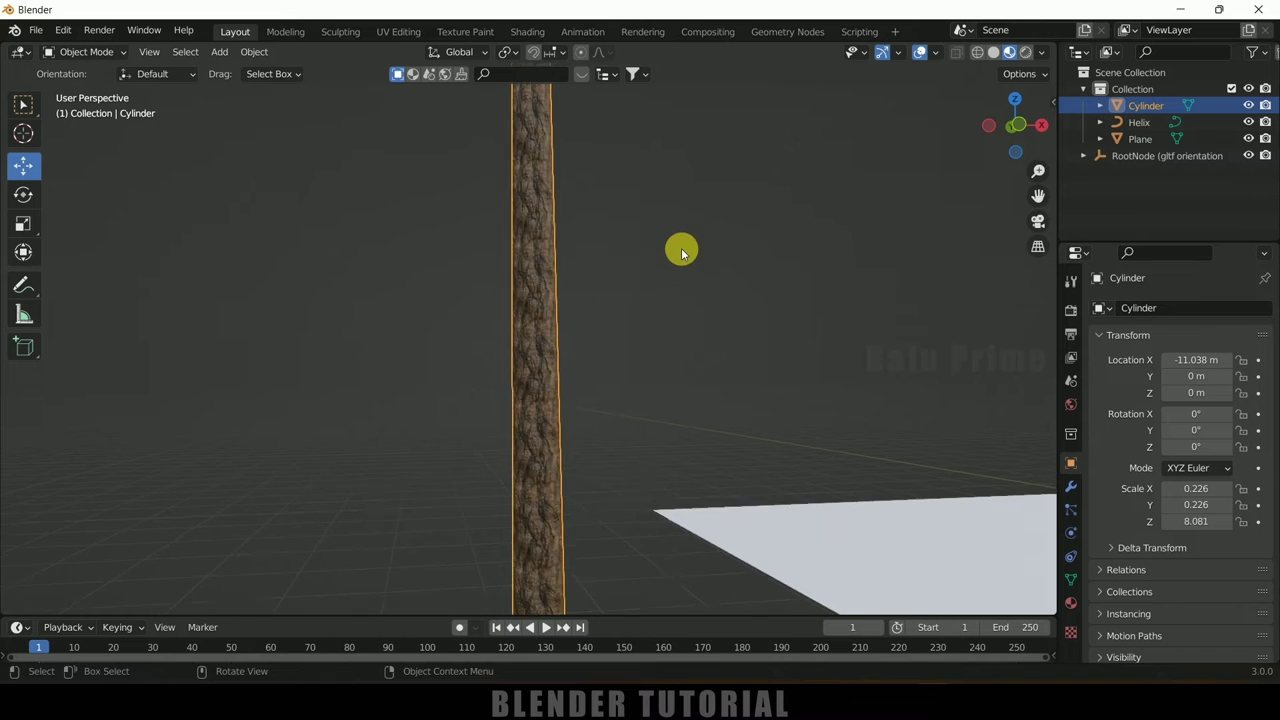
scroll(674, 257, down, 3)
Move the bark cylinder along the X axis onto the middle of the stone pillar
middle_drag(729, 240, 281, 376)
click(255, 367)
drag(258, 366, 857, 368)
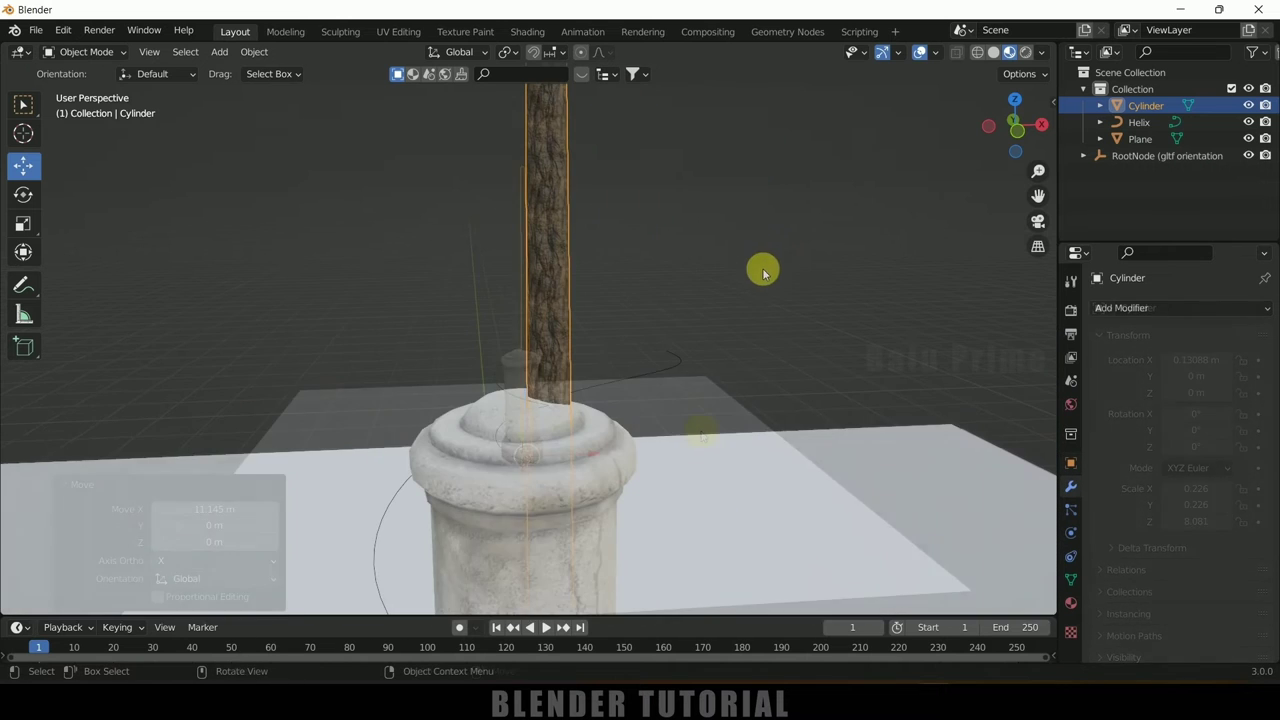
middle_drag(686, 243, 663, 260)
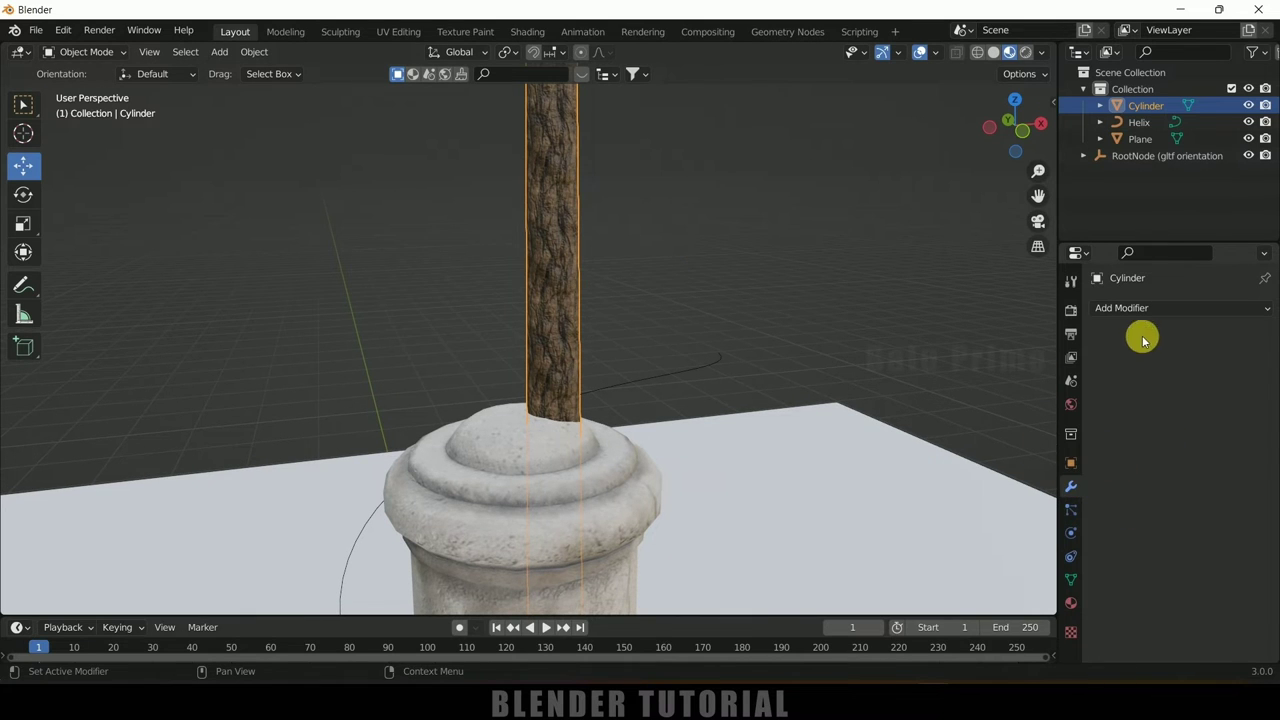
Add a Displace modifier to the cylinder with a new texture of type Clouds
click(1123, 307)
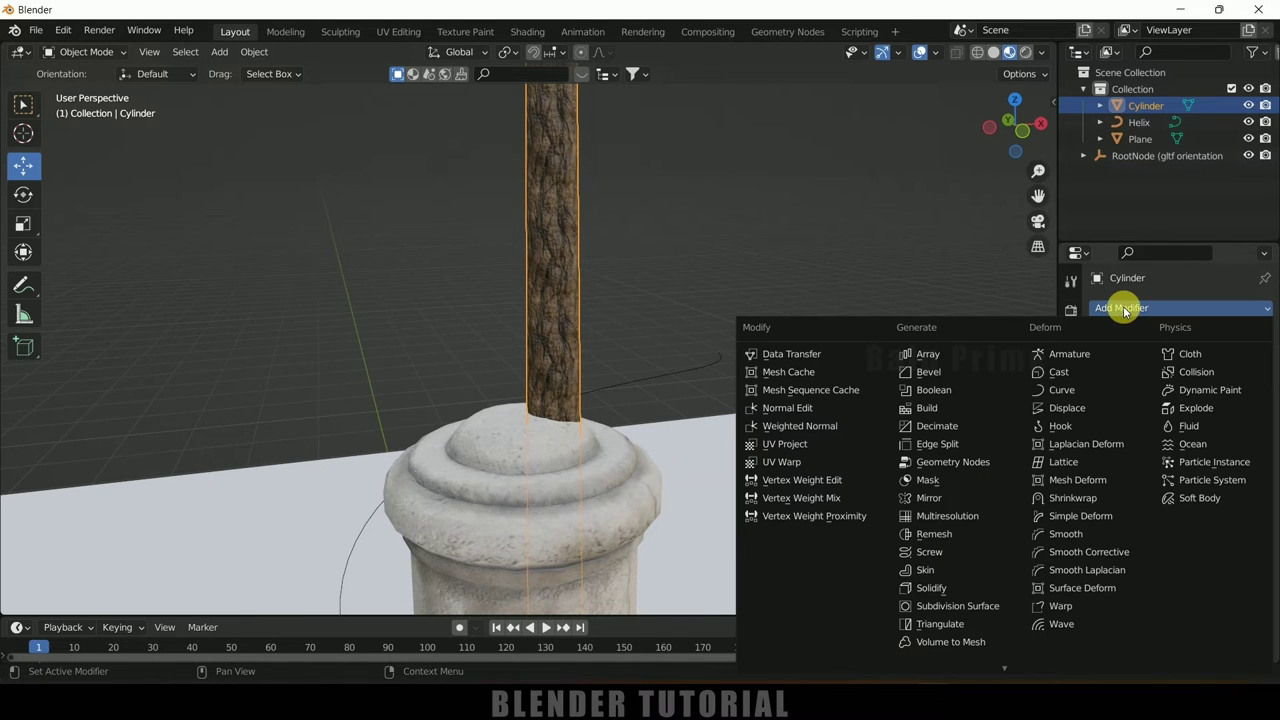
click(1083, 407)
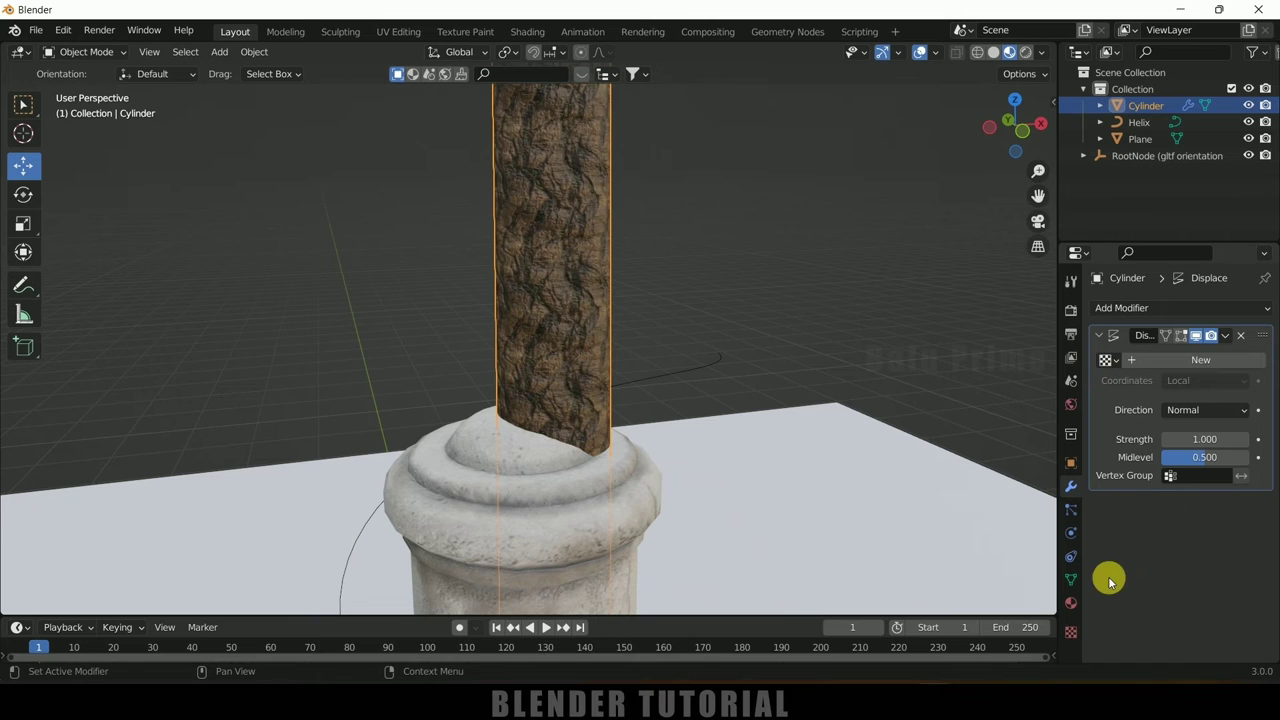
click(1070, 632)
click(1168, 334)
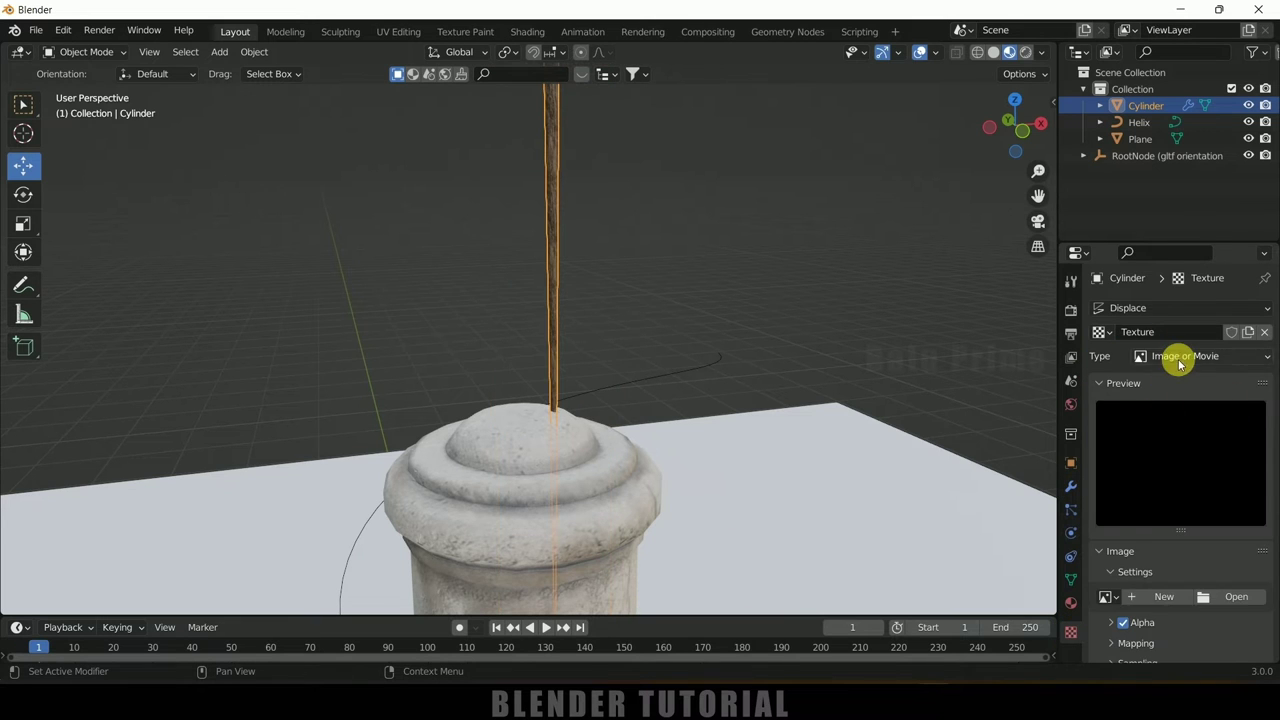
click(1178, 360)
click(1187, 411)
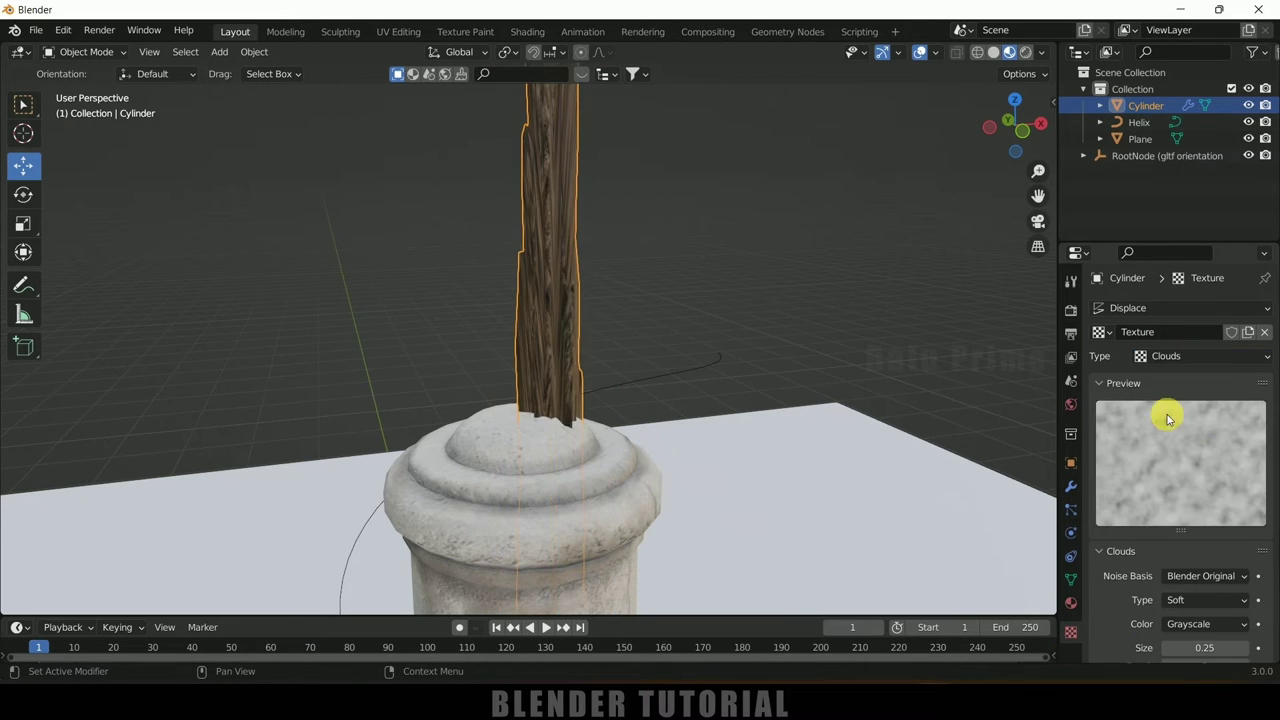
Try a Displace modifier strength of 1.3, and return the strength to 1
click(1071, 490)
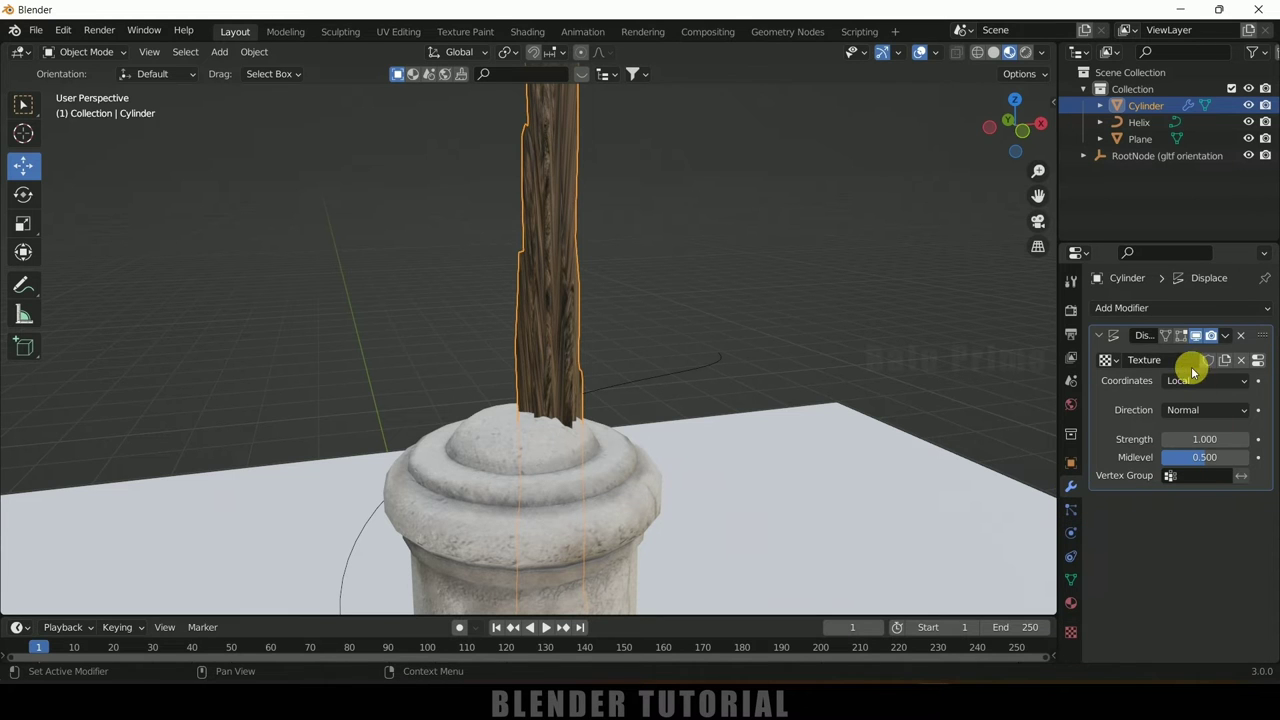
mouse_move(1200, 440)
mouse_down()
mouse_move(1140, 440)
mouse_move(1205, 440)
mouse_up()
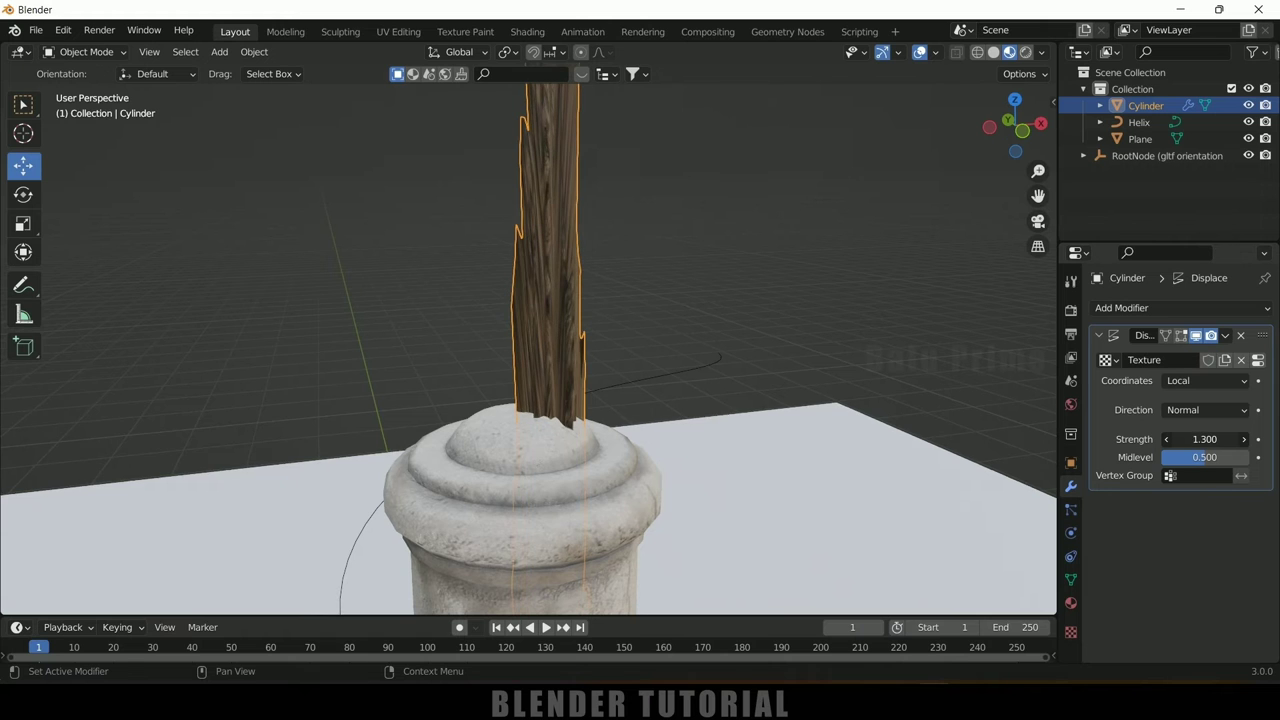
middle_drag(540, 268, 1150, 440)
mouse_move(1205, 439)
mouse_down()
mouse_move(1180, 439)
mouse_move(1214, 434)
mouse_up()
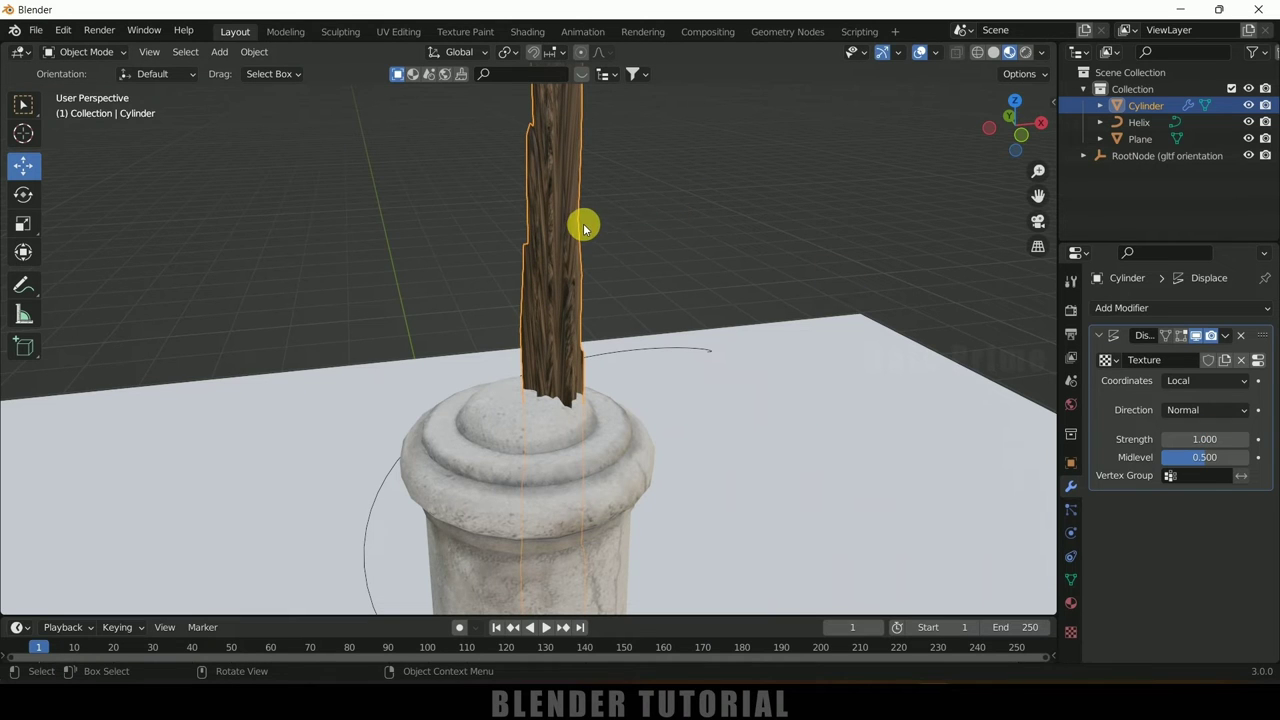
Apply the cylinder's scale and set the Displace modifier's strength to 0.3
click(710, 220)
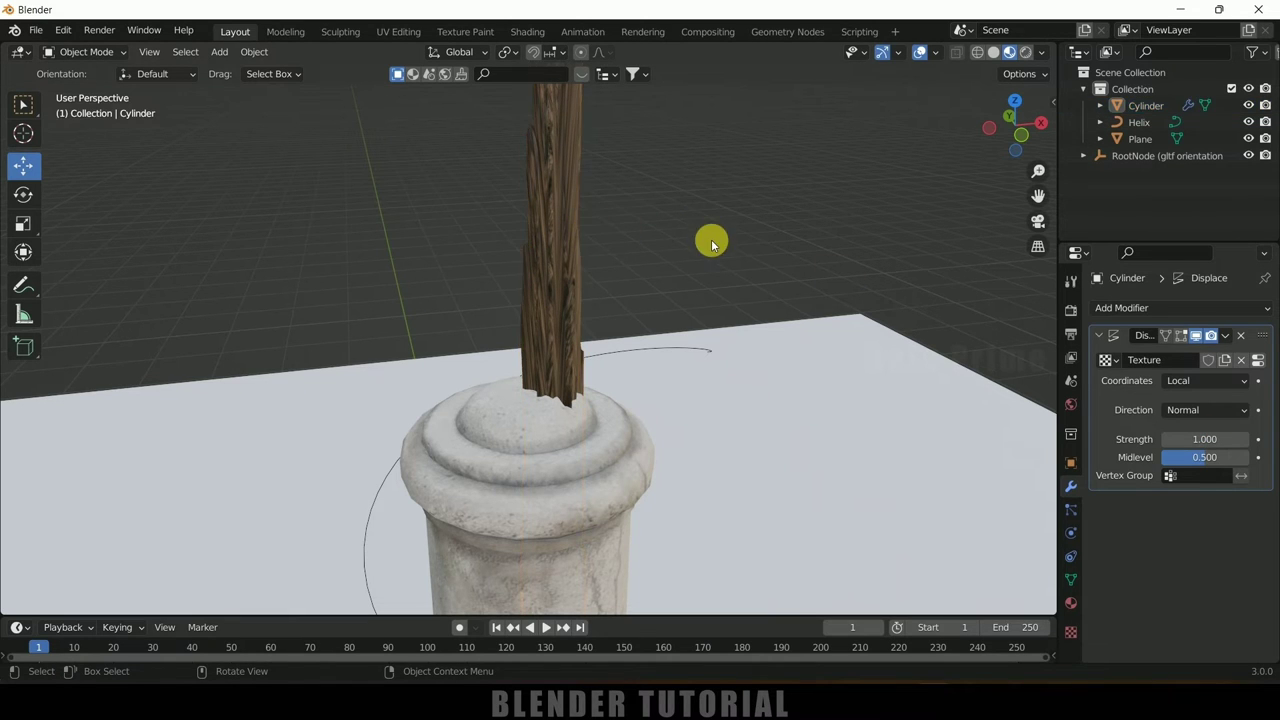
click(559, 218)
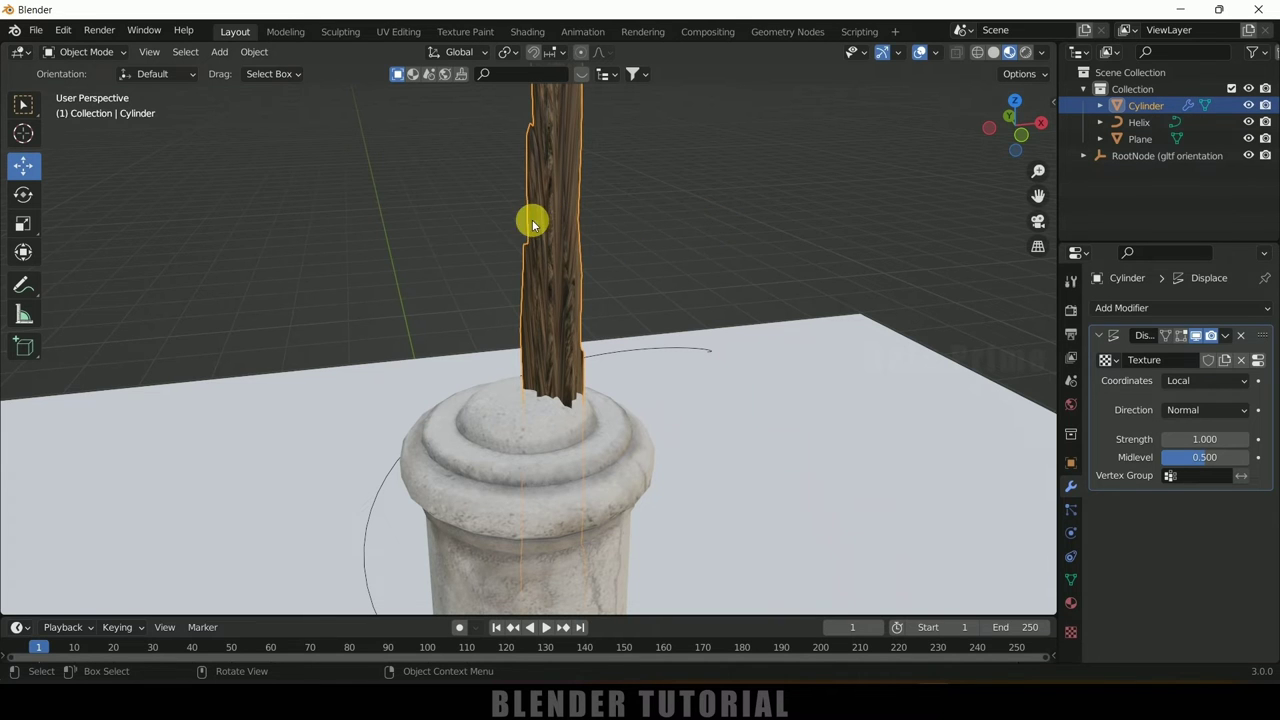
click(254, 52)
mouse_move(280, 140)
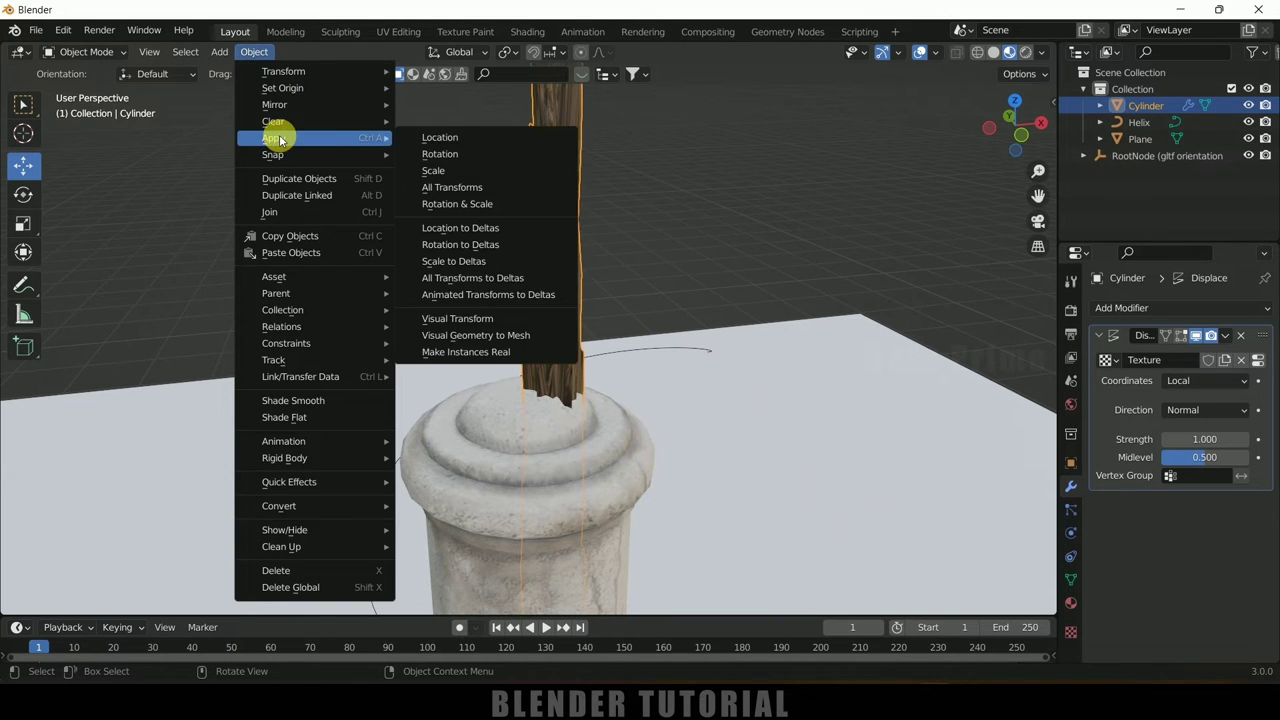
click(458, 170)
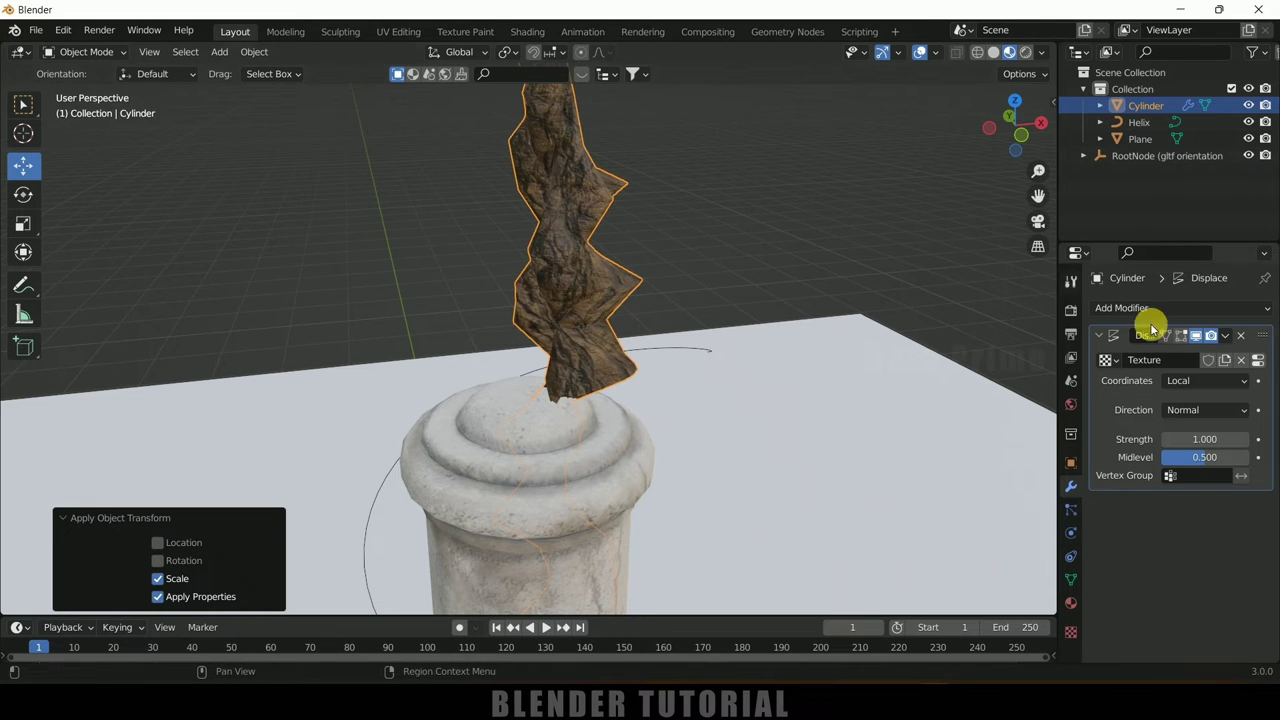
drag(1205, 440, 1160, 440)
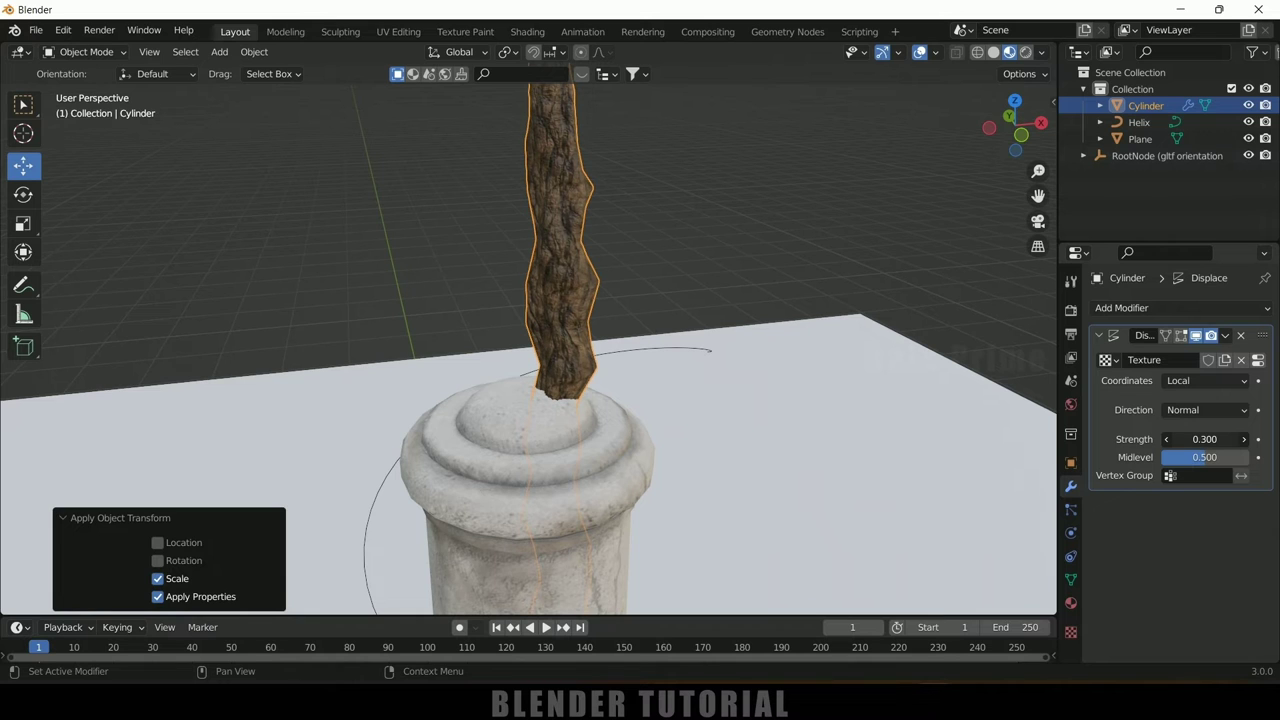
Add a Subdivision Surface modifier to the cylinder and set its viewport level to 2
click(1151, 309)
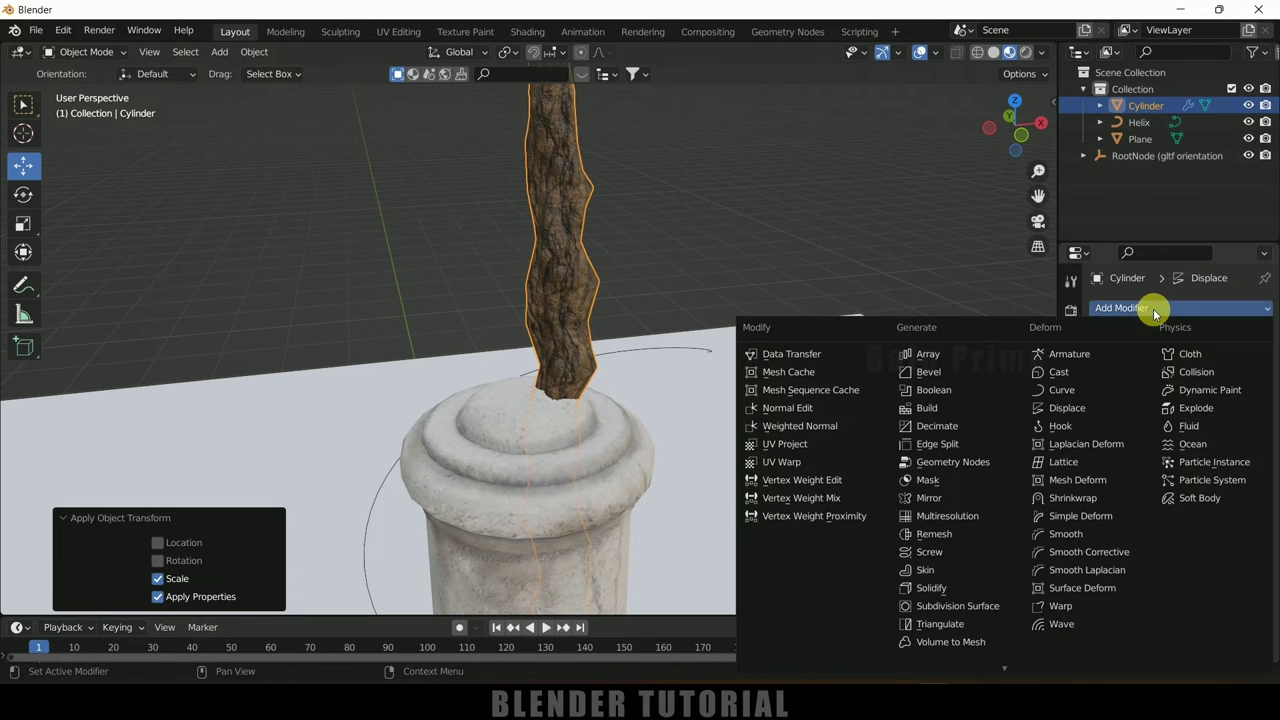
click(952, 606)
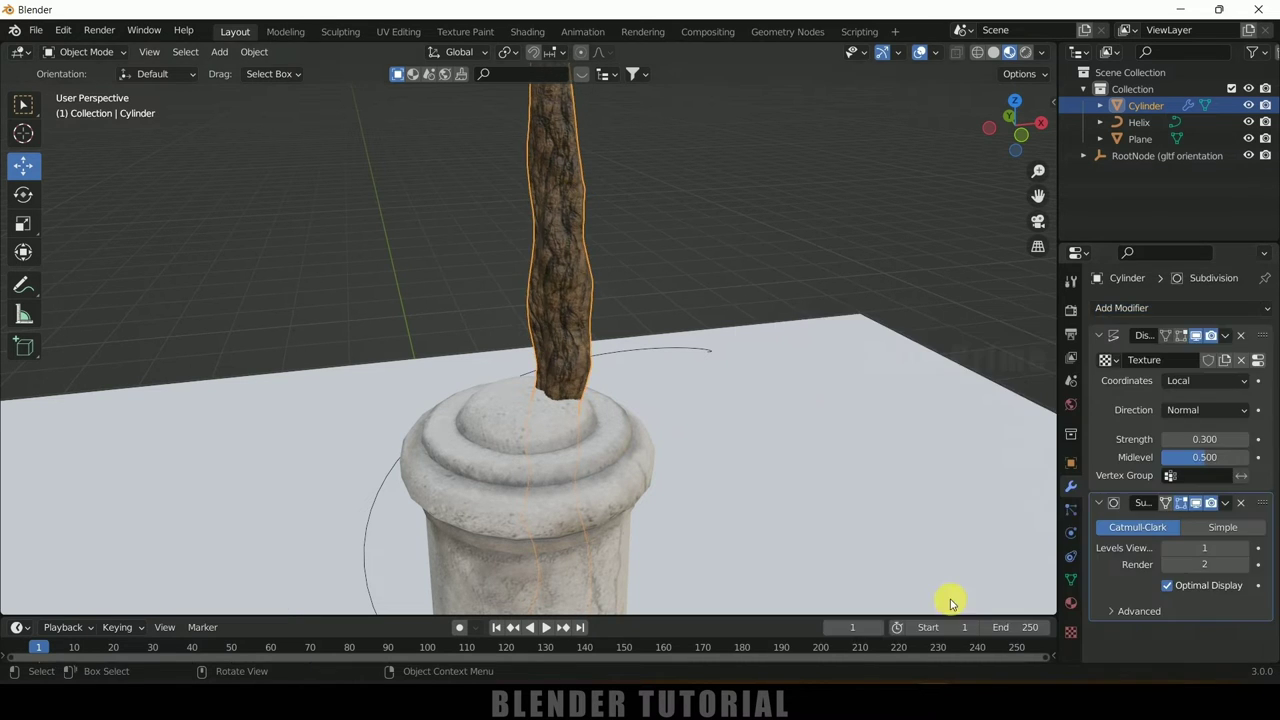
click(1242, 548)
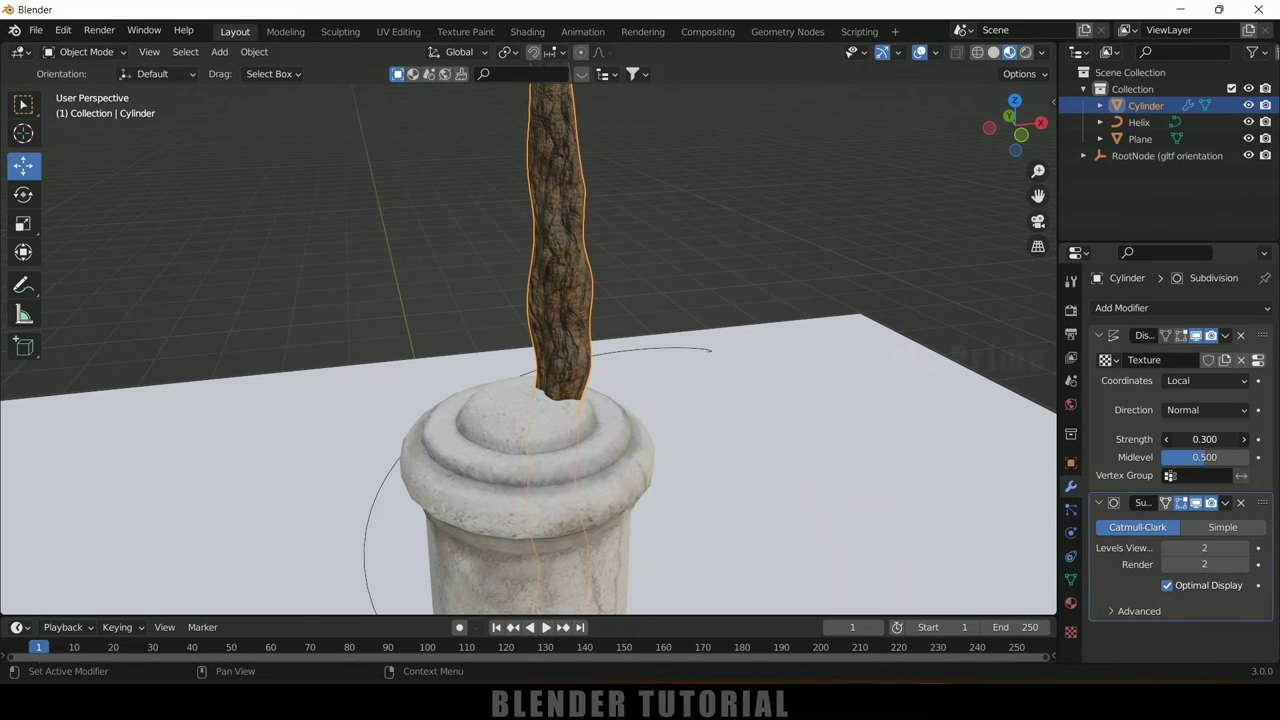
Set the cylinder's Displace strength to 0.5 and inspect the displaced bark along the stem
mouse_move(1200, 440)
mouse_down()
mouse_move(1171, 429)
mouse_move(1205, 440)
mouse_up()
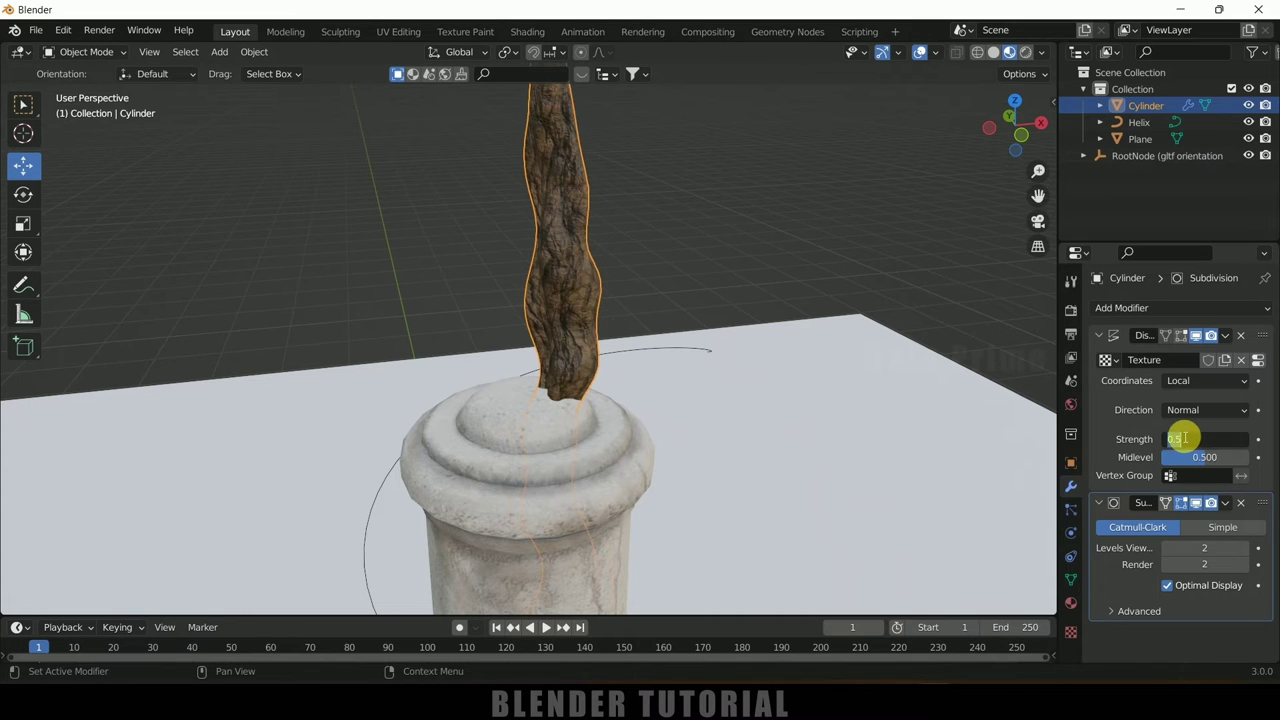
scroll(676, 350, down, 5)
scroll(627, 317, up, 10)
scroll(611, 349, up, 5)
scroll(637, 337, down, 5)
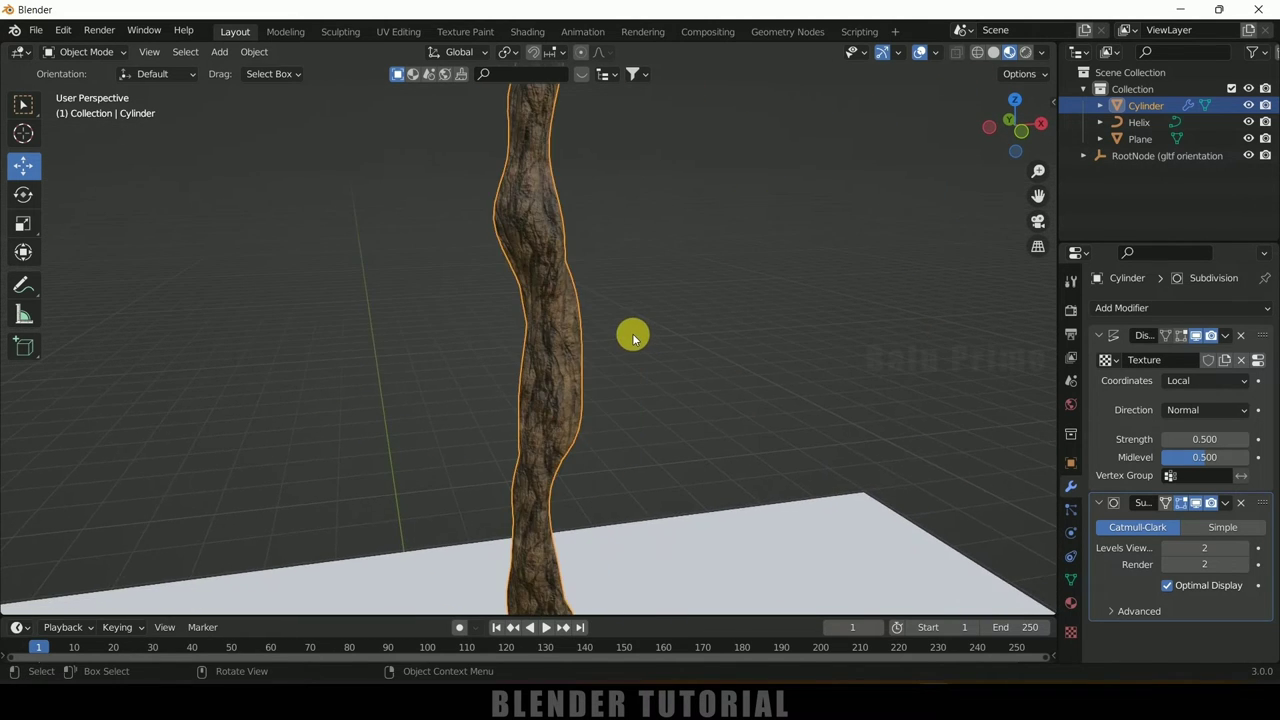
scroll(632, 338, down, 5)
scroll(640, 336, up, 3)
Add a Curve modifier to the cylinder with Helix as the curve object and Z as the deform axis
click(589, 247)
click(502, 178)
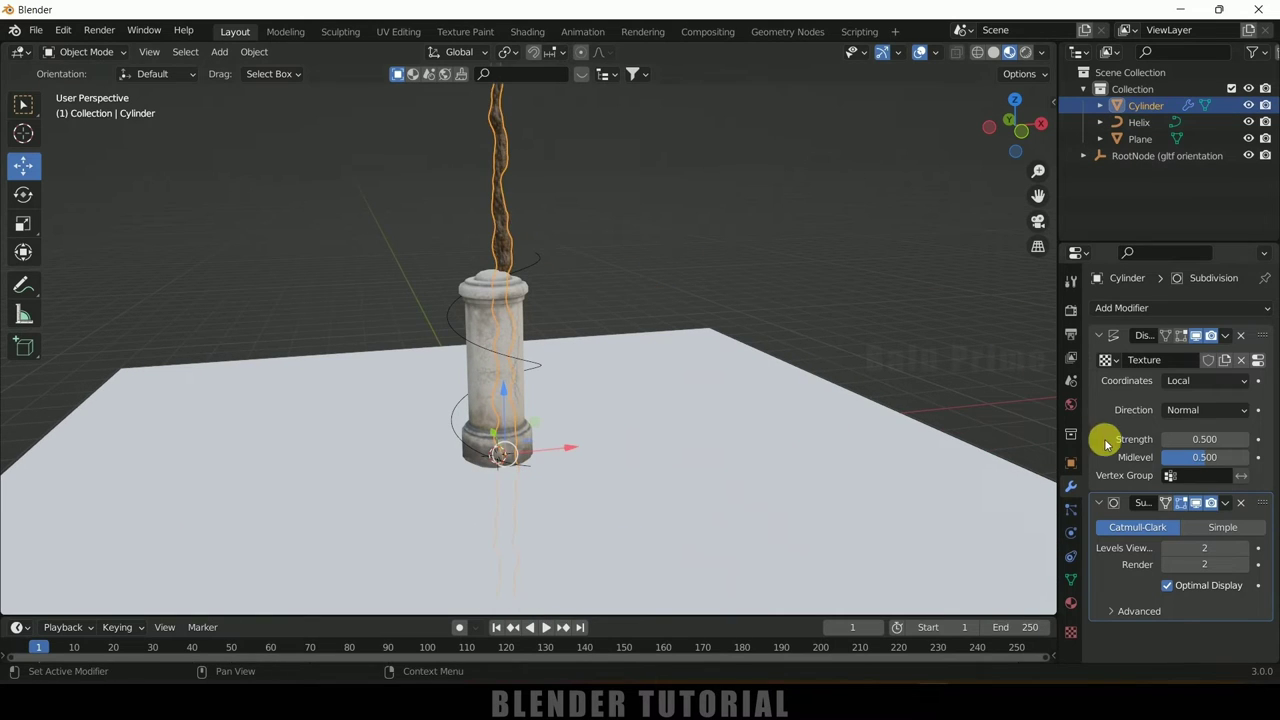
click(1130, 308)
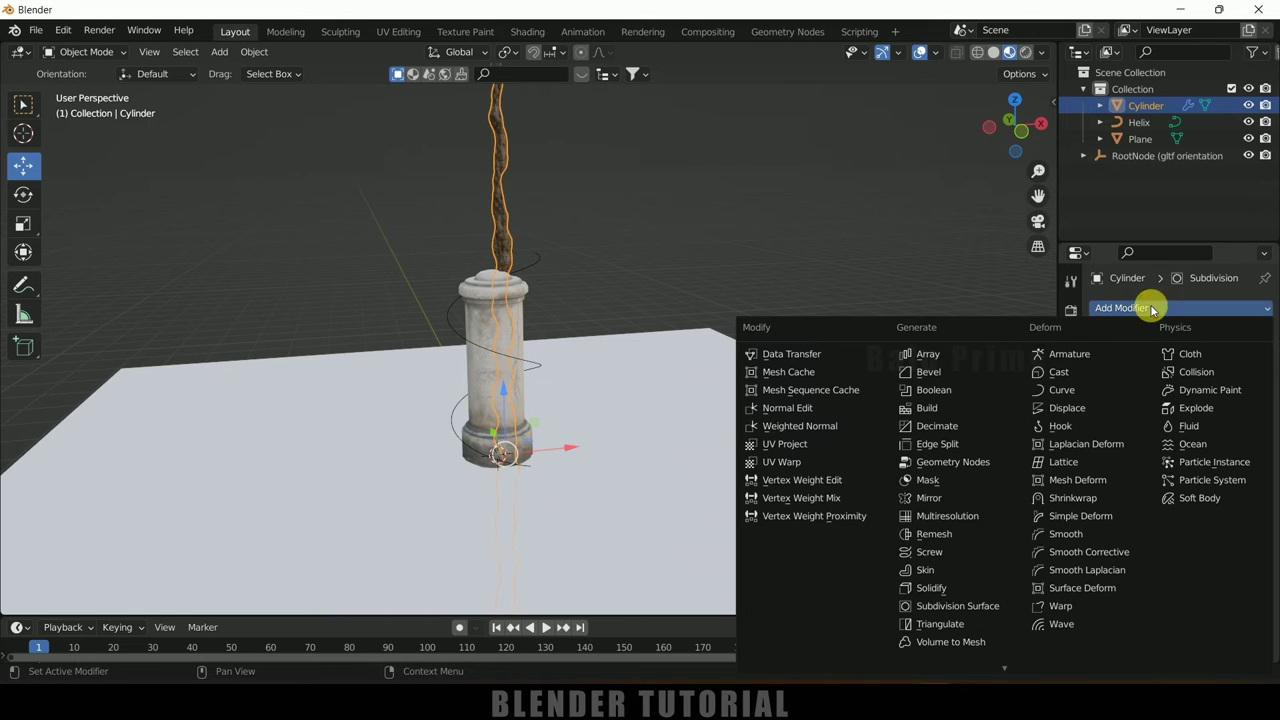
click(1095, 391)
scroll(1183, 591, down, 2)
click(1206, 606)
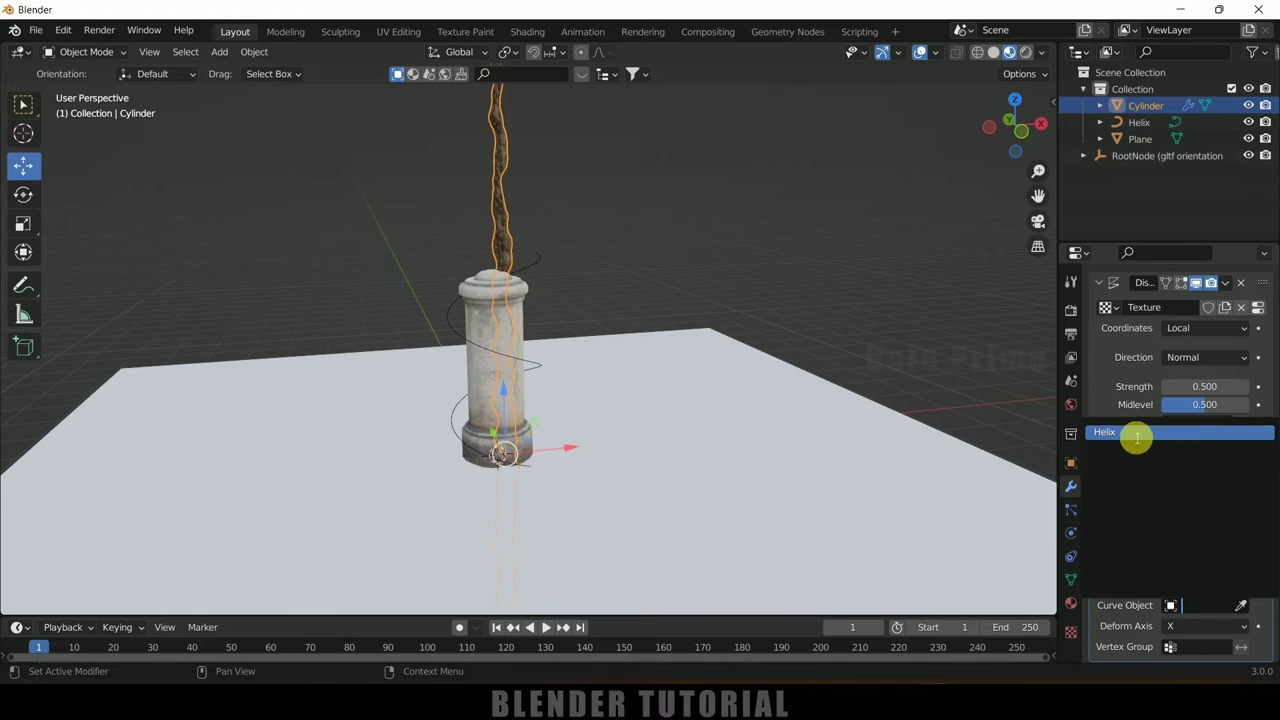
click(1130, 433)
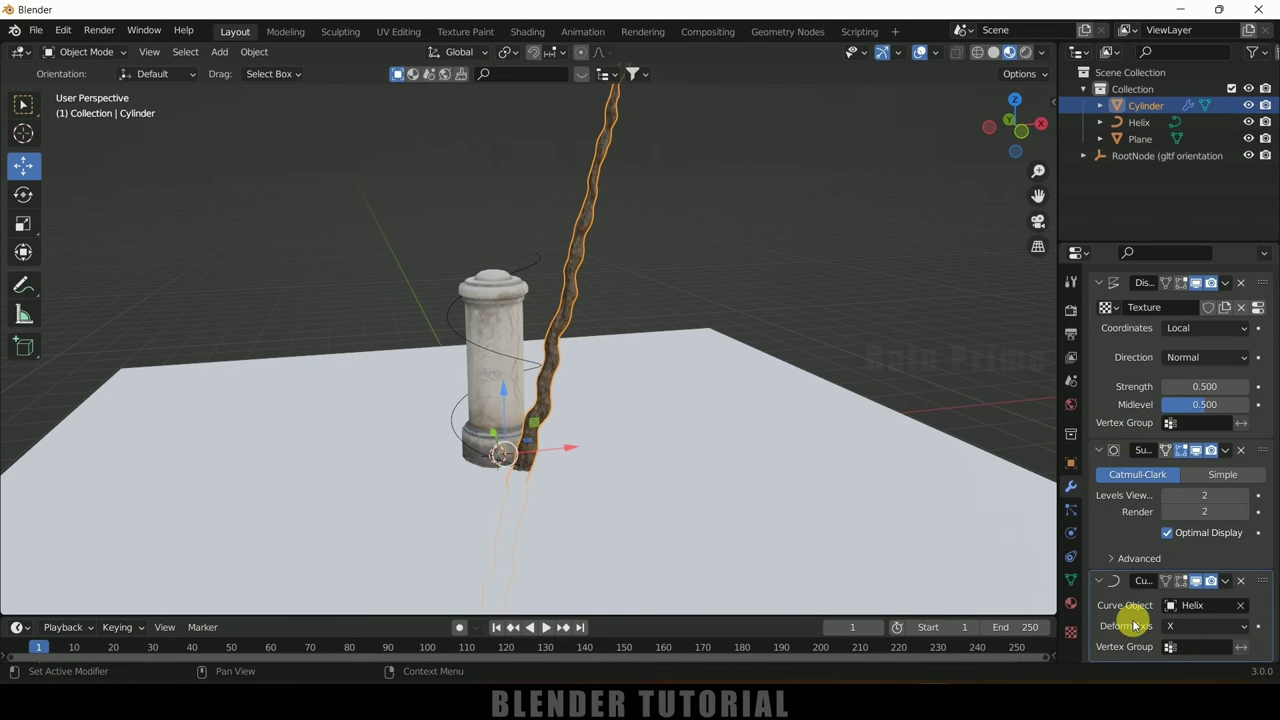
click(1178, 628)
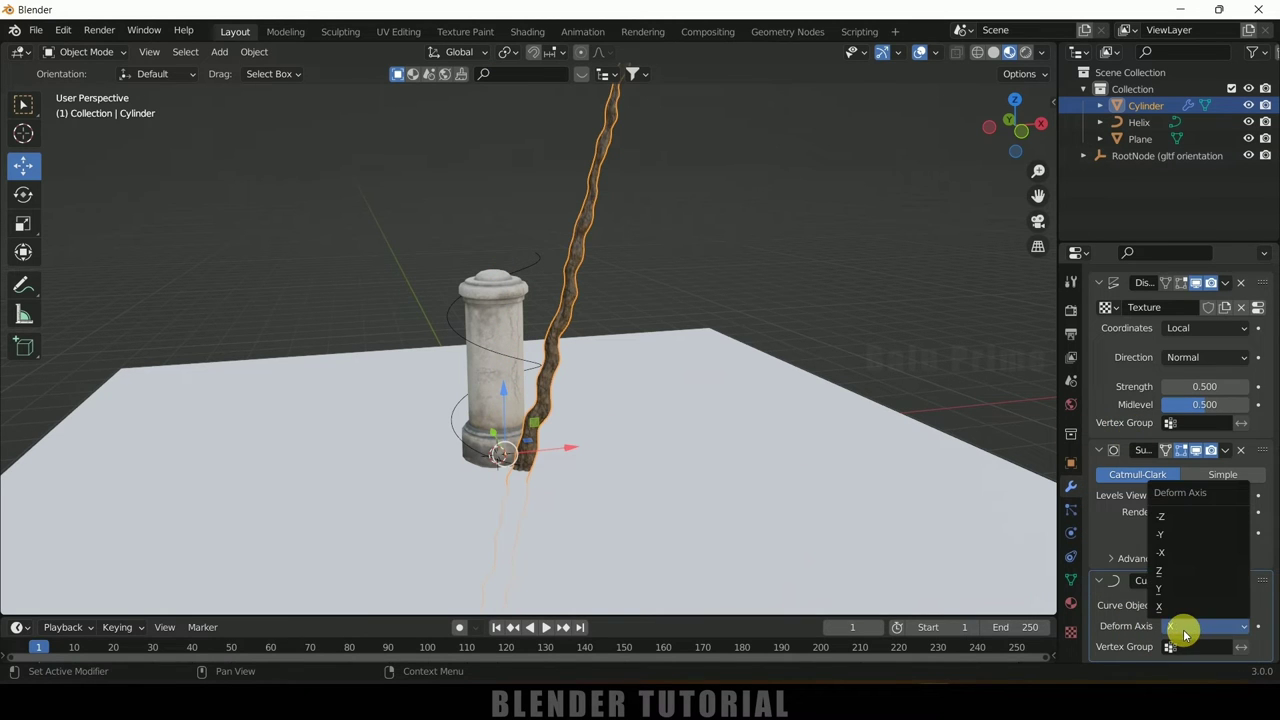
click(1164, 564)
scroll(743, 334, down, 2)
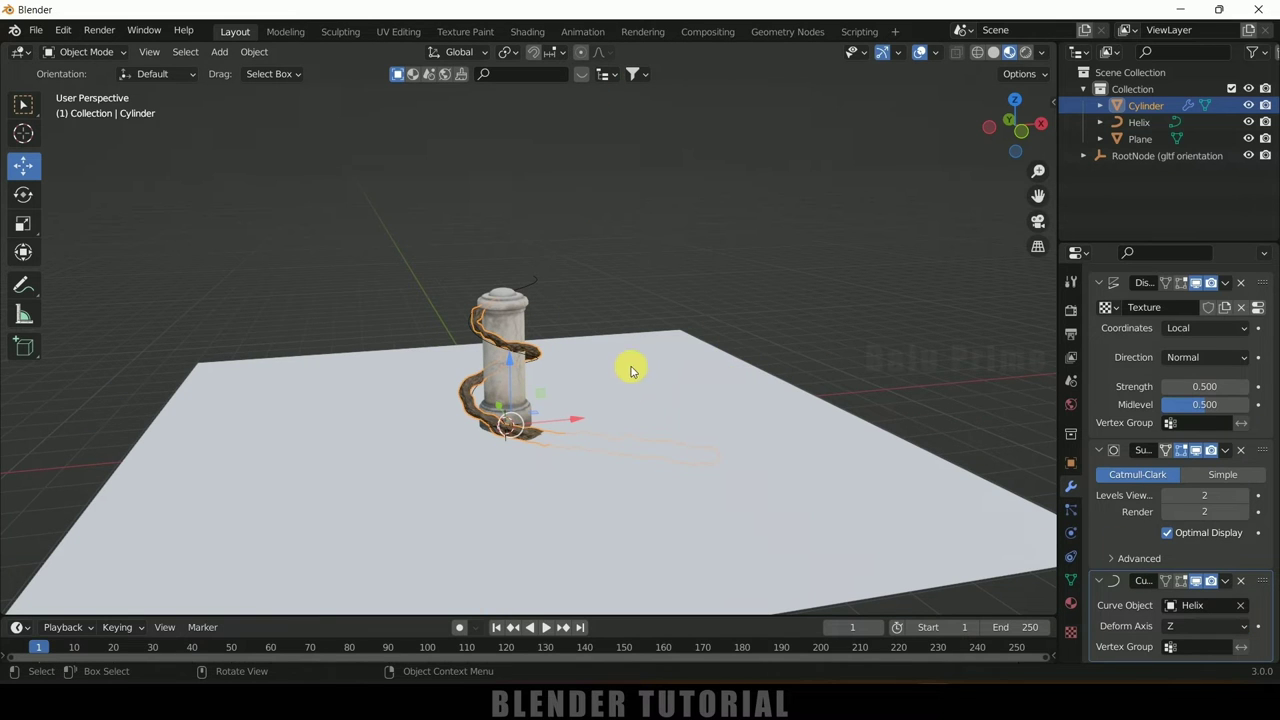
Shift the cylinder along Z by about -2.83 m and 0.29 m, and turn off the Subdivision modifier's viewport display
drag(512, 366, 760, 431)
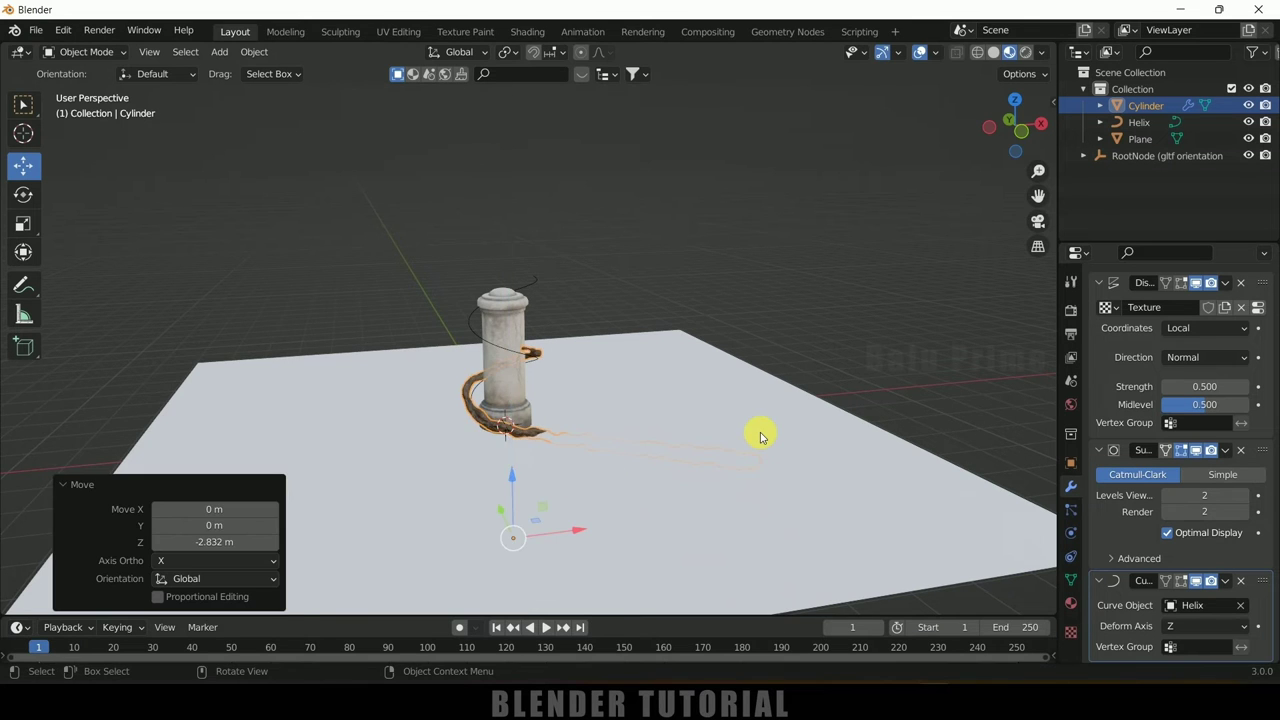
scroll(760, 436, up, 2)
shift+middle_drag(760, 440, 760, 322)
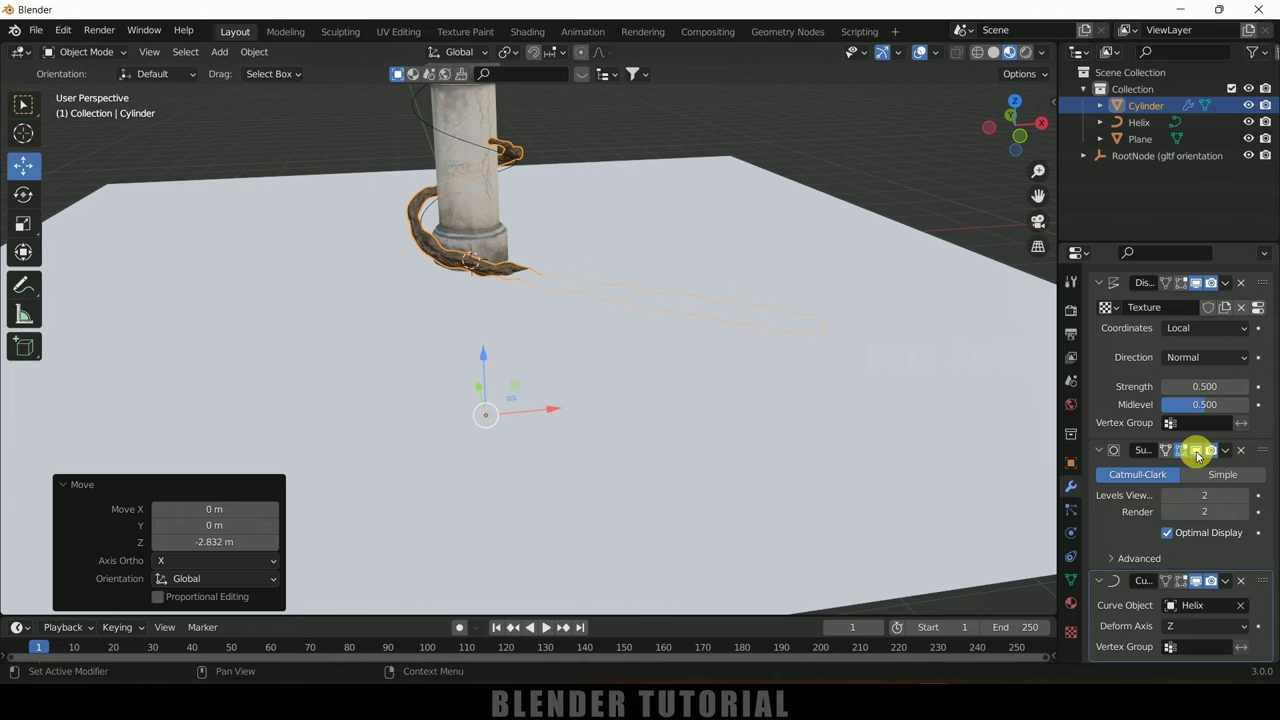
drag(492, 367, 498, 410)
shift+middle_drag(786, 209, 772, 232)
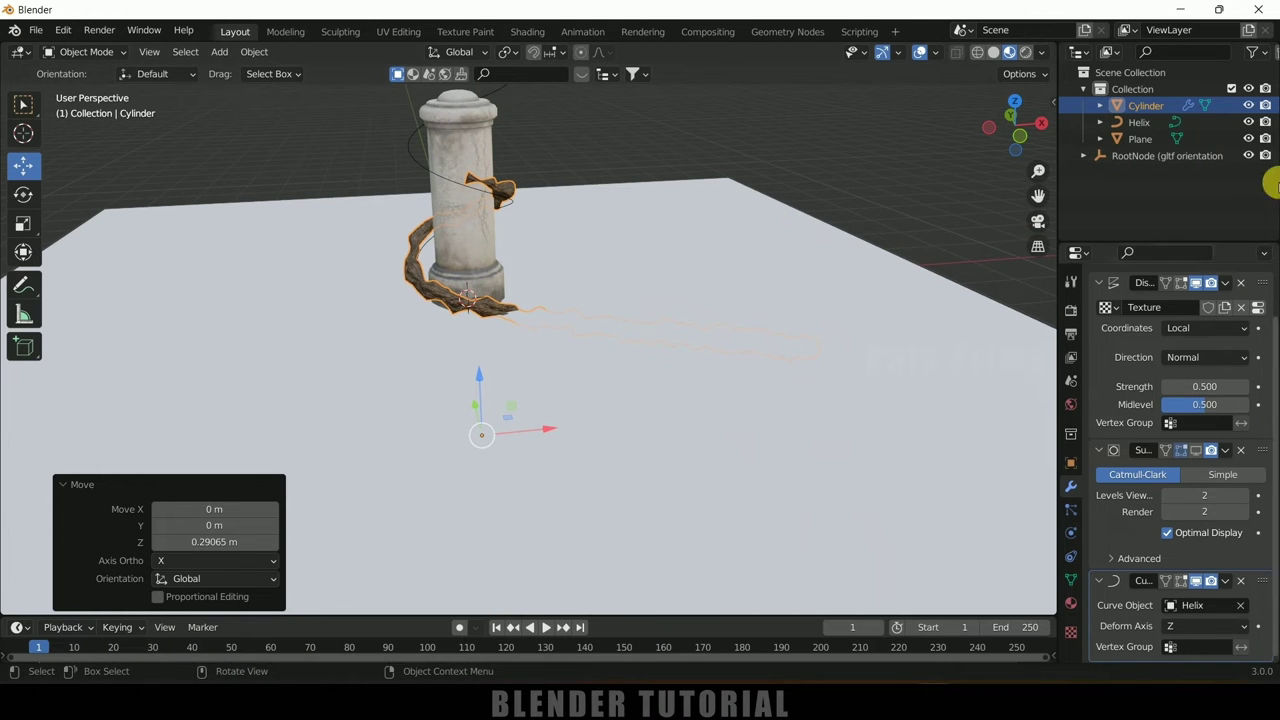
Hide the ground plane in the viewport and move the cylinder up along Z by about 1.87 m and another 2.29 m
click(1248, 138)
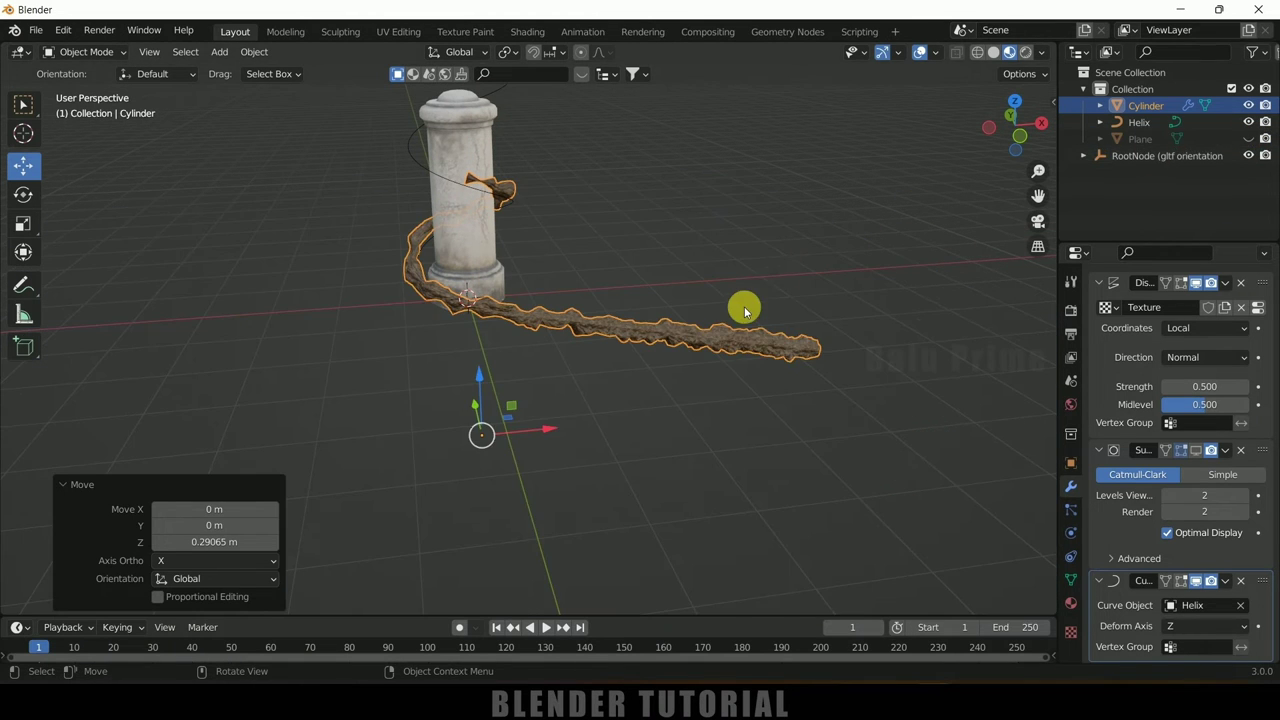
scroll(744, 306, up, 3)
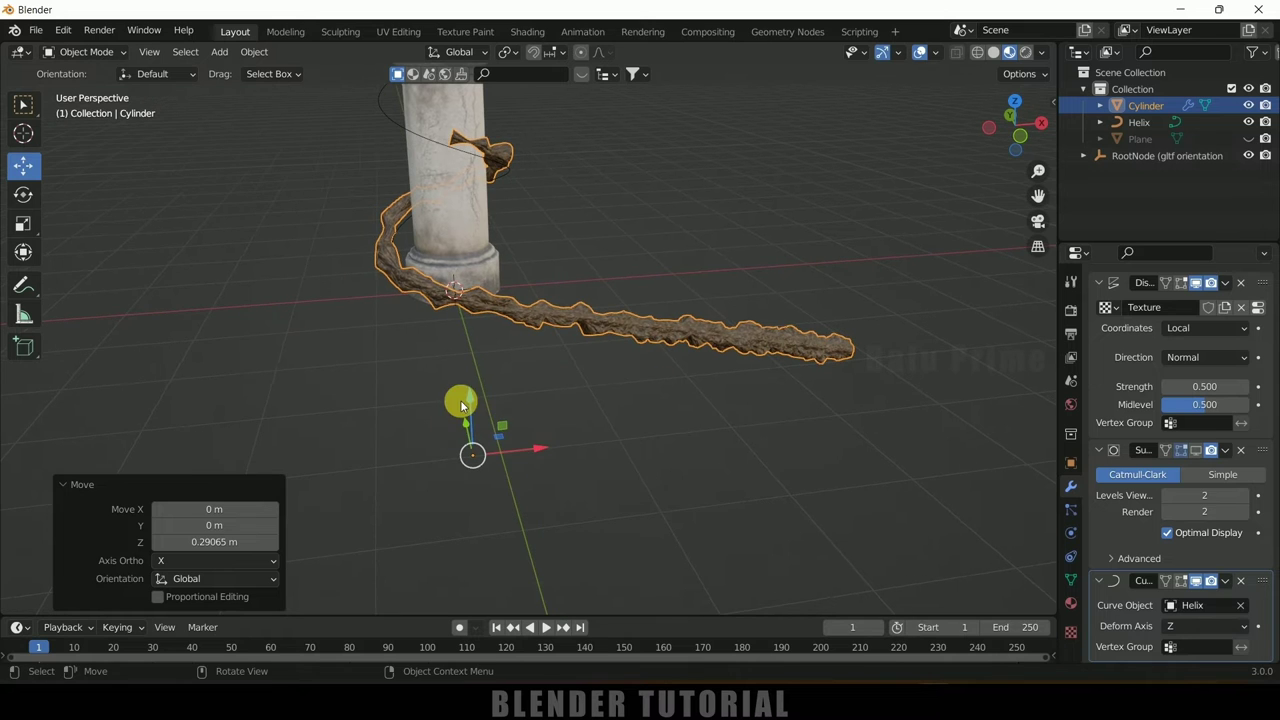
drag(479, 377, 560, 280)
scroll(680, 300, down, 3)
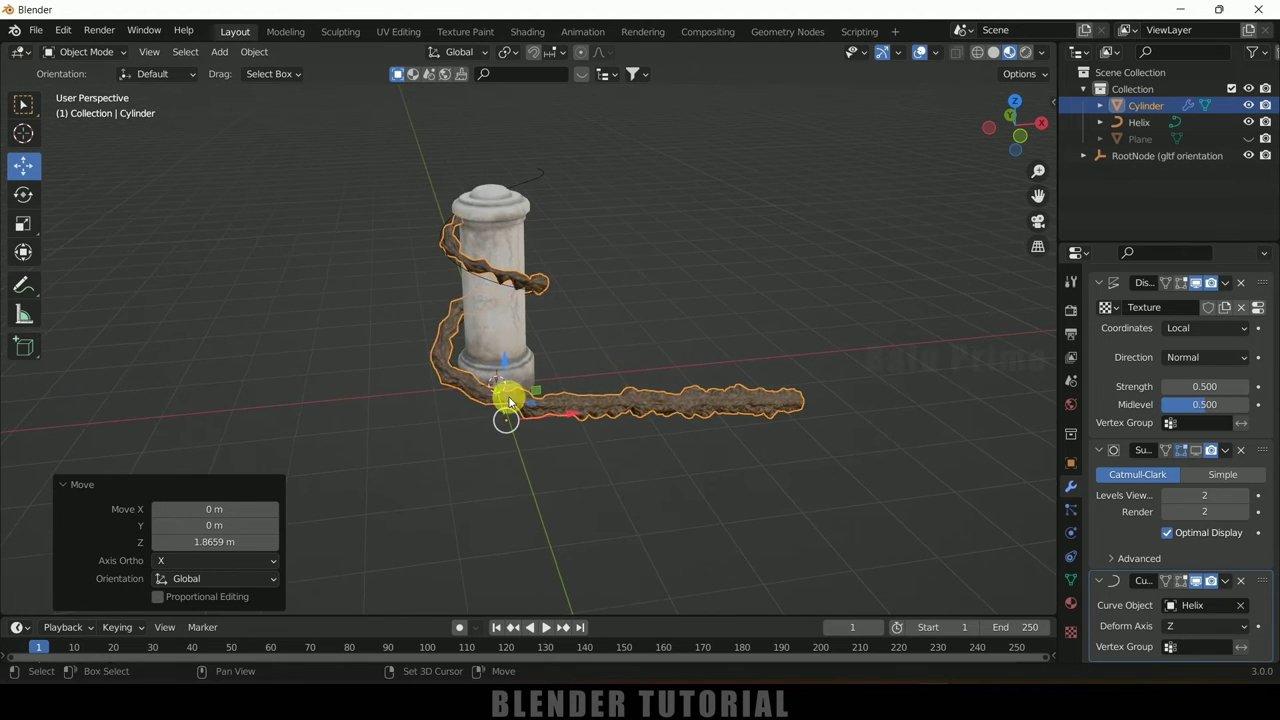
drag(503, 375, 507, 196)
scroll(630, 280, up, 3)
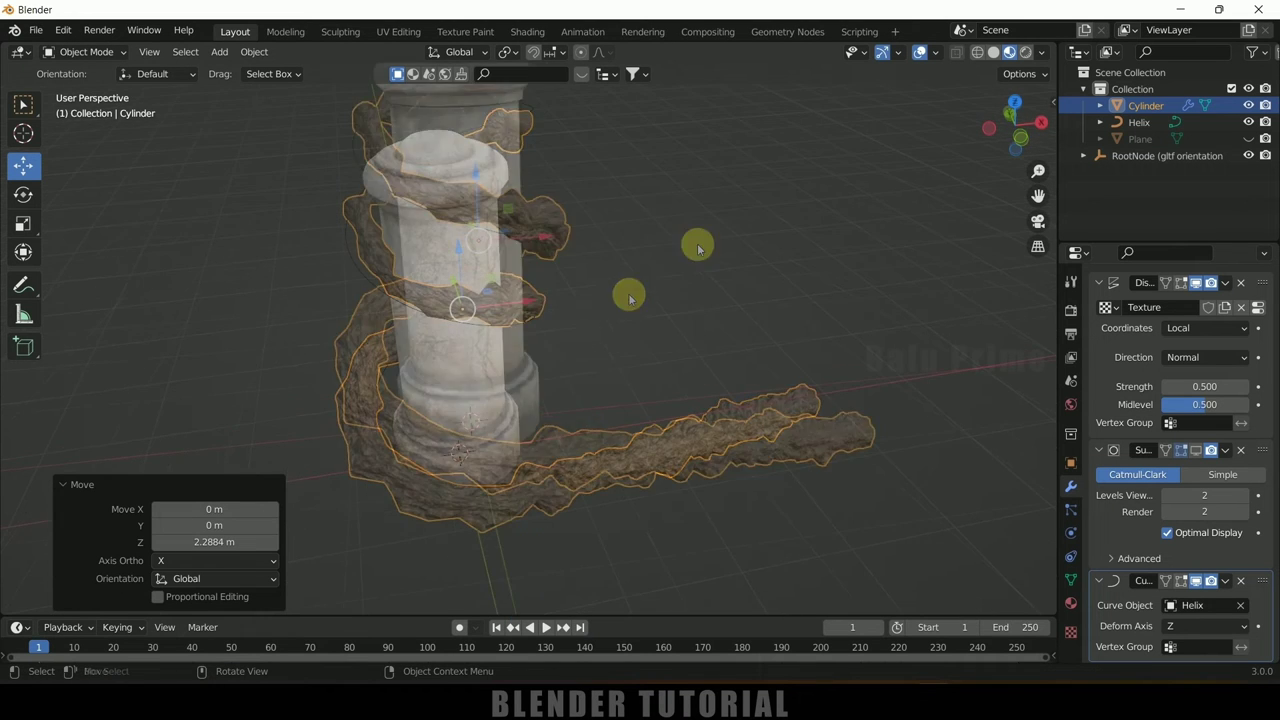
scroll(643, 277, up, 1)
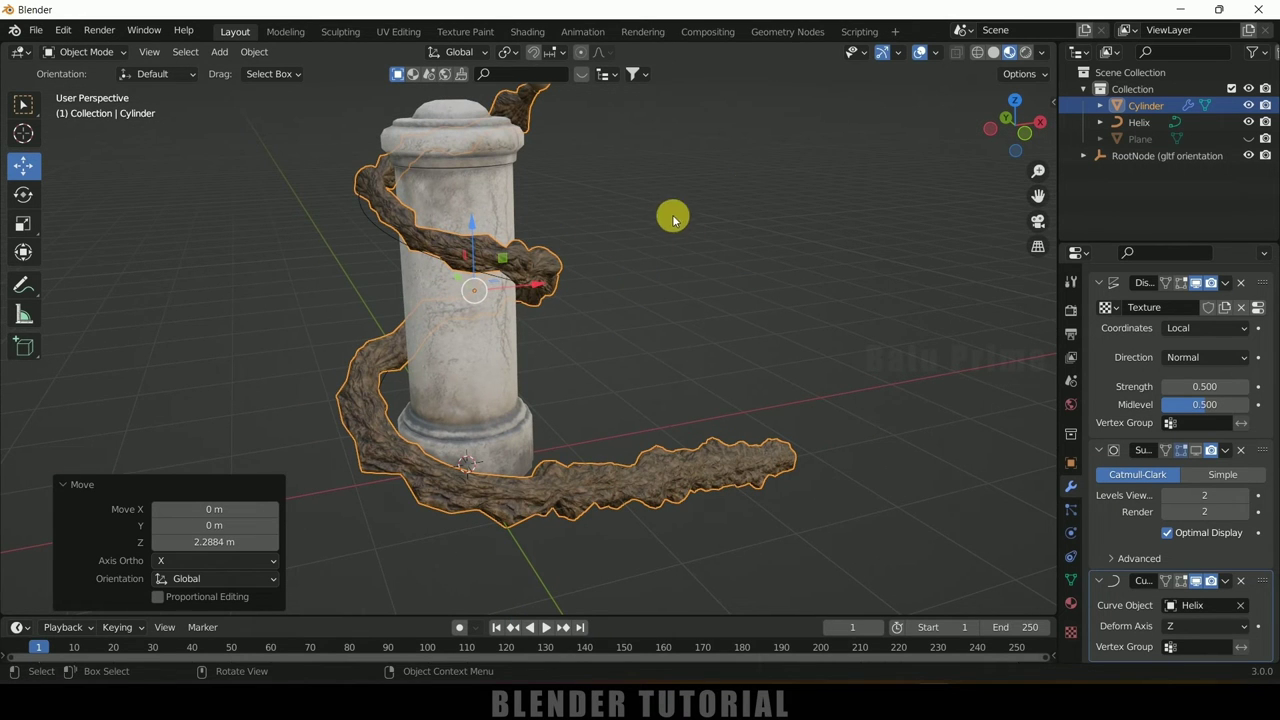
Put the Helix curve in Edit Mode with no points selected, and enable proportional editing with the Move tool
click(1146, 124)
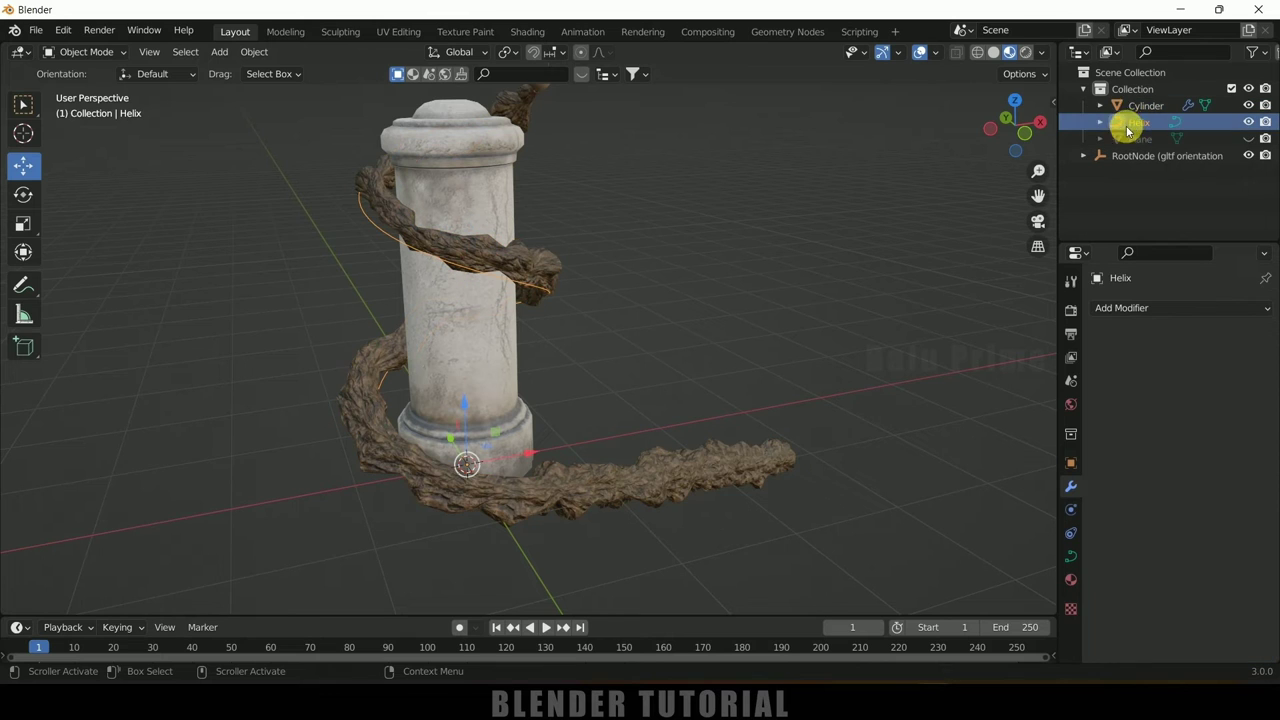
key(Tab)
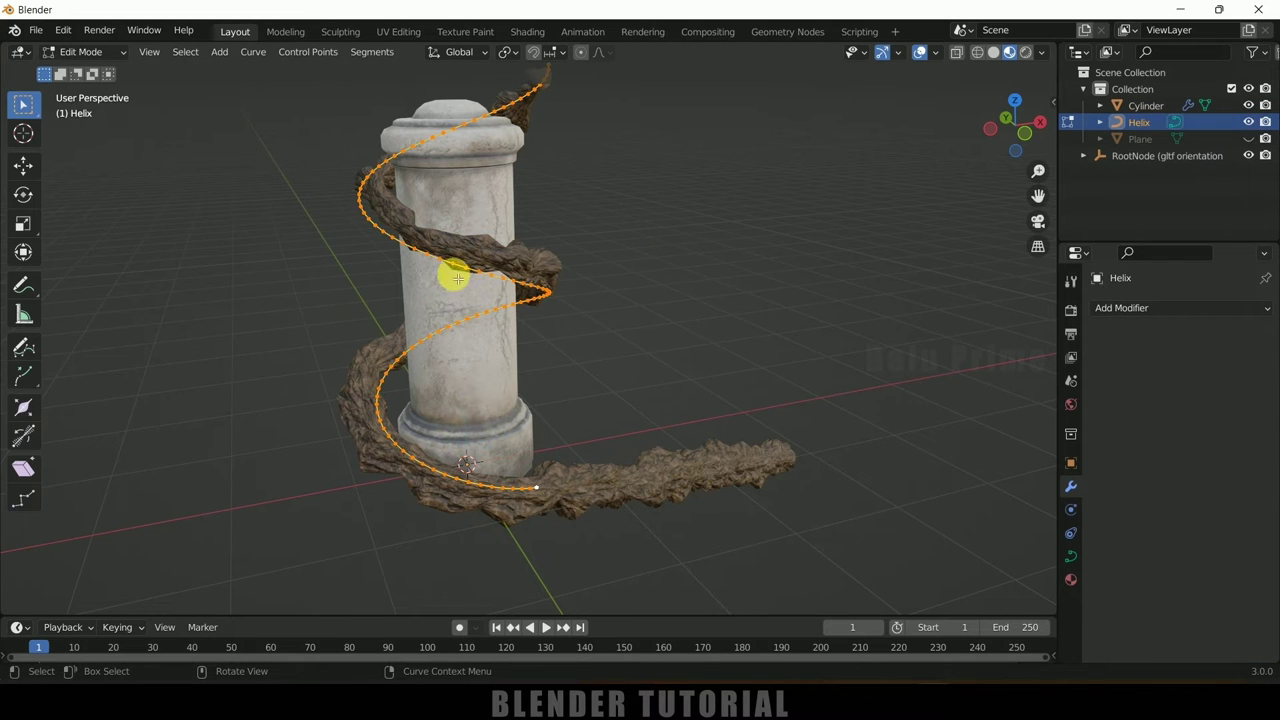
key(alt+a)
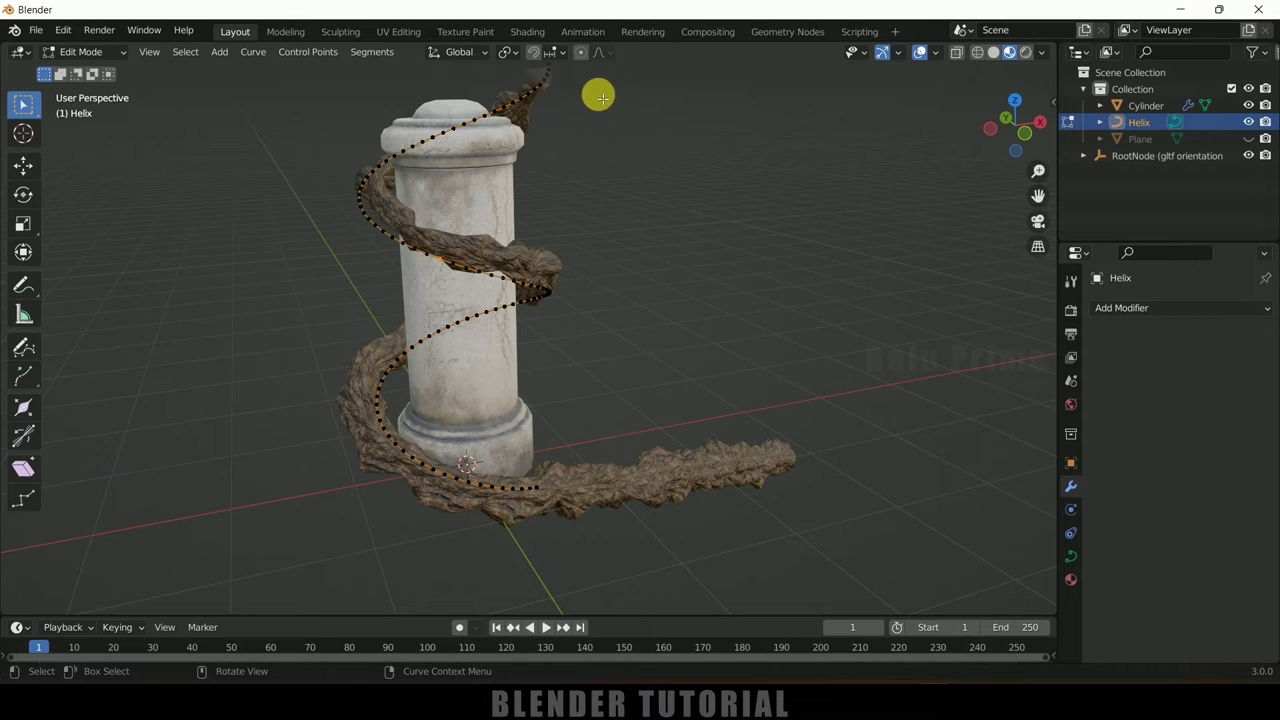
click(583, 55)
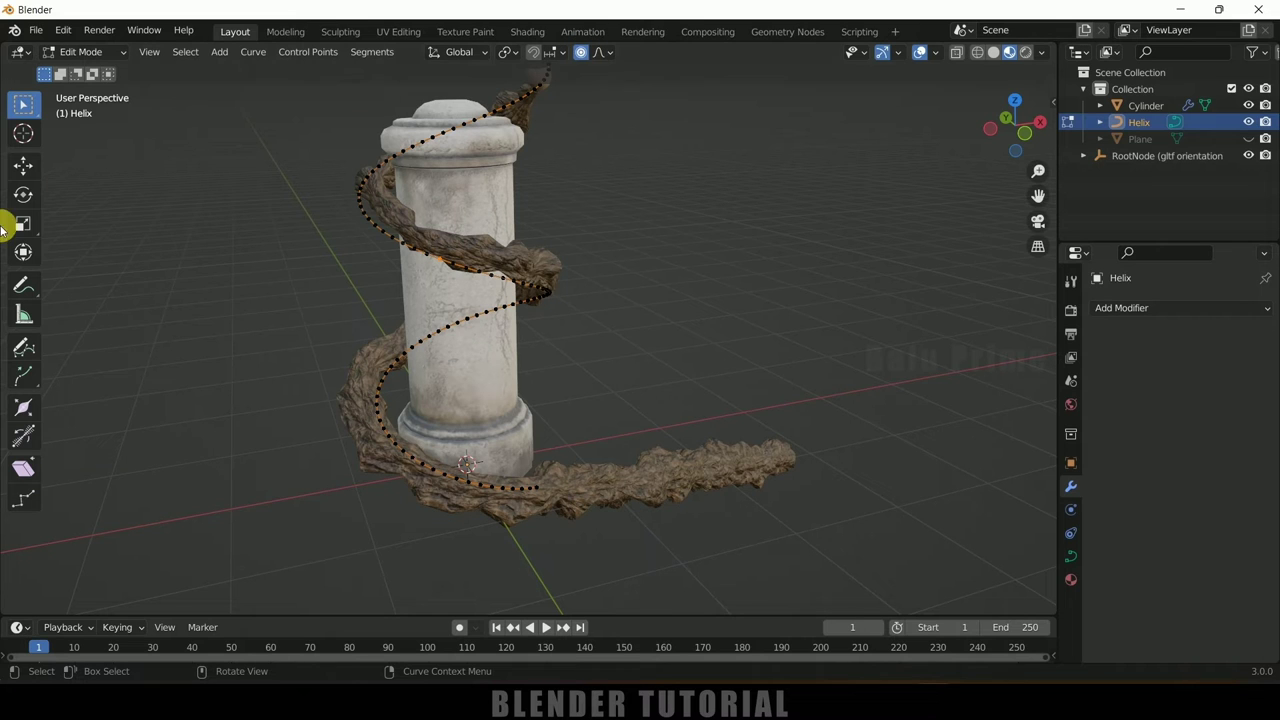
click(27, 168)
Reshape the helix with proportional editing by moving points on its windings, raising one beside the pillar's lower half along Z
click(455, 224)
drag(440, 203, 410, 276)
scroll(431, 231, up, 2)
scroll(426, 229, down, 3)
scroll(426, 229, up, 2)
middle_drag(410, 276, 665, 361)
click(524, 400)
middle_drag(606, 409, 536, 376)
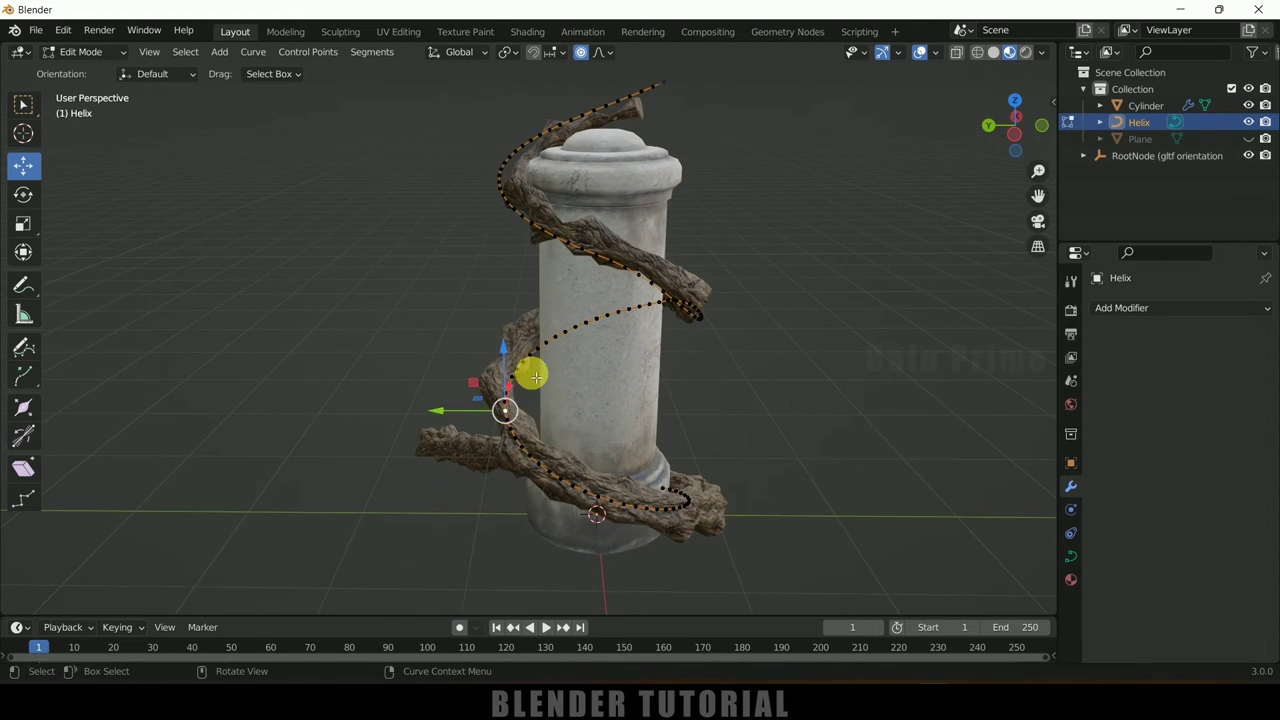
drag(508, 347, 514, 306)
Raise a helix point beside the pillar's base by about 0.57 m along Z with smooth proportional falloff
middle_drag(803, 263, 790, 409)
click(697, 440)
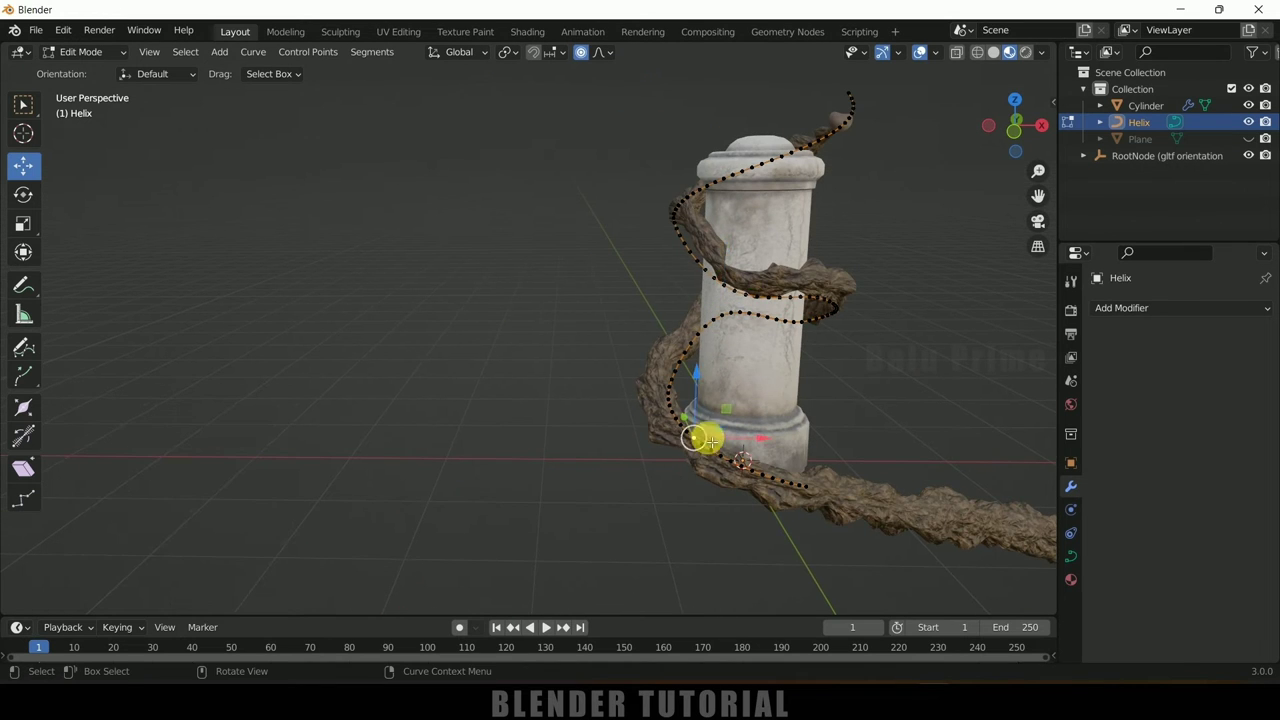
drag(699, 388, 817, 363)
shift+middle_drag(819, 366, 794, 429)
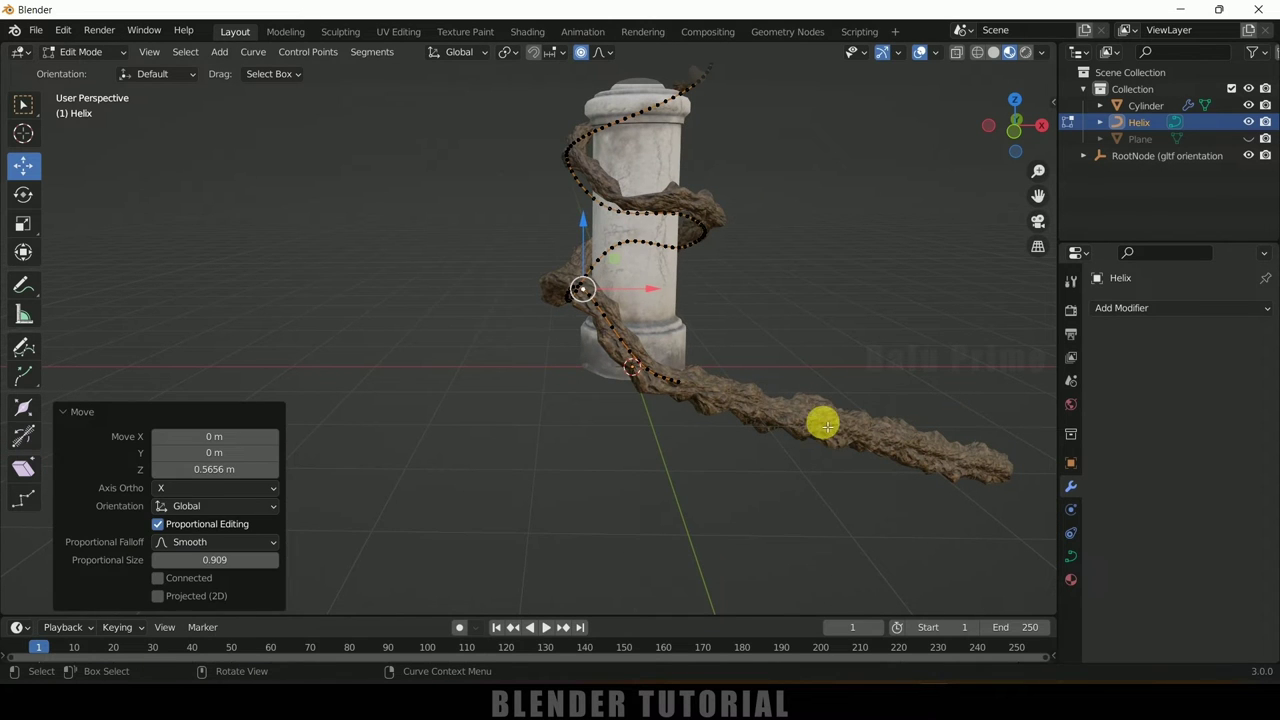
click(821, 410)
Raise the helix's upper end by about 0.62 m along Z so it extends above the pillar
scroll(800, 305, down, 2)
click(671, 158)
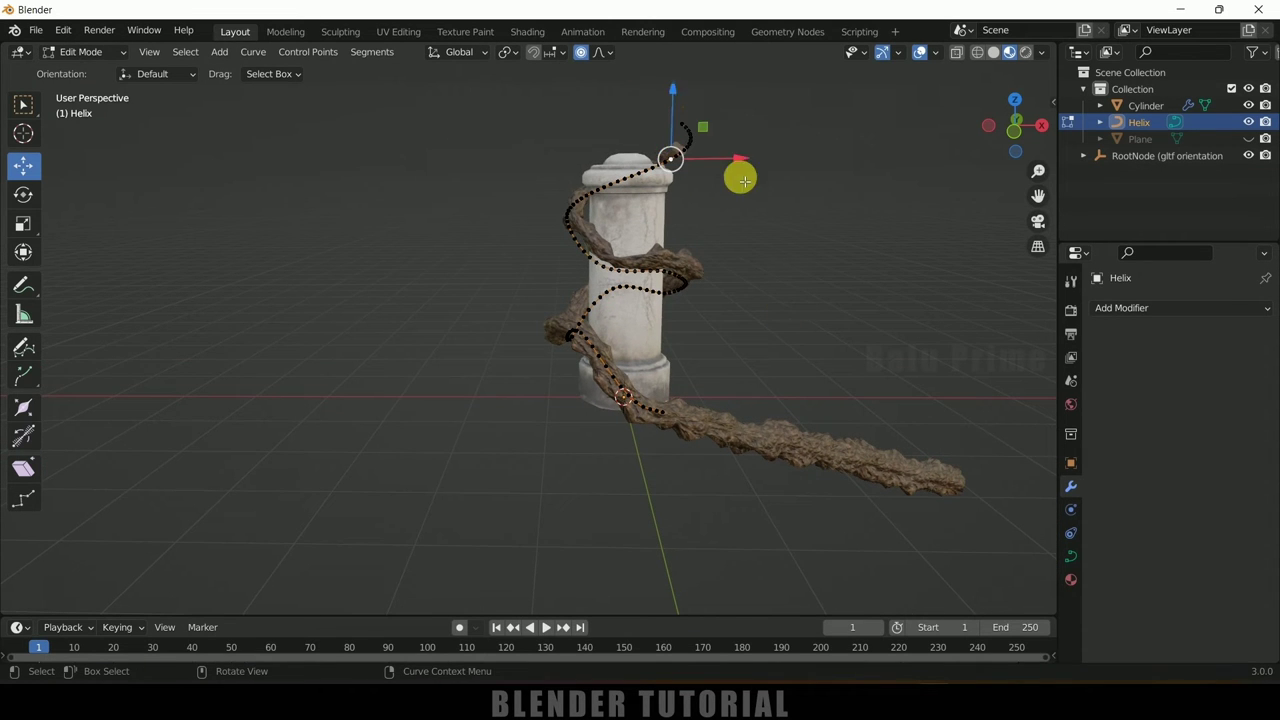
drag(686, 90, 709, 526)
scroll(720, 350, down, 2)
shift+middle_drag(709, 323, 764, 410)
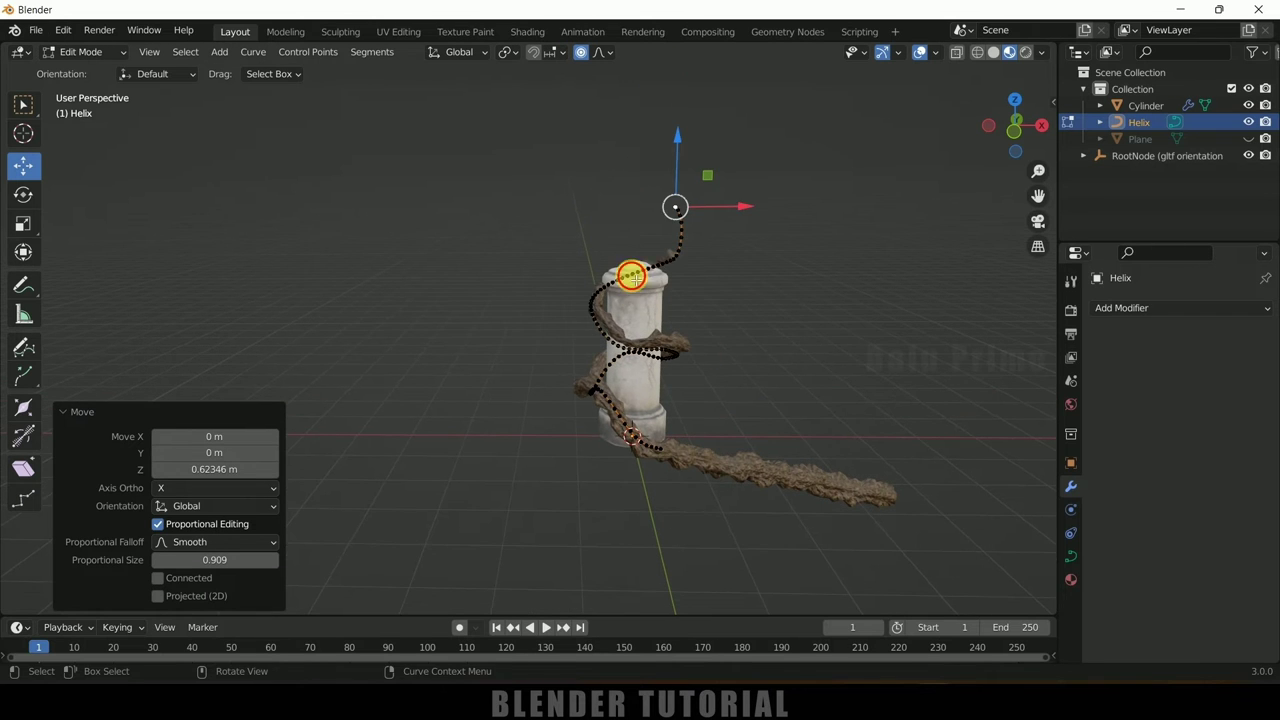
Adjust the helix point at the pillar's cap along Z, leave Edit Mode and select the bark cylinder
click(630, 272)
drag(634, 216, 634, 286)
click(664, 340)
click(623, 345)
scroll(803, 423, up, 3)
middle_drag(862, 424, 749, 434)
key(Tab)
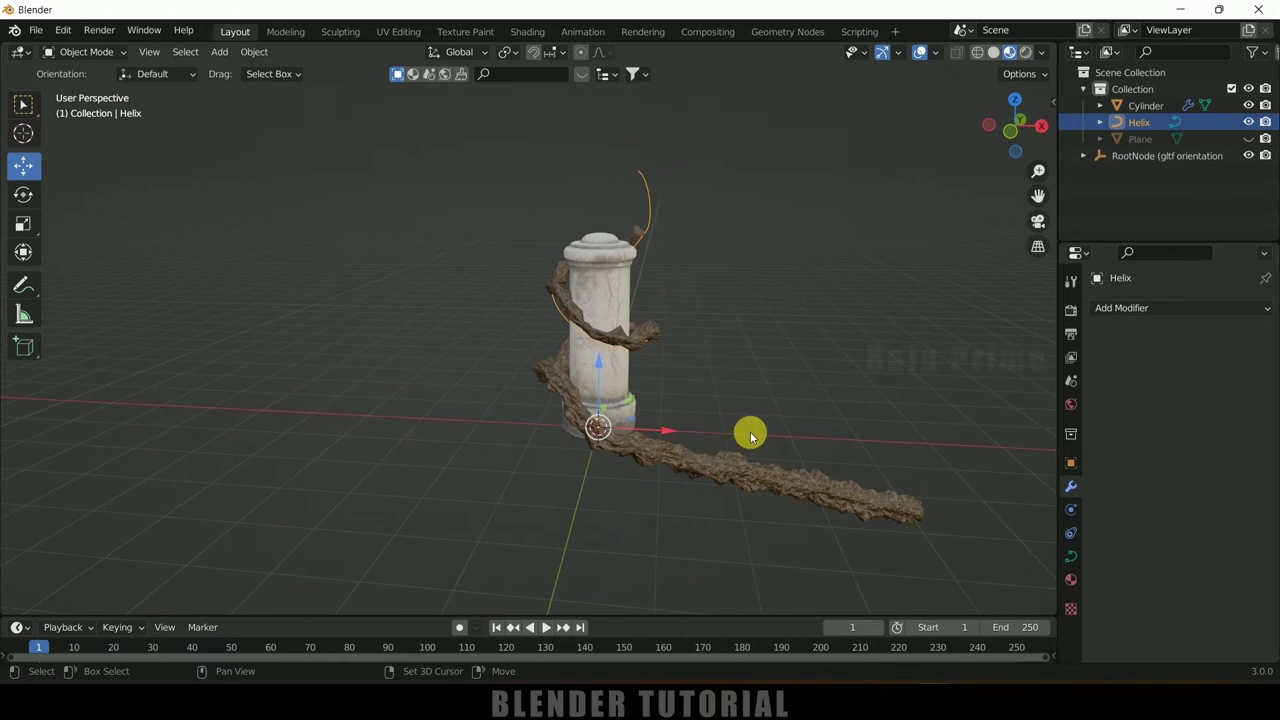
click(749, 470)
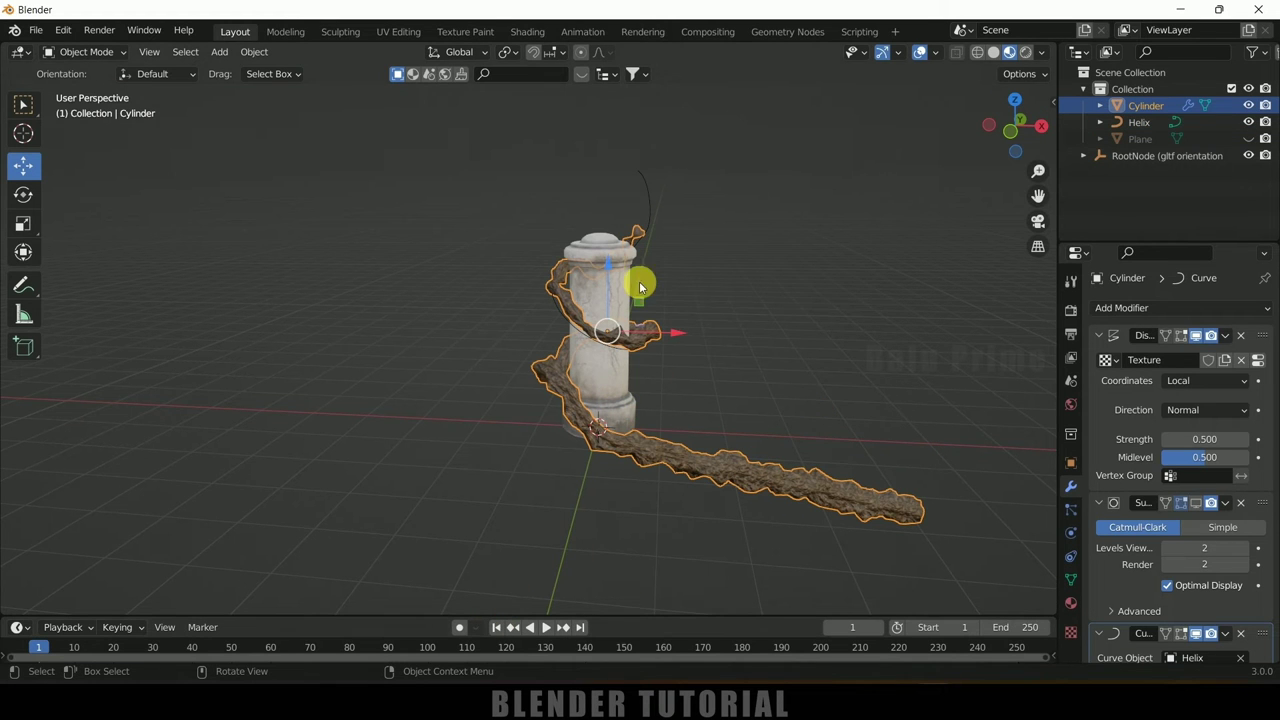
Lower the bark cylinder by about 9.86 m along Z and insert a Location keyframe at frame 1
drag(610, 268, 636, 233)
key(i)
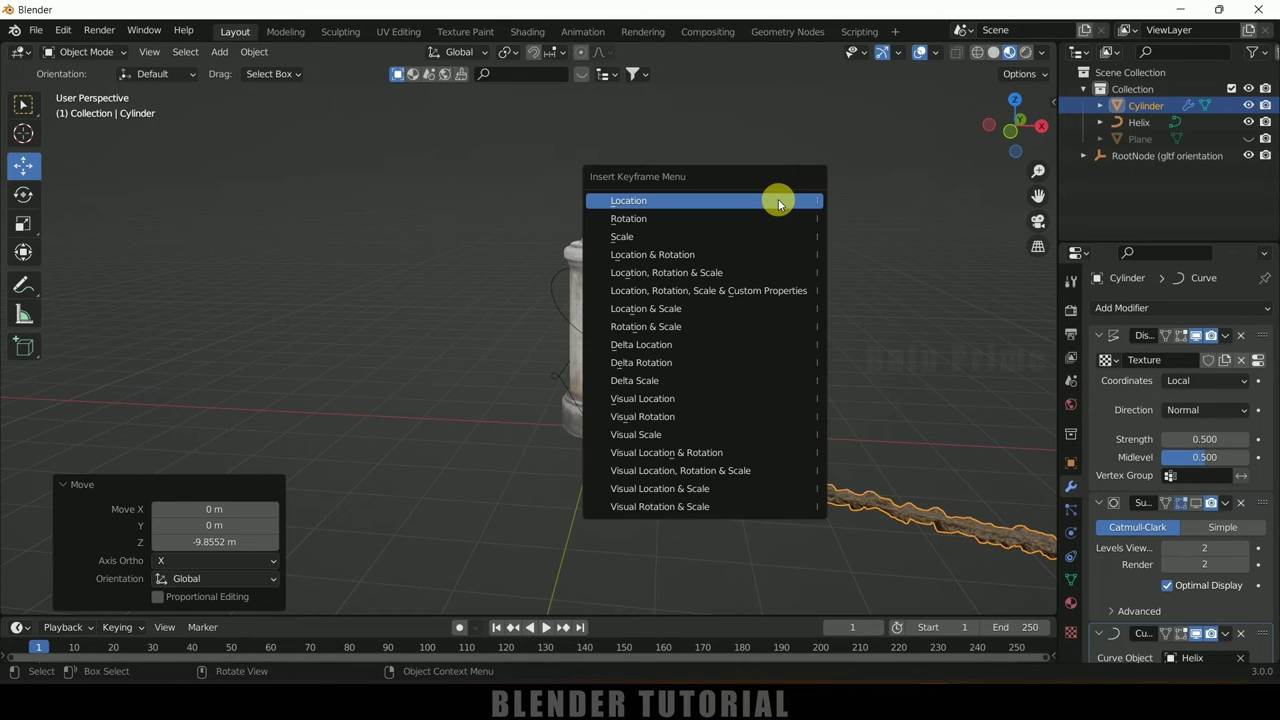
click(779, 204)
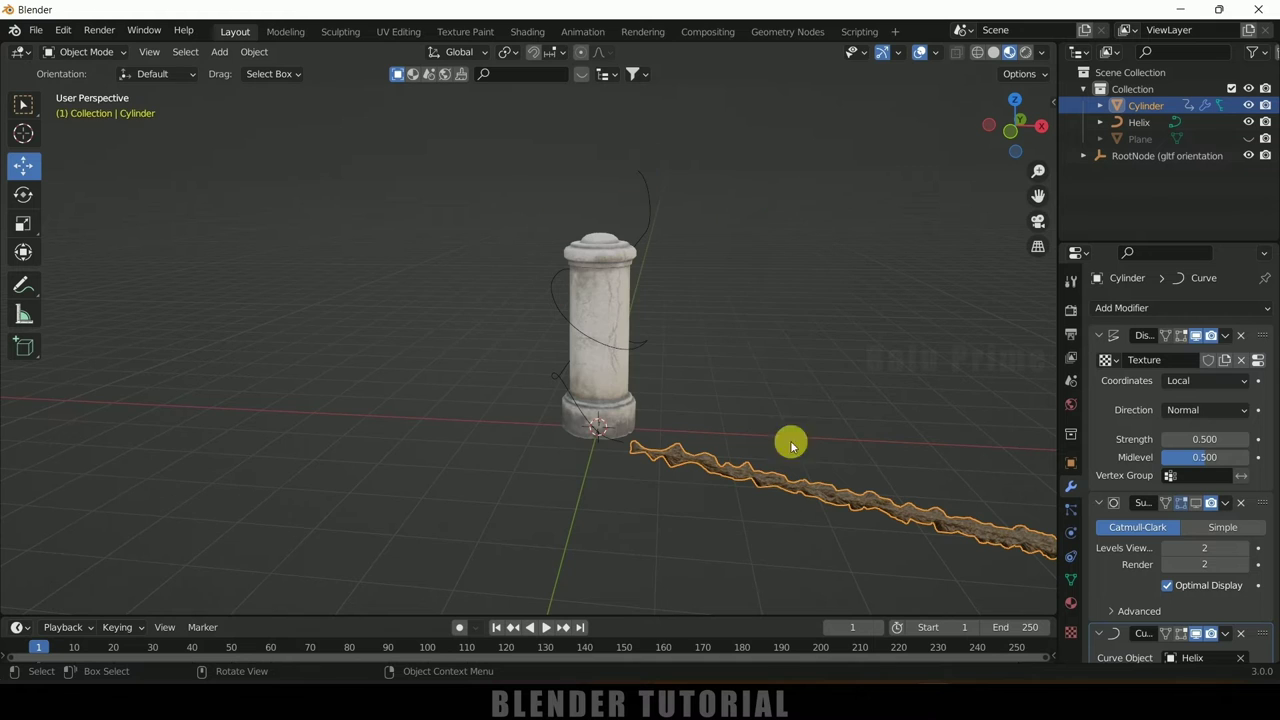
Set the animation's end frame to 300 and fit the whole frame range in the timeline
click(990, 624)
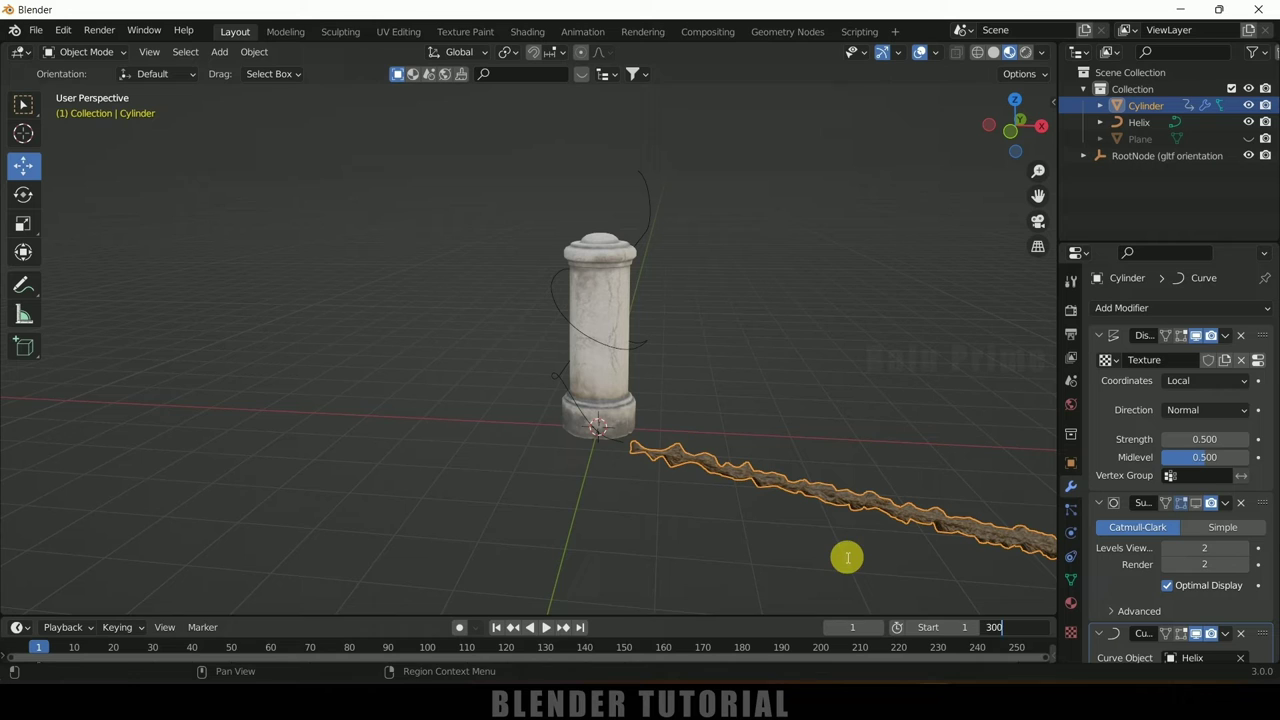
text(300)
key(Return)
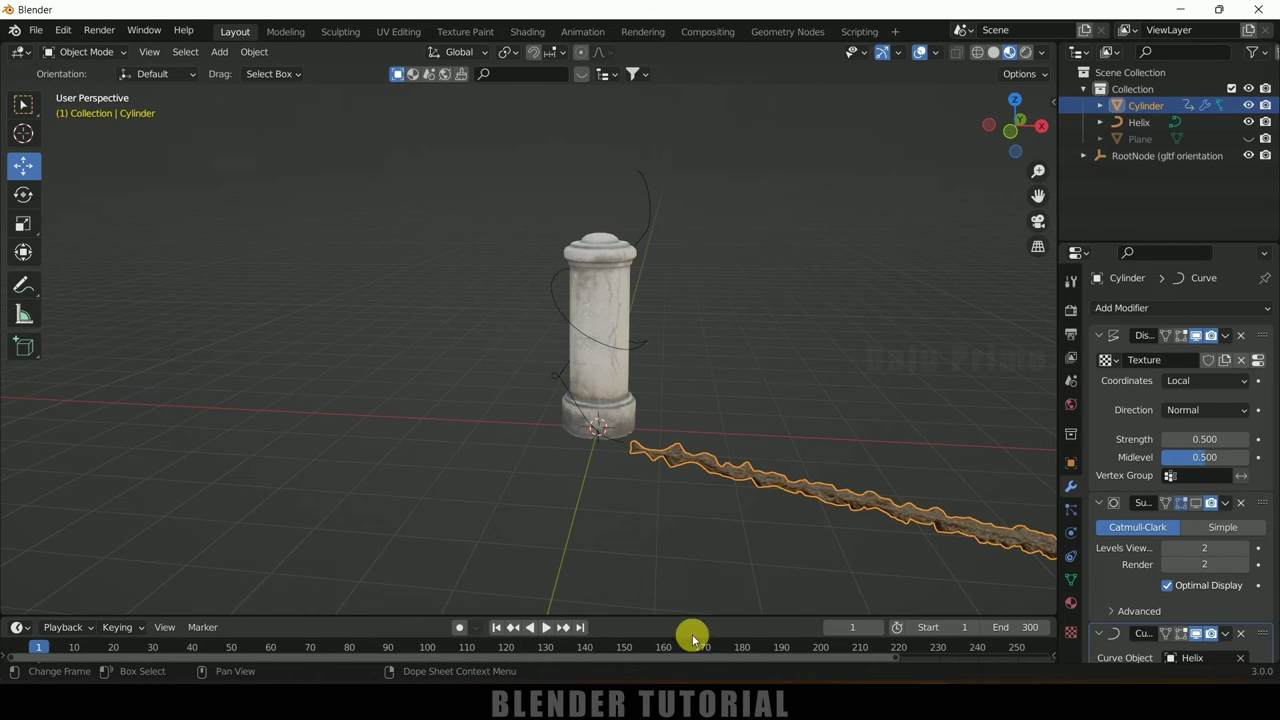
key(Home)
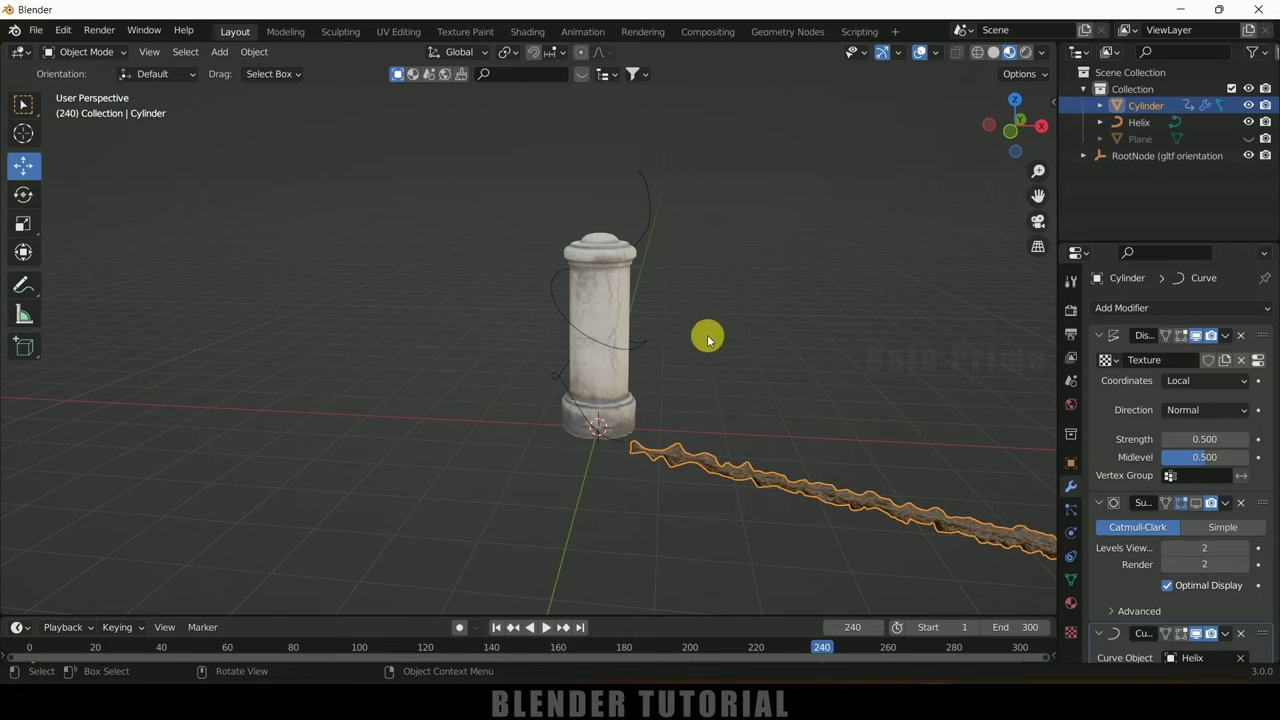
At frame 240, raise the bark cylinder by about 13.21 m along Z and insert a Location keyframe
key(z)
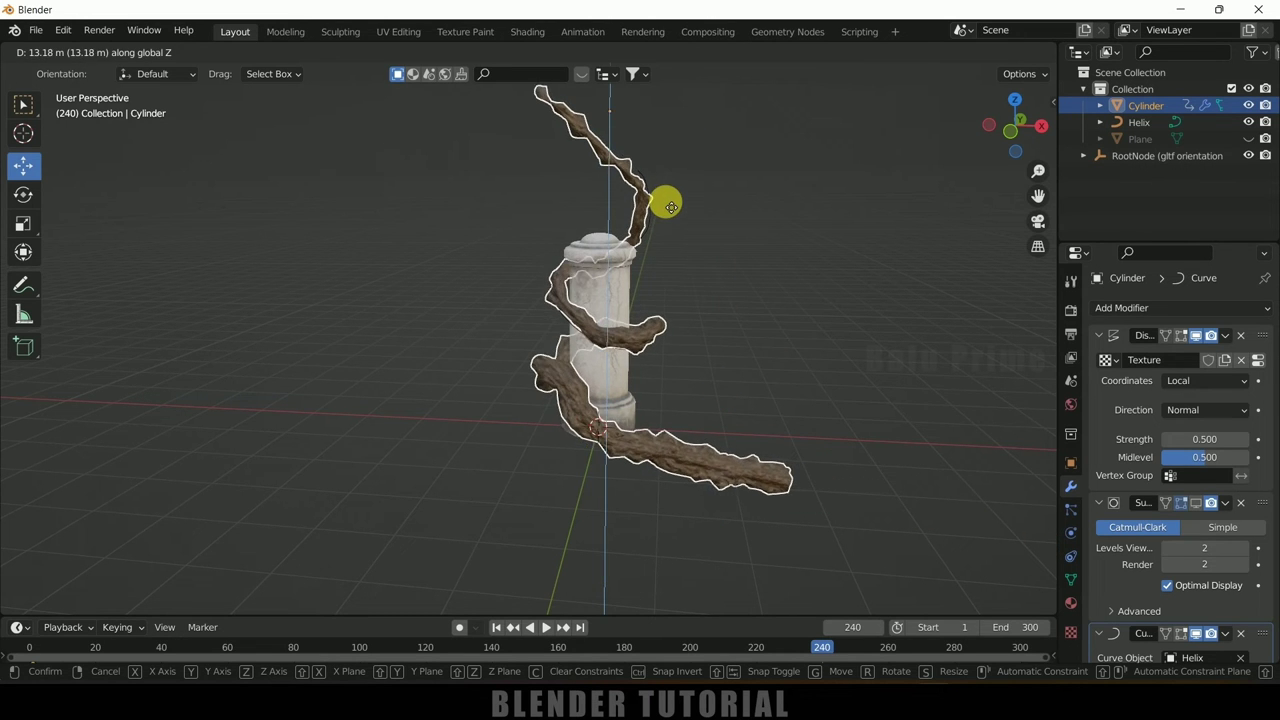
click(663, 200)
key(i)
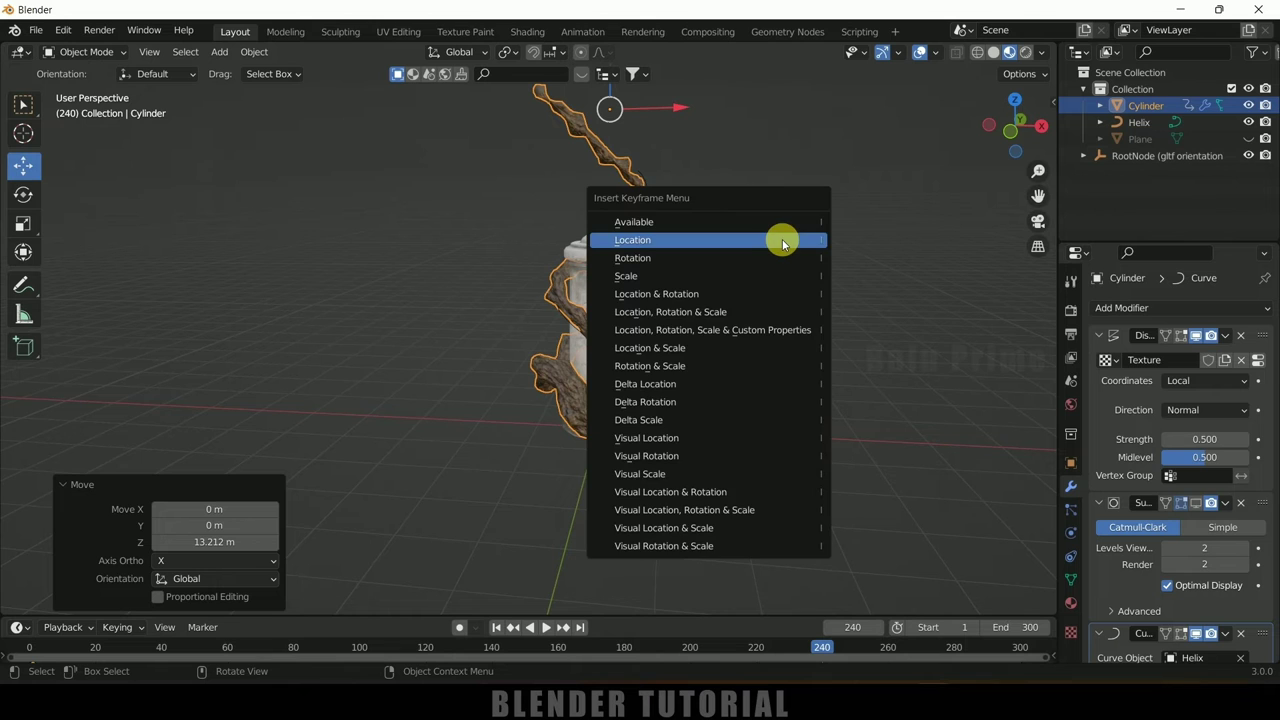
click(783, 244)
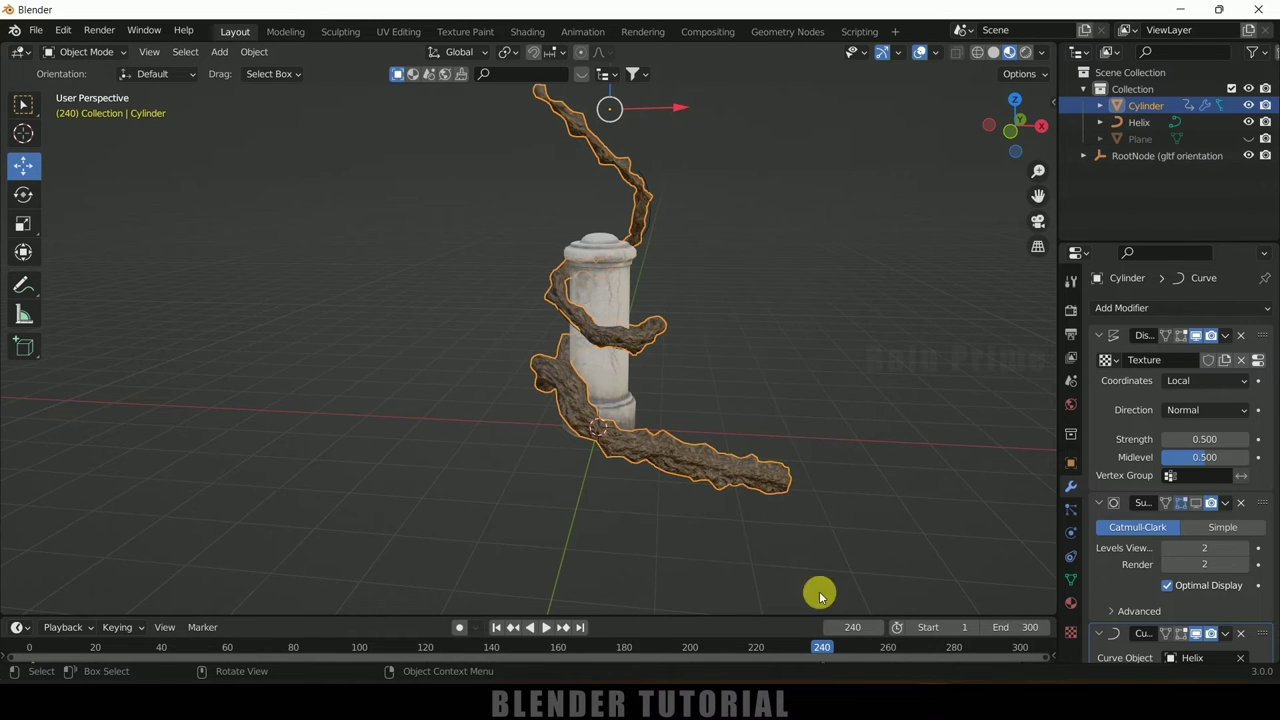
Enlarge the timeline, select both of the cylinder's location keyframes and set their interpolation mode to Linear
drag(769, 617, 800, 494)
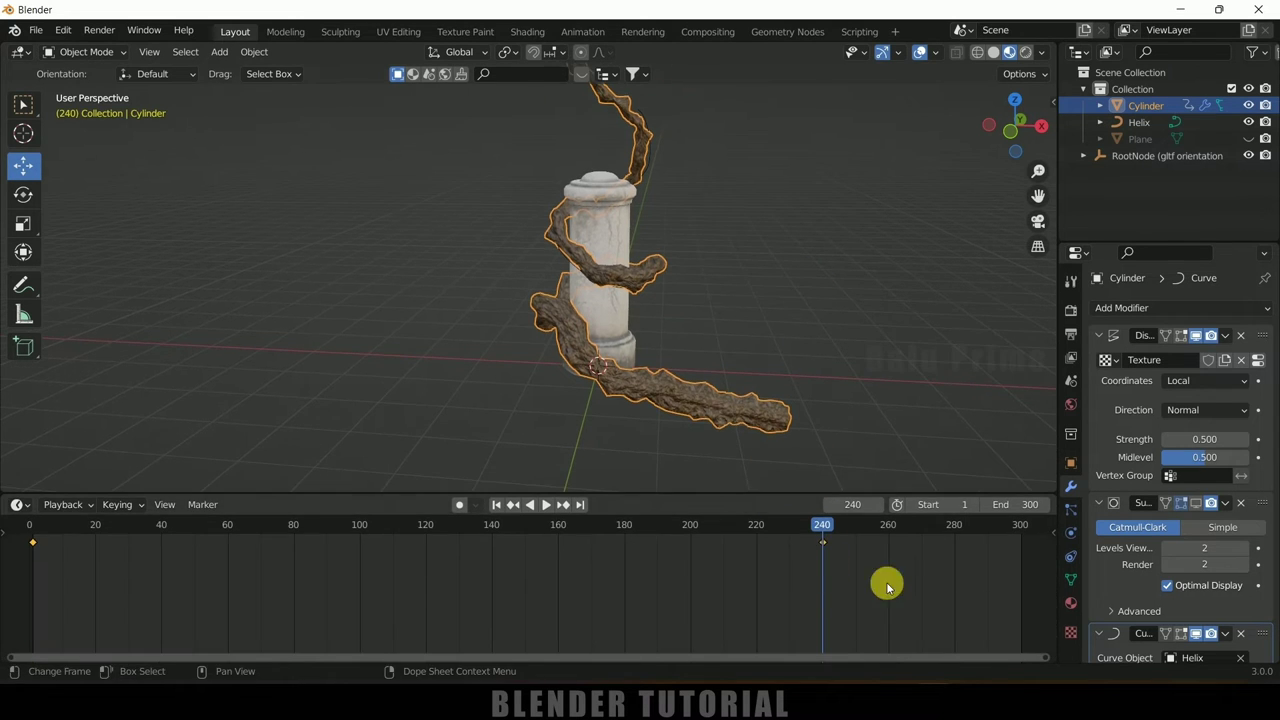
right_click(827, 547)
drag(938, 604, 17, 534)
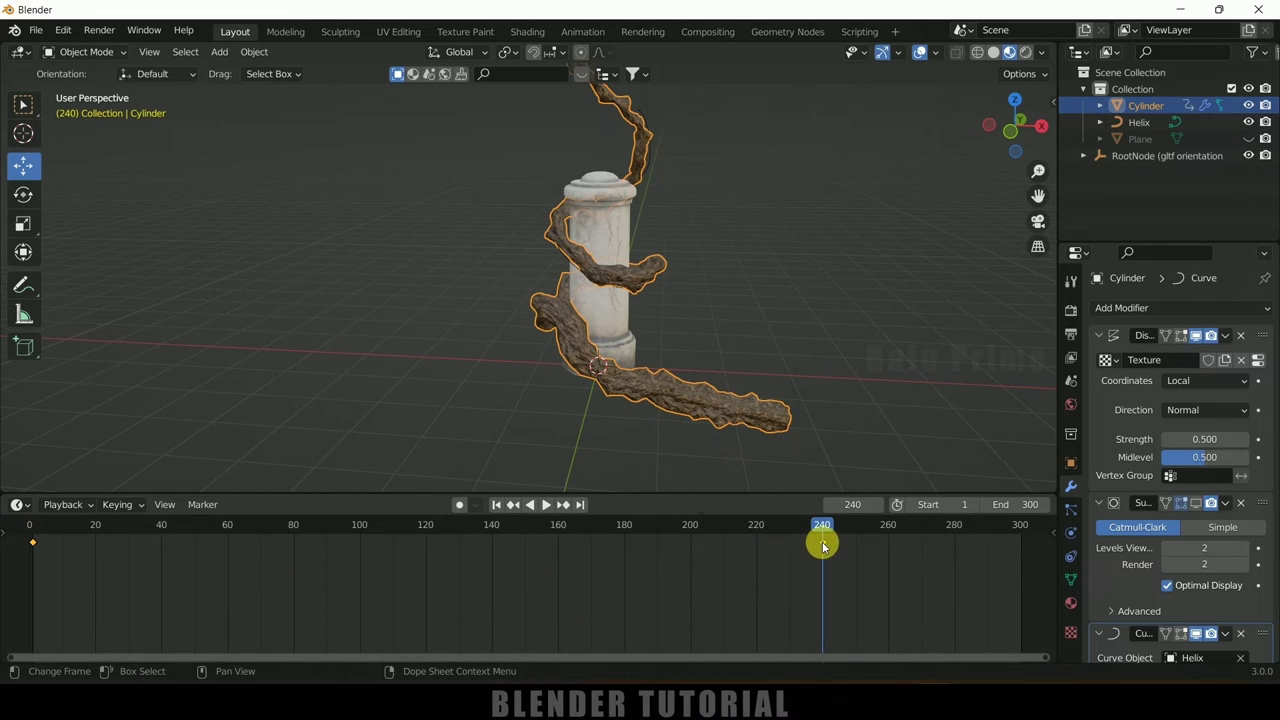
right_click(823, 546)
mouse_move(824, 547)
click(893, 462)
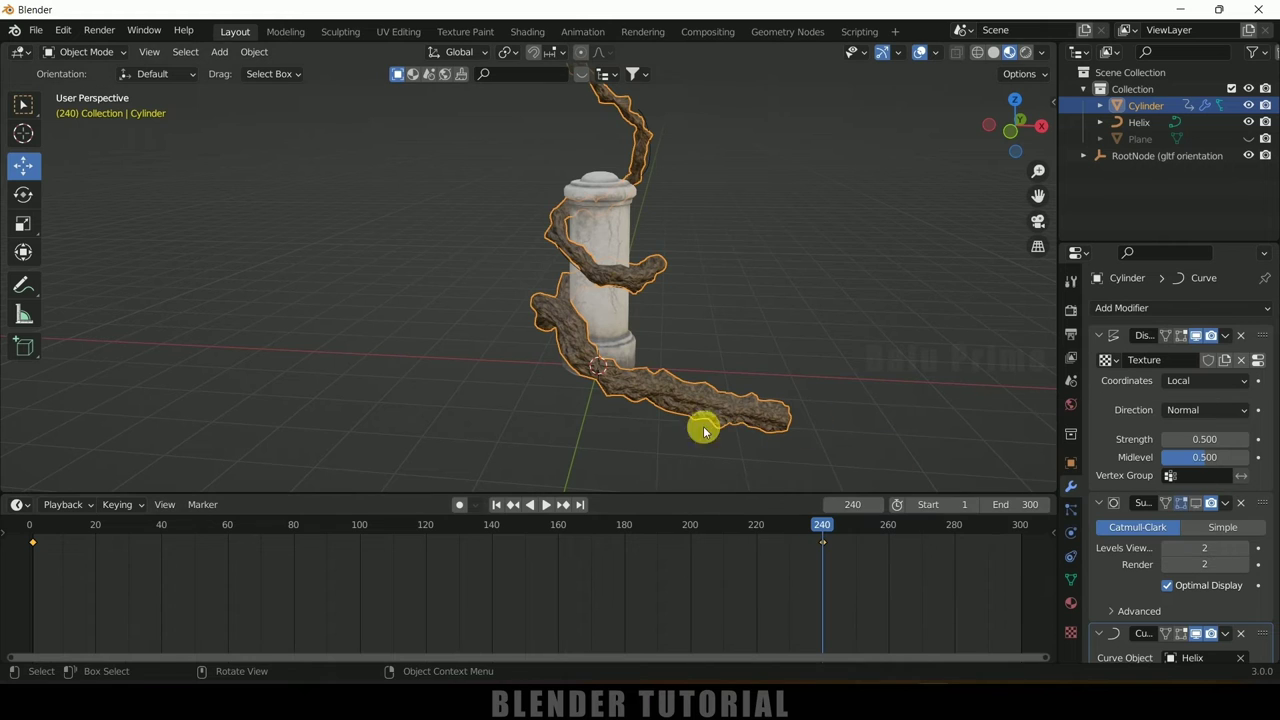
Play the animation from frame 1 and inspect how the vine grows around the pillar
drag(648, 497, 645, 545)
click(513, 552)
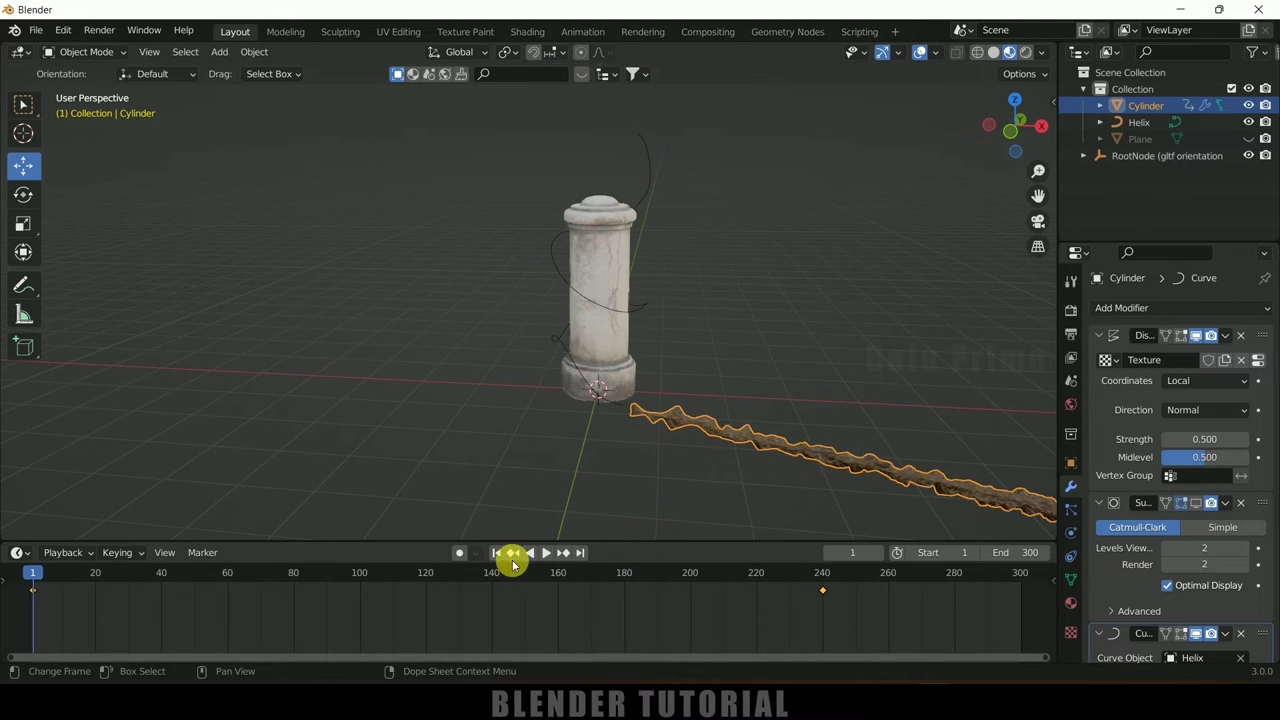
click(547, 552)
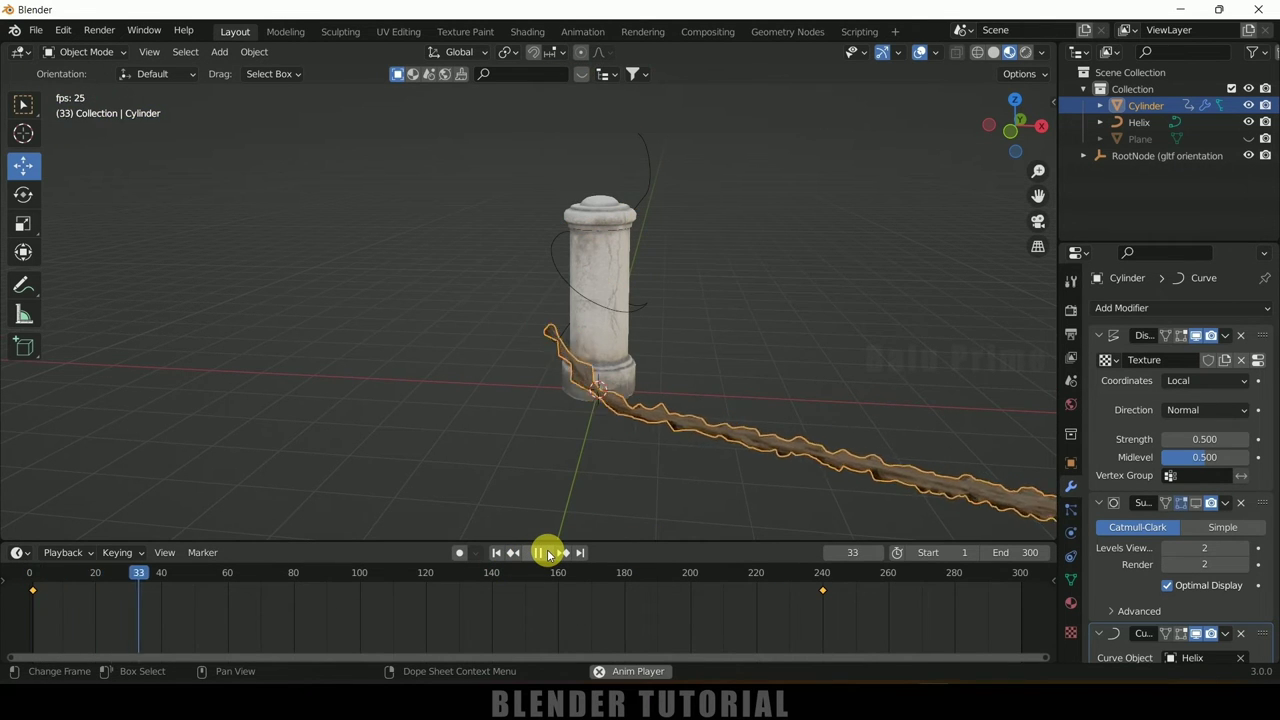
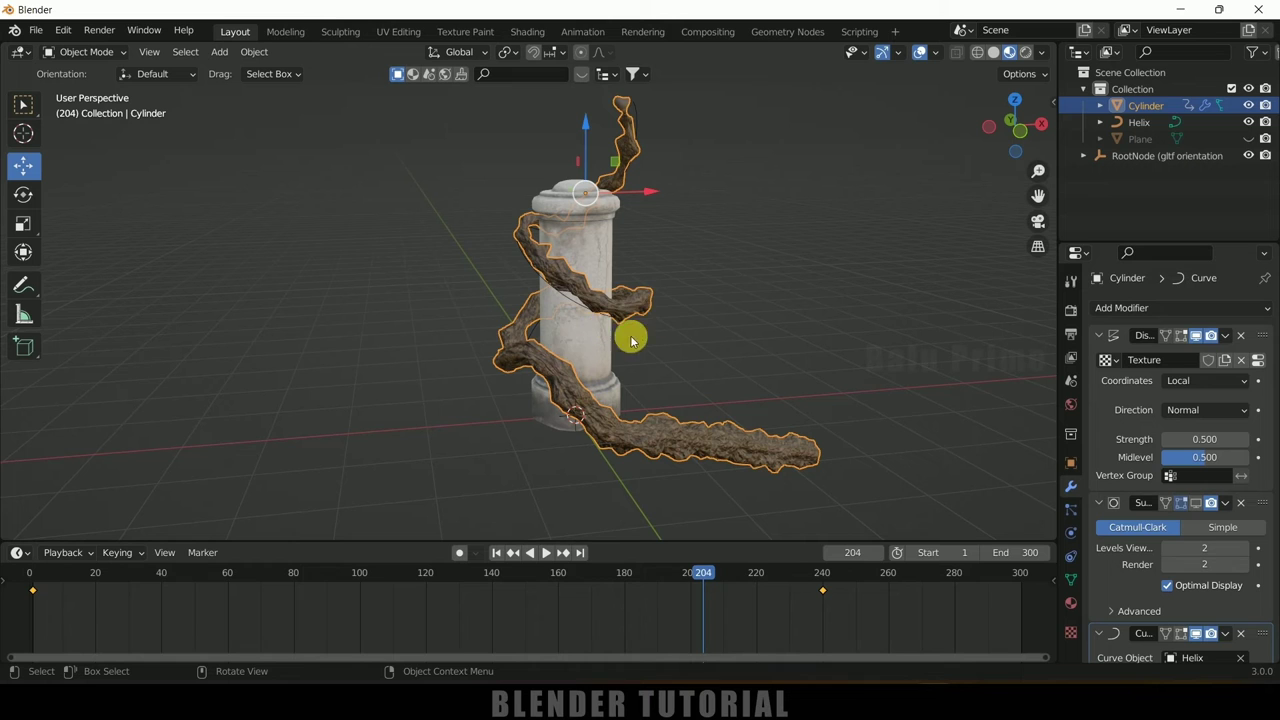
scroll(605, 333, up, 1)
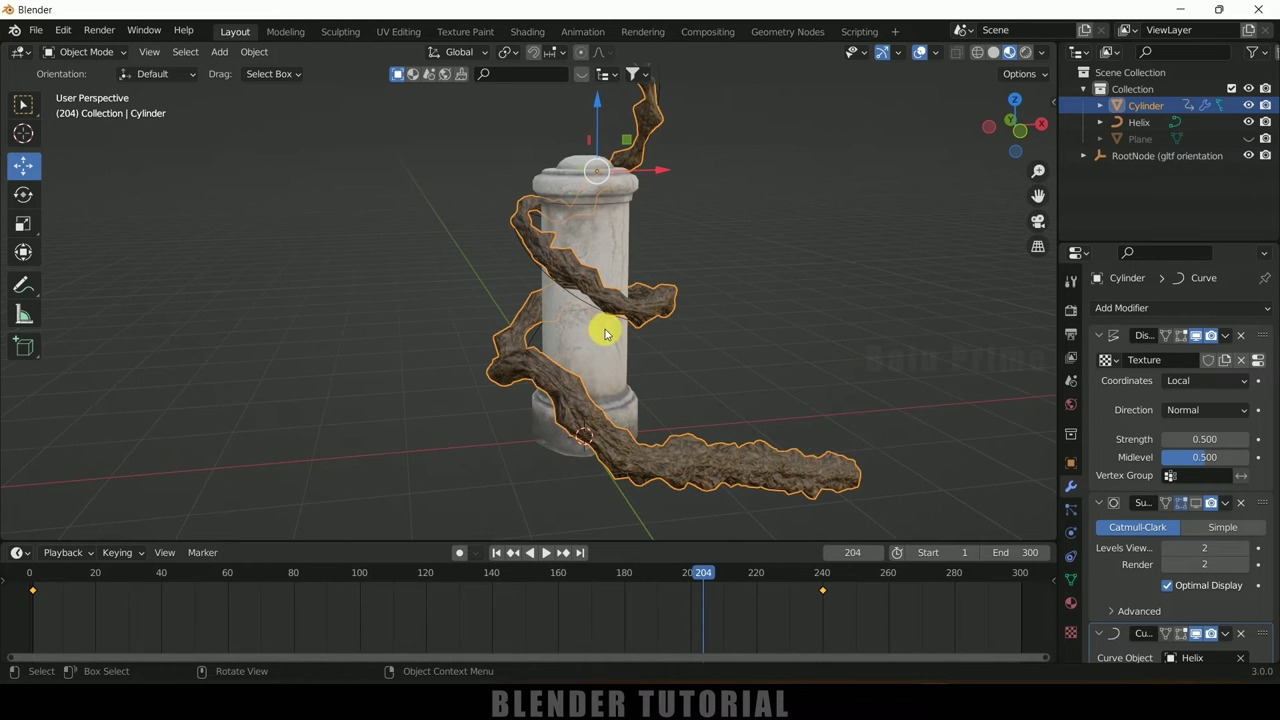
middle_drag(686, 300, 763, 337)
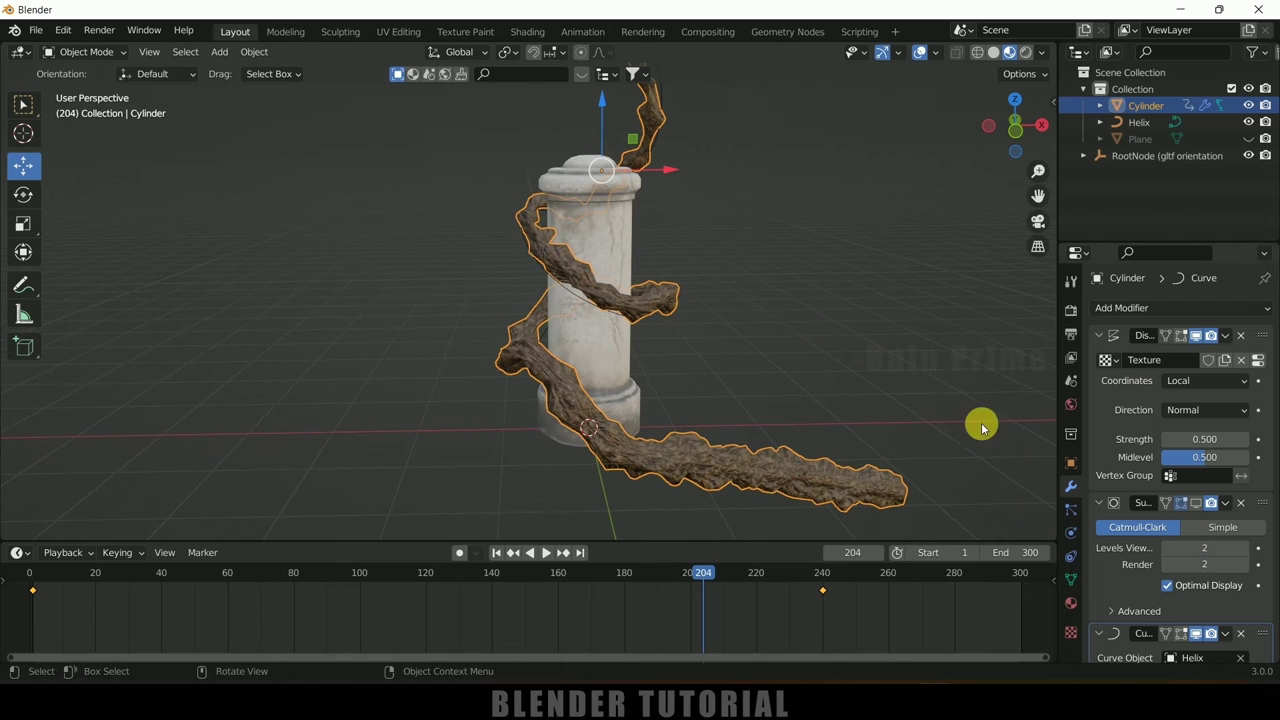
Turn off the viewport display of the cylinder's Curve modifier so the bark stem stands straight
scroll(1143, 537, down, 2)
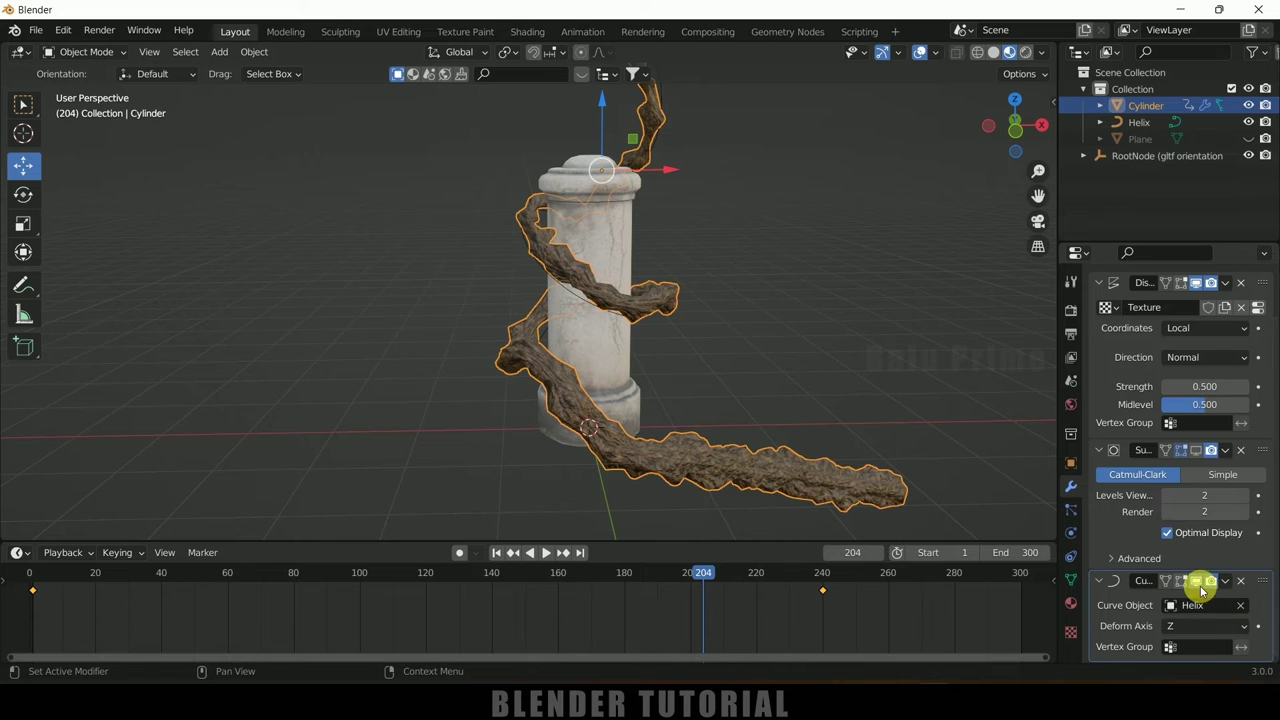
click(1197, 581)
scroll(860, 370, down, 3)
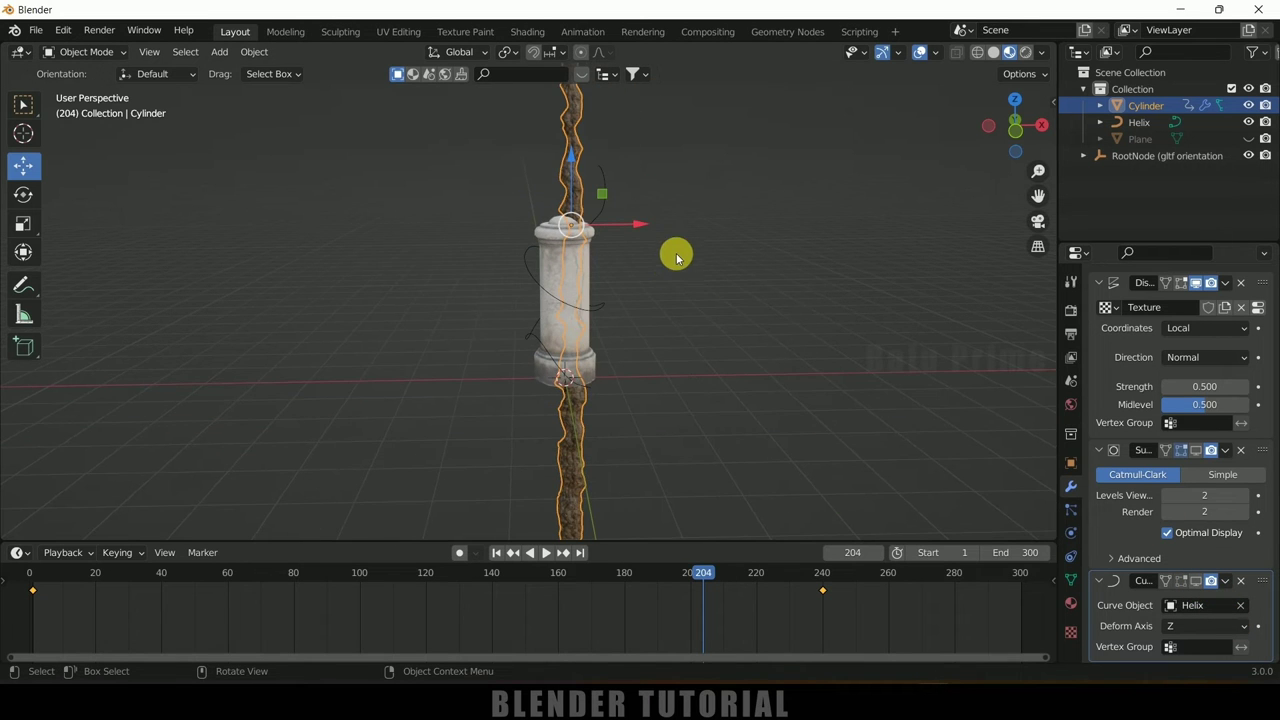
shift+middle_drag(698, 183, 697, 246)
Hide the stone pillar from the viewport
click(551, 314)
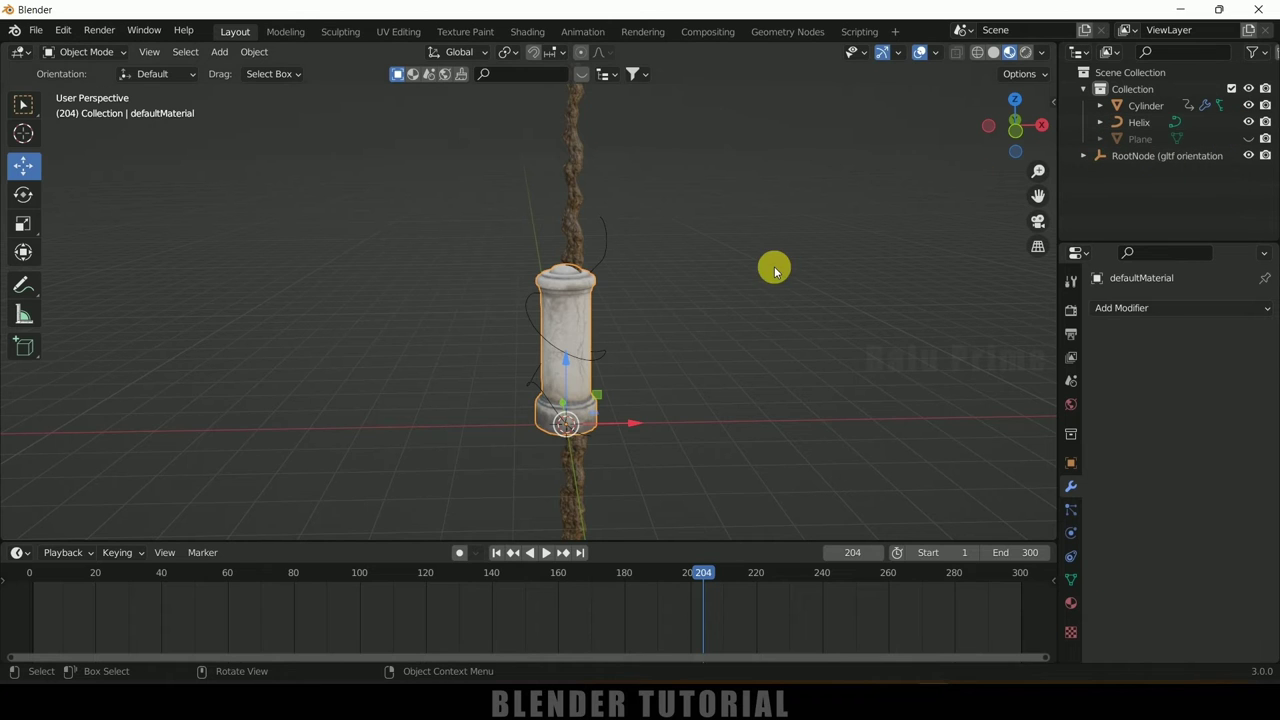
key(h)
middle_drag(740, 340, 735, 370)
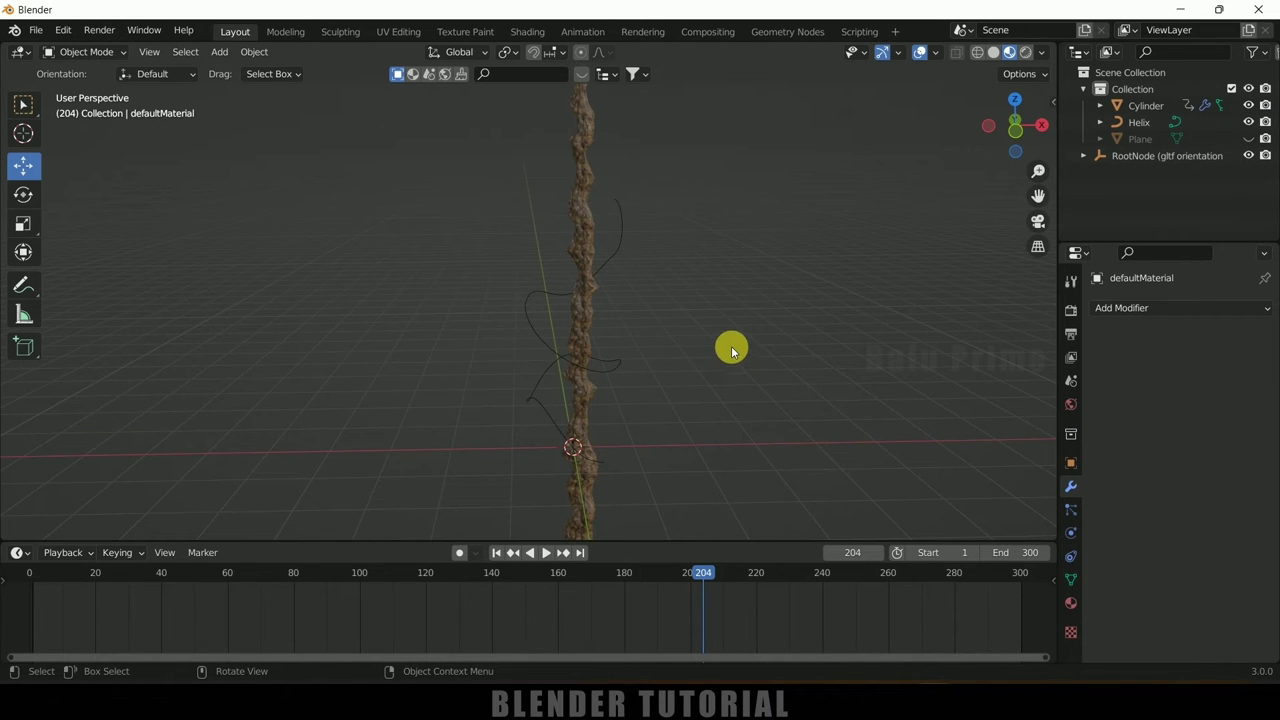
Add a particle system of type Hair to the bark cylinder
click(586, 203)
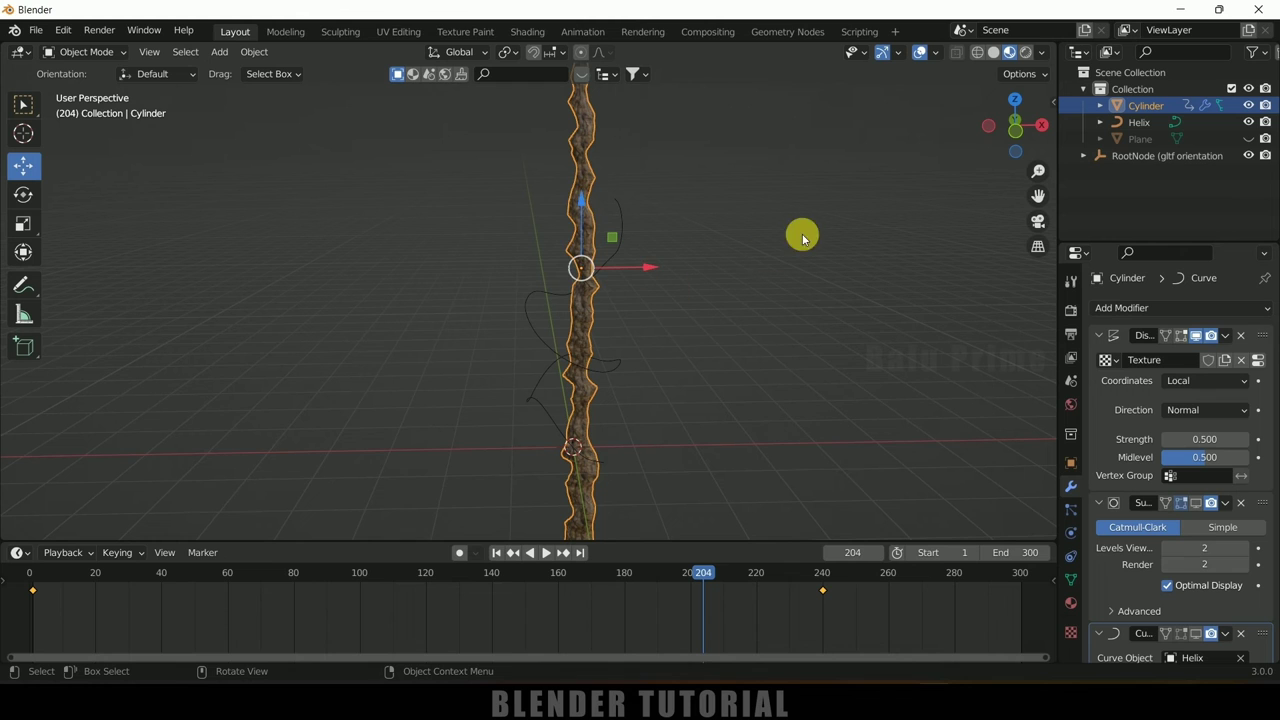
shift+middle_drag(823, 366, 837, 294)
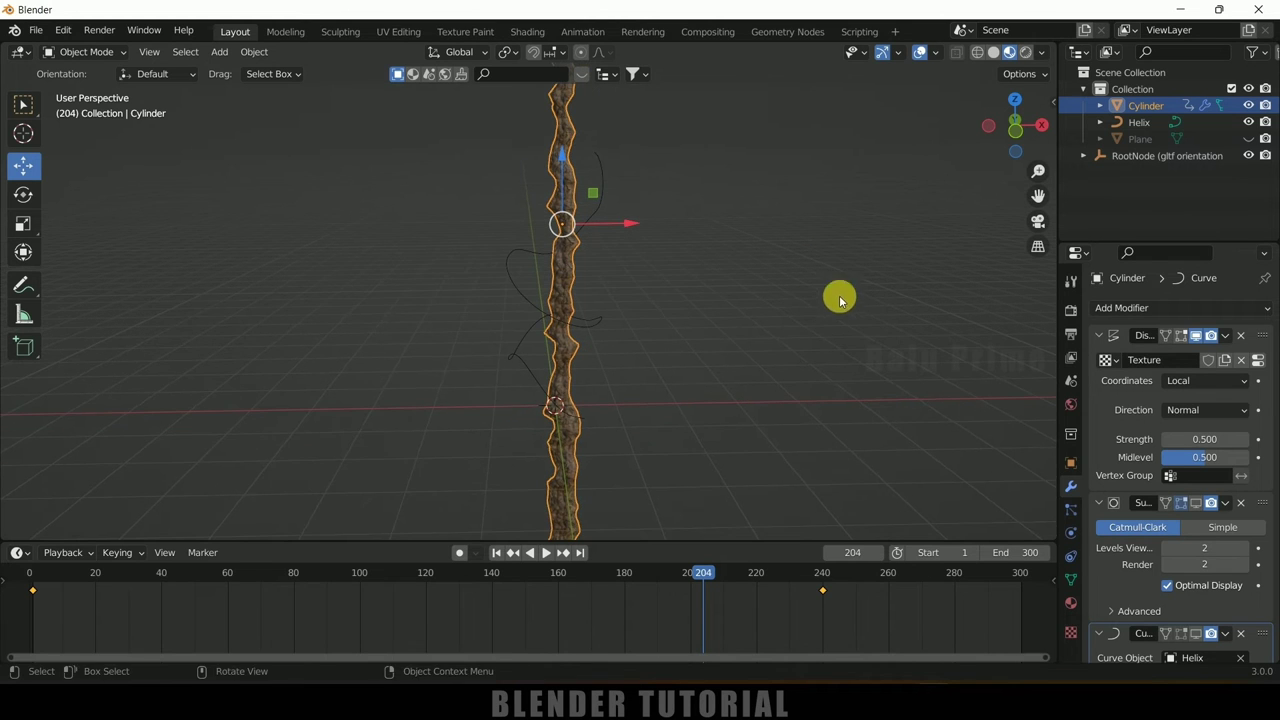
click(1072, 509)
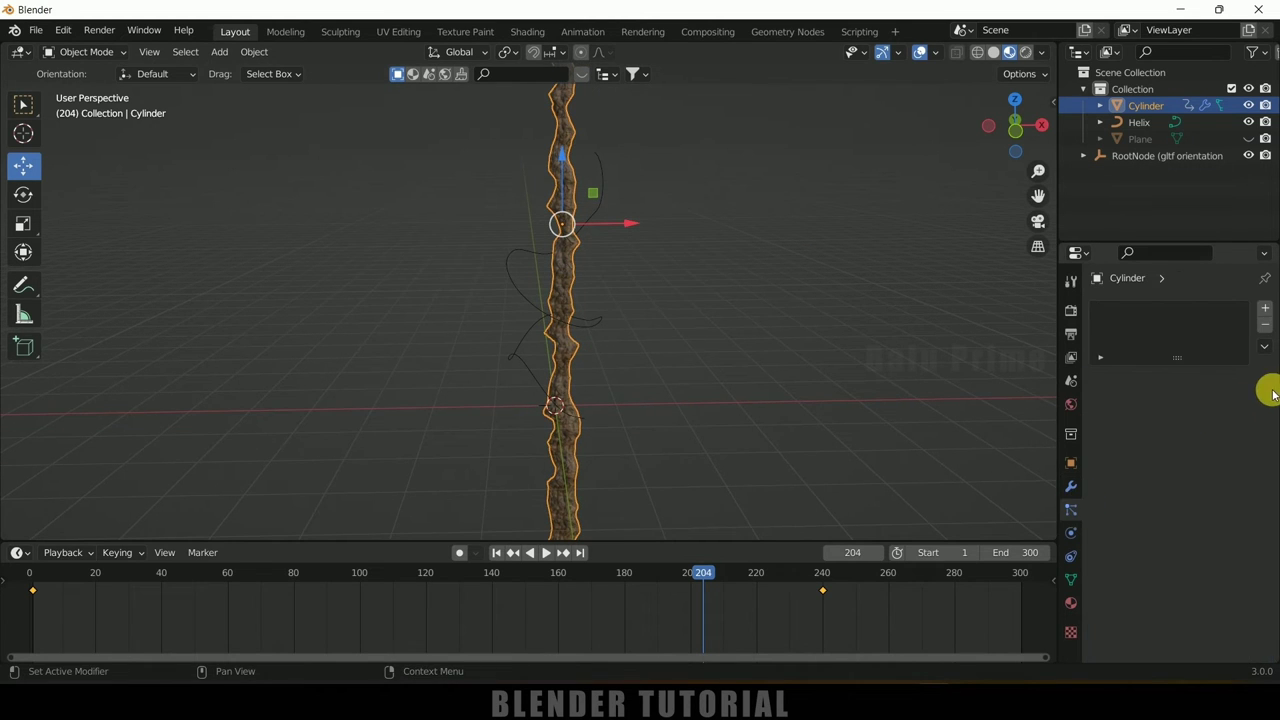
click(1266, 309)
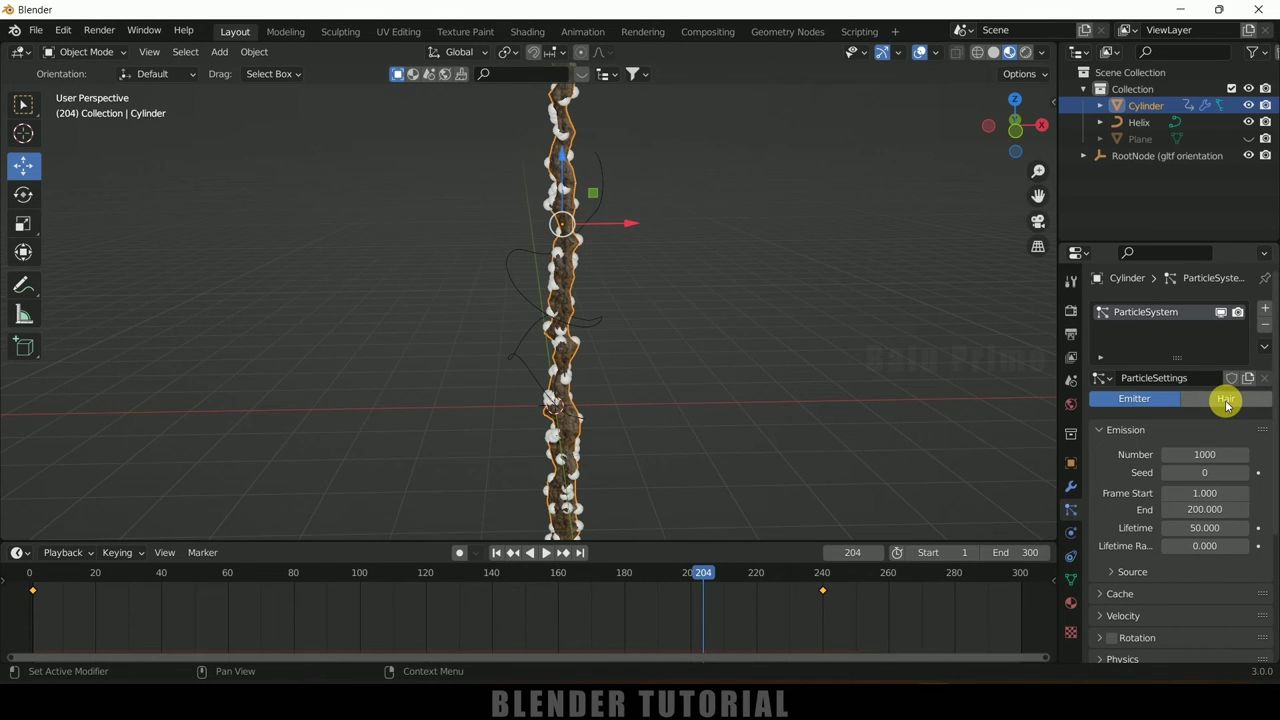
click(1226, 401)
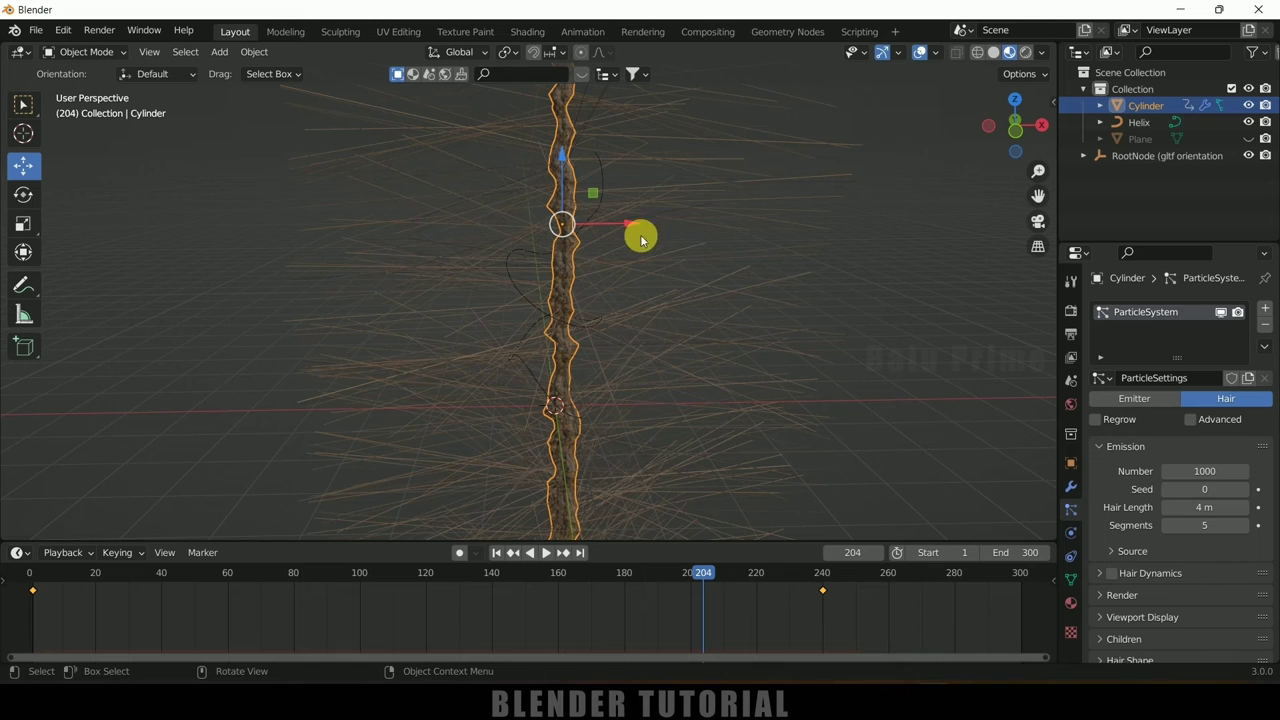
Set the hair particle system's emission number to 100
scroll(1170, 495, down, 3)
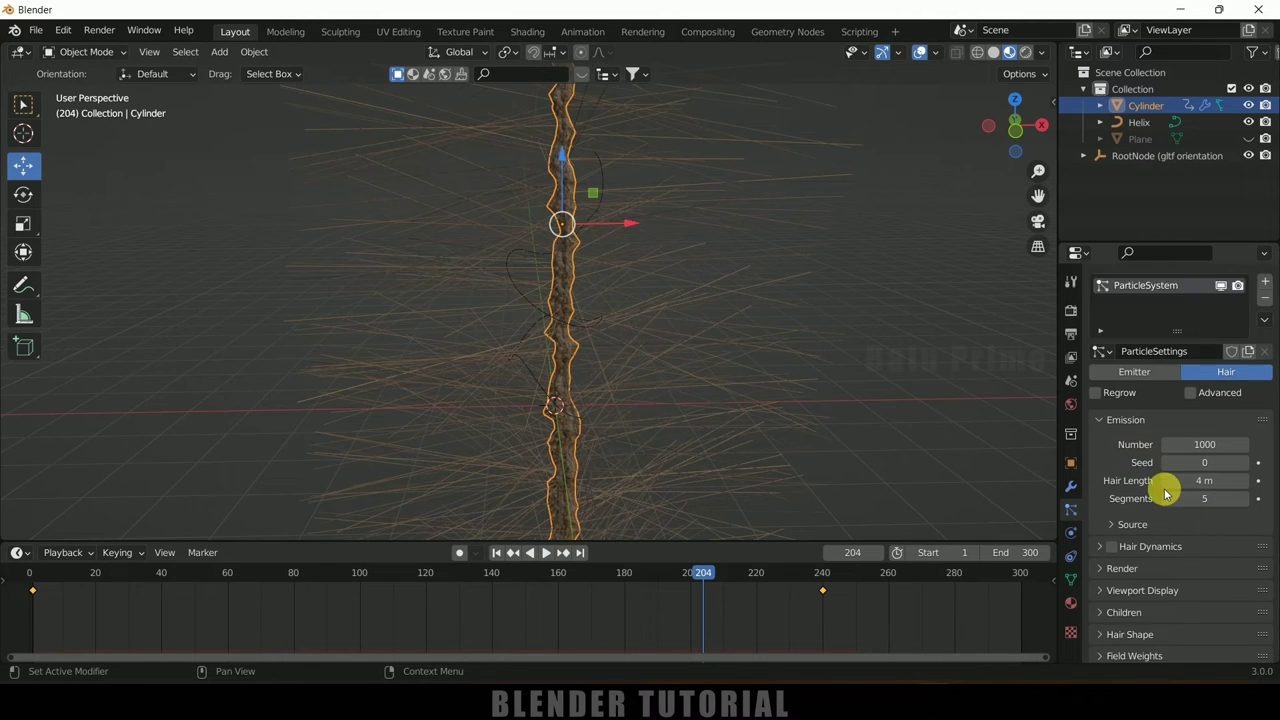
click(1203, 366)
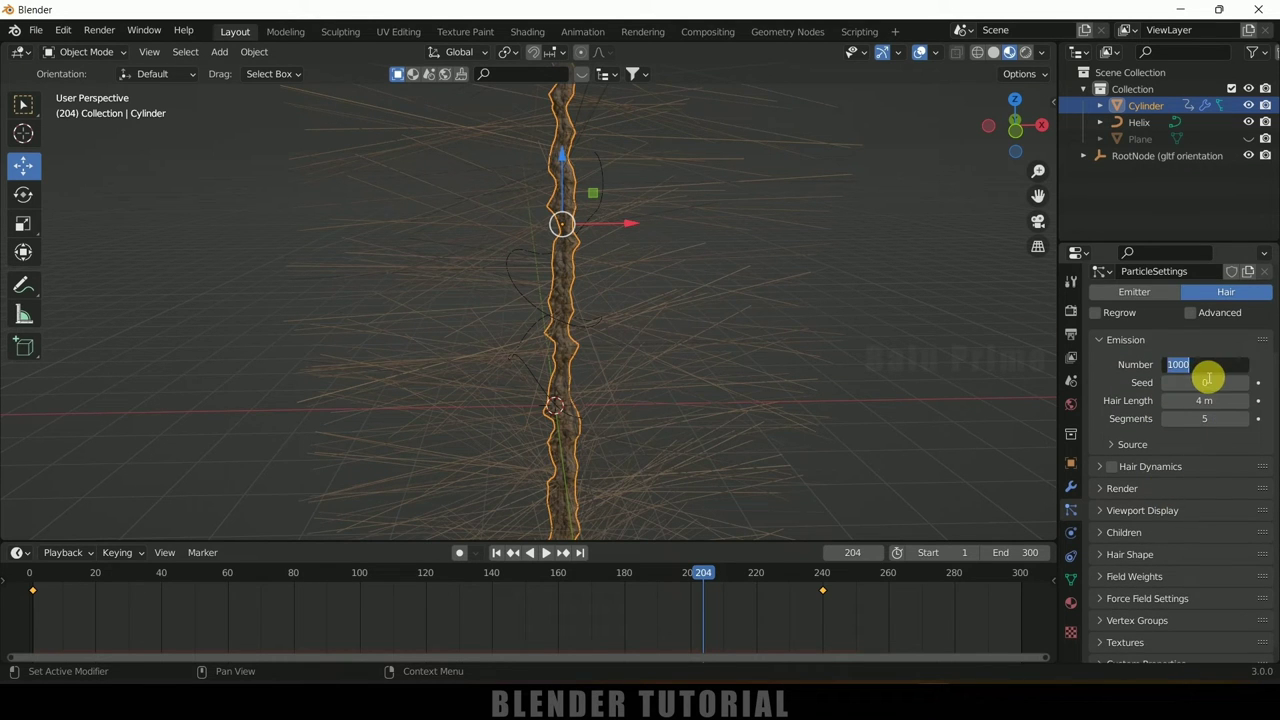
text(100)
key(Return)
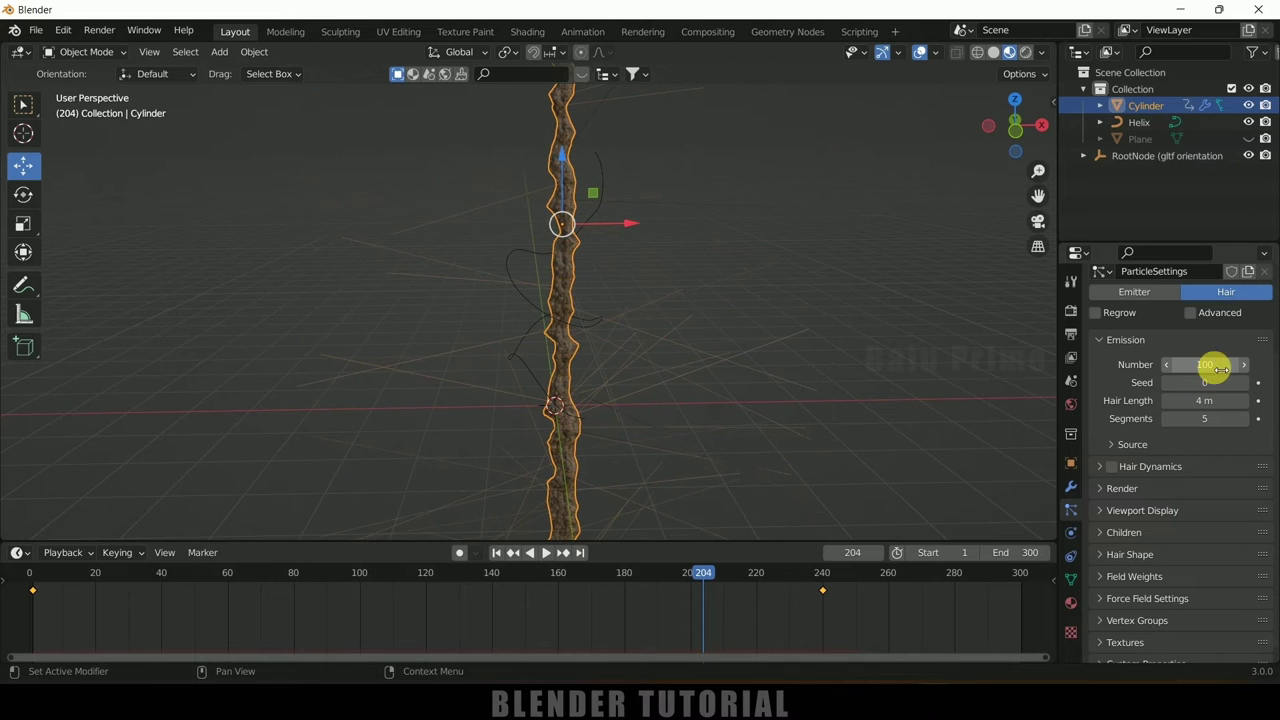
In the hair's render settings, keep Render As on Path and assign Helix as the coordinate system object
scroll(1170, 463, down, 1)
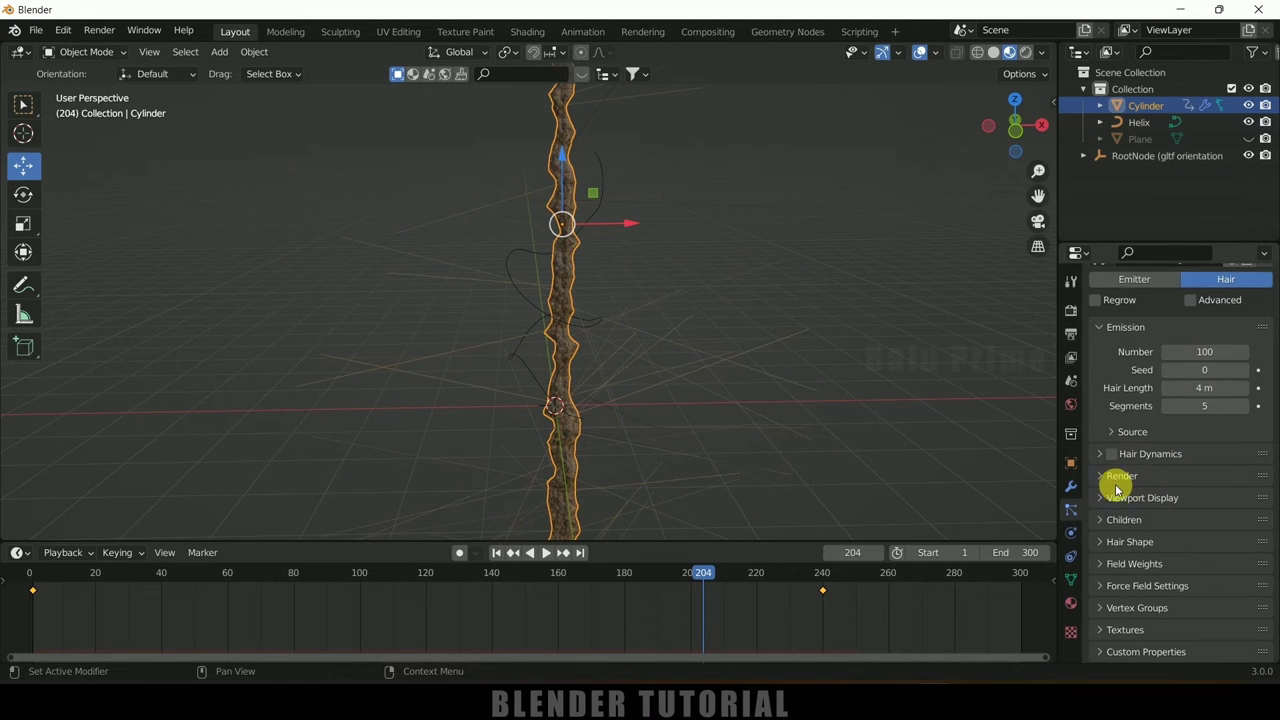
click(1101, 477)
scroll(1100, 480, down, 3)
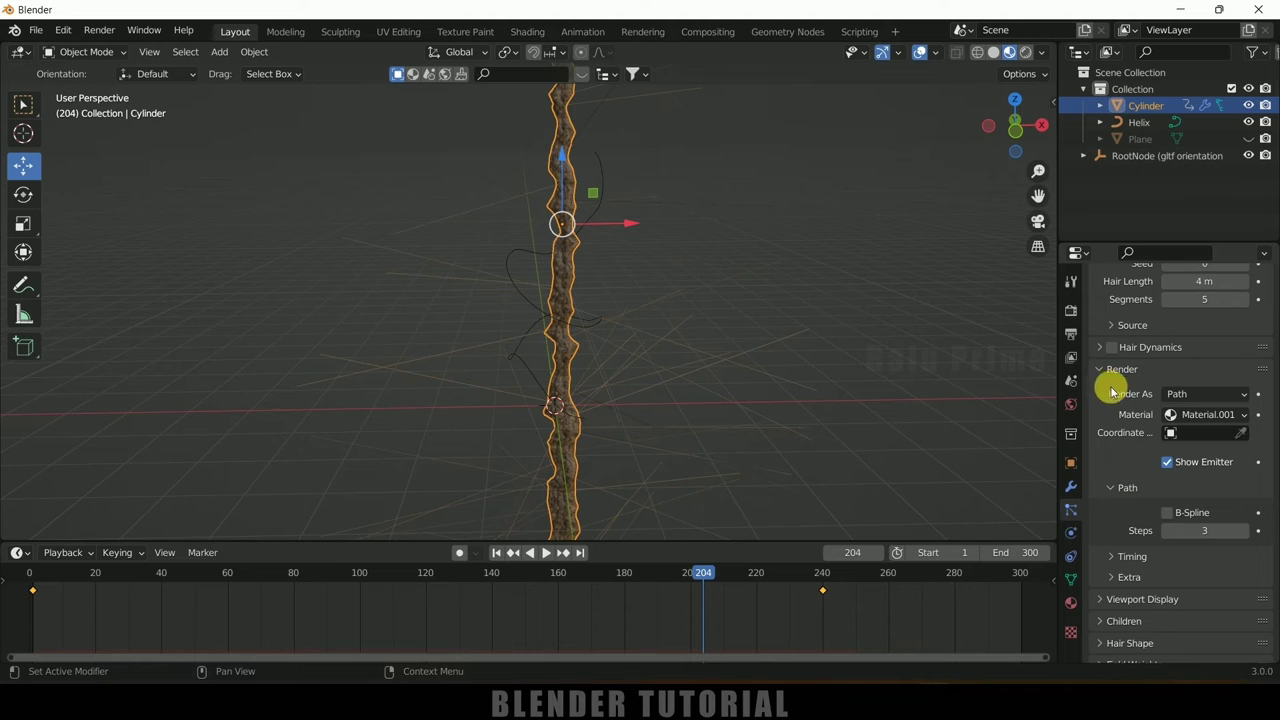
click(1216, 397)
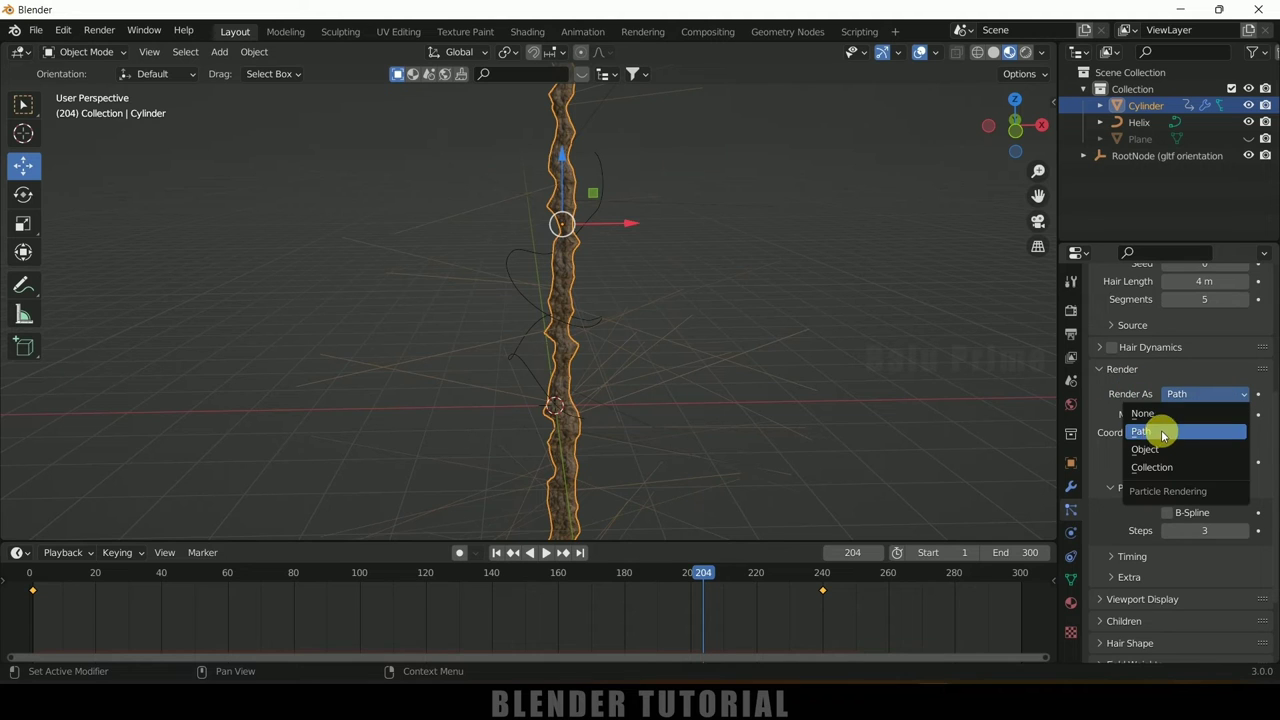
click(1166, 431)
click(1208, 435)
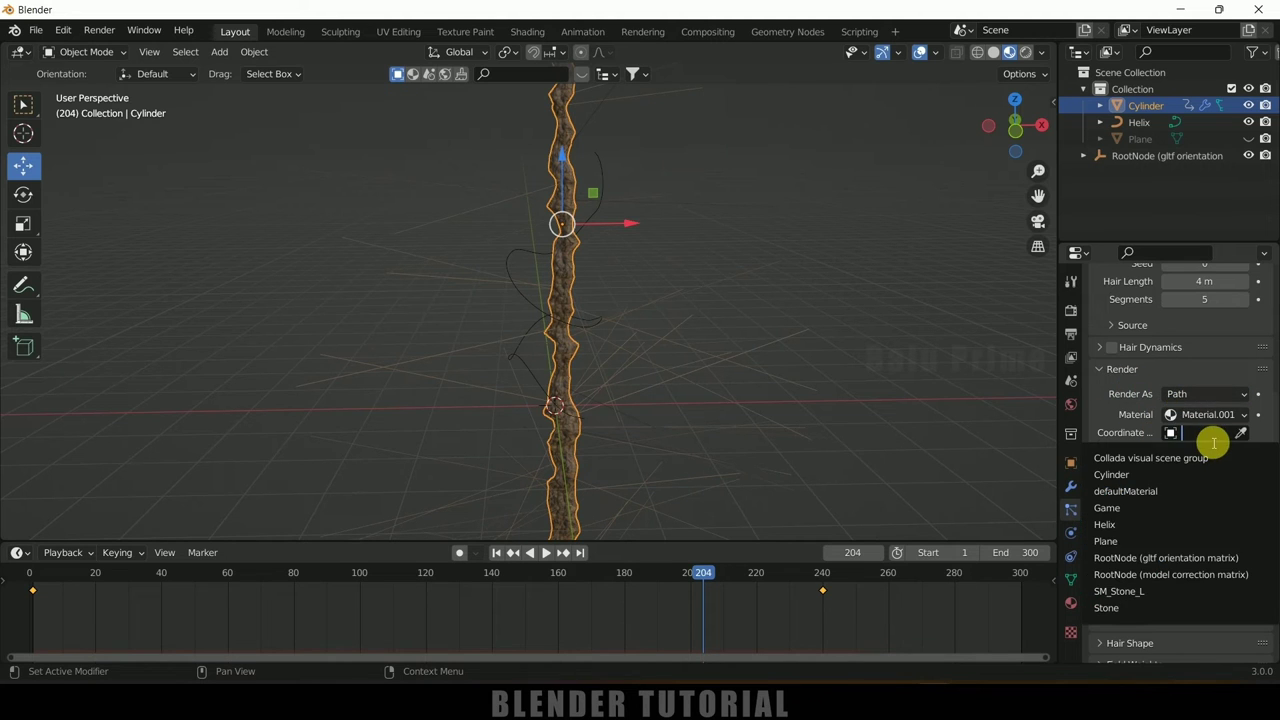
click(1128, 526)
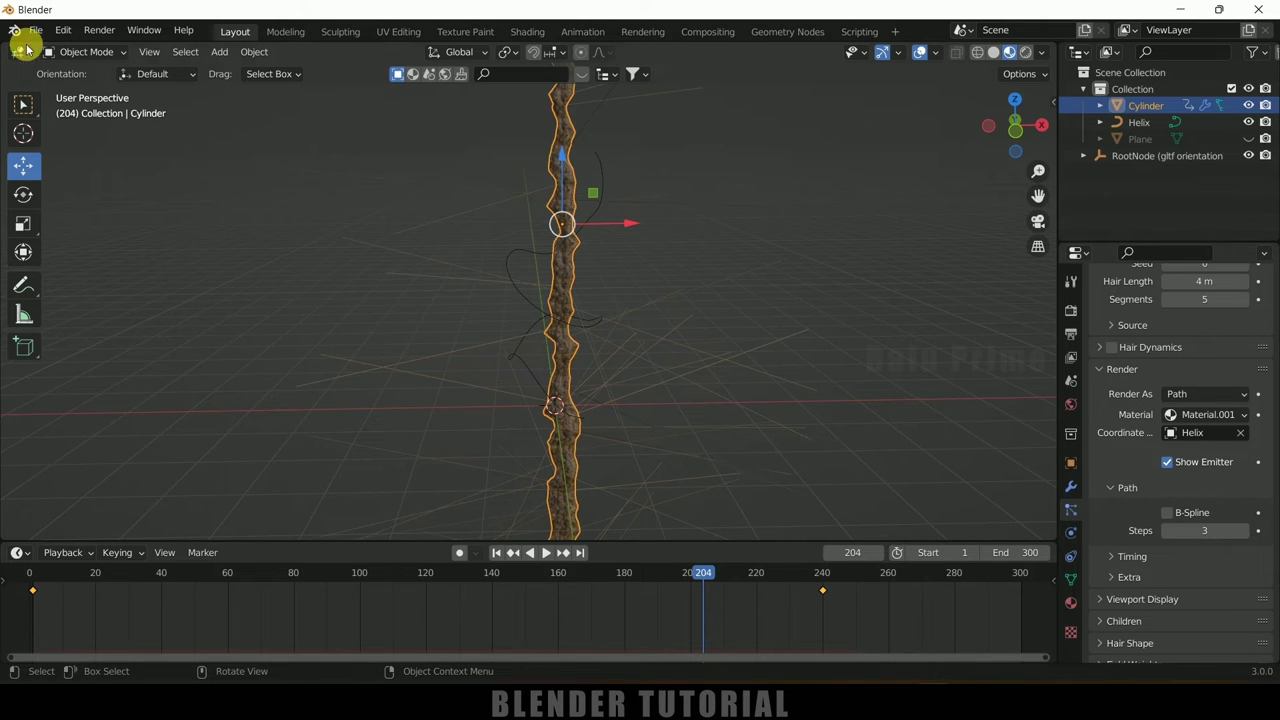
Enable the Import-Export: Import Images as Planes add-on, save the preferences and close them
click(57, 36)
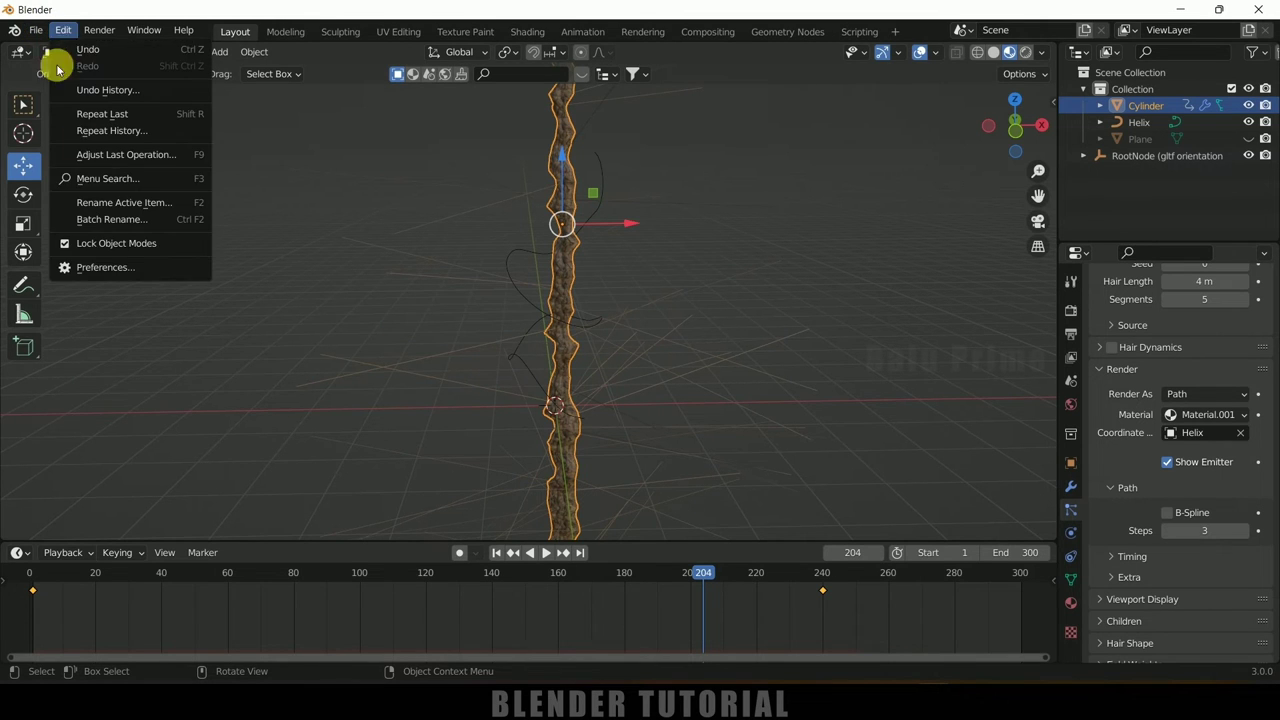
click(97, 266)
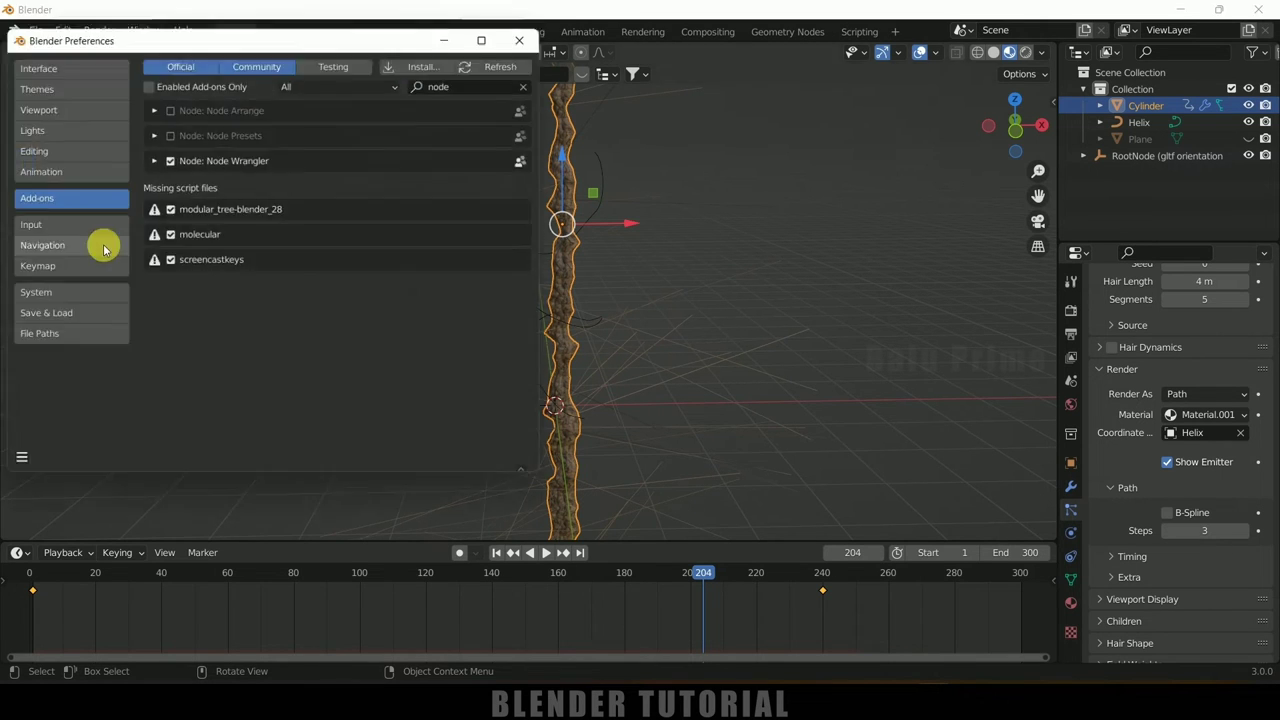
click(478, 86)
text(image)
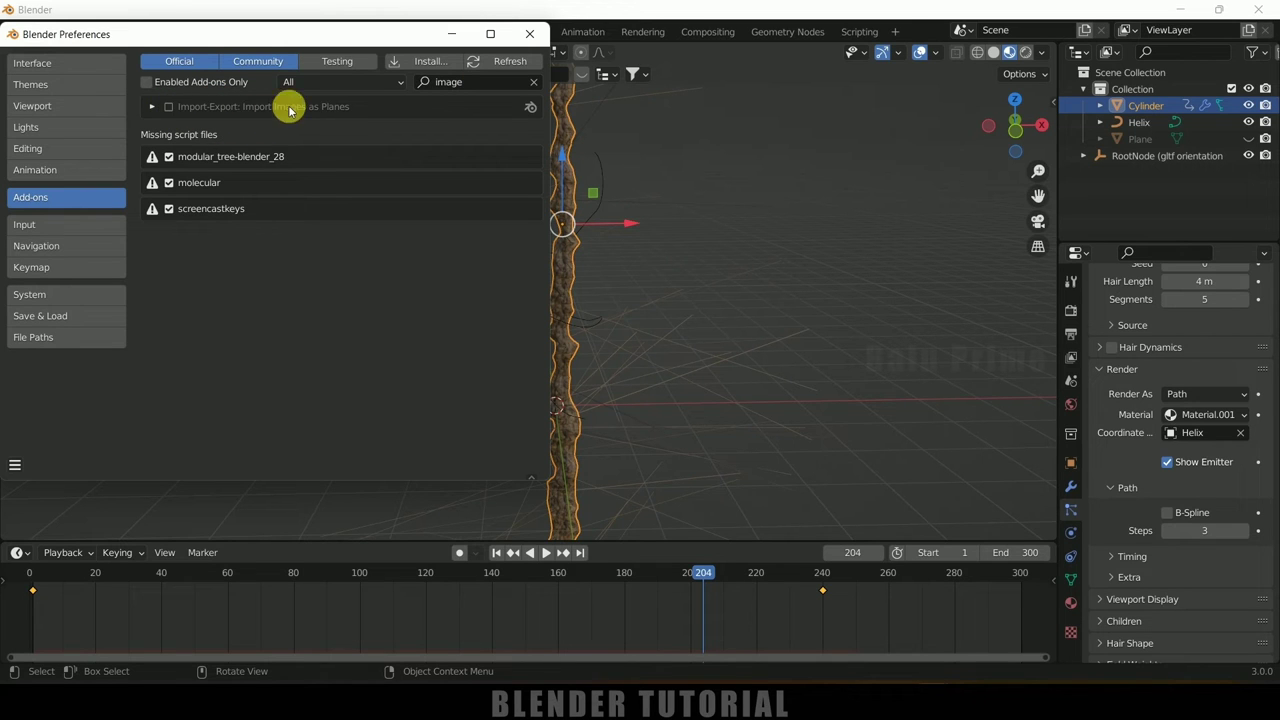
click(169, 107)
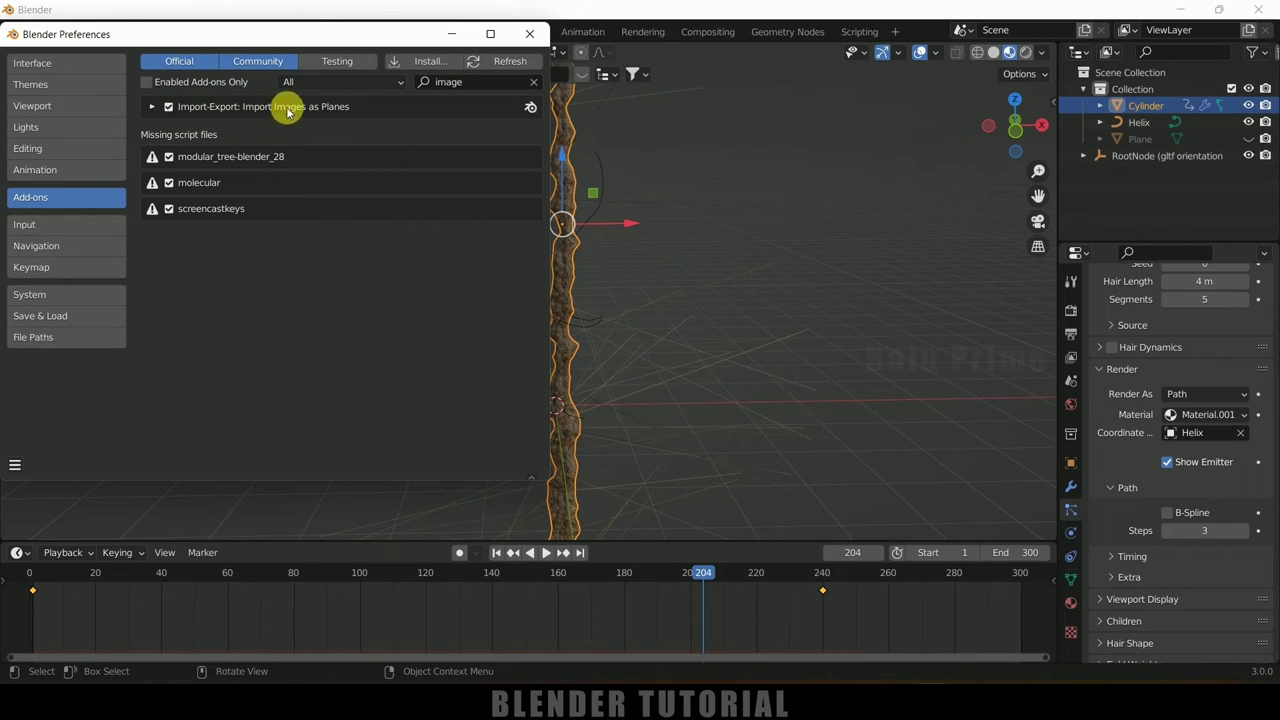
click(15, 468)
click(78, 440)
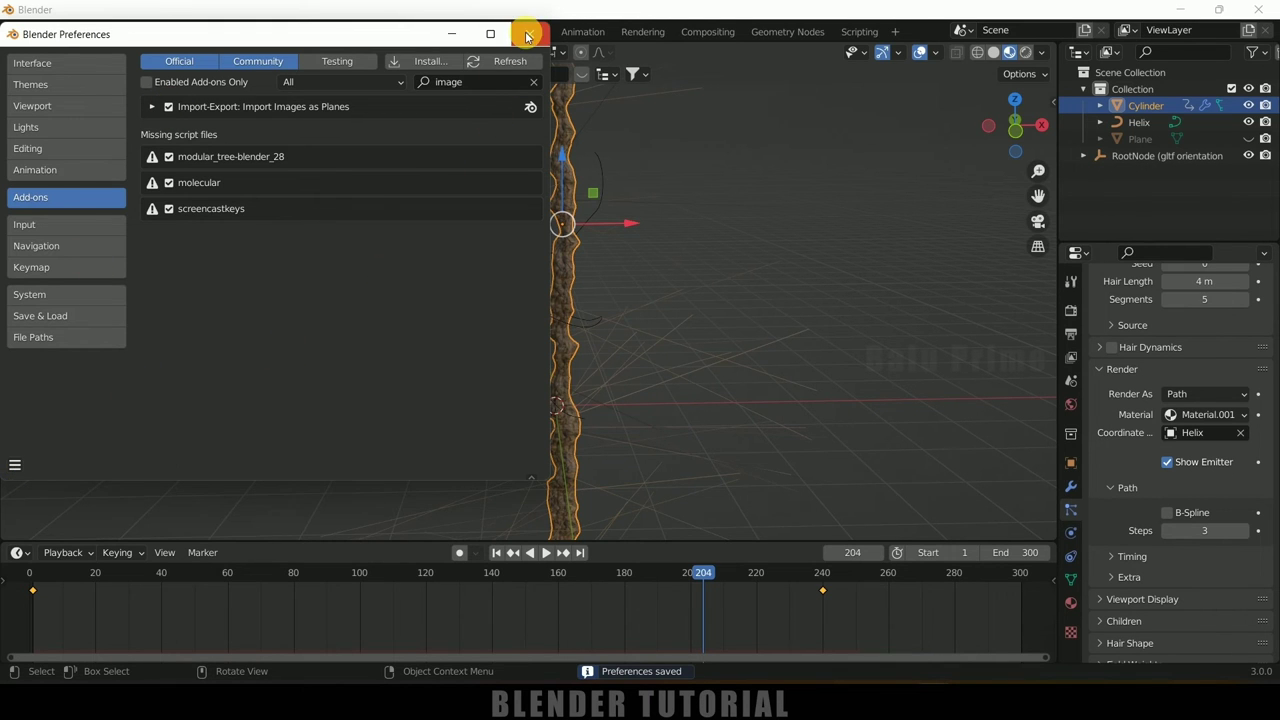
click(527, 36)
Import the green leaf image 4735.png_300-removebg-preview.png from the Growing plant folder as an image plane
click(566, 705)
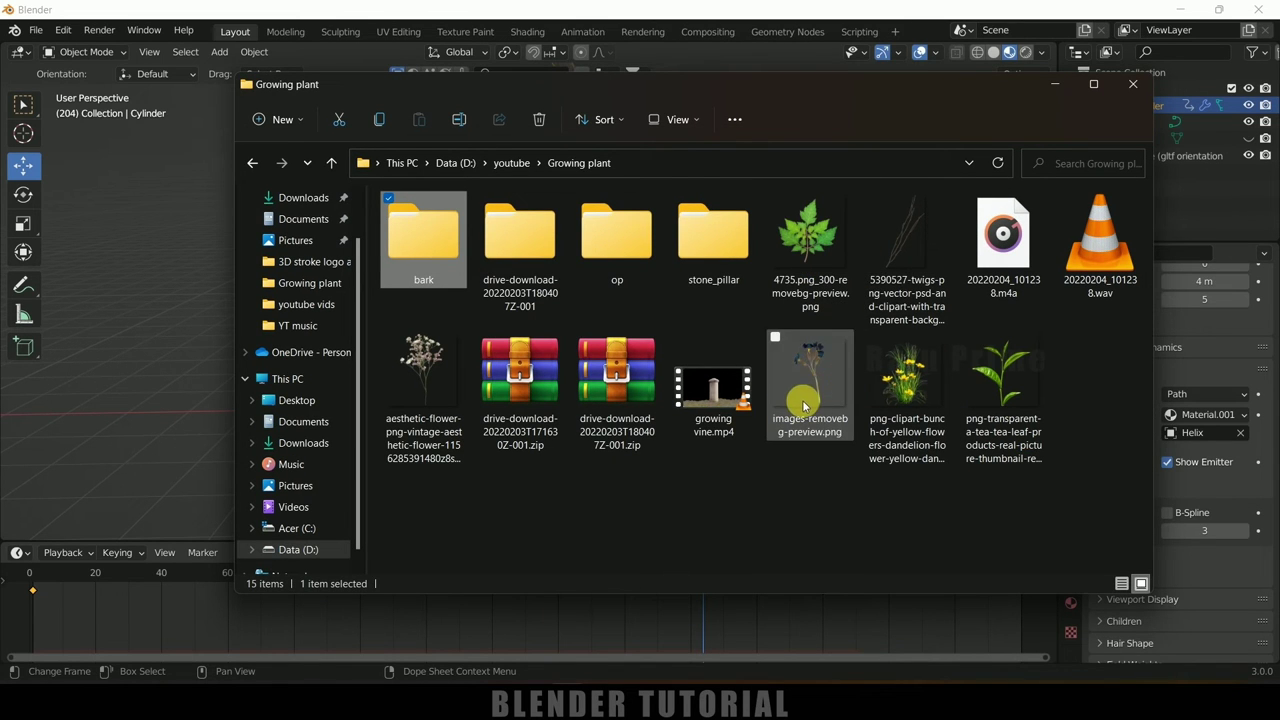
click(1054, 84)
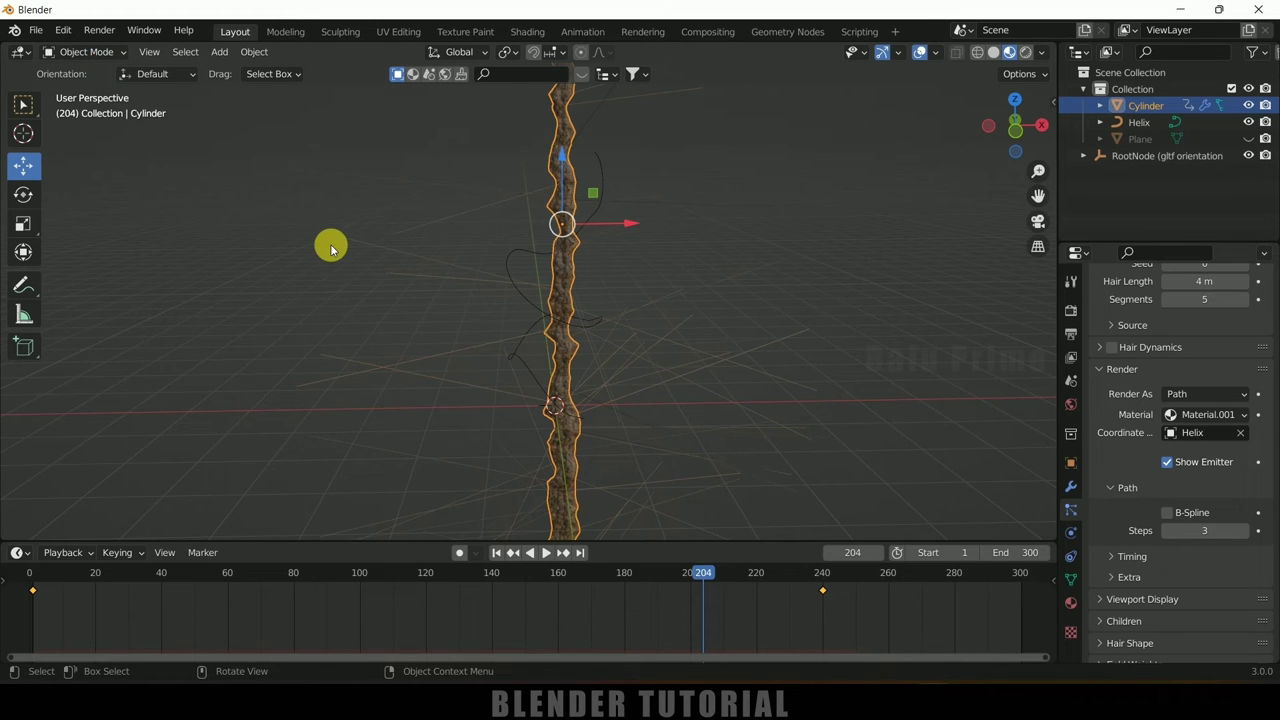
click(219, 52)
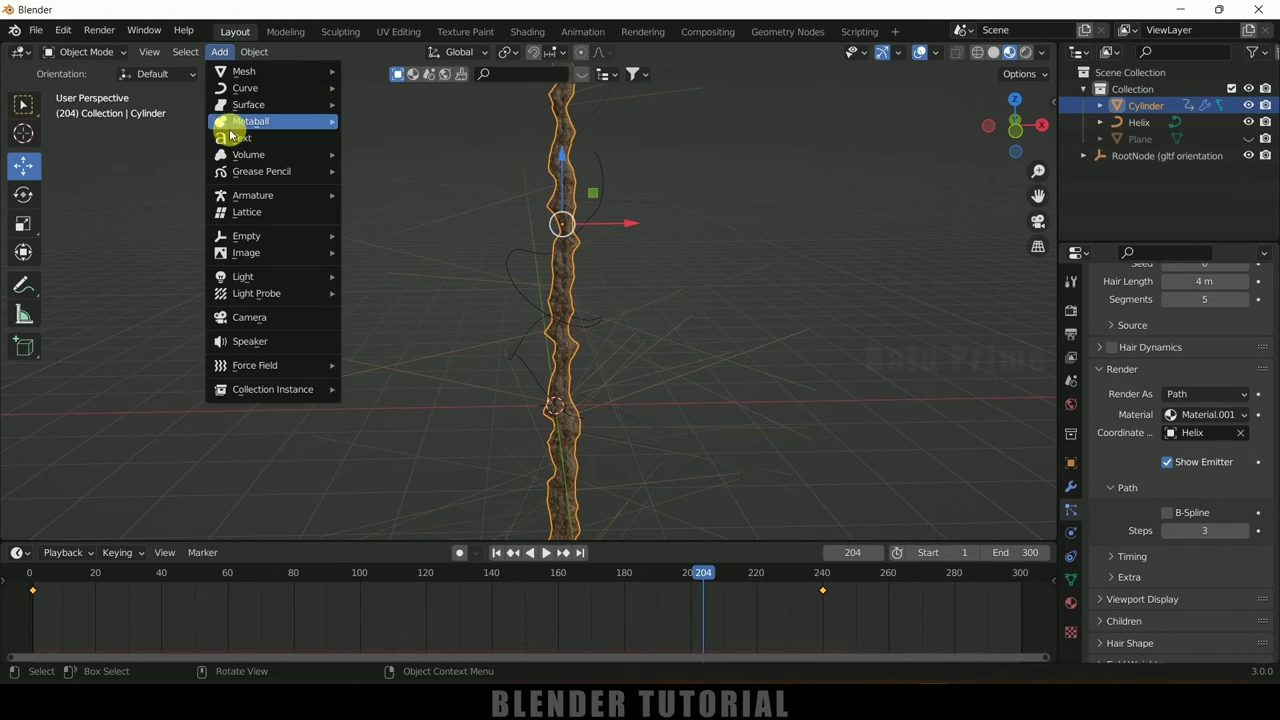
mouse_move(300, 252)
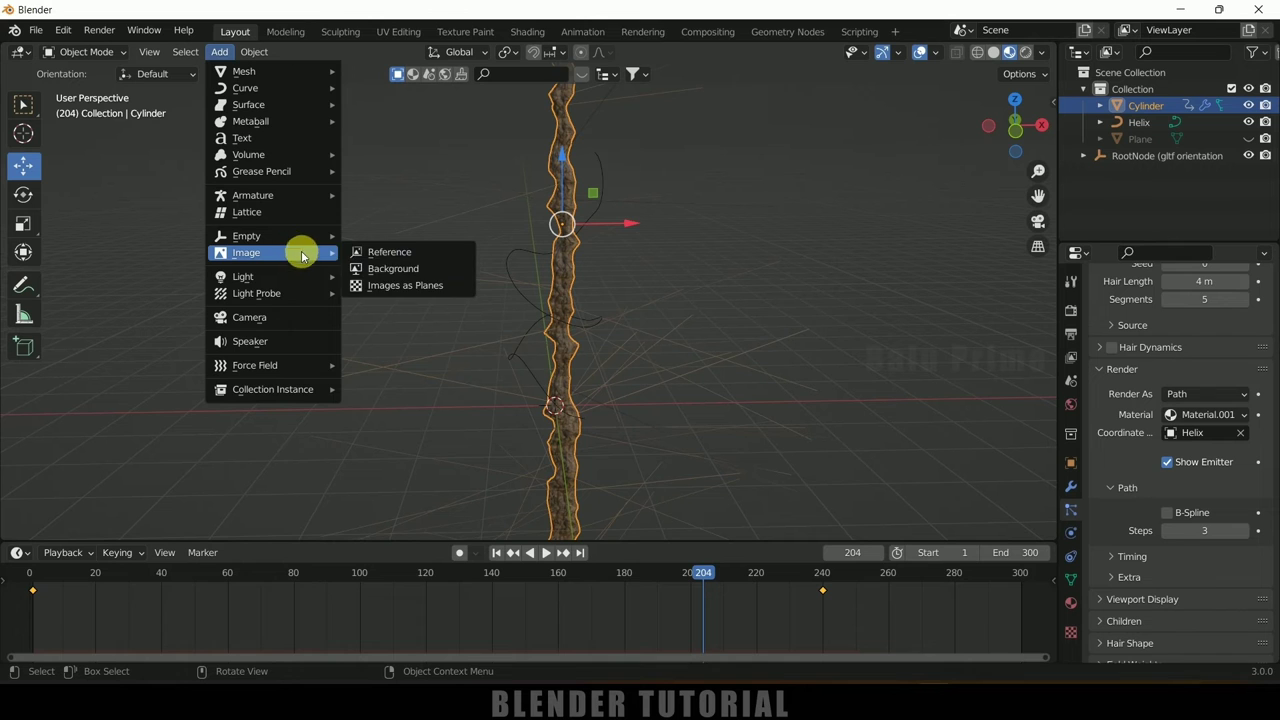
click(405, 289)
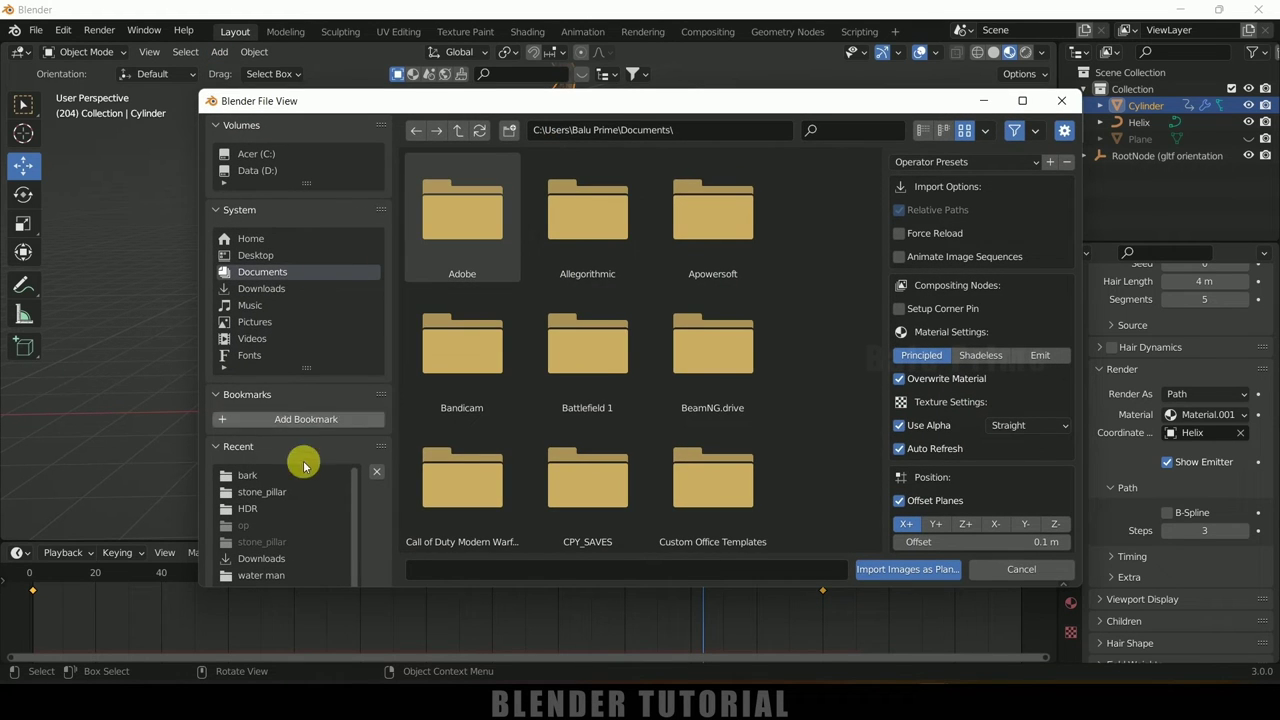
click(256, 485)
click(459, 131)
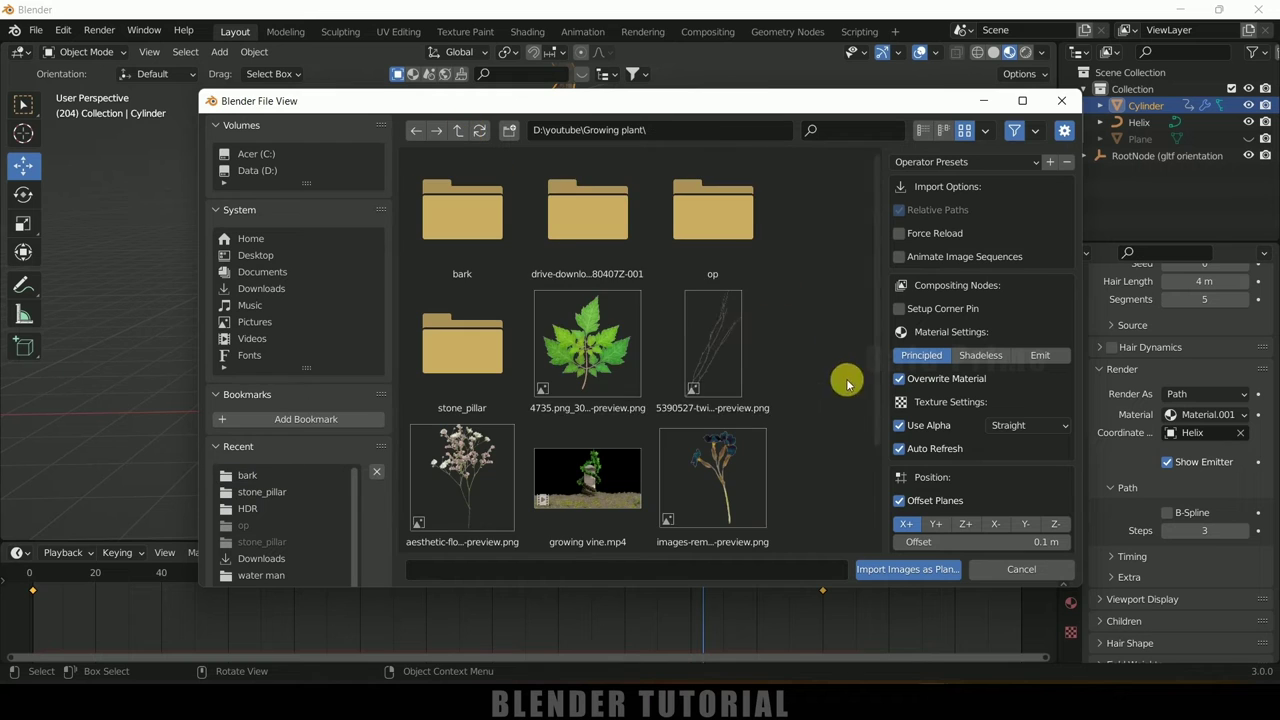
click(582, 370)
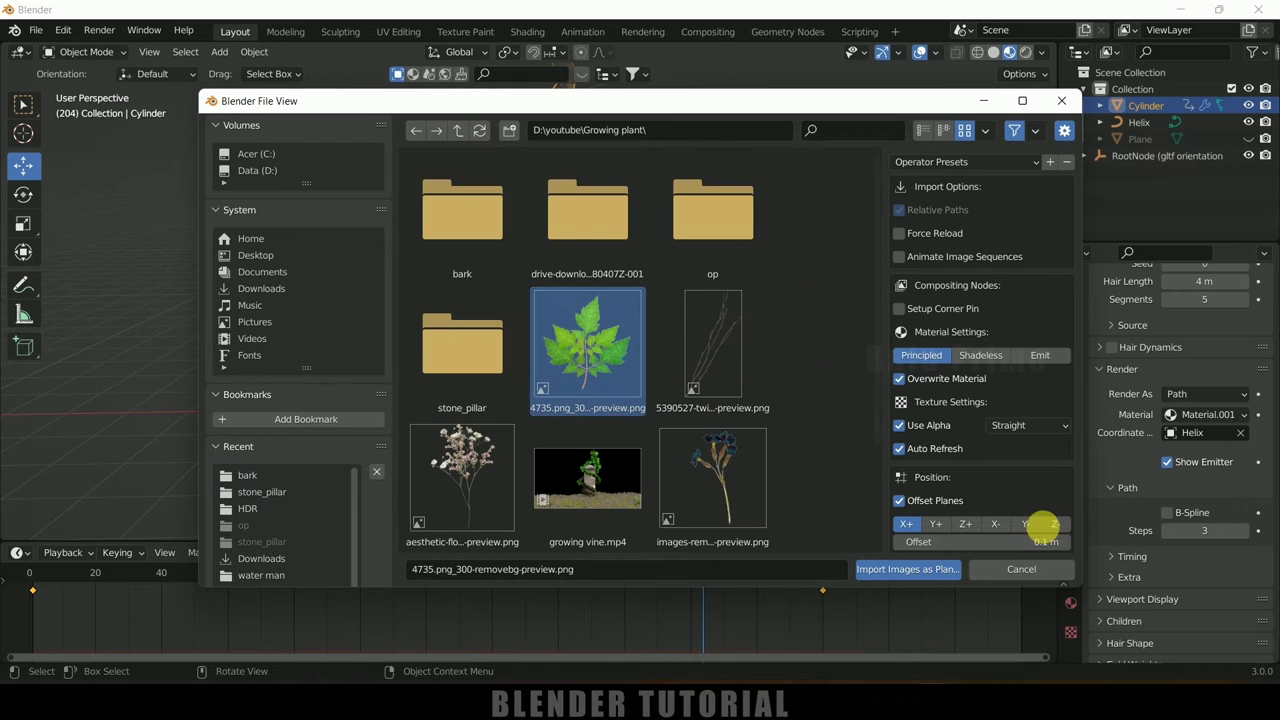
click(908, 570)
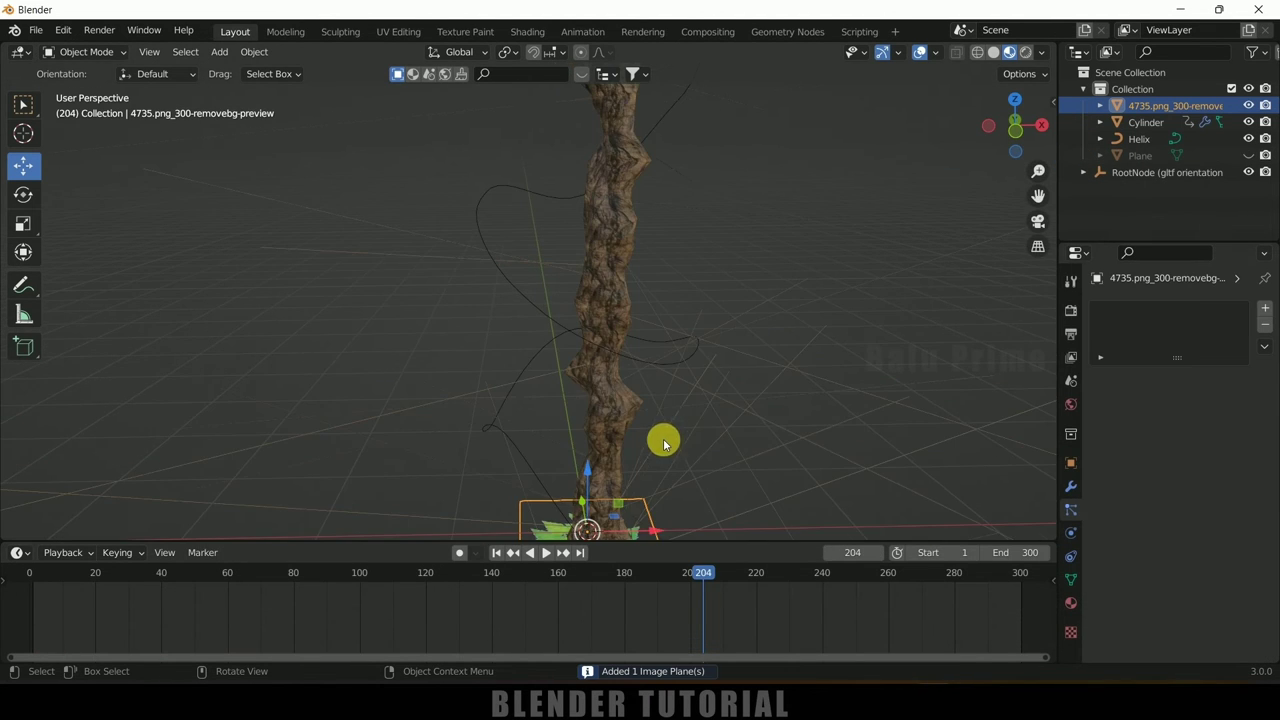
Scale up the leaf plane beside the bark vine, moving it about 0.25 m out along X and back
shift+scroll(714, 300, down, 3)
drag(612, 341, 540, 336)
middle_drag(557, 389, 723, 420)
scroll(720, 434, up, 4)
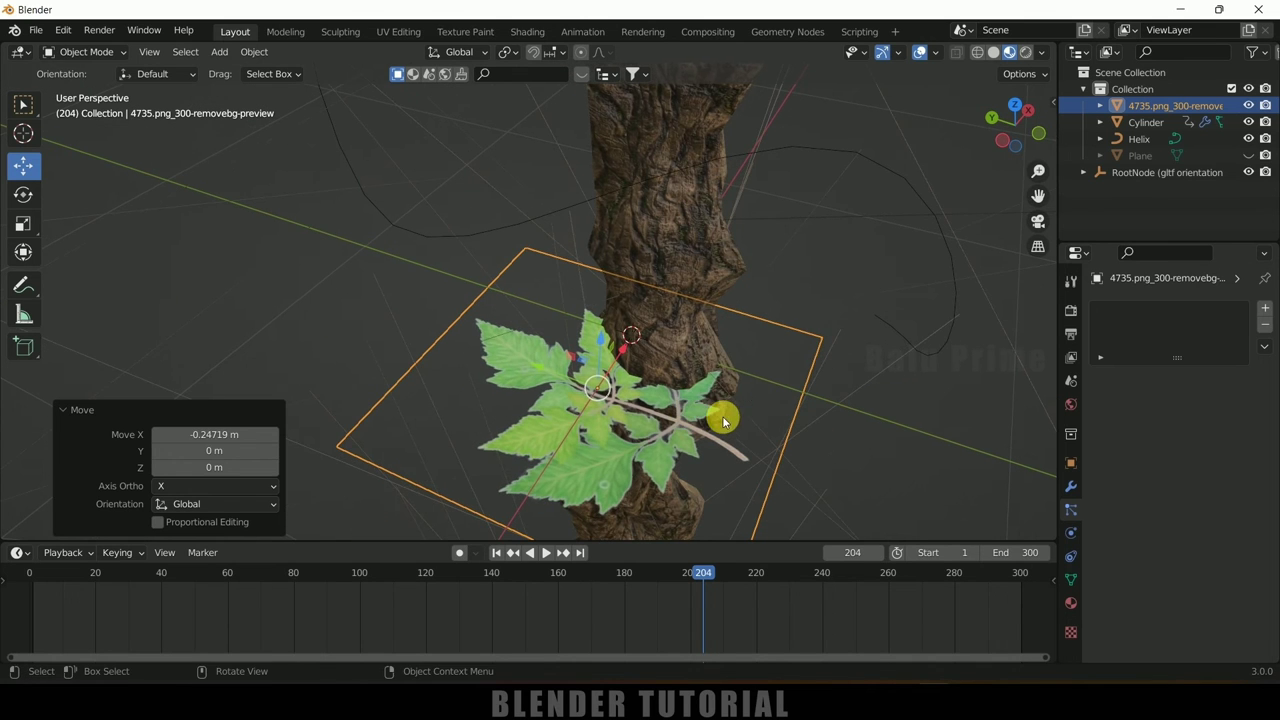
key(s)
click(849, 449)
middle_drag(849, 449, 706, 300)
key(g)
click(786, 288)
middle_drag(786, 288, 848, 400)
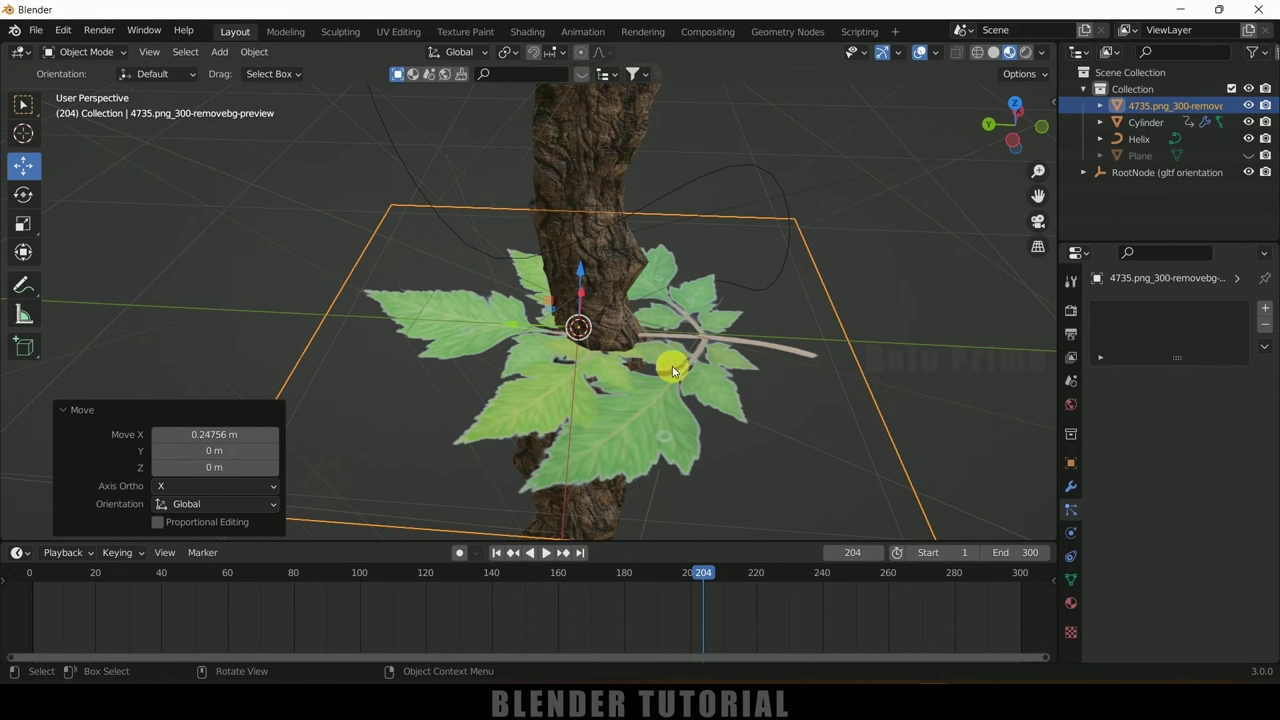
Select the leaf plane and move it along Y well clear of the vine
scroll(792, 372, down, 3)
click(606, 366)
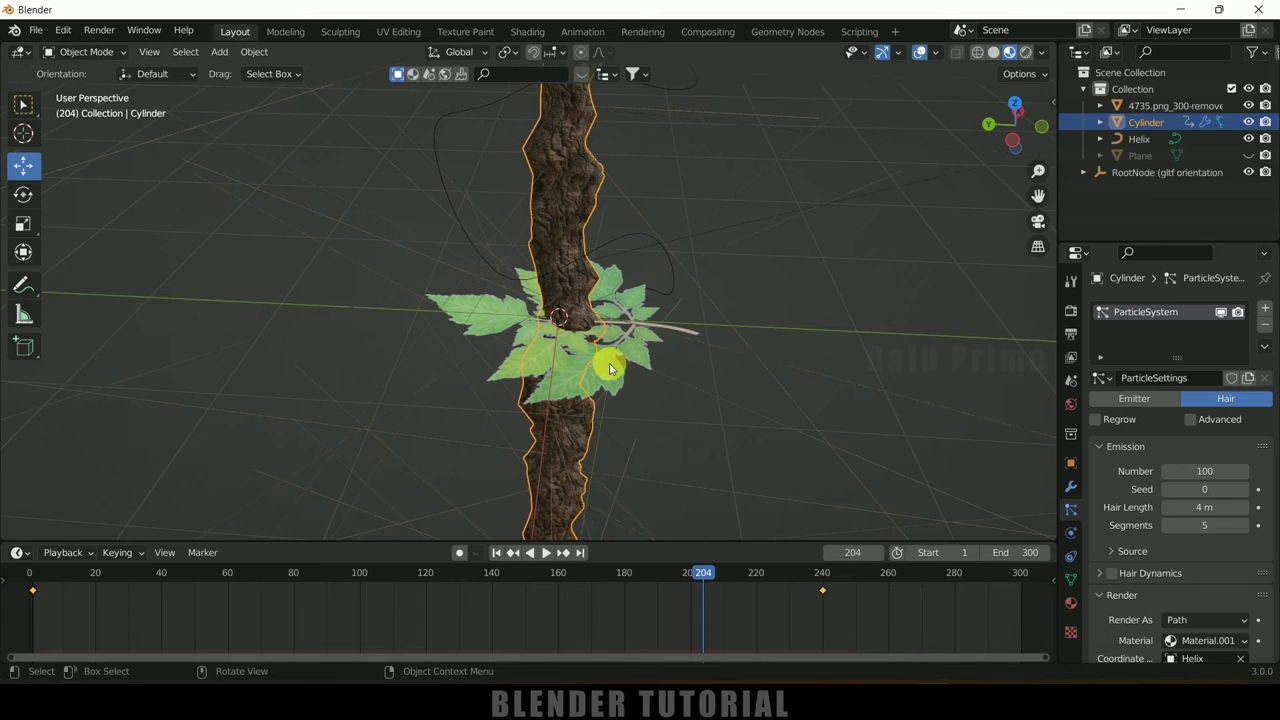
scroll(600, 362, down, 2)
click(493, 309)
scroll(611, 354, down, 2)
drag(483, 324, 140, 305)
shift+middle_drag(229, 329, 378, 352)
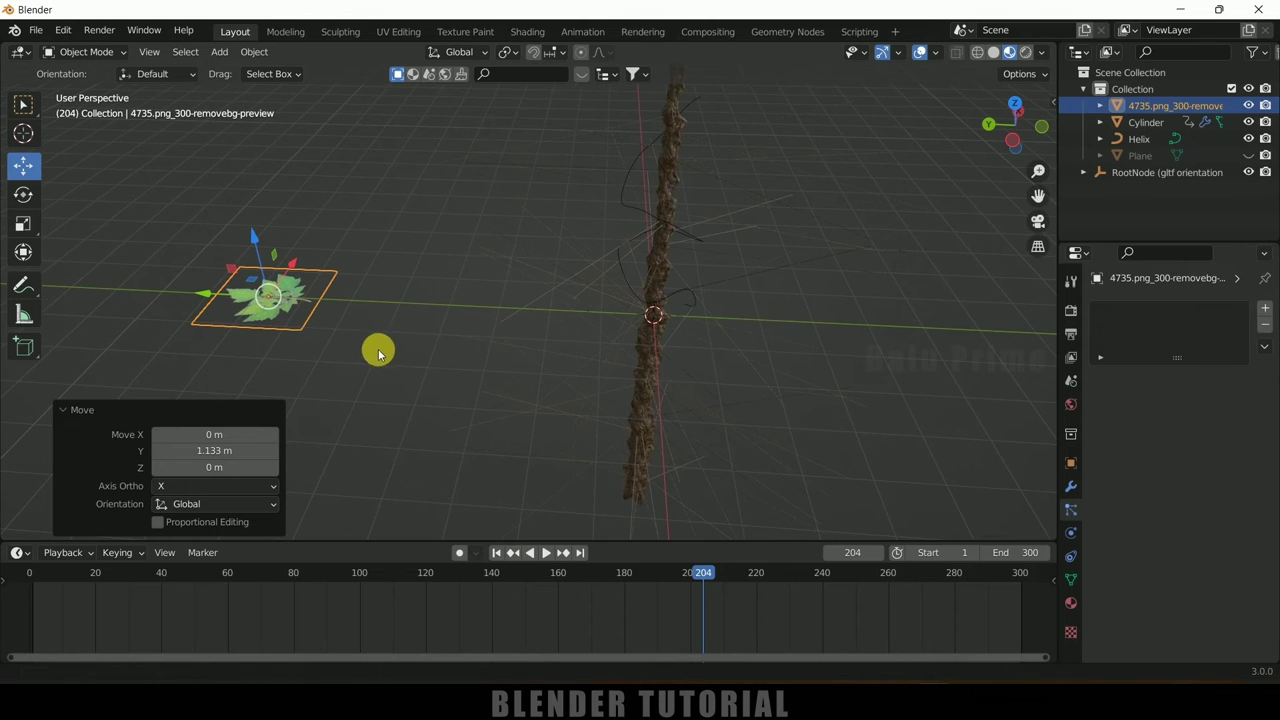
Import the blue flower image images-removebg-preview.png from the Growing plant folder as an image plane
click(224, 56)
mouse_move(264, 250)
click(412, 286)
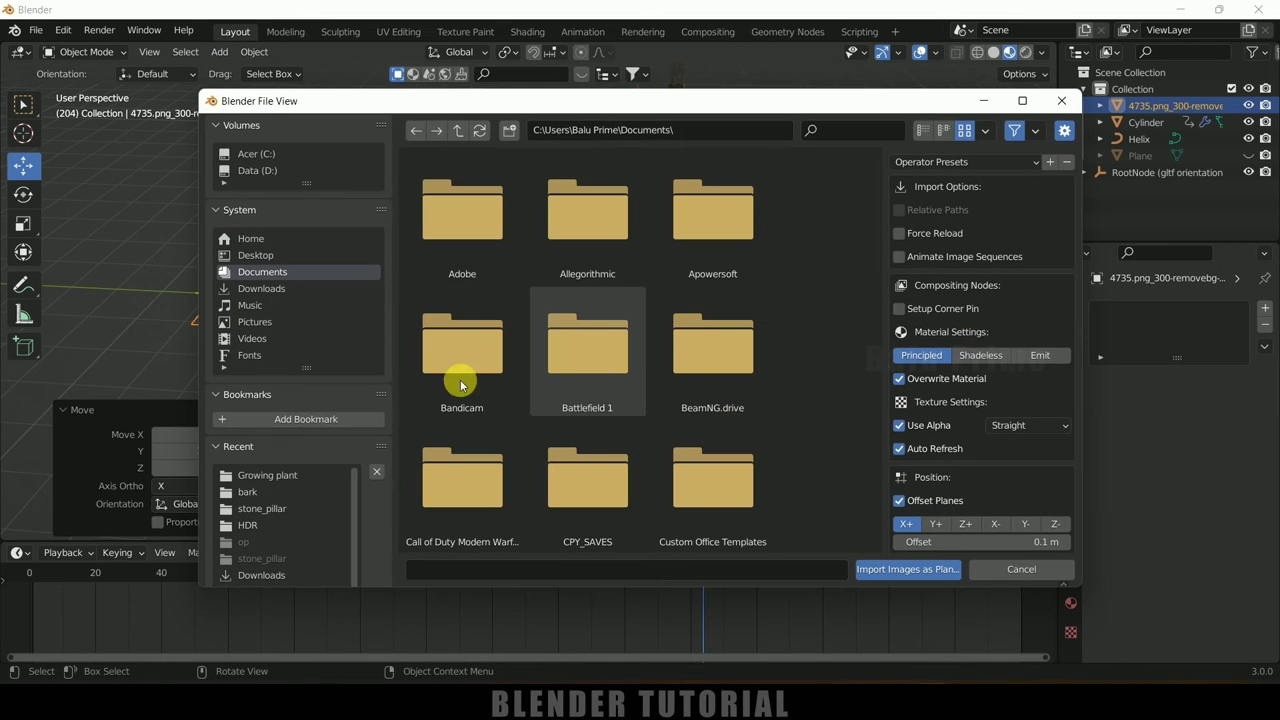
click(272, 475)
scroll(642, 450, down, 3)
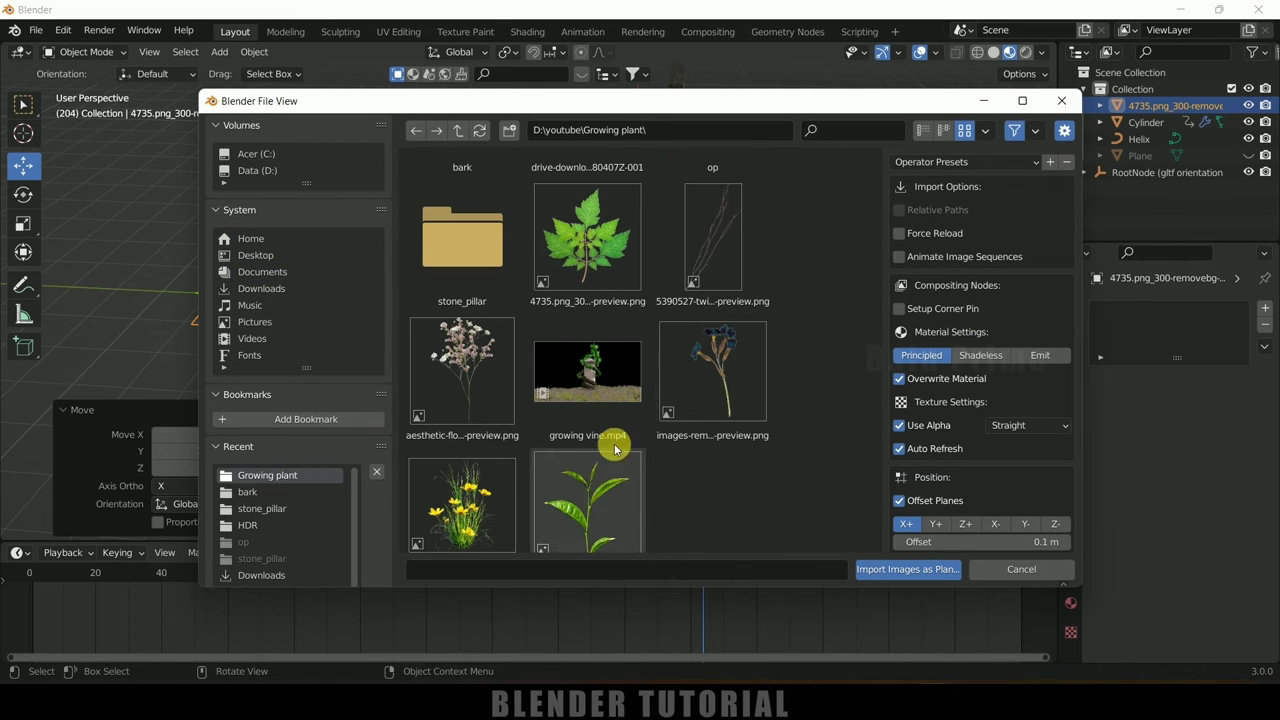
click(715, 370)
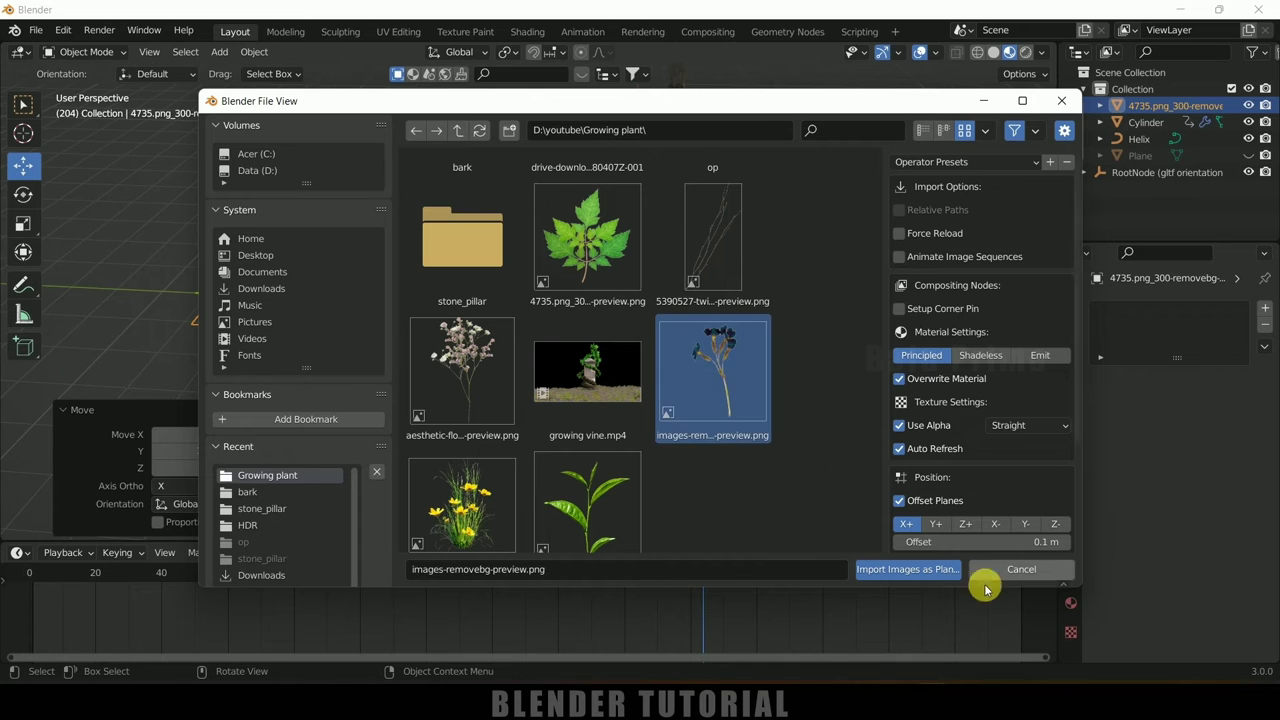
click(903, 567)
Scale the flower plane and place it beside the leaf plane, moving it about 7.75 m along Y and -1.64 m along X
key(s)
click(795, 360)
drag(600, 316, 205, 300)
key(g)
key(x)
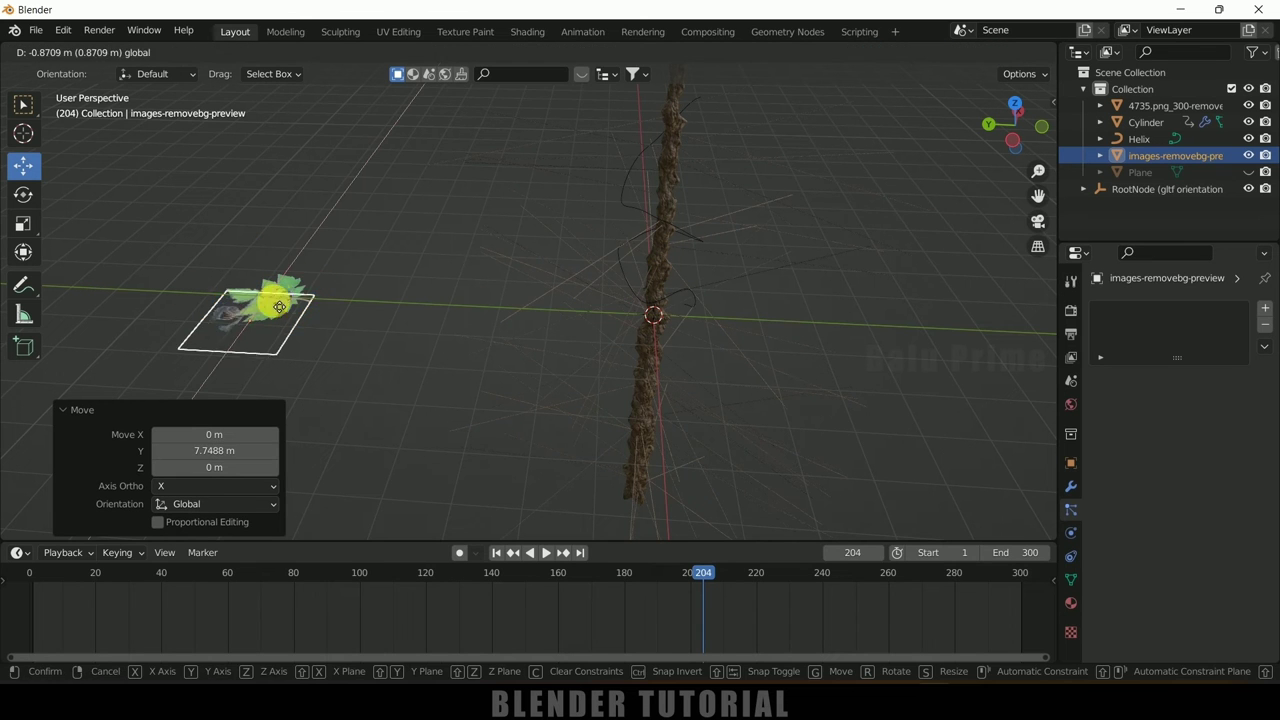
click(300, 326)
scroll(306, 336, up, 3)
shift+middle_drag(312, 346, 703, 337)
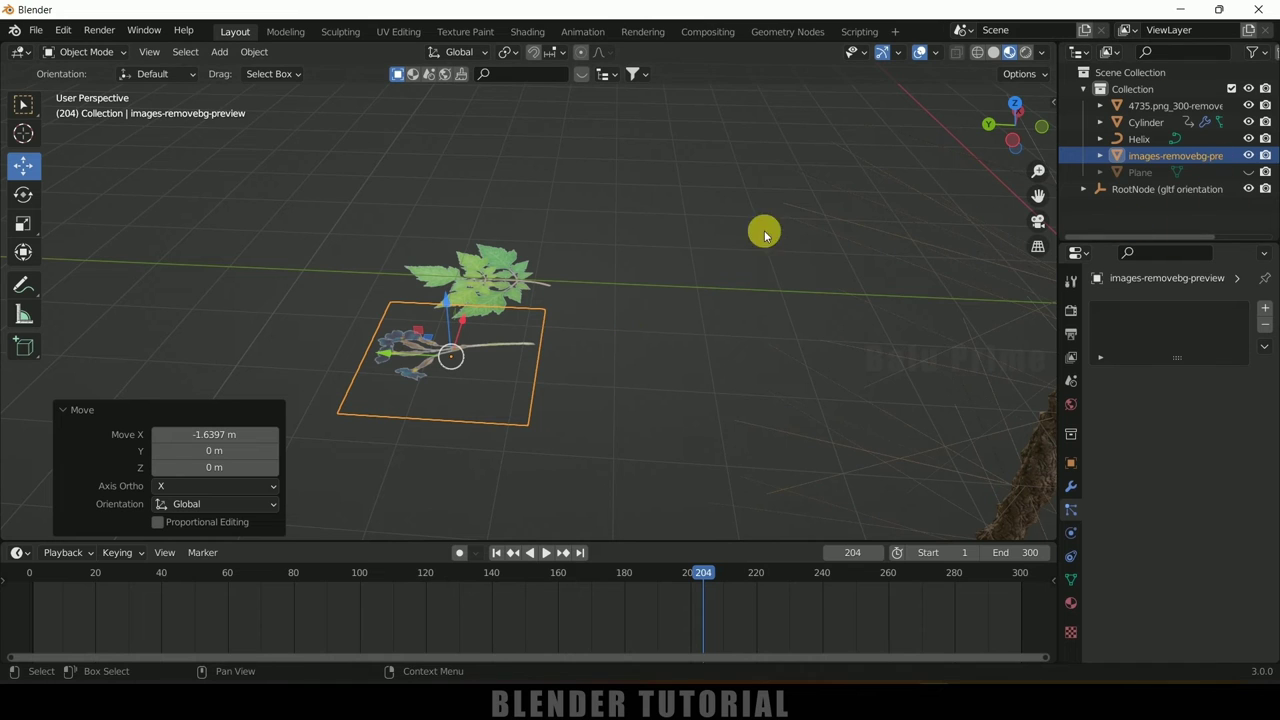
Create a new collection named twig and move the leaf and flower planes into it
right_click(1137, 217)
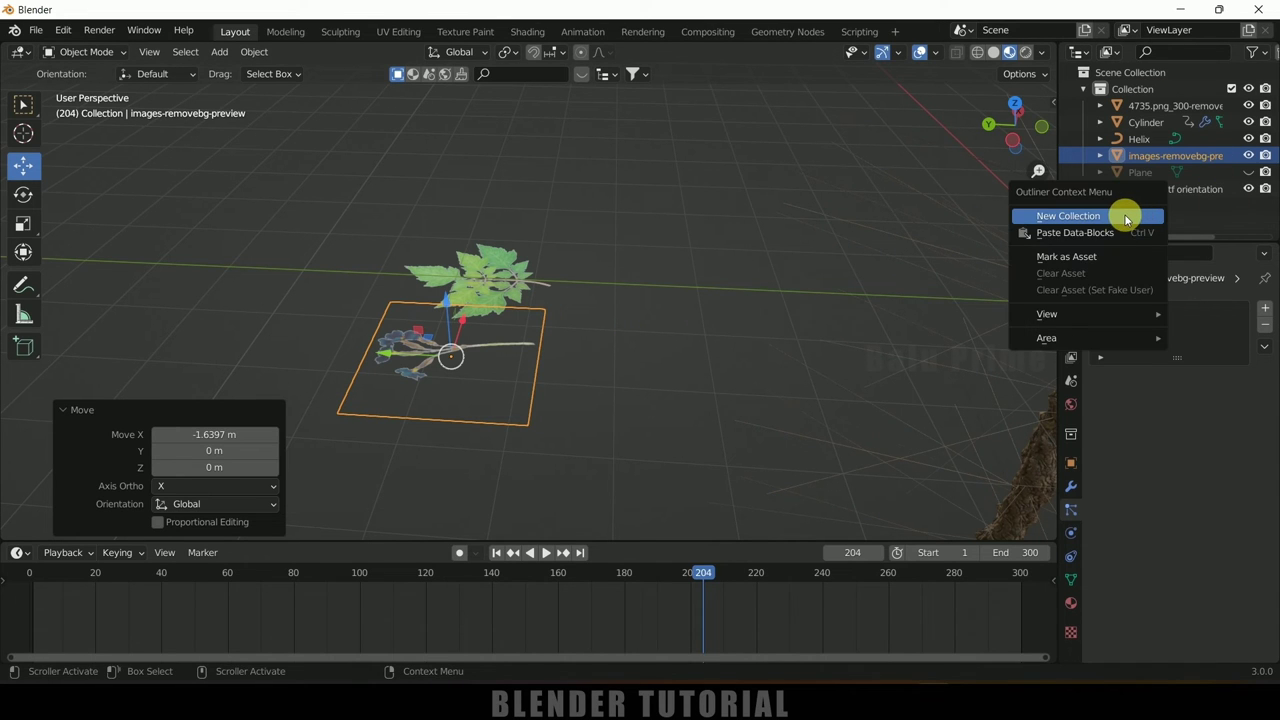
click(1126, 217)
click(490, 291)
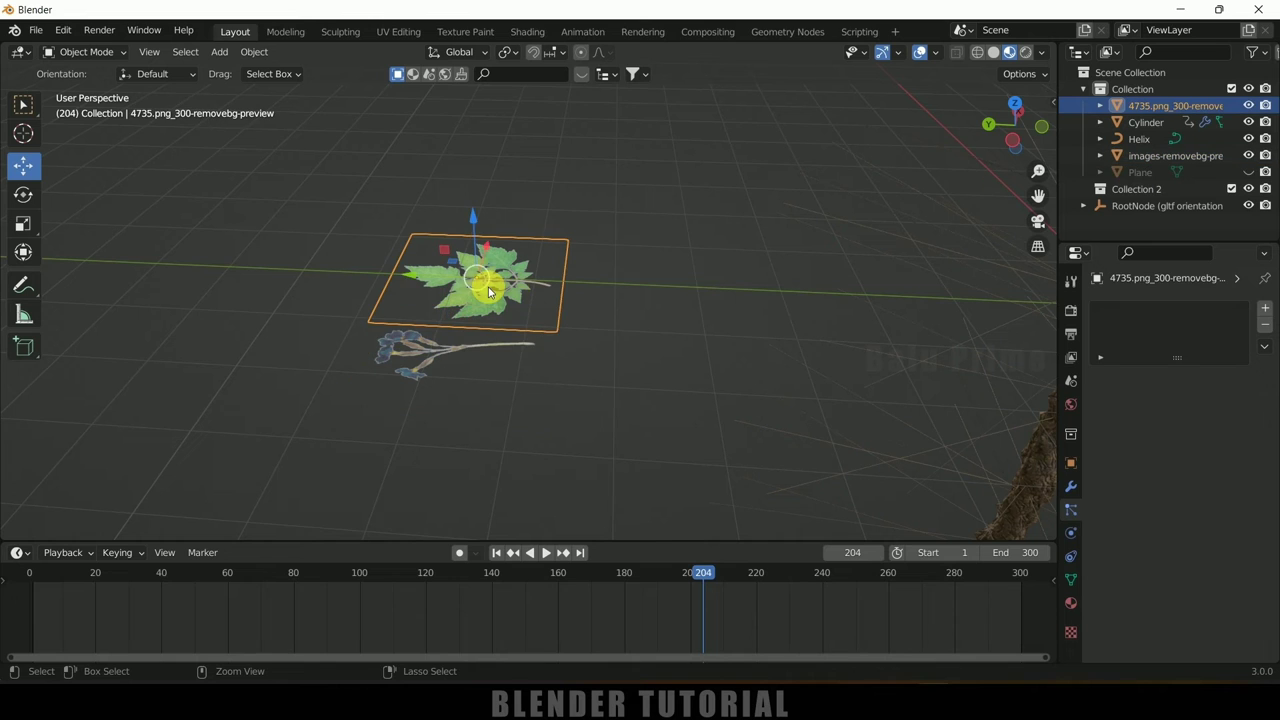
shift+click(488, 337)
drag(1157, 157, 1118, 193)
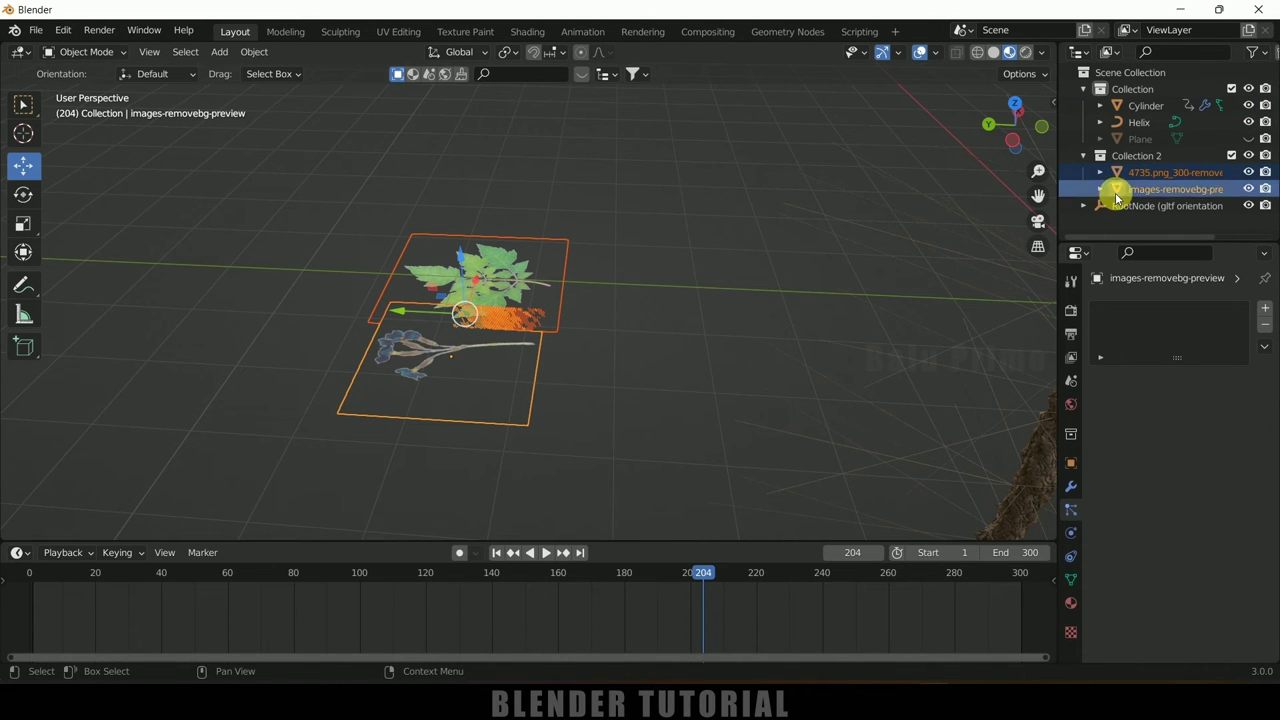
double_click(1140, 156)
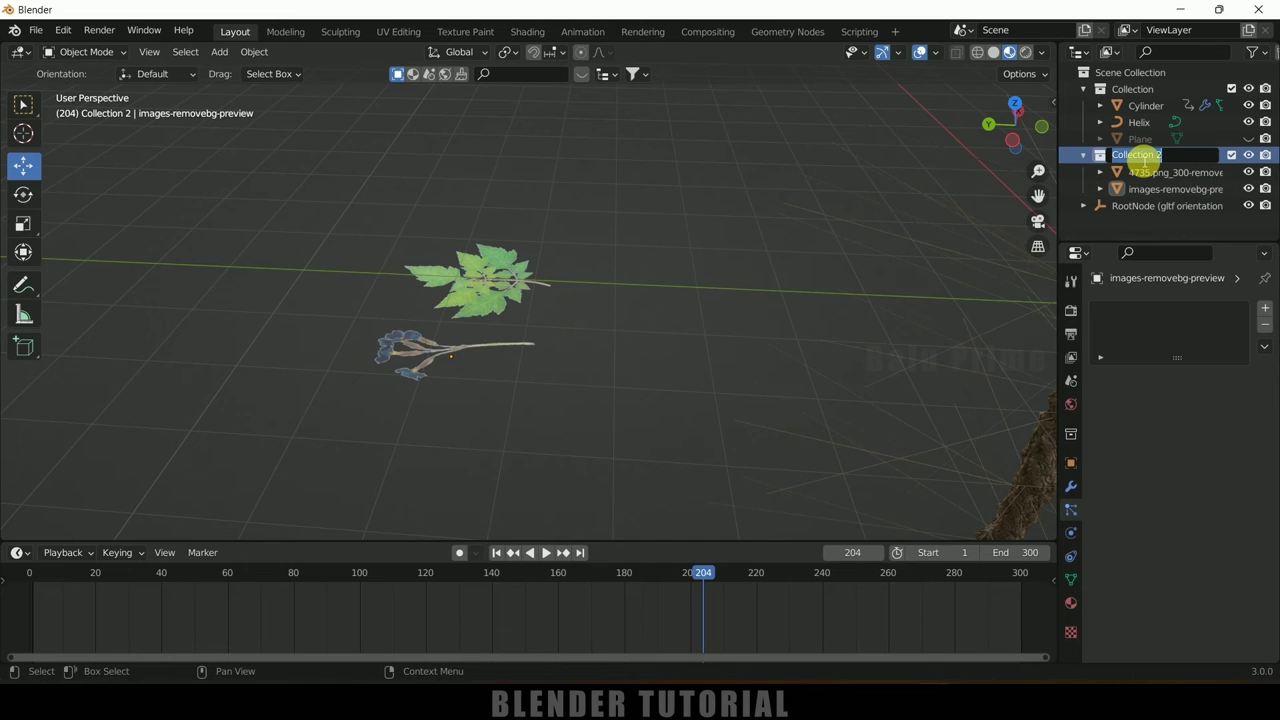
text(twig)
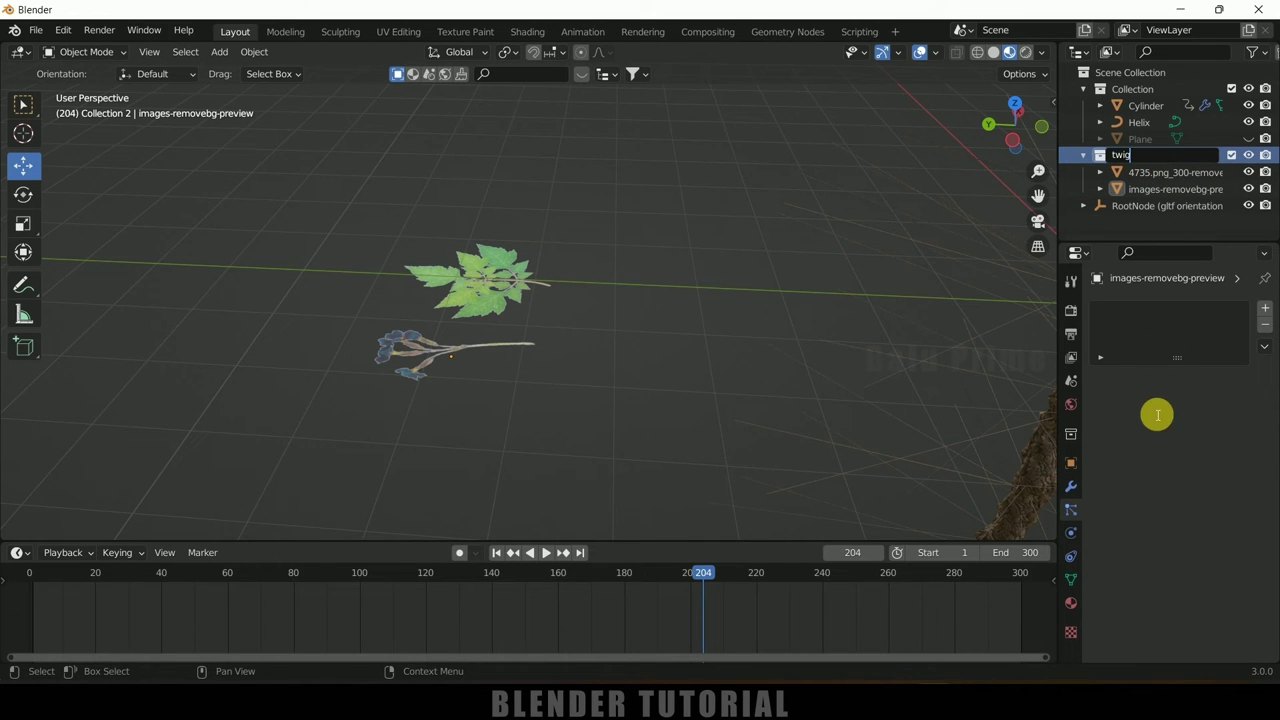
key(Return)
Select the bark cylinder and set its hair particle system to render as Collection
middle_drag(572, 332, 357, 271)
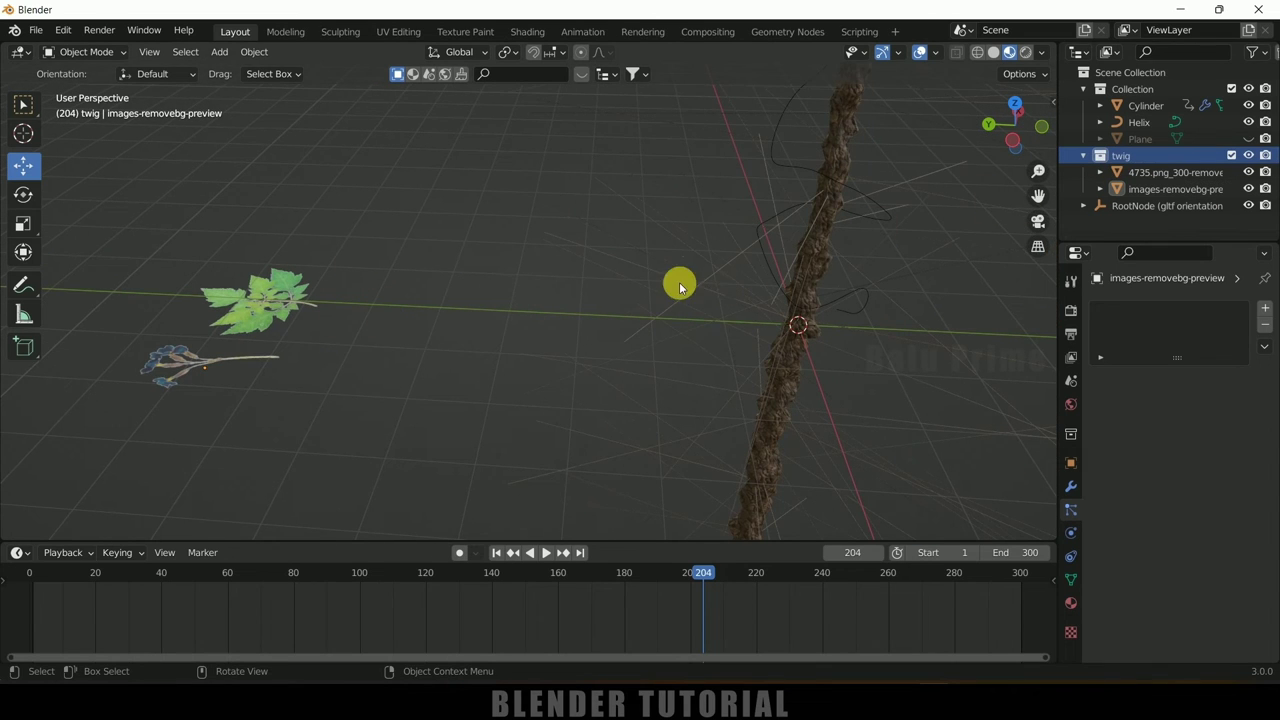
middle_drag(714, 286, 740, 286)
click(757, 188)
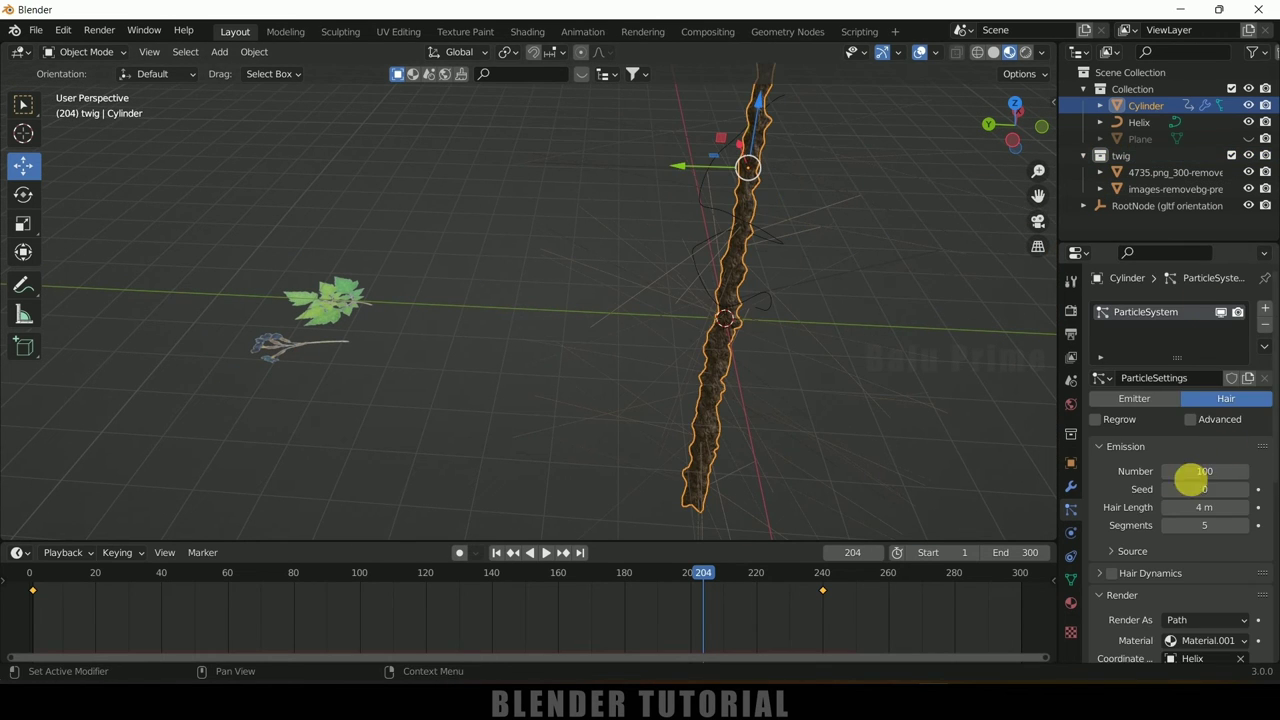
scroll(1129, 485, down, 5)
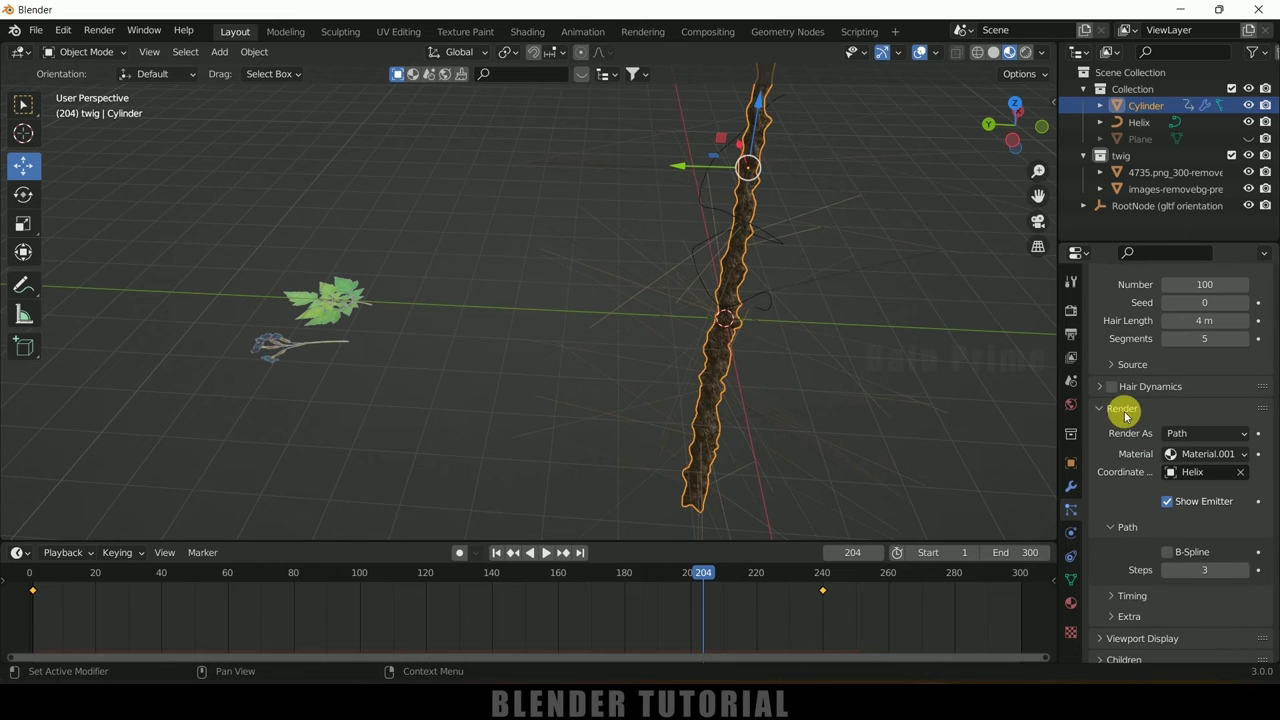
click(1200, 433)
click(1165, 507)
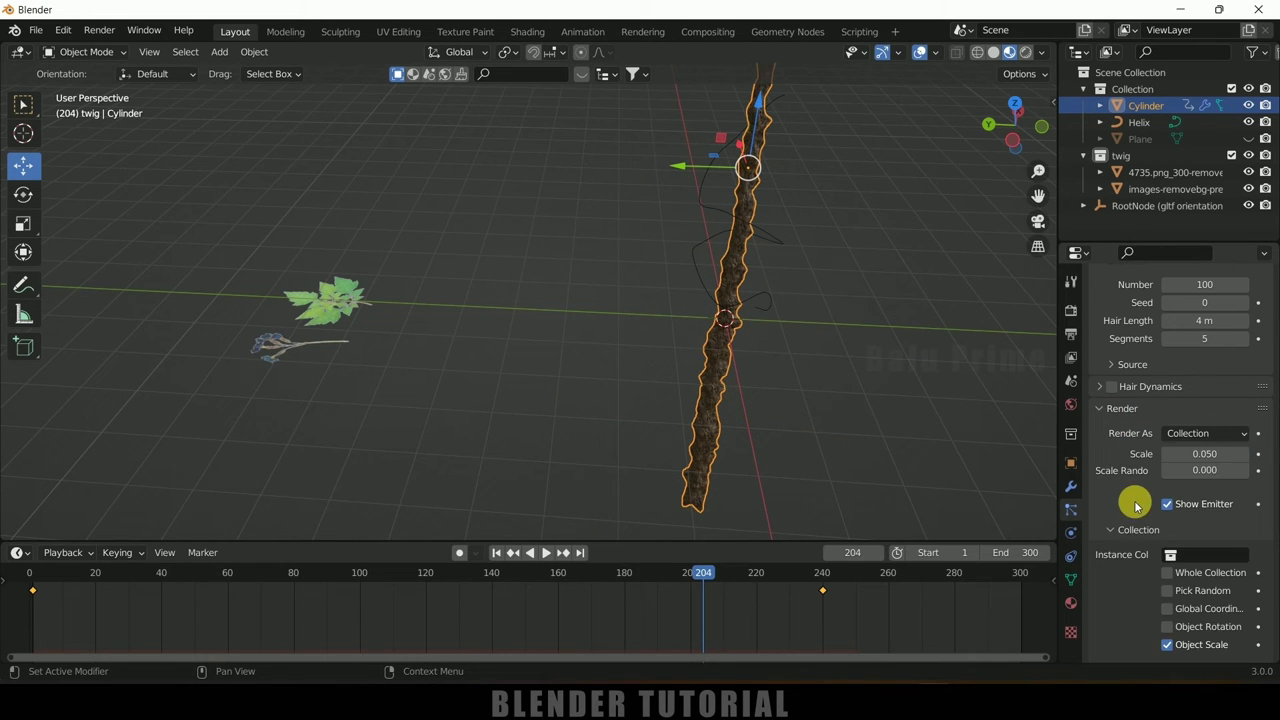
Assign the twig collection as the hair's instance collection, deselect the vine and inspect the foliage up close
scroll(1128, 503, down, 4)
click(1204, 422)
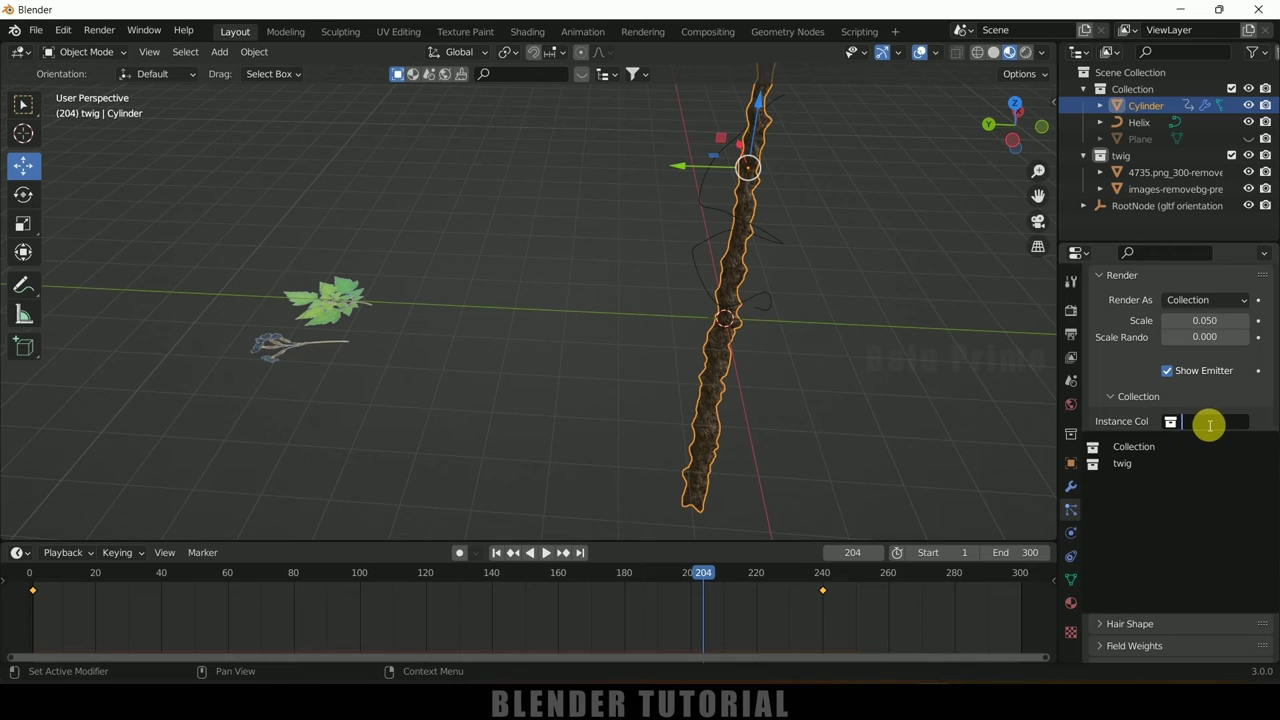
click(1140, 464)
scroll(866, 391, up, 5)
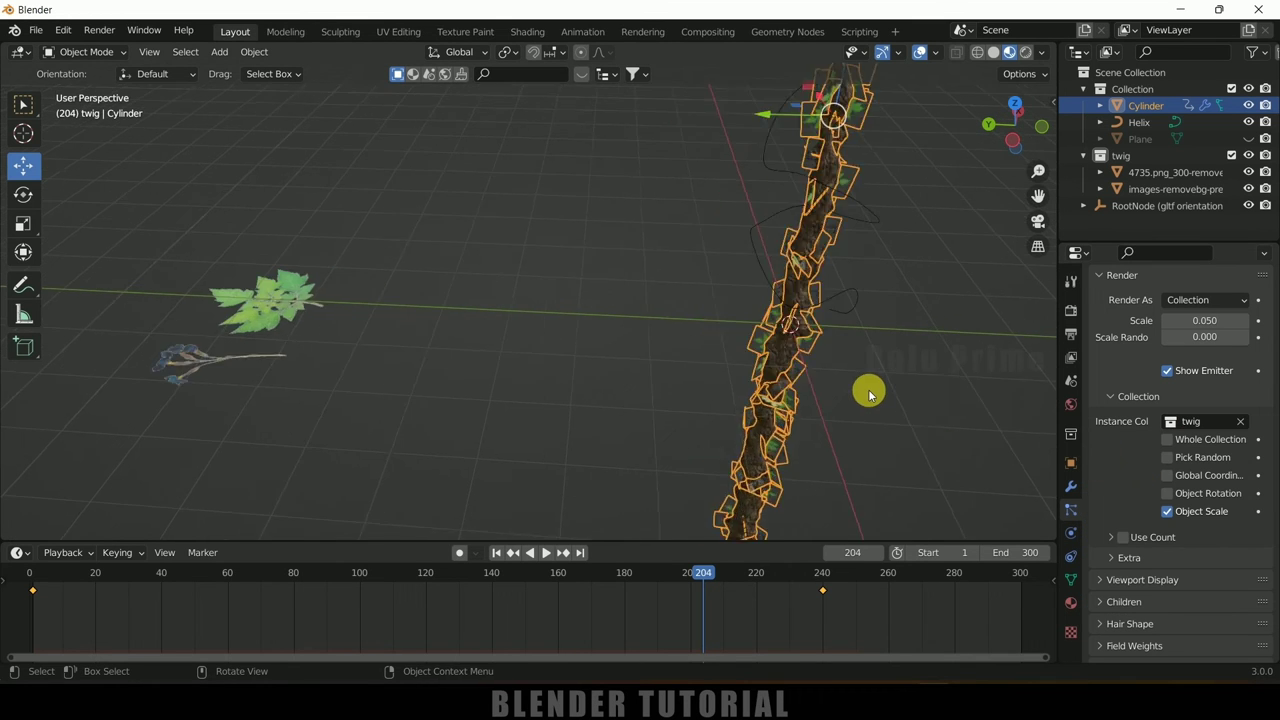
click(789, 274)
middle_drag(789, 274, 731, 346)
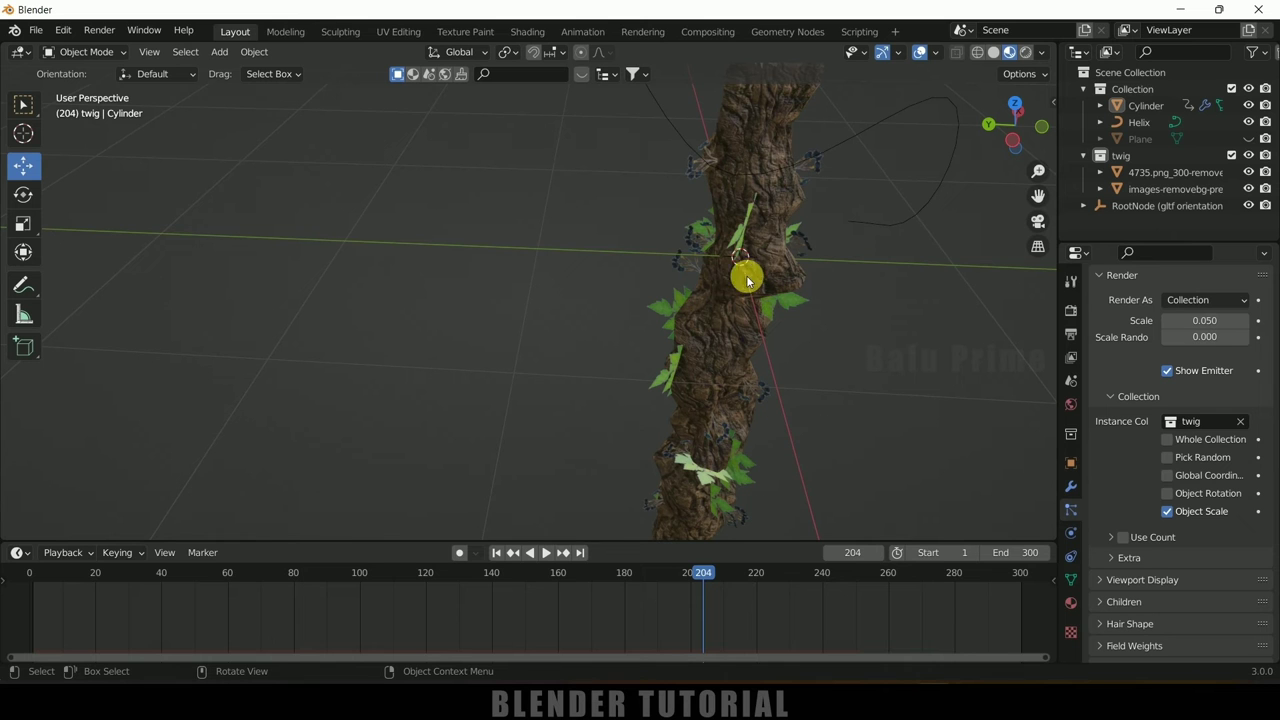
mouse_move(830, 313)
middle_down()
mouse_move(777, 314)
mouse_move(889, 360)
mouse_move(479, 271)
mouse_move(490, 275)
middle_up()
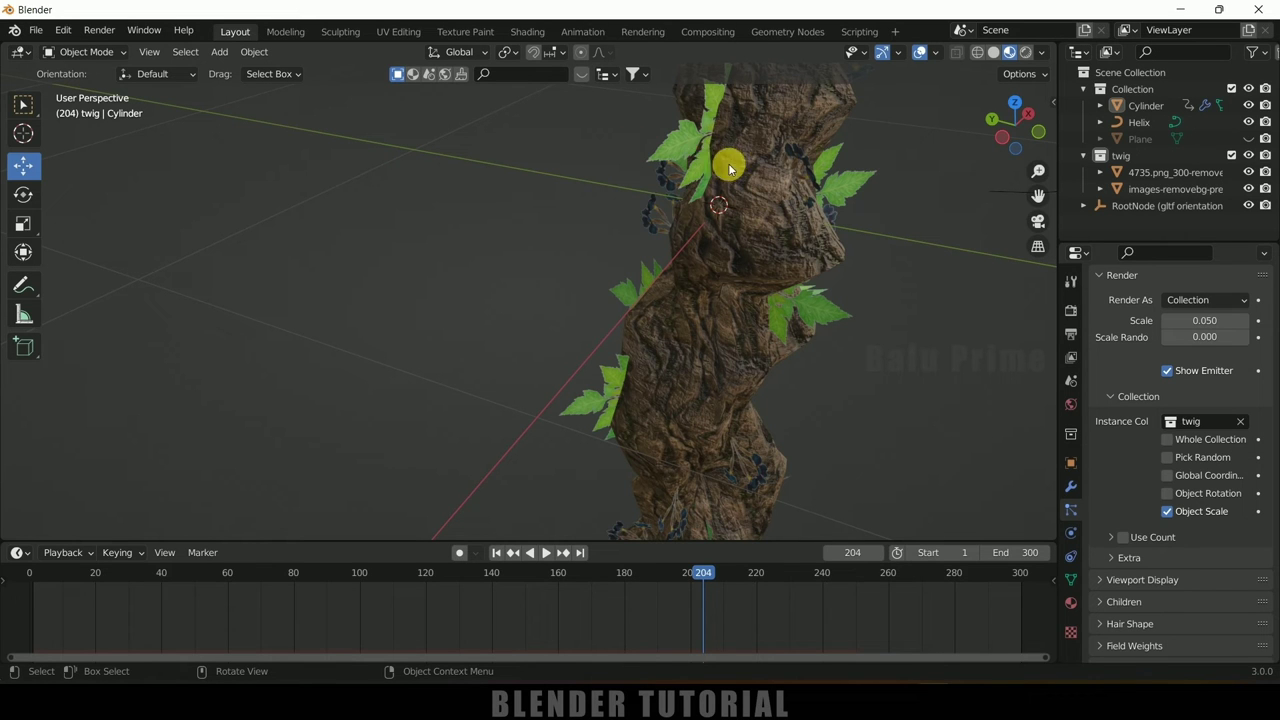
Place the 3D cursor on the leaf's stem near its base in top view and set the leaf plane's origin to it
middle_drag(721, 163, 509, 219)
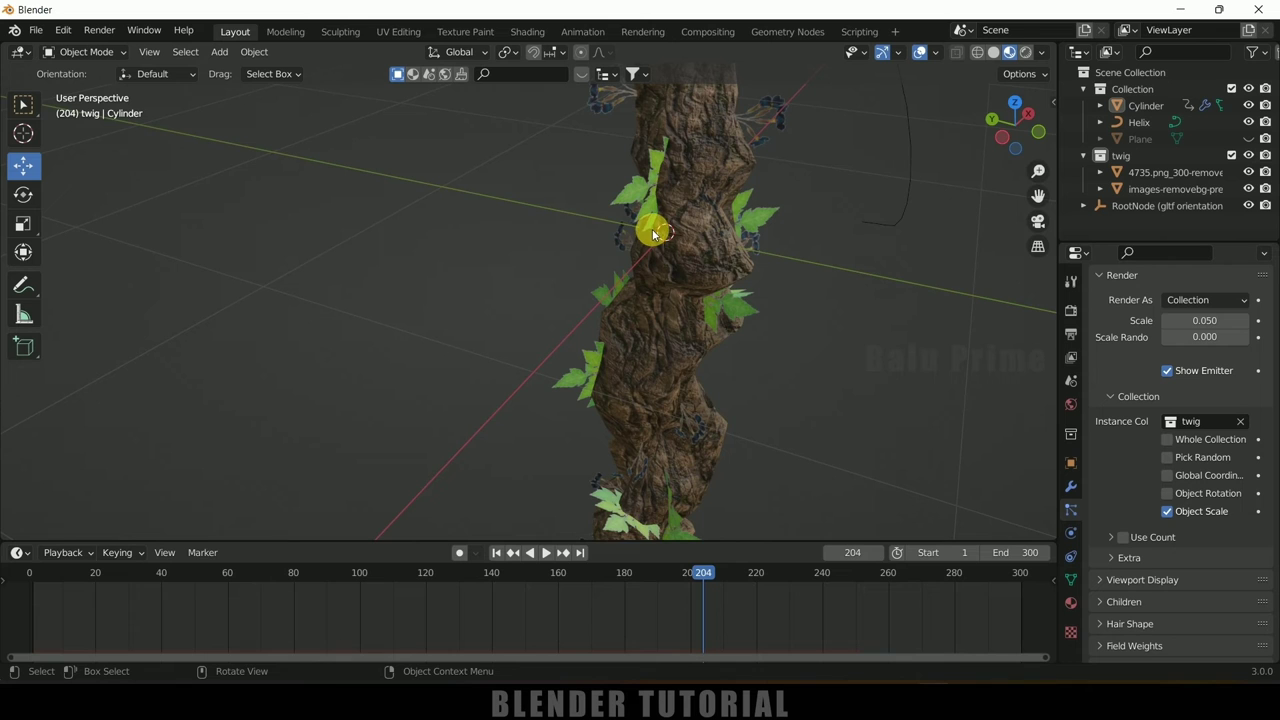
shift+middle_drag(500, 226, 843, 340)
shift+middle_drag(463, 271, 451, 343)
click(311, 290)
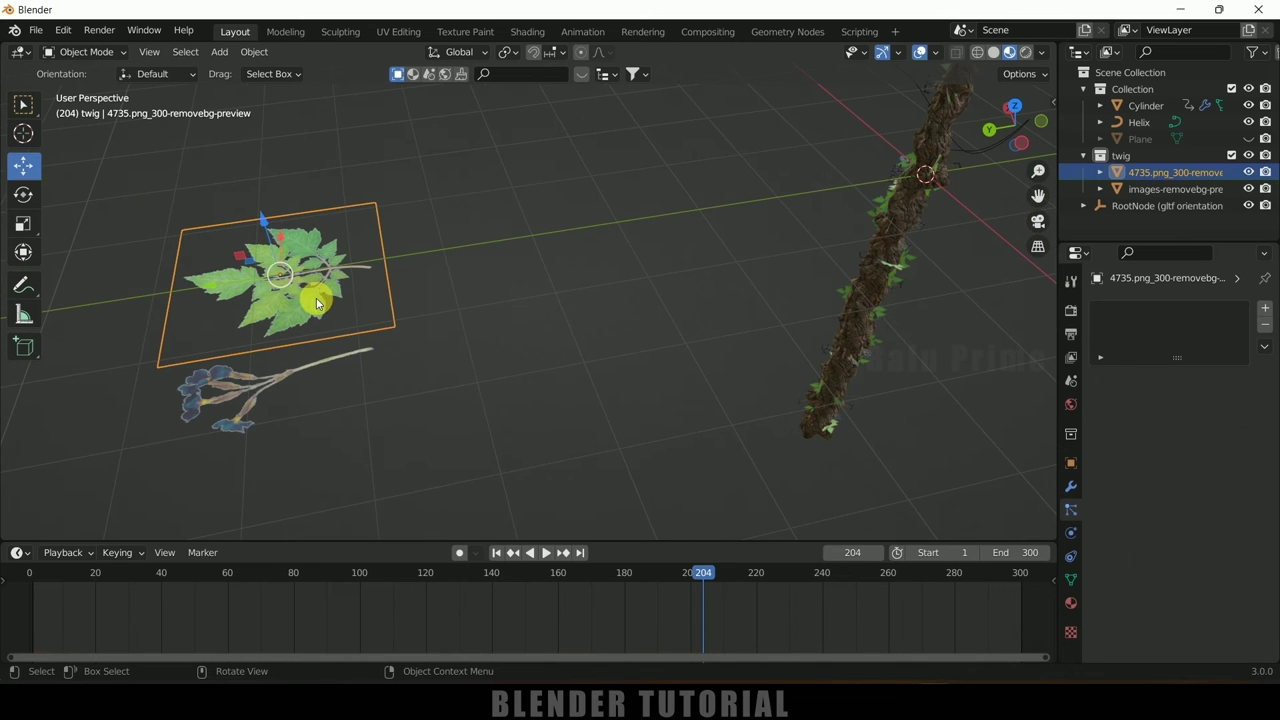
middle_drag(296, 276, 418, 277)
key(KP_7)
shift+middle_drag(417, 194, 73, 233)
click(22, 134)
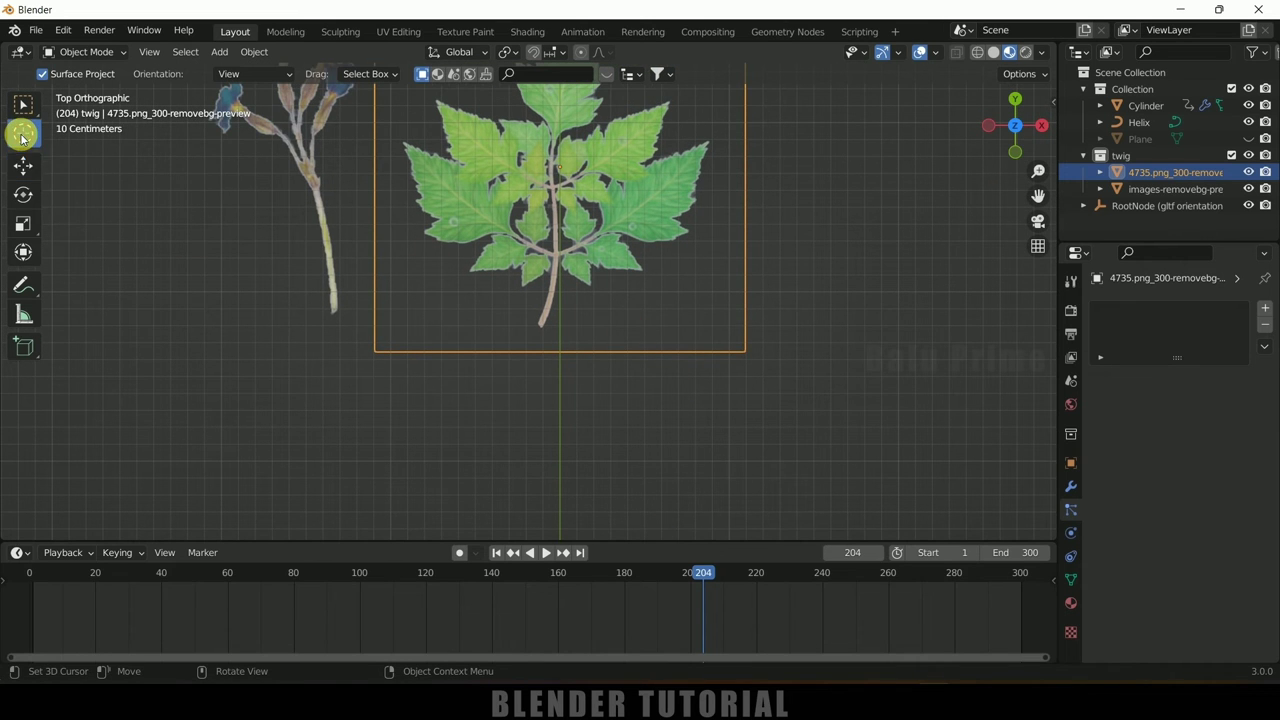
click(553, 288)
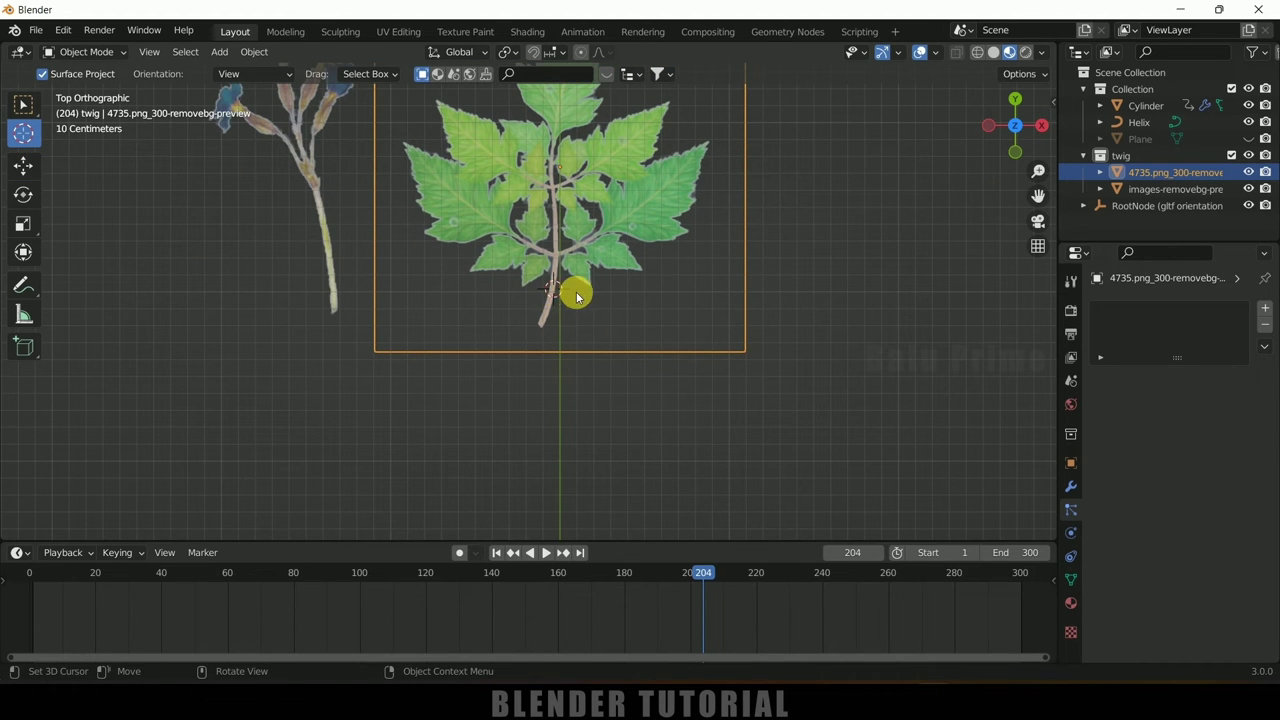
click(253, 52)
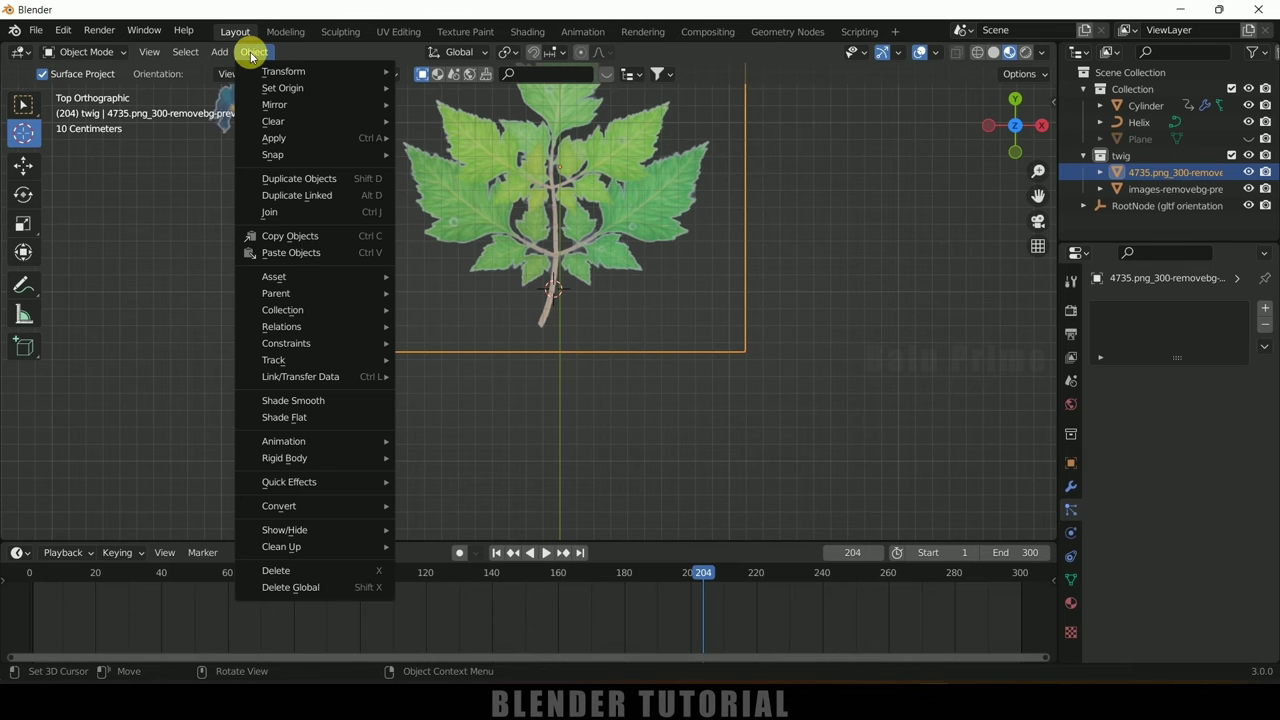
mouse_move(310, 88)
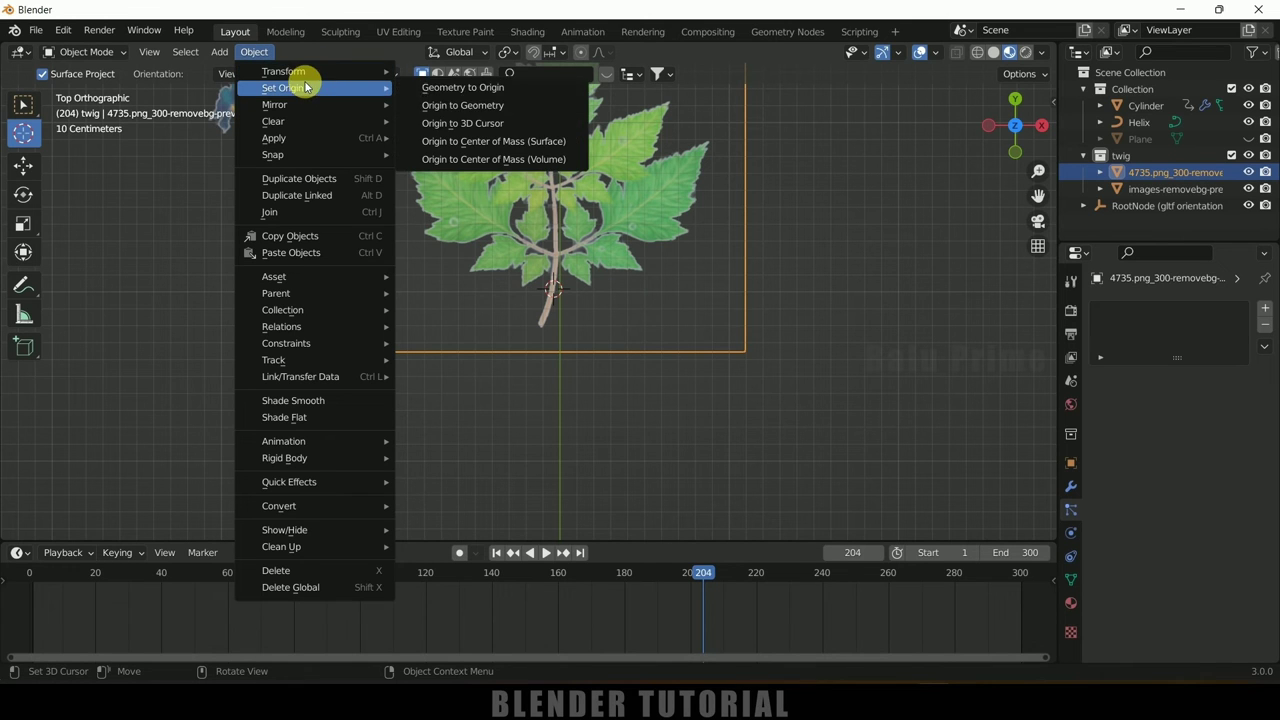
click(458, 124)
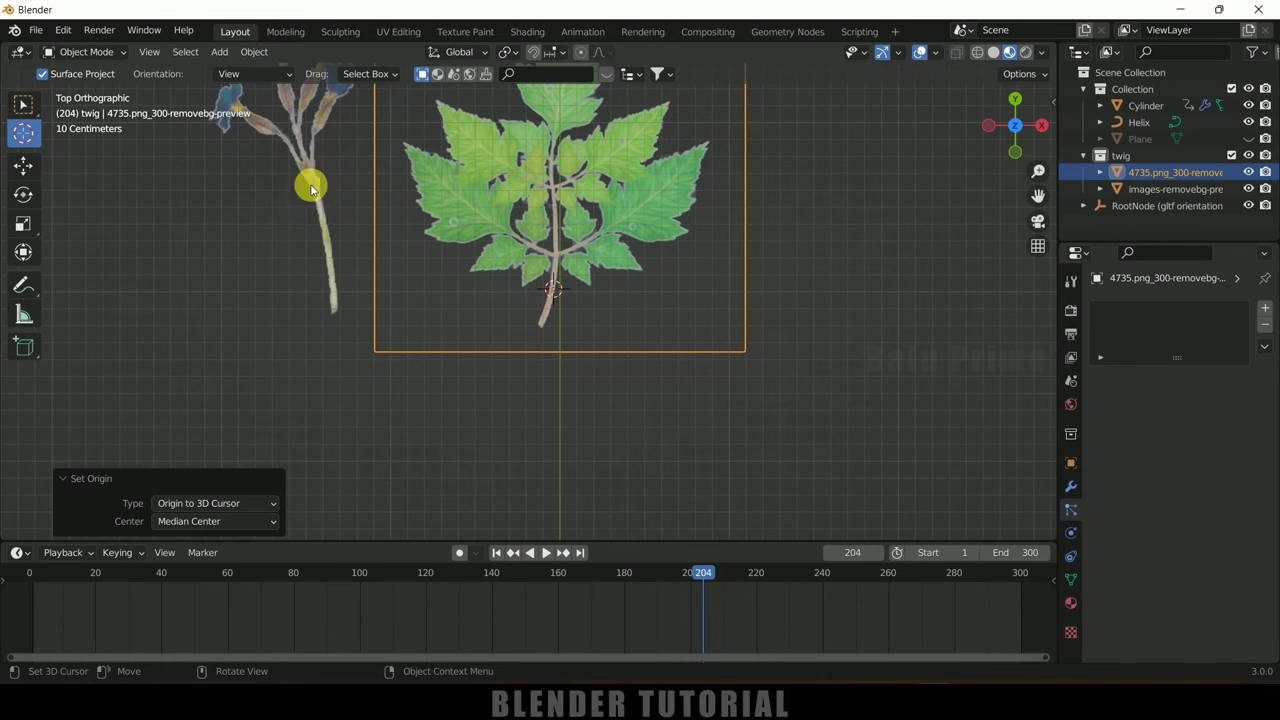
click(24, 165)
Place the 3D cursor near the base of the flower's stem and set the flower plane's origin to it
shift+middle_drag(502, 310, 709, 346)
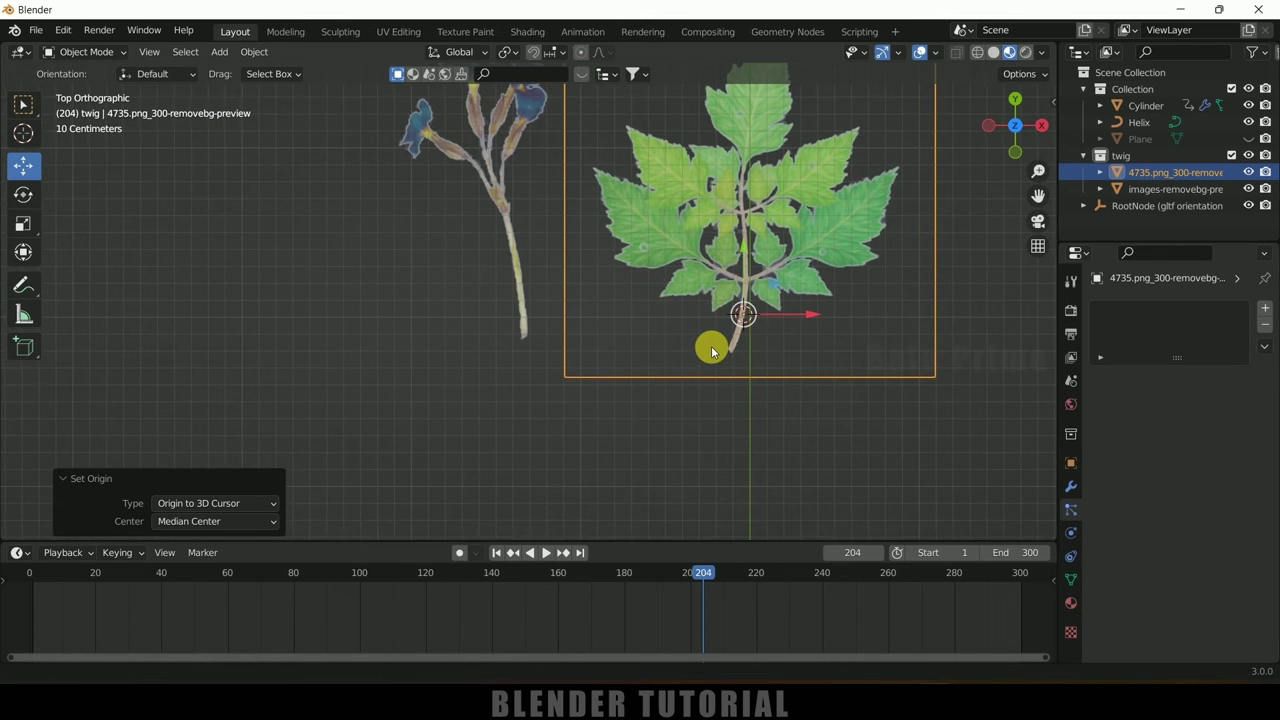
click(499, 185)
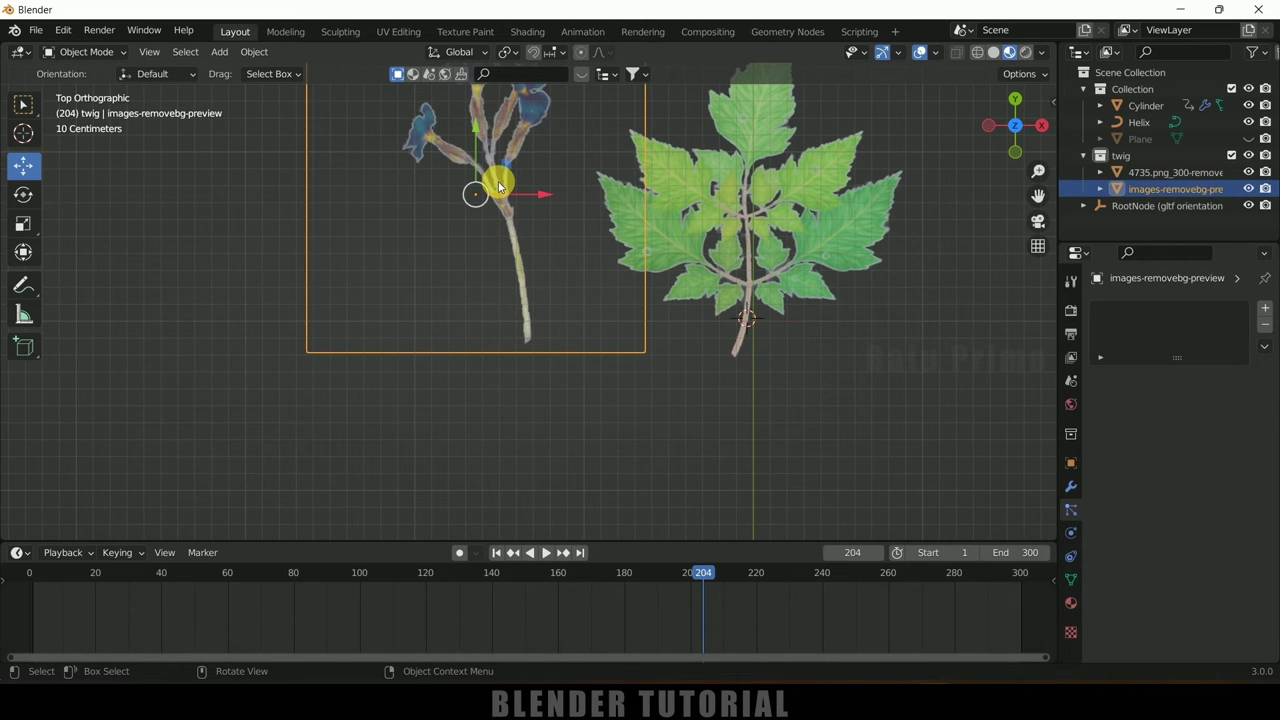
click(24, 132)
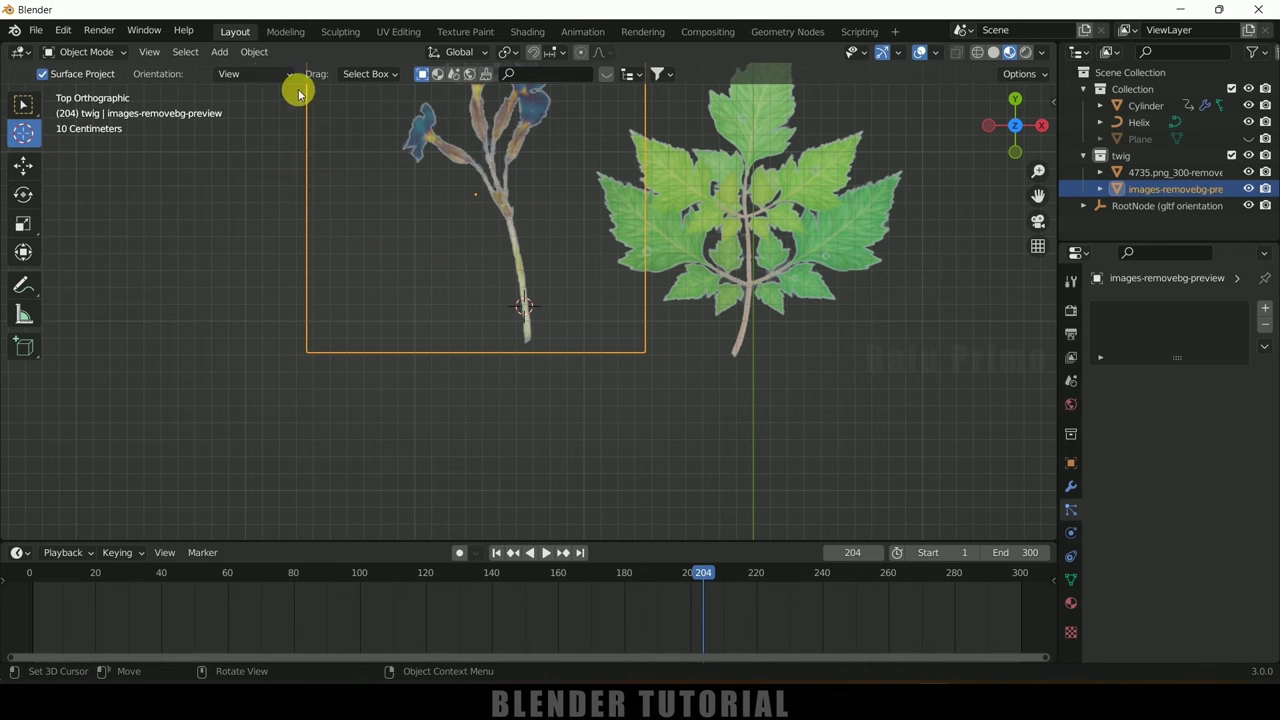
click(250, 52)
mouse_move(293, 88)
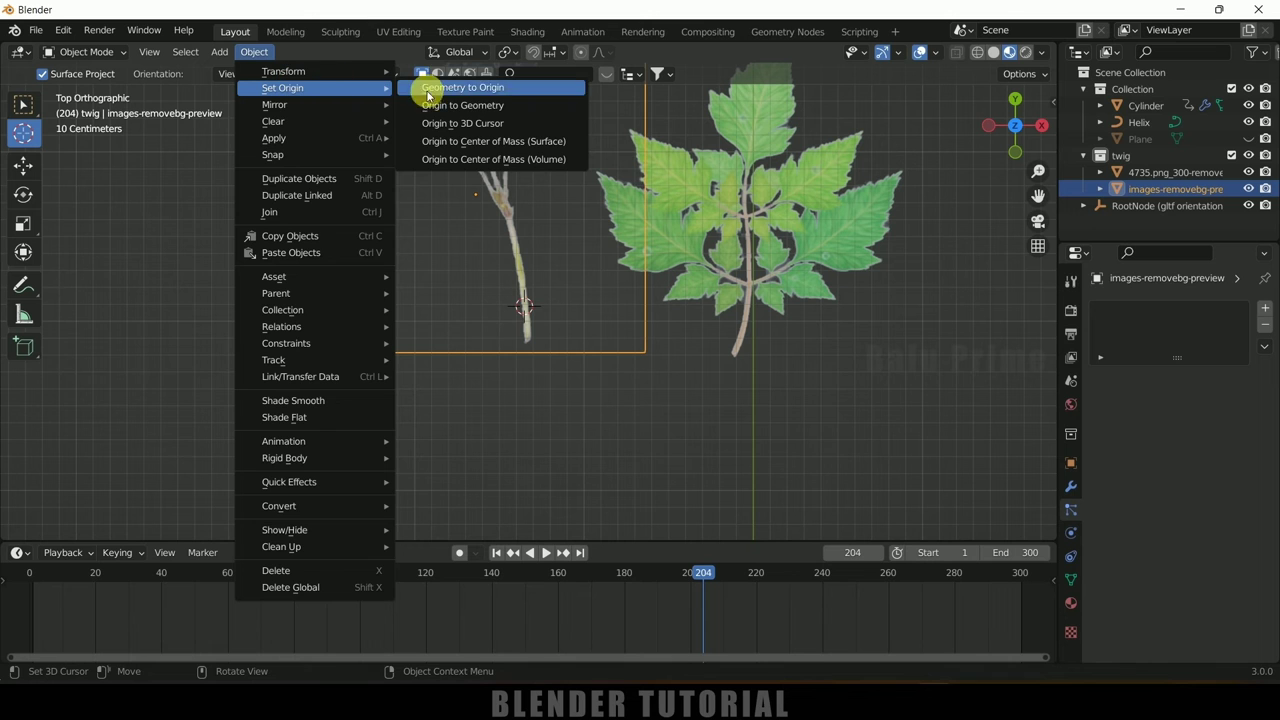
click(463, 123)
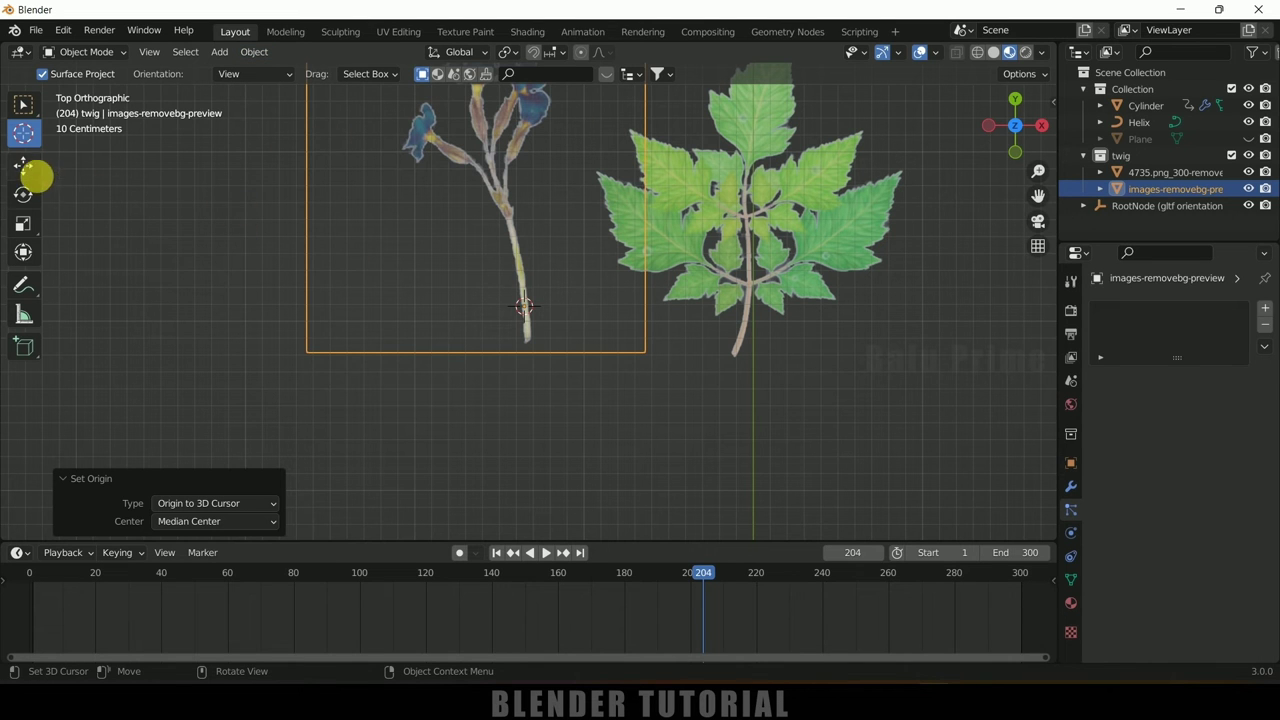
click(24, 165)
Examine how the leaf and flower stems attach to the bark vine, comparing them with the source planes
scroll(530, 370, down, 4)
middle_drag(546, 420, 523, 363)
shift+middle_drag(727, 402, 449, 194)
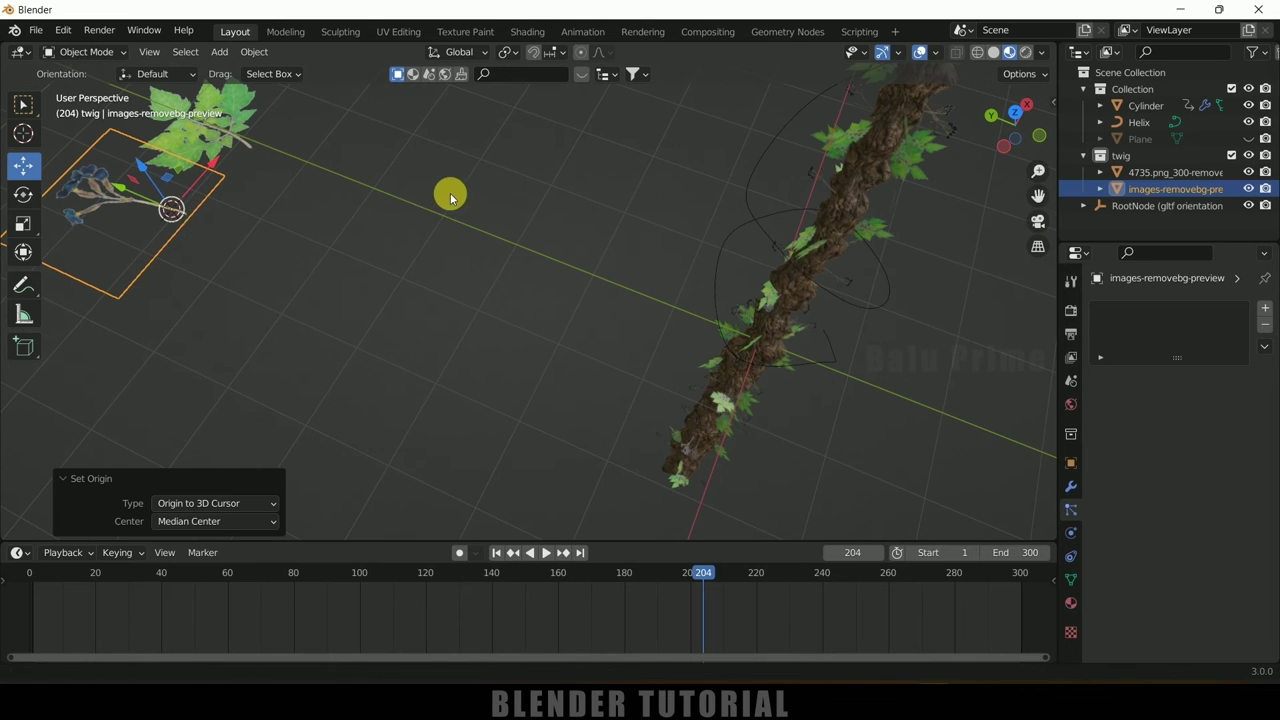
middle_drag(666, 363, 729, 349)
scroll(606, 240, up, 3)
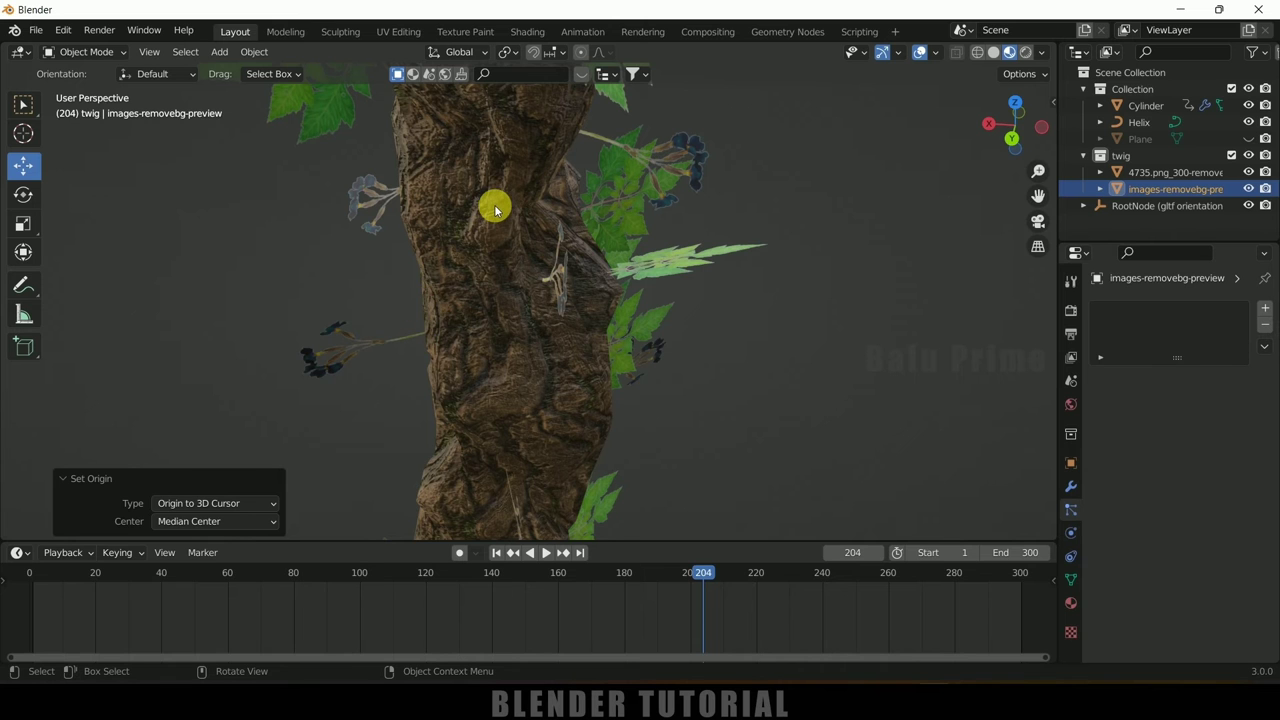
scroll(494, 208, down, 5)
middle_drag(517, 234, 292, 403)
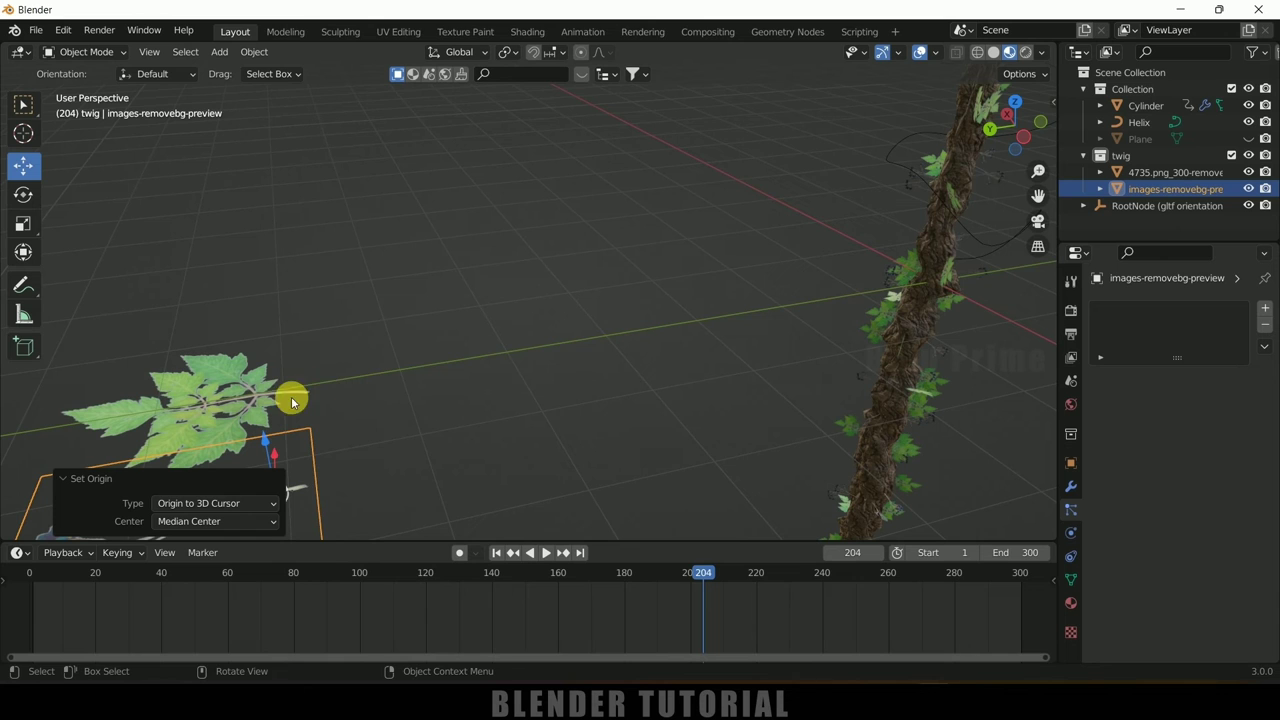
middle_drag(409, 377, 360, 343)
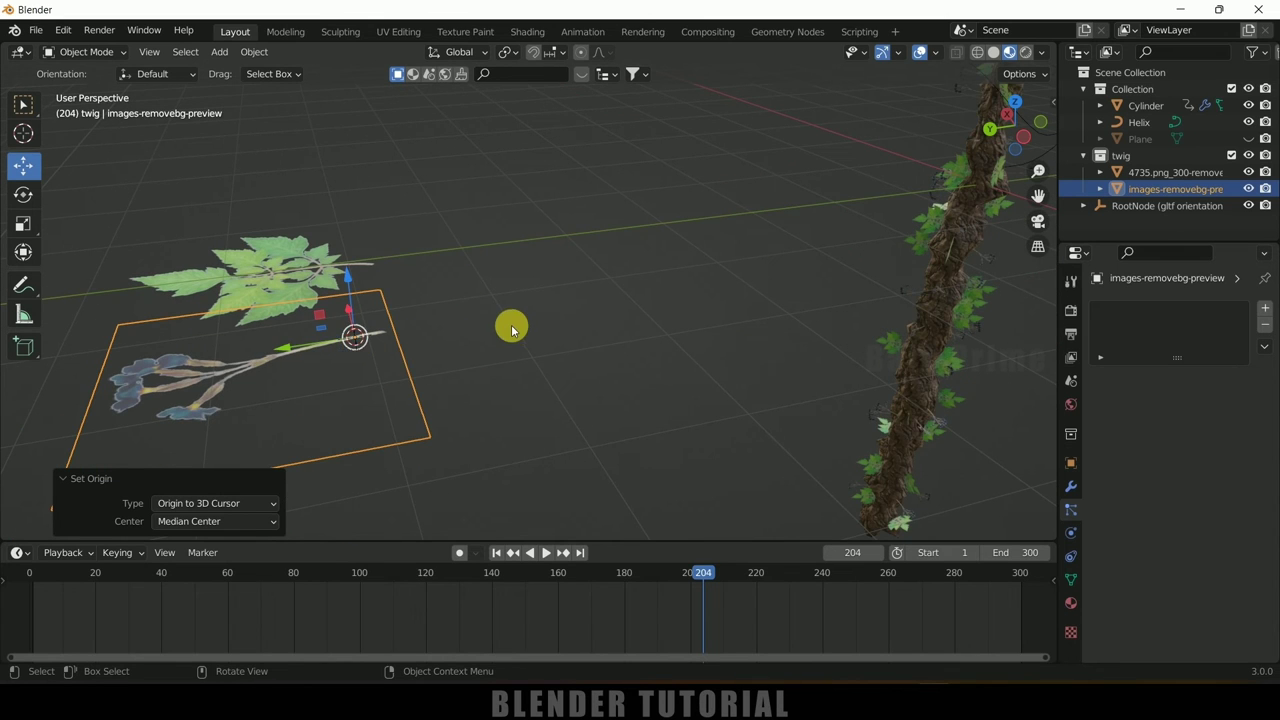
scroll(512, 330, down, 2)
middle_drag(731, 240, 657, 289)
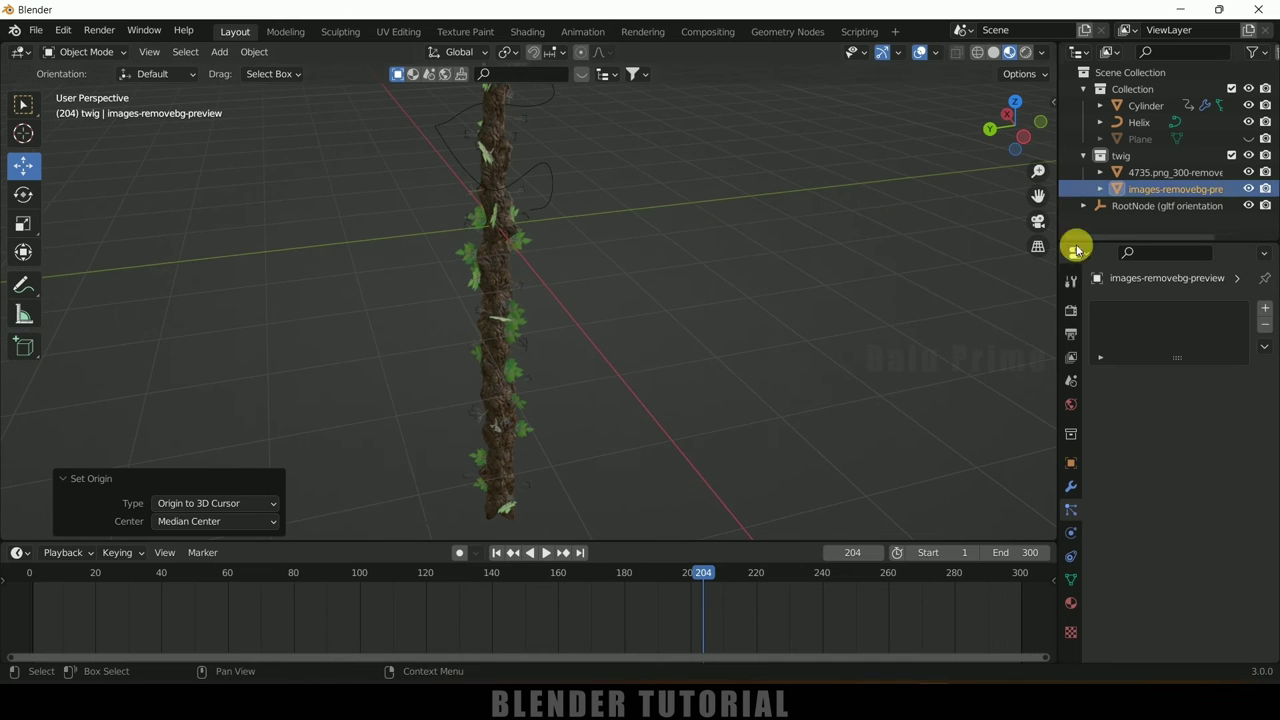
Turn on the viewport display of the bark cylinder's Curve modifier and deselect the vine
click(494, 258)
click(1073, 490)
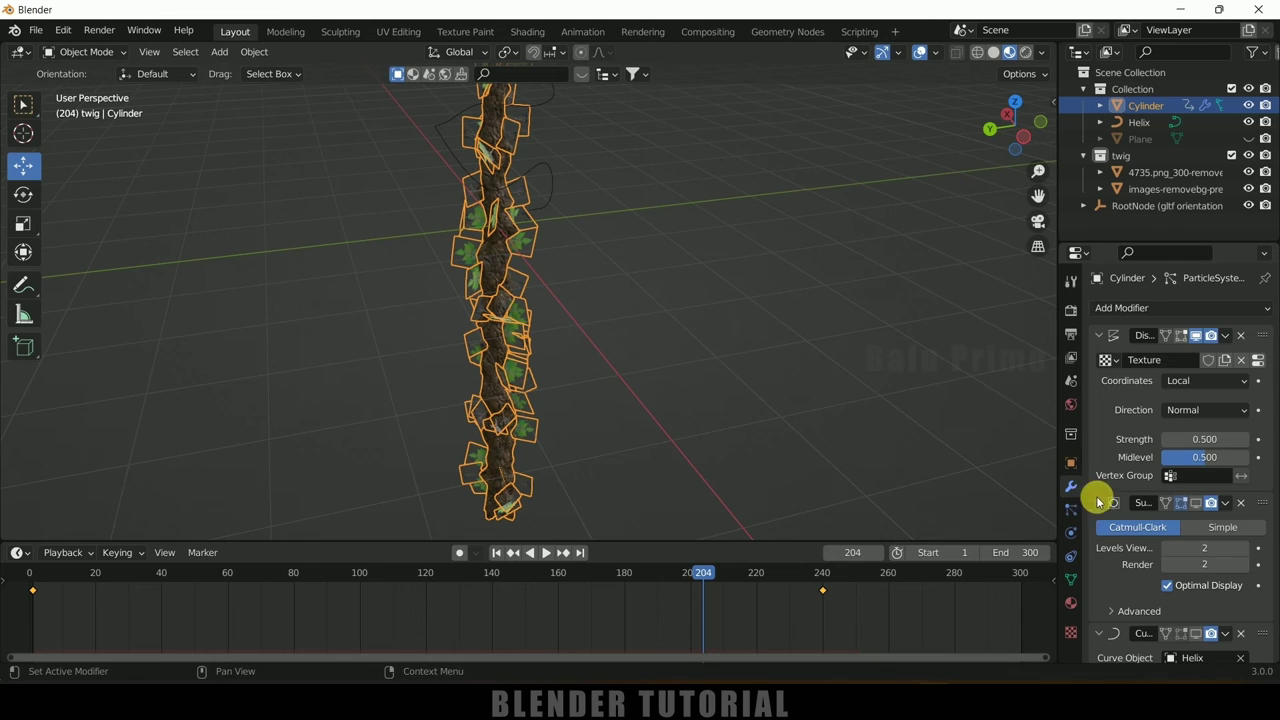
scroll(1112, 523, down, 3)
click(1200, 510)
middle_drag(1006, 437, 763, 349)
scroll(791, 440, up, 3)
middle_drag(791, 440, 818, 322)
click(818, 322)
middle_drag(823, 257, 809, 300)
Play the vine's growth from frame 1, stop it and scrub back to frame 189
click(497, 555)
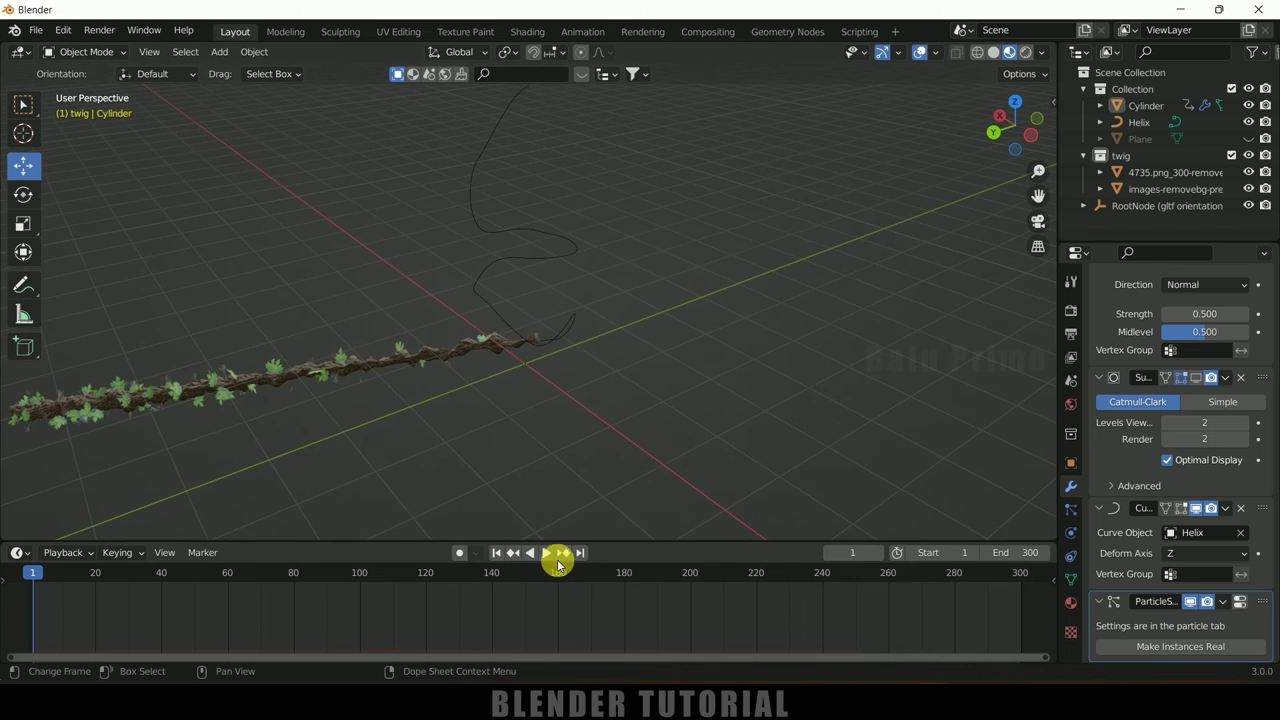
click(545, 554)
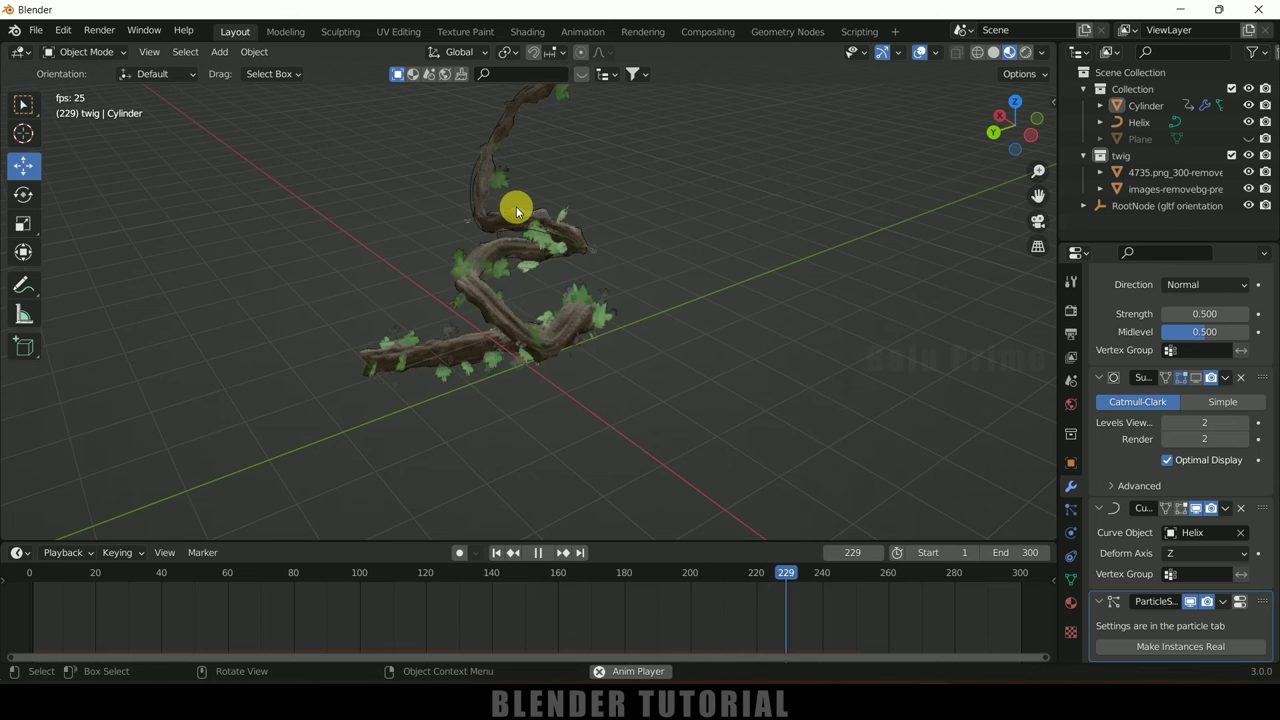
click(539, 553)
drag(911, 569, 654, 572)
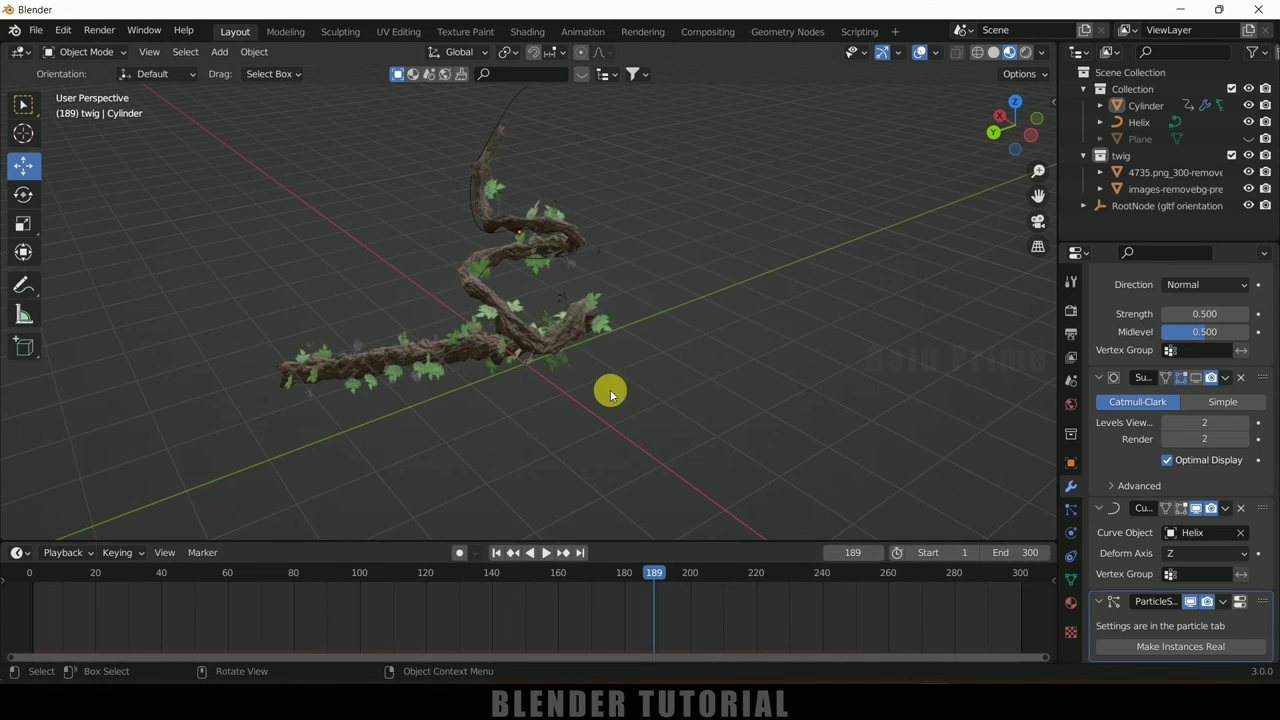
Enable the Advanced option and Rotation in the bark cylinder's hair particle system
click(575, 316)
click(1069, 510)
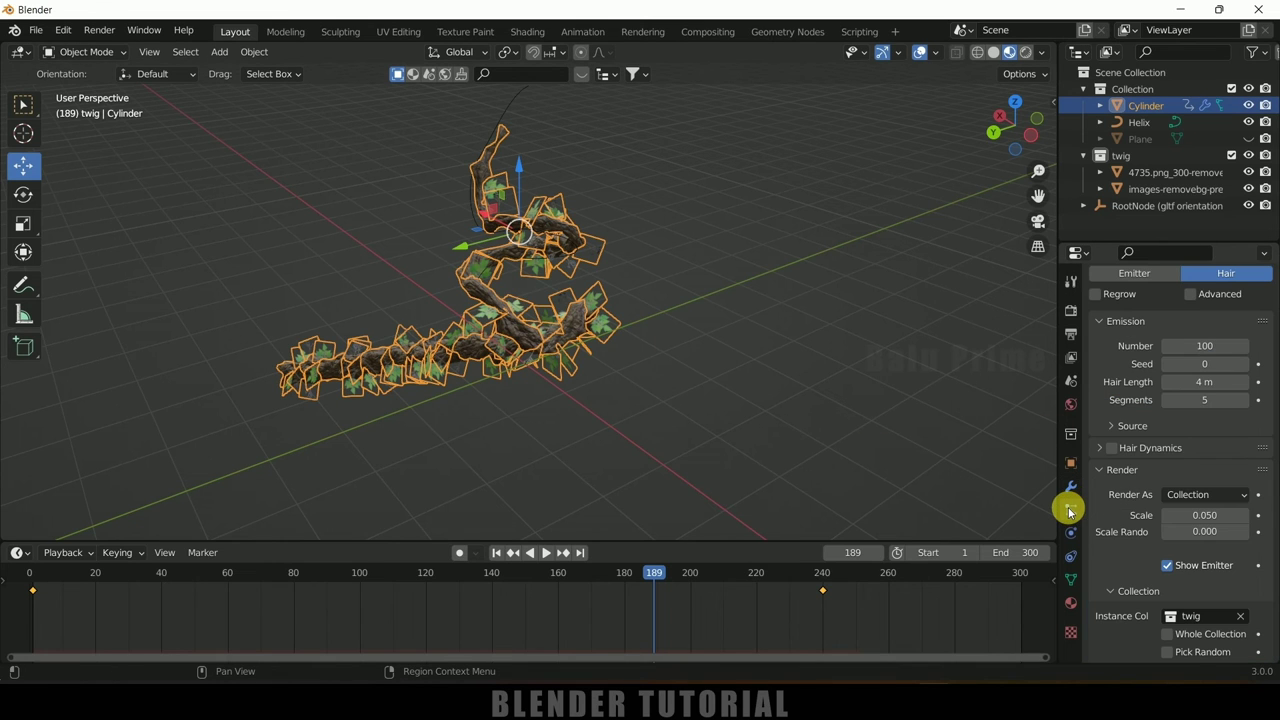
scroll(1132, 478, down, 6)
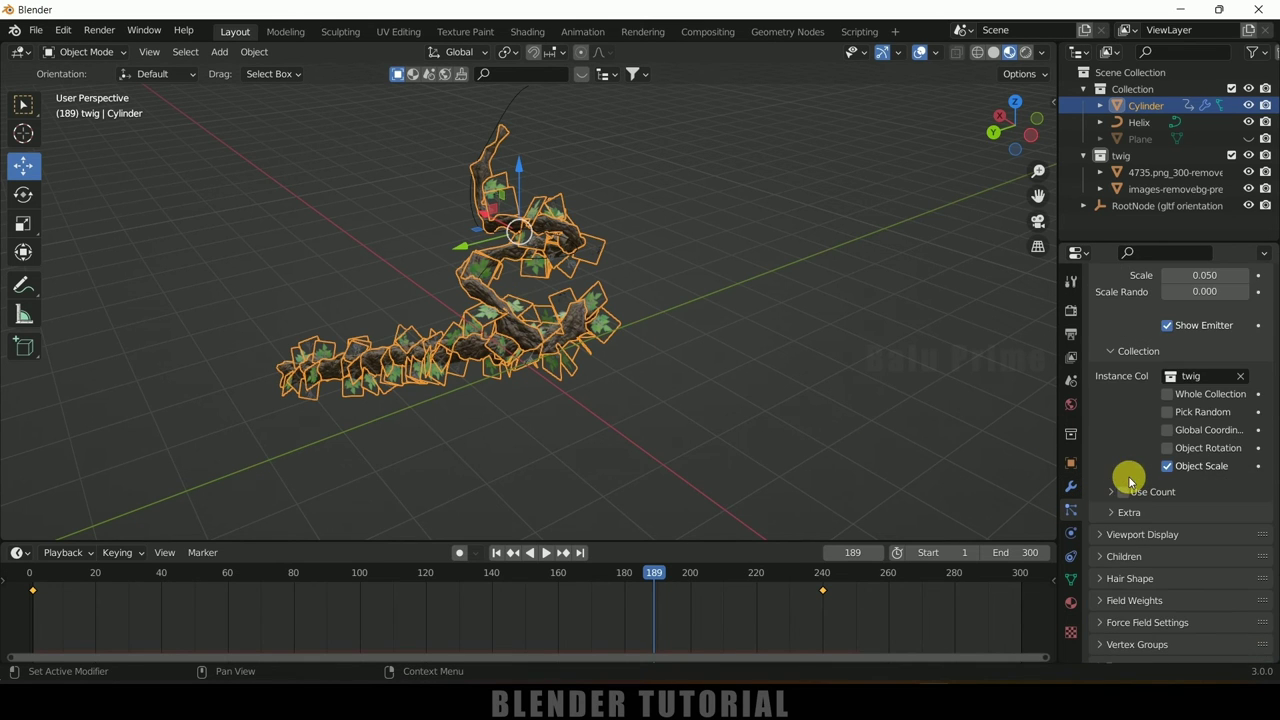
scroll(1149, 434, up, 7)
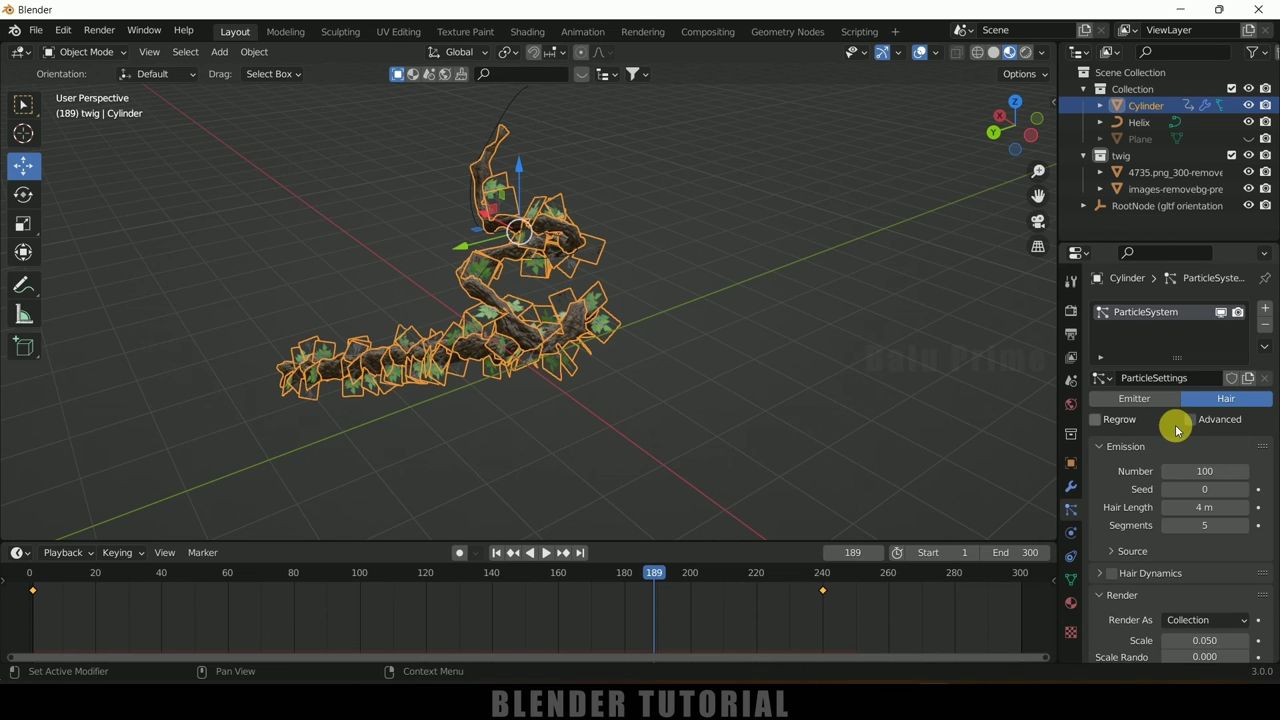
click(1190, 421)
scroll(1134, 491, down, 3)
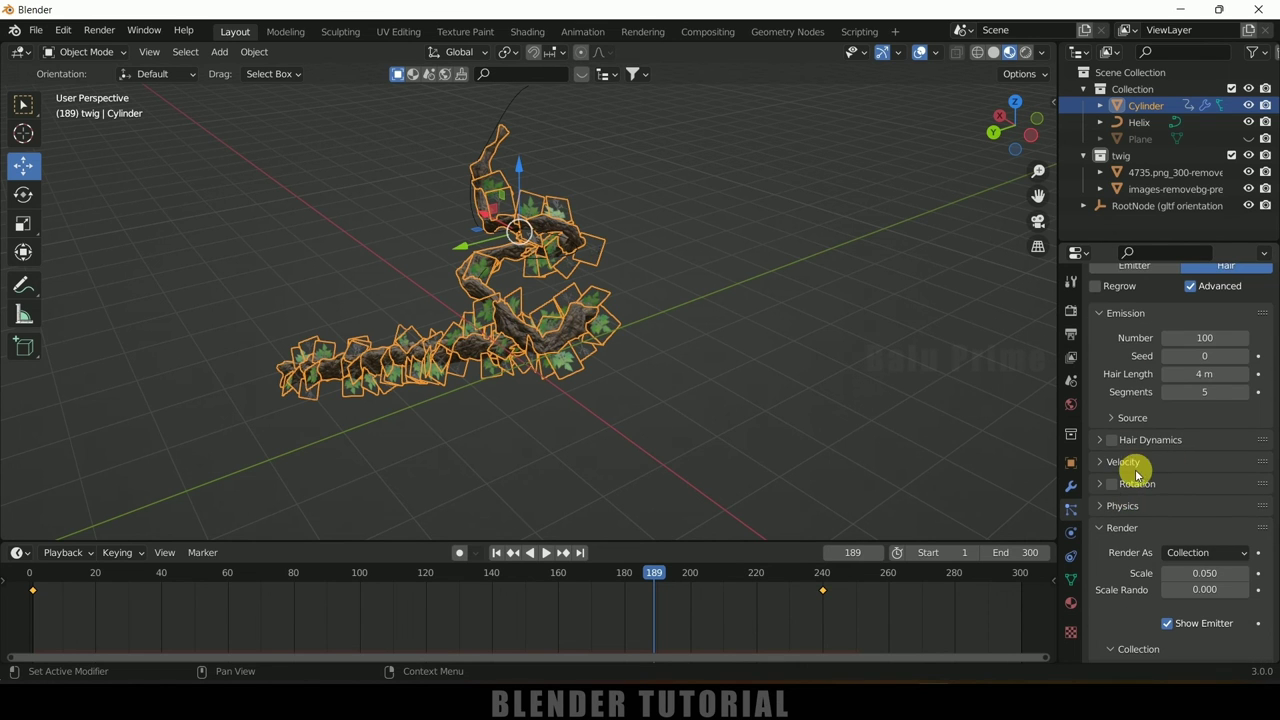
click(1111, 485)
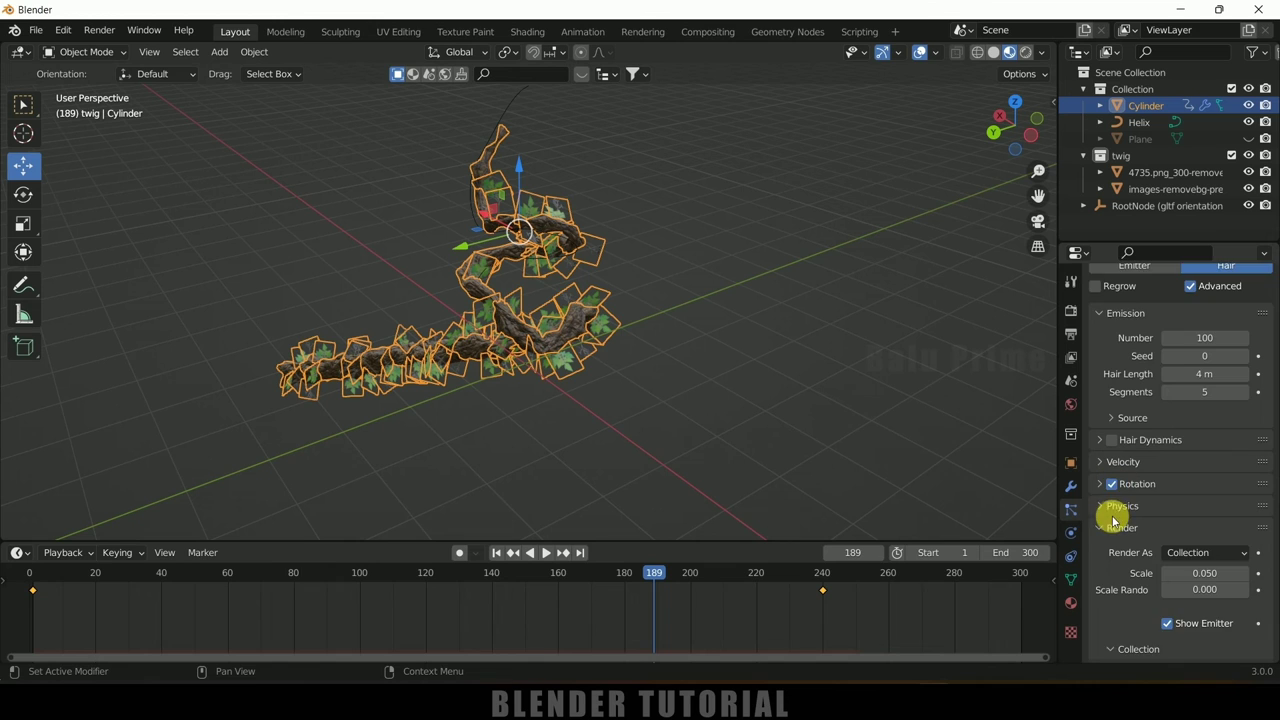
Set the hair rotation's orientation axis to Normal-Tangent and its phase to 0.761
scroll(1117, 460, down, 2)
click(1101, 404)
scroll(1111, 450, down, 1)
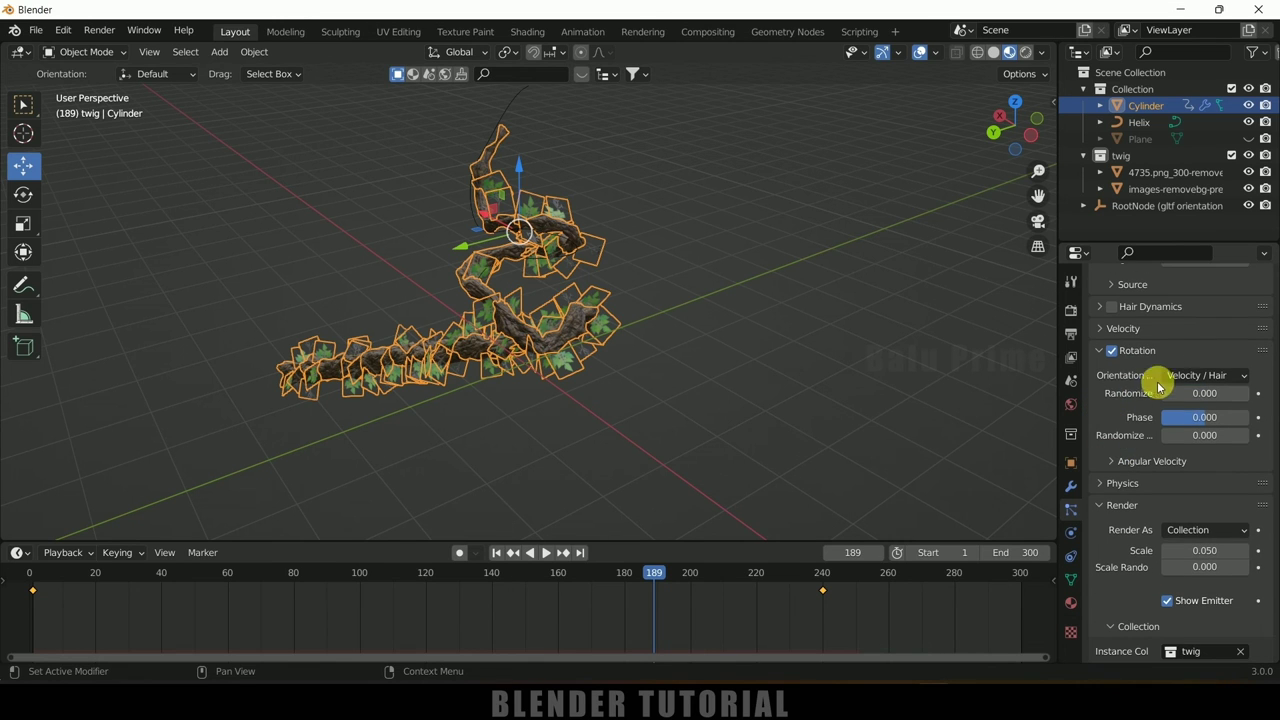
click(1199, 376)
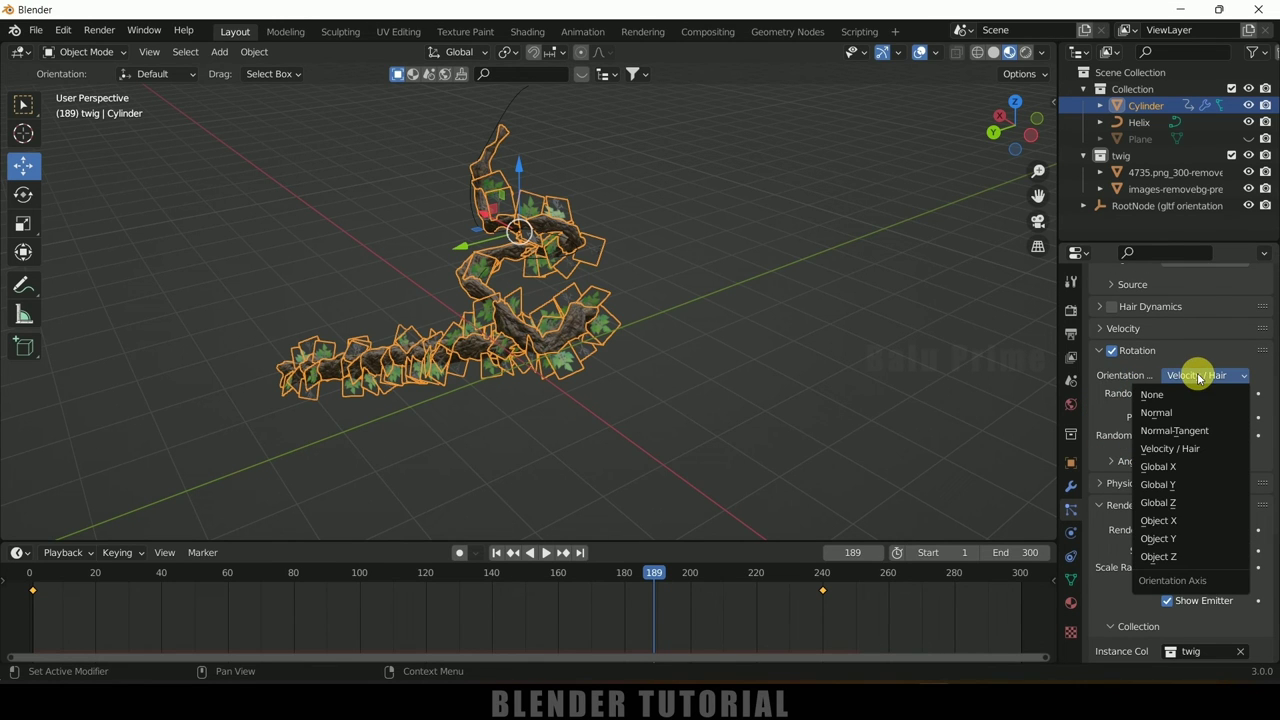
click(1203, 432)
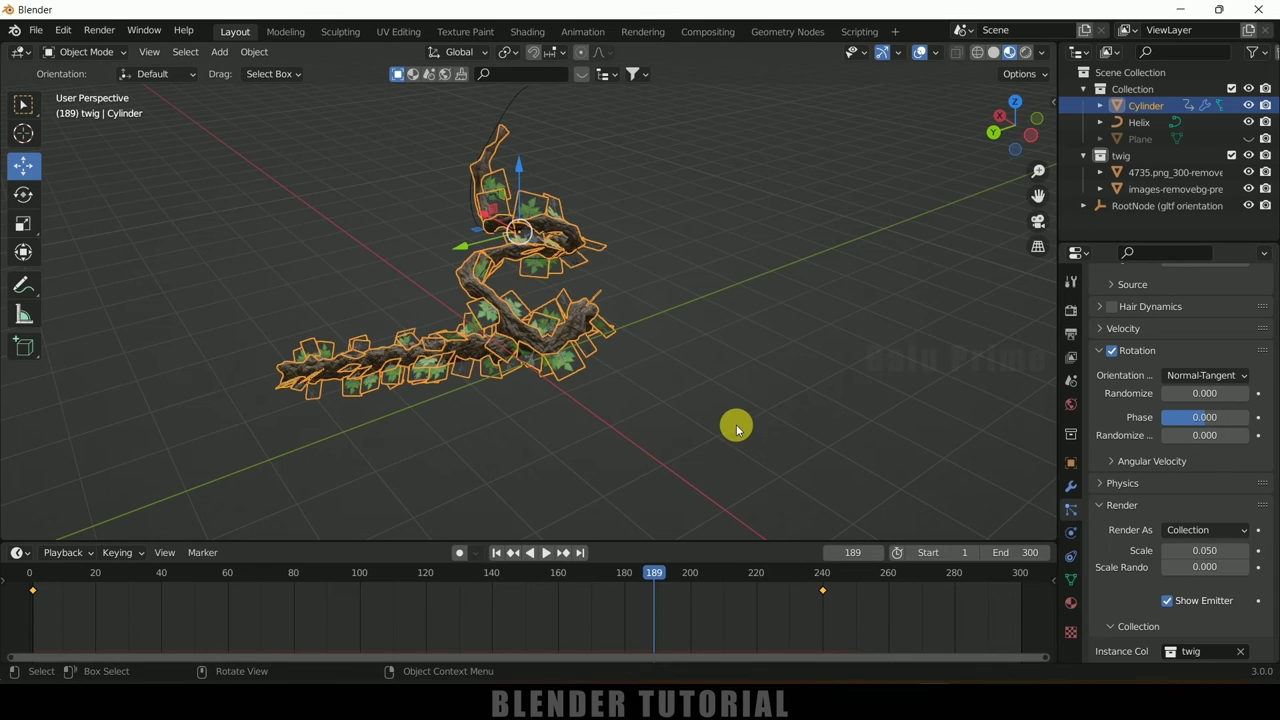
click(745, 421)
click(1208, 423)
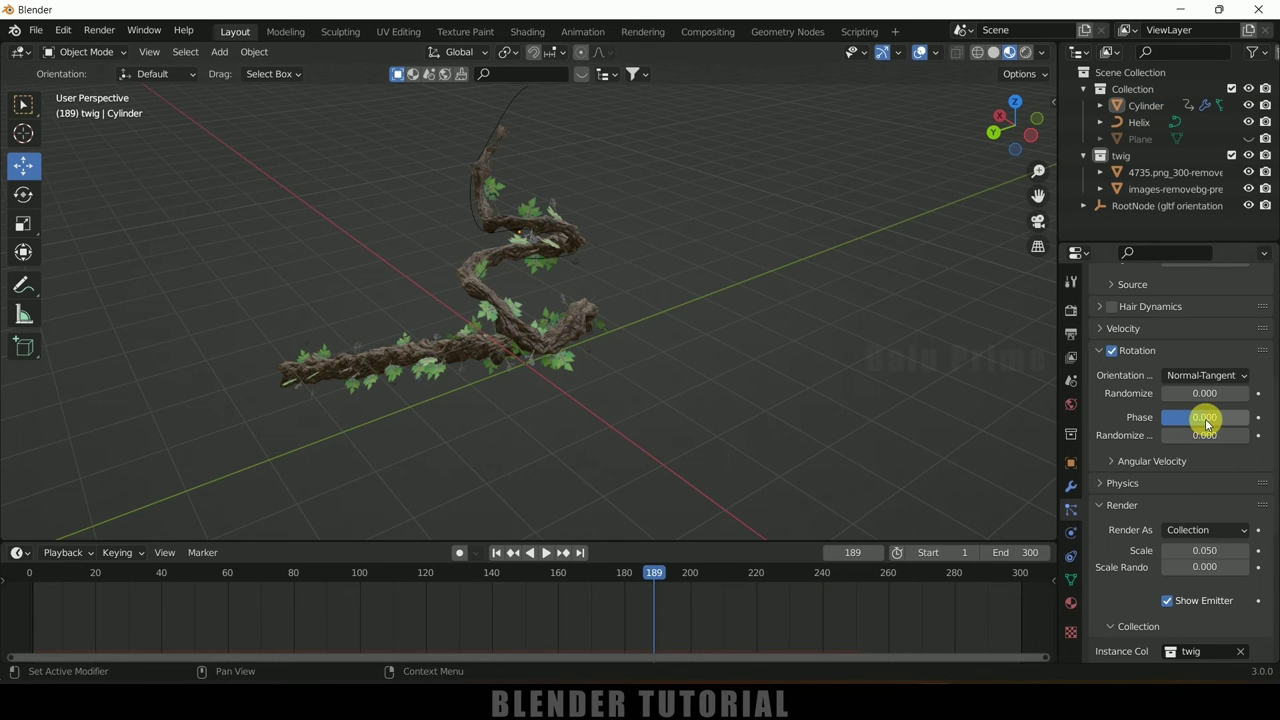
drag(1204, 423, 1243, 423)
Play the animation from frame 1, stop it at frame 228 and examine the leaf orientation around the vine
click(496, 552)
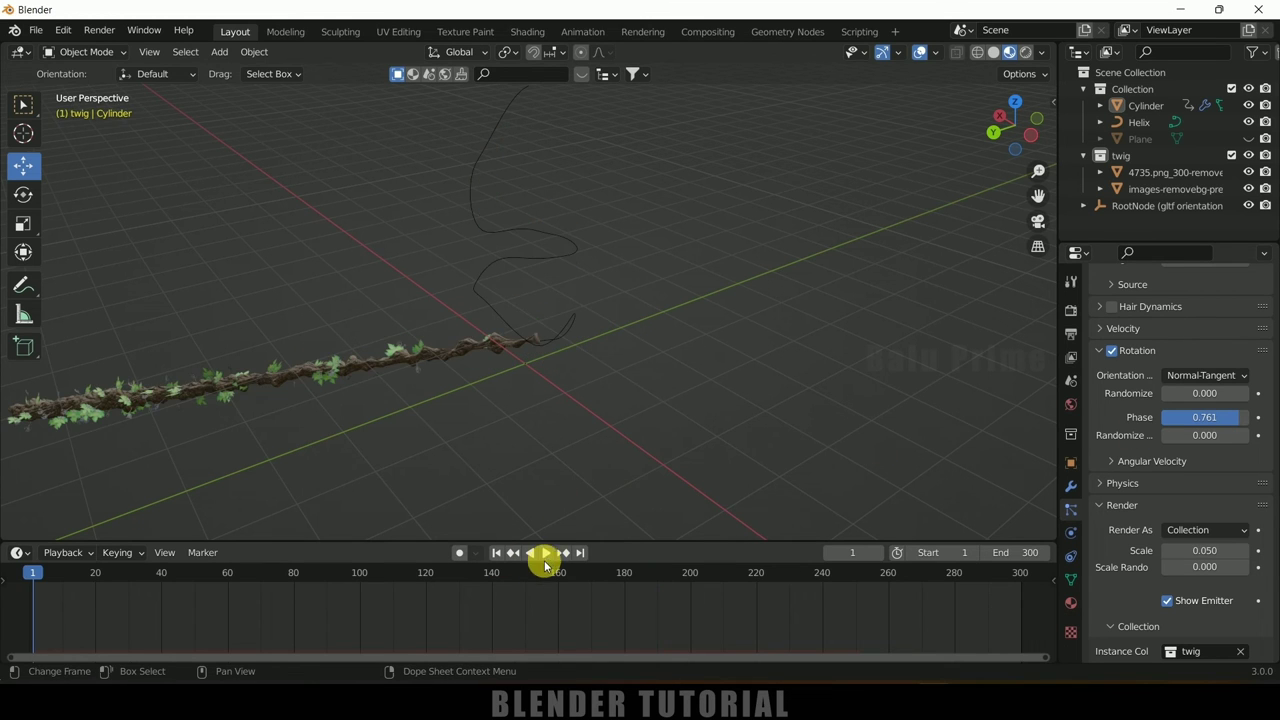
click(547, 552)
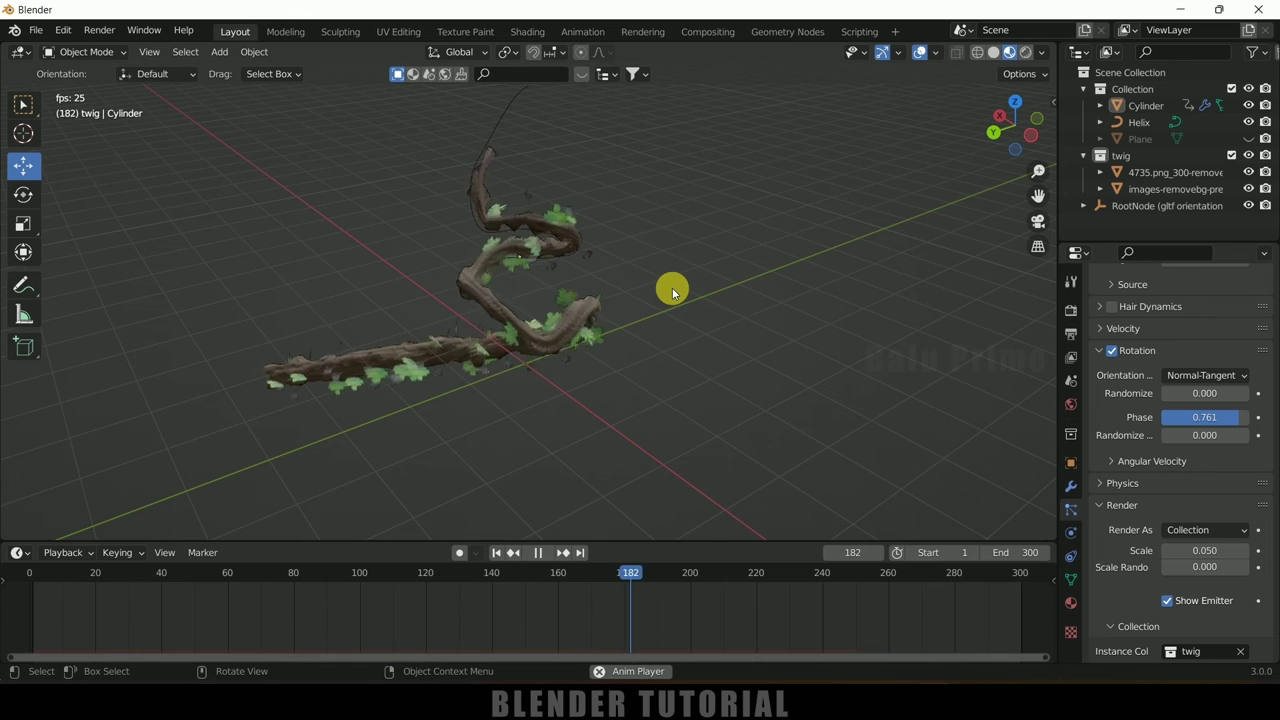
key(space)
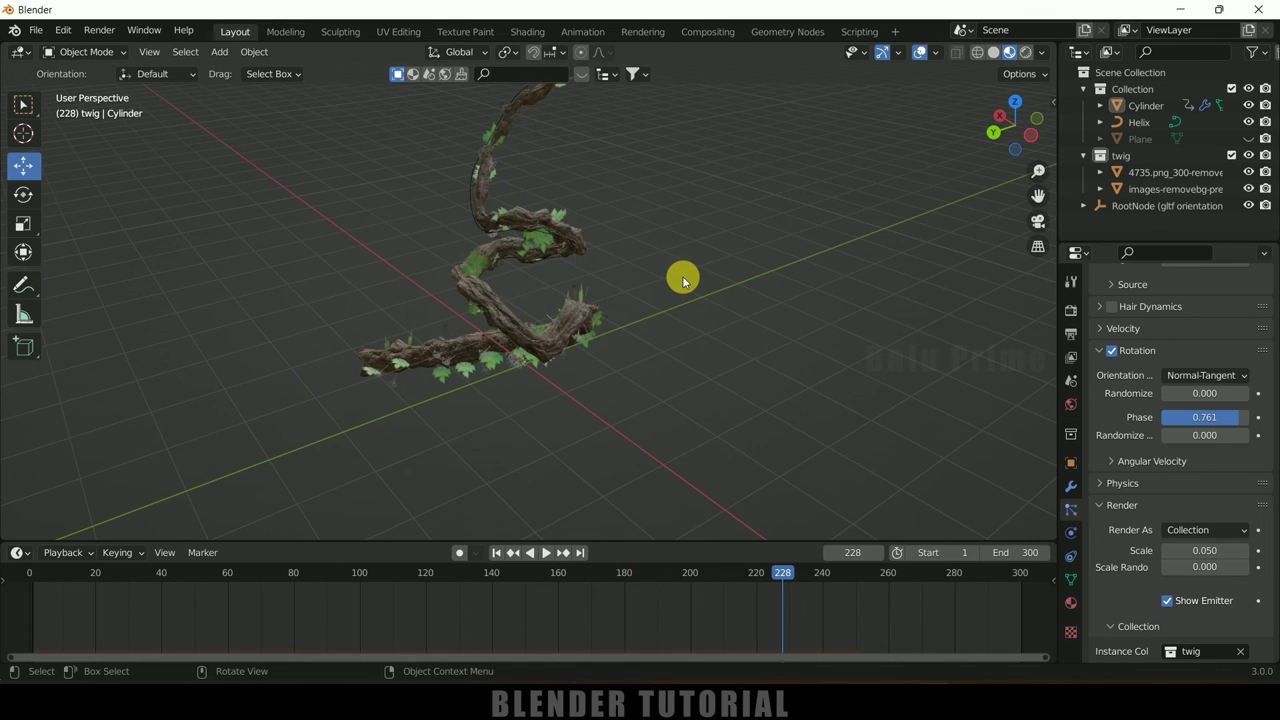
middle_drag(560, 303, 537, 260)
middle_drag(606, 238, 594, 254)
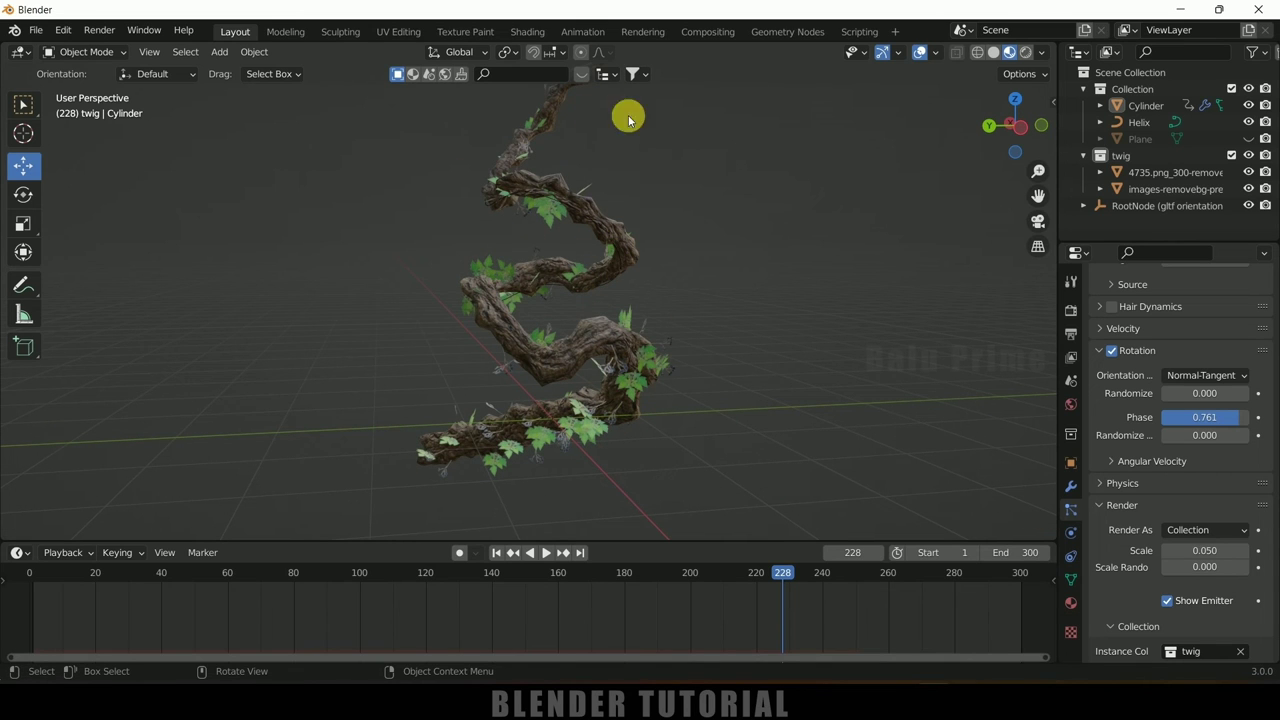
middle_drag(626, 114, 676, 207)
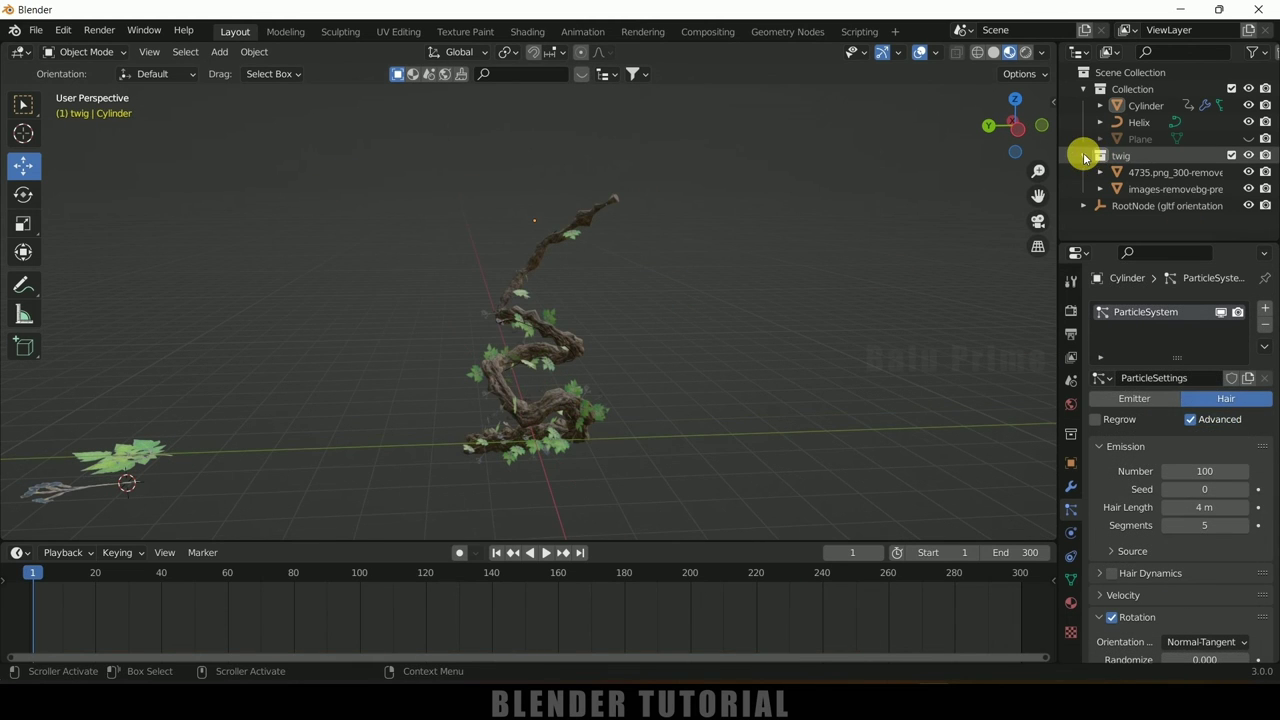
Collapse the twig collection and add a torus mesh directly under the Scene Collection
click(1084, 156)
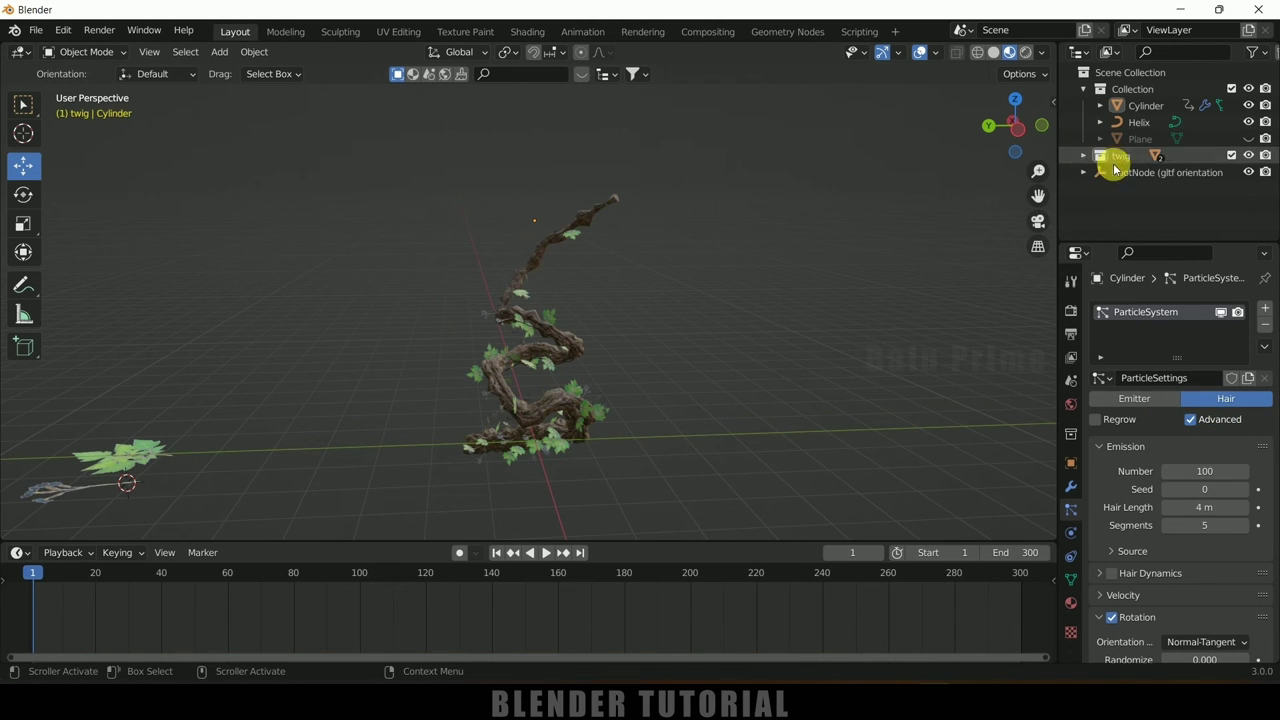
click(1133, 73)
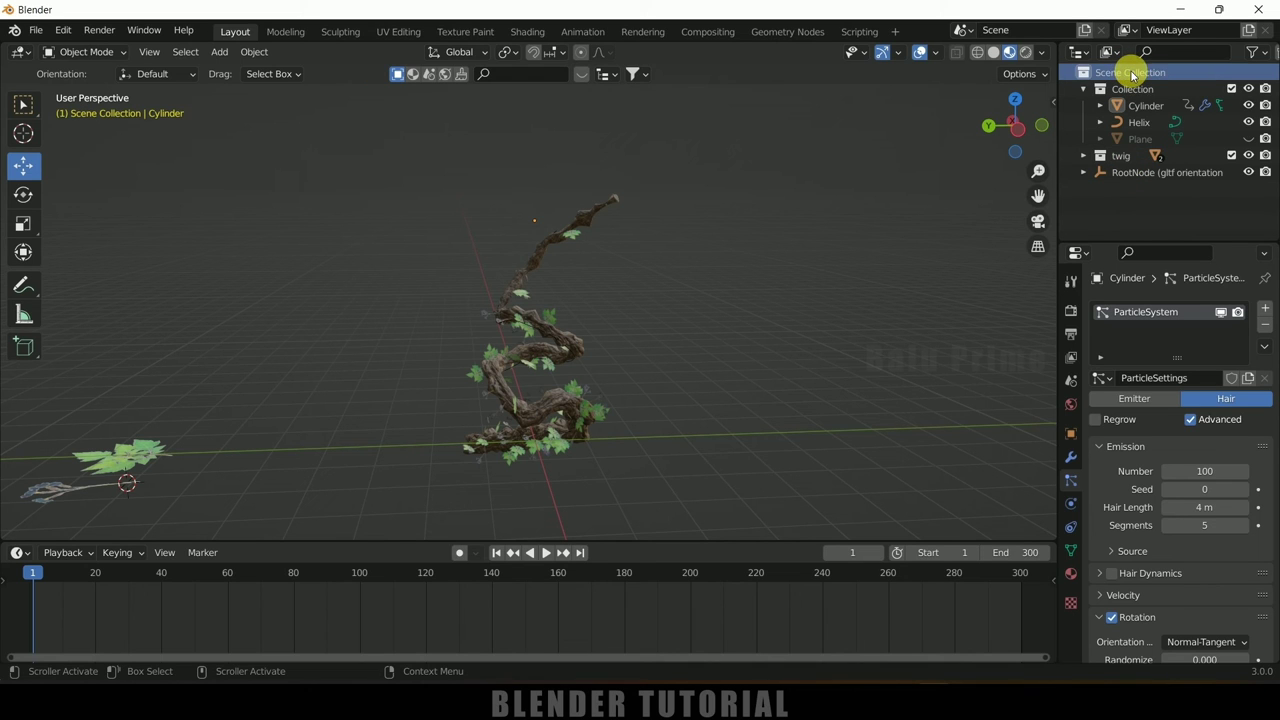
click(219, 60)
mouse_move(250, 68)
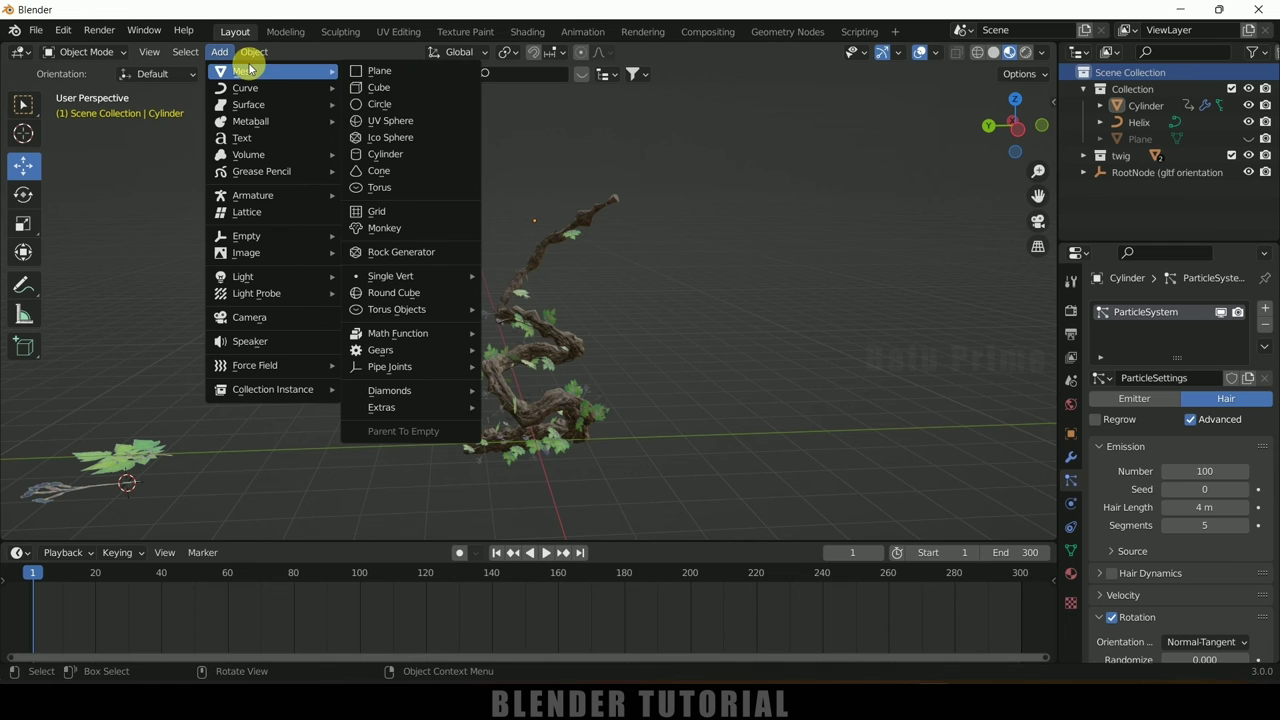
click(380, 186)
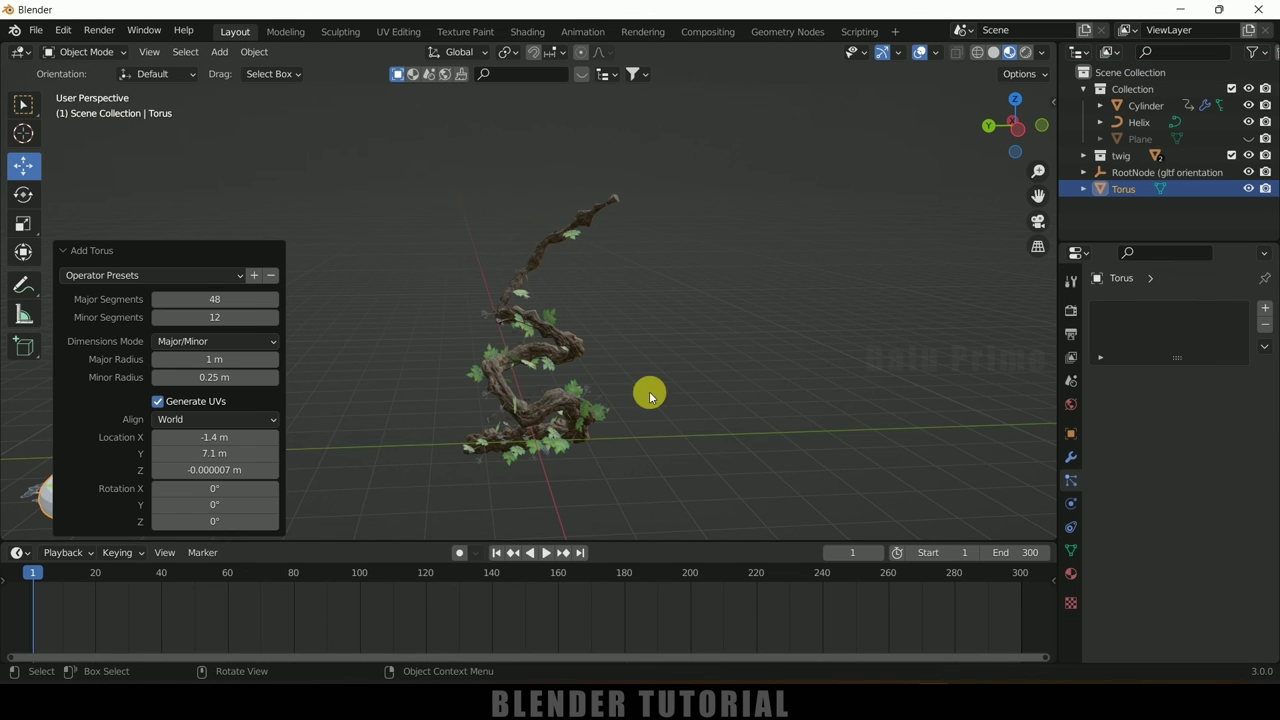
Raise the torus about 8.39 m along Z so it sits above the vine
click(234, 340)
click(110, 477)
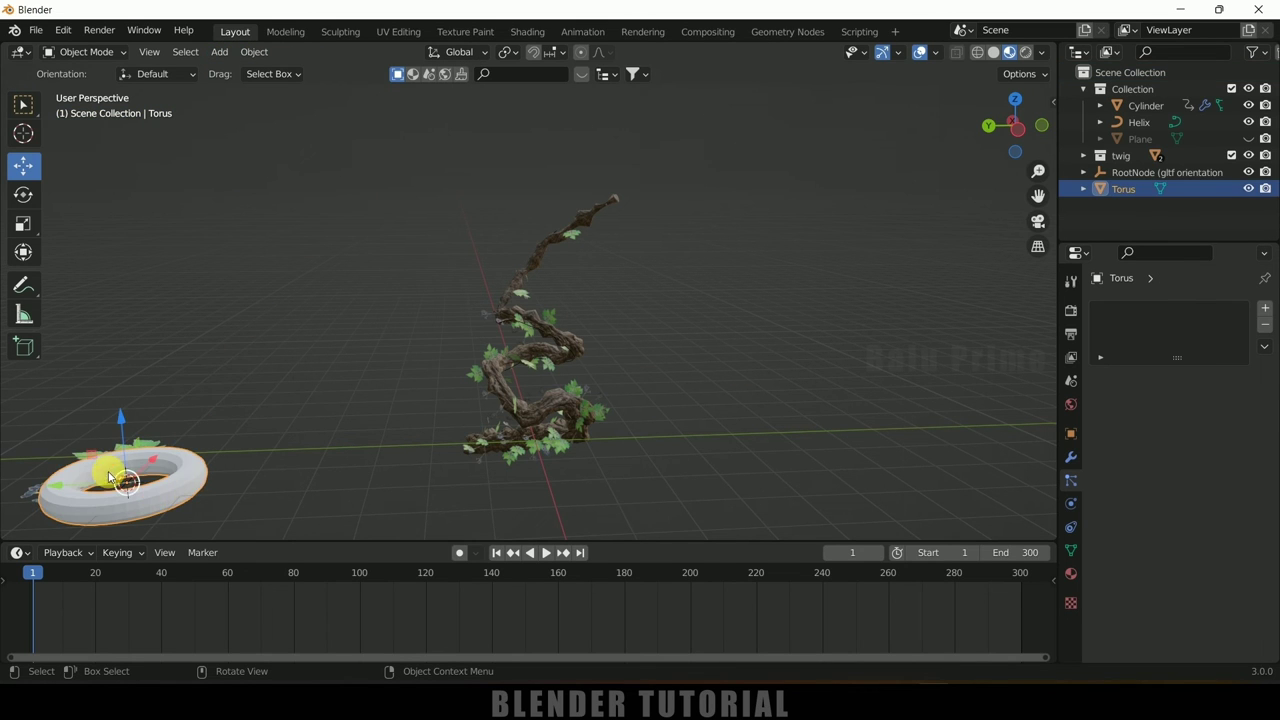
drag(54, 487, 683, 360)
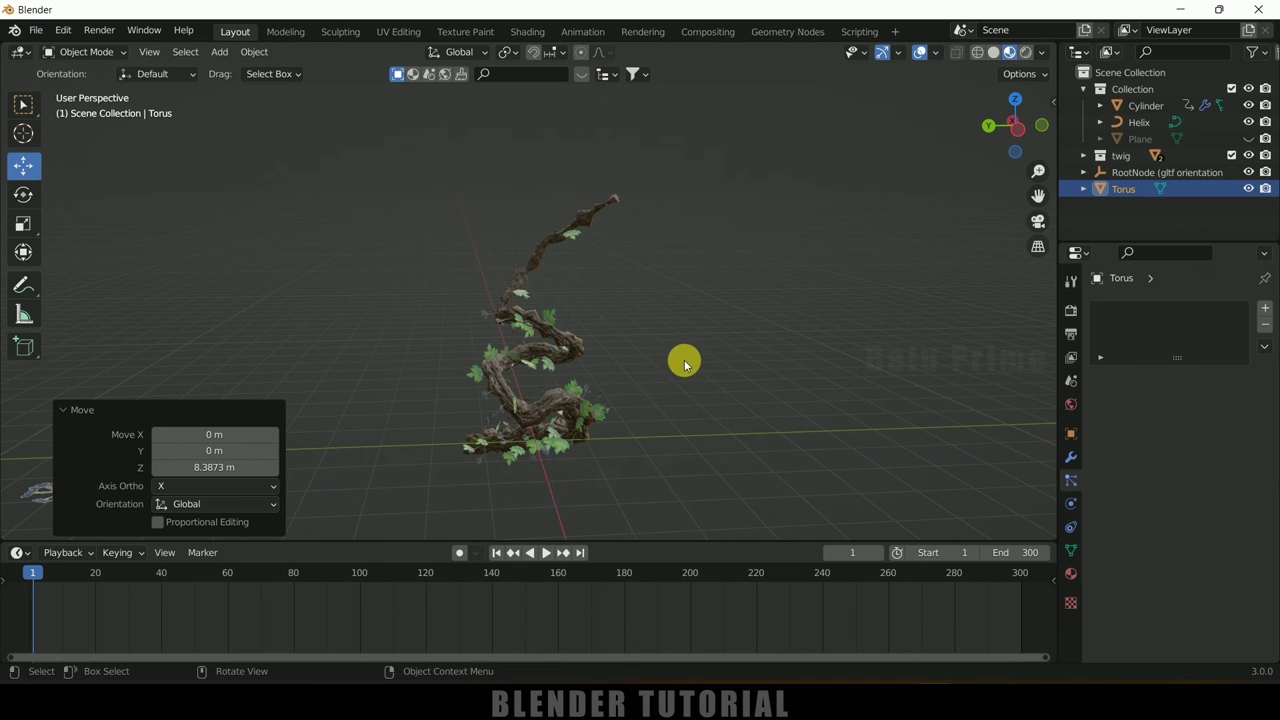
scroll(685, 350, down, 3)
shift+scroll(688, 335, up, 3)
click(573, 297)
click(545, 162)
middle_drag(563, 213, 727, 299)
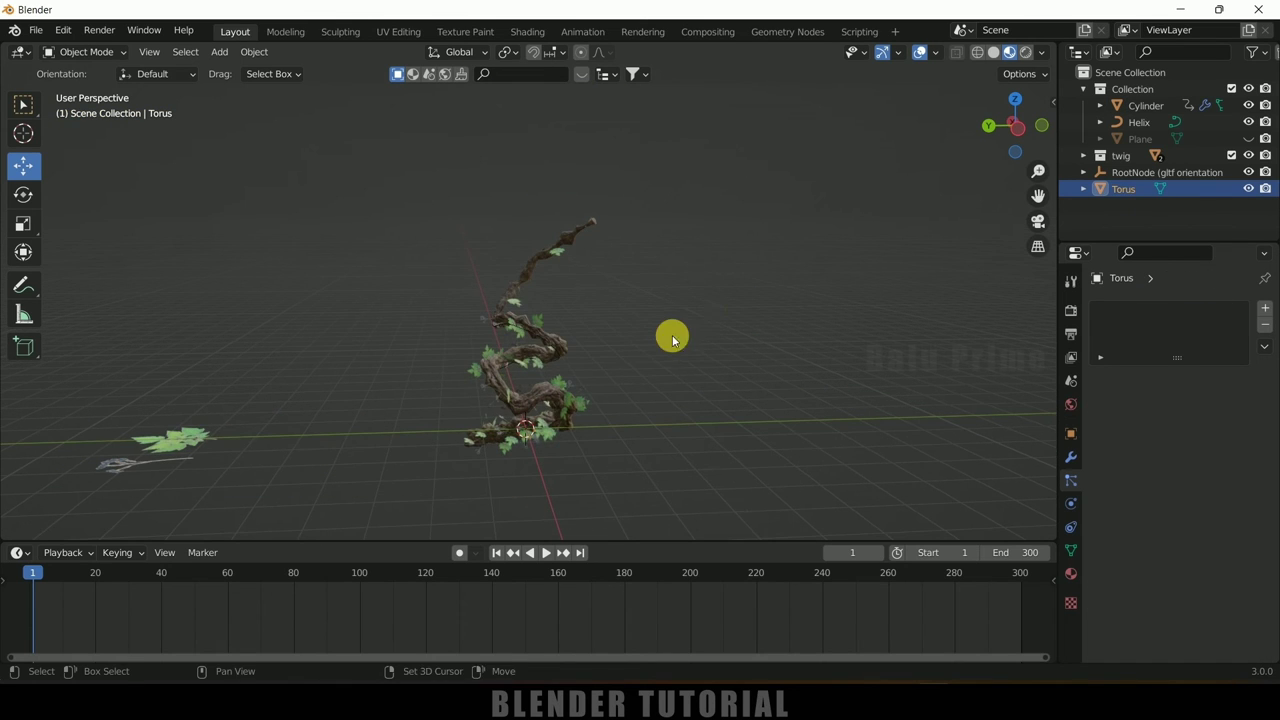
Create a vertex group named "twig pins" on the bark cylinder with all its vertices assigned, and return to Object Mode
click(555, 354)
key(Tab)
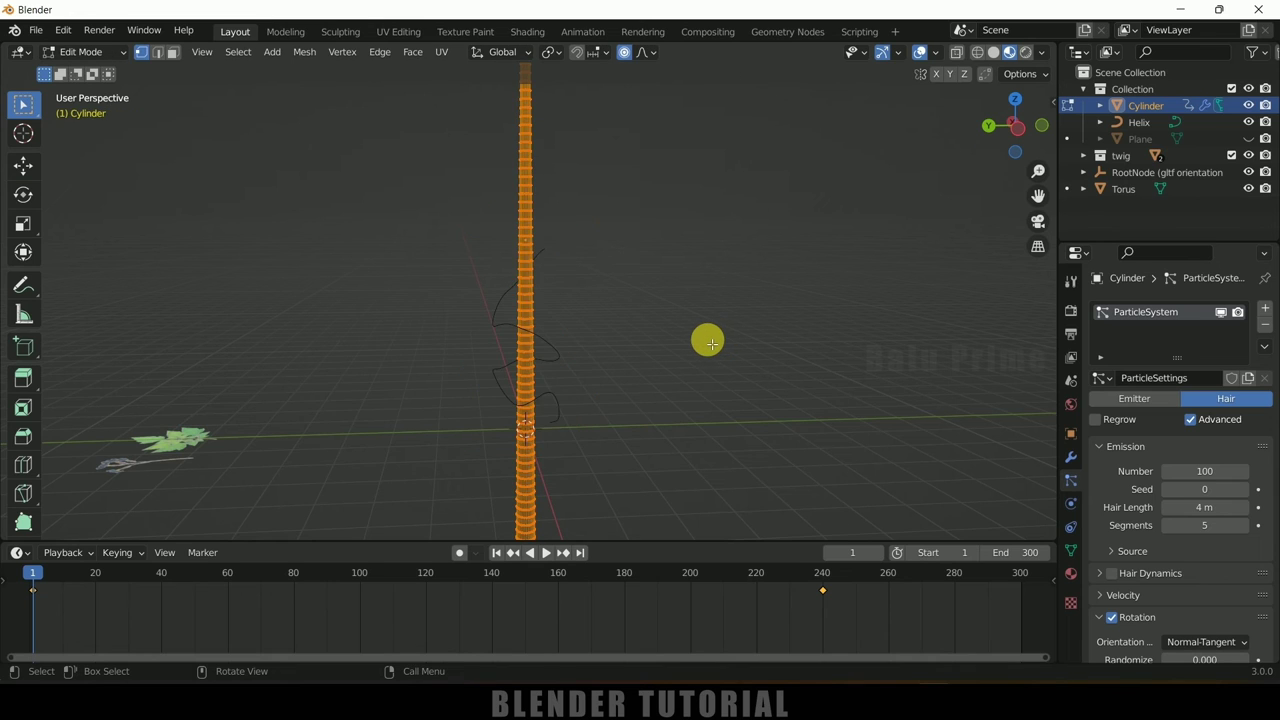
middle_drag(714, 340, 708, 342)
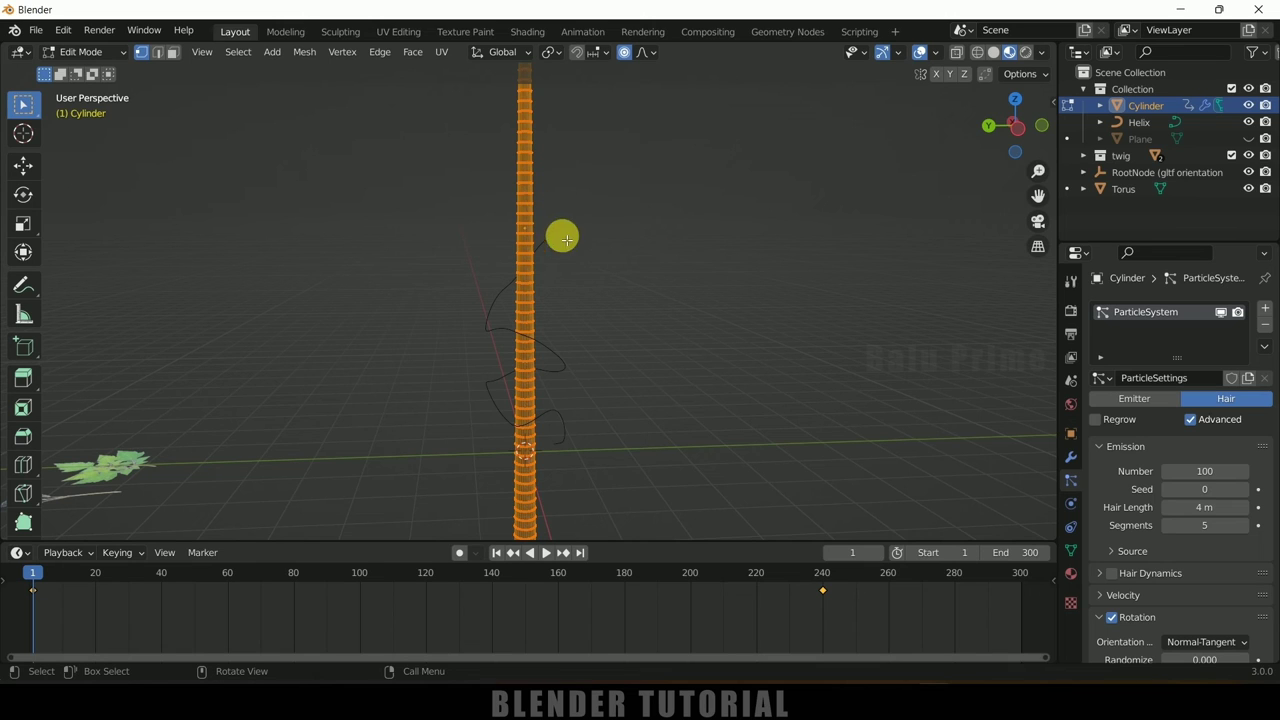
click(1072, 550)
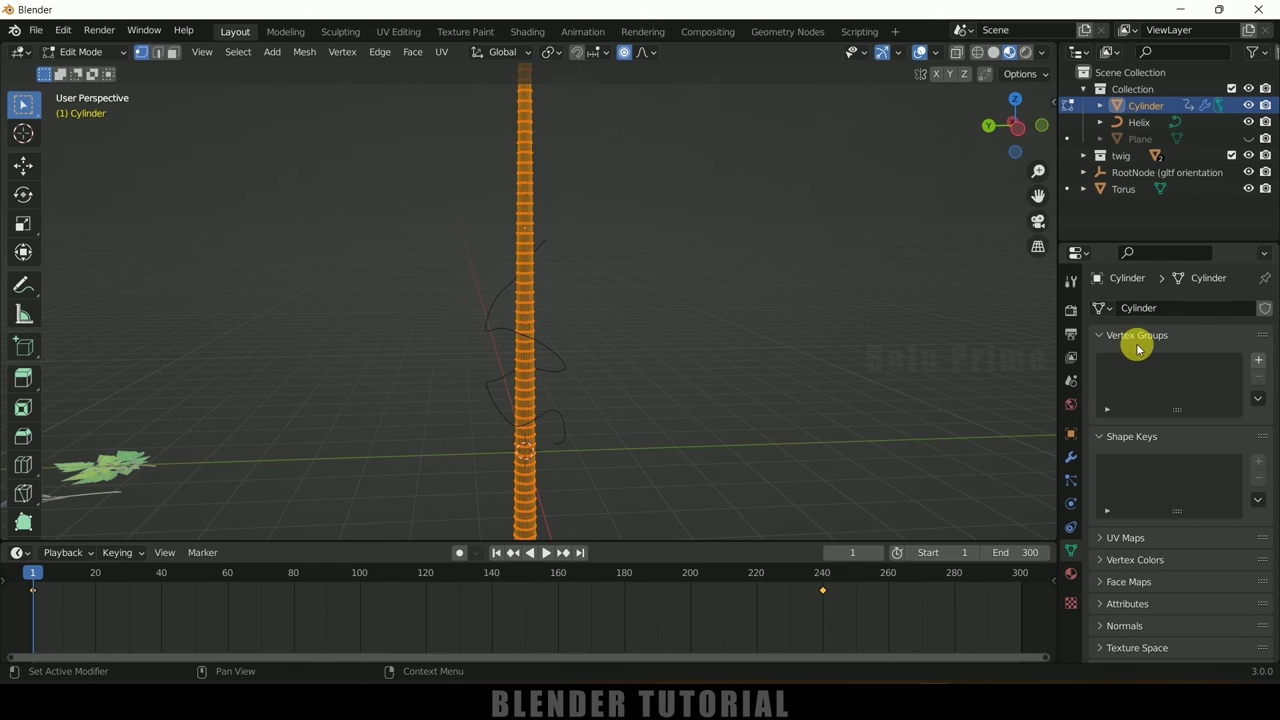
click(1259, 363)
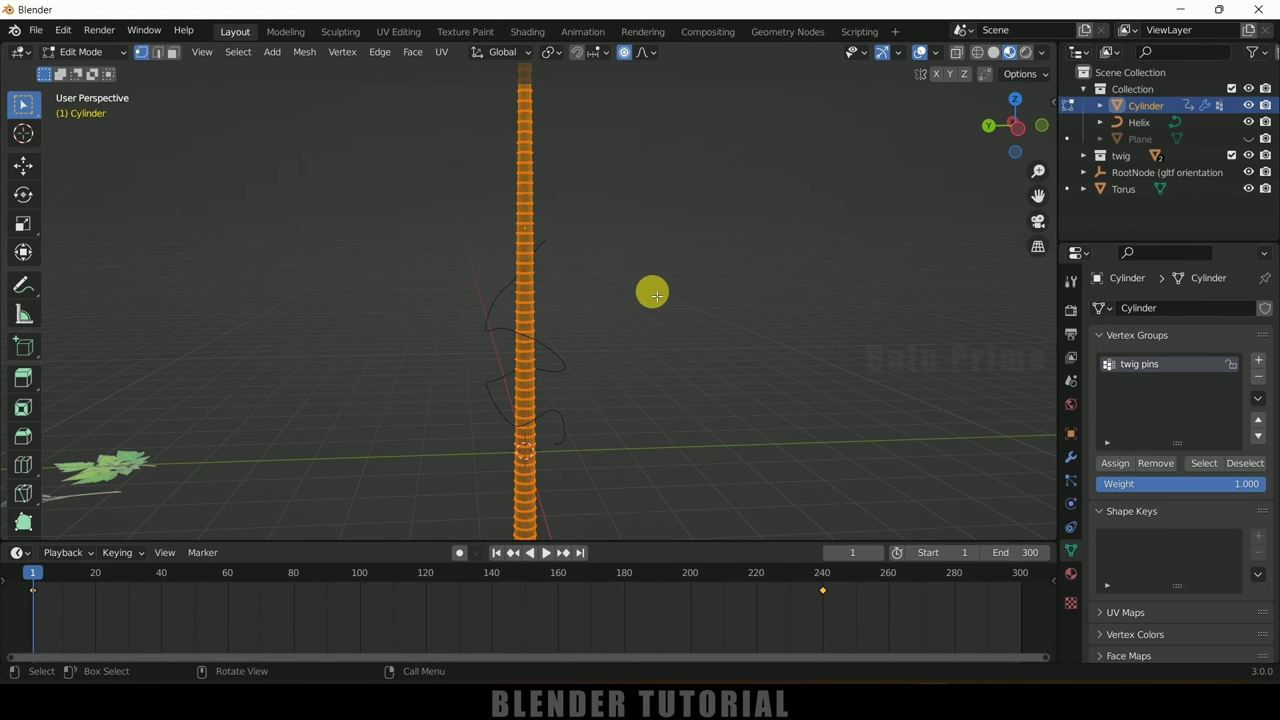
key(Tab)
click(725, 340)
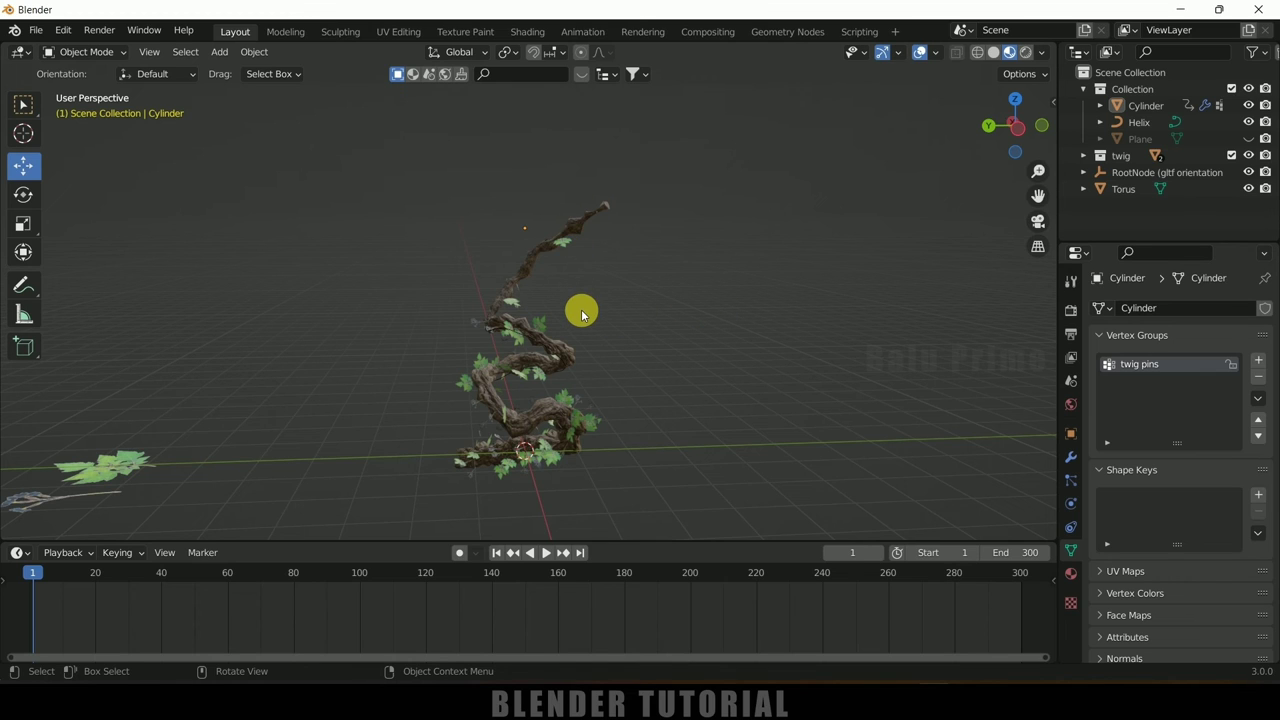
Add a Vertex Weight Proximity modifier to the bark cylinder and place it above the particle system in the stack
click(566, 362)
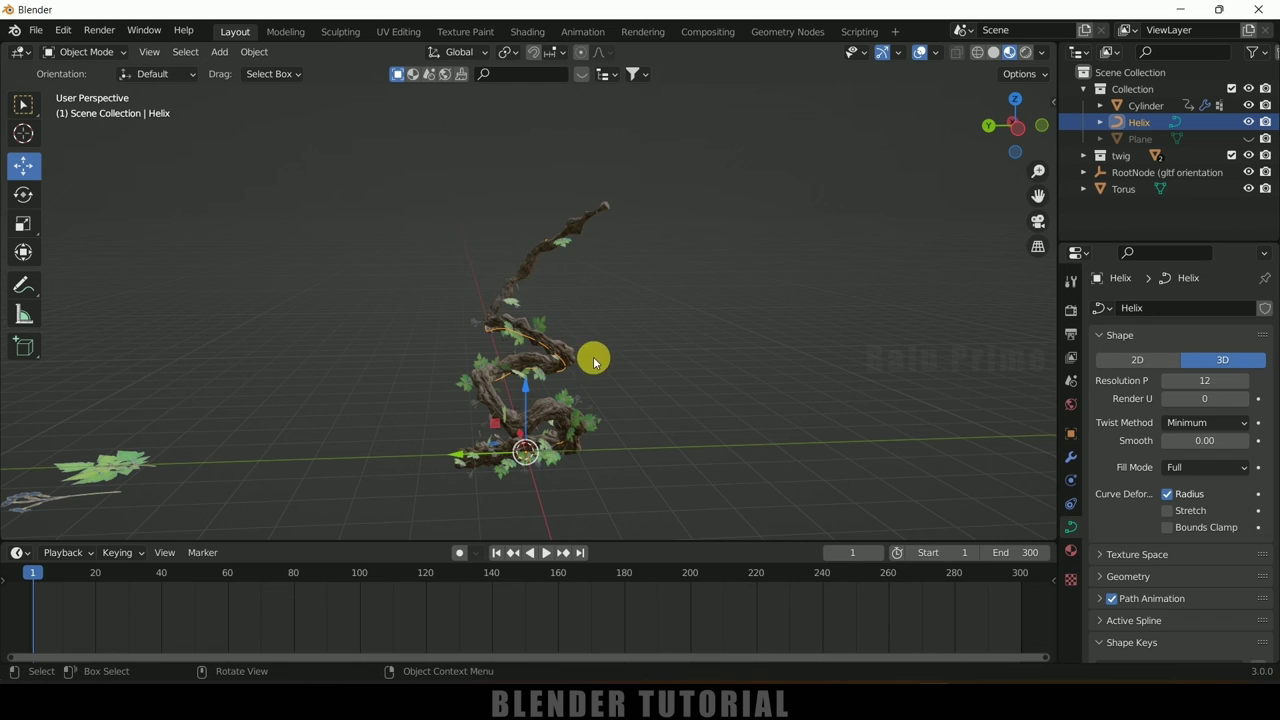
click(535, 280)
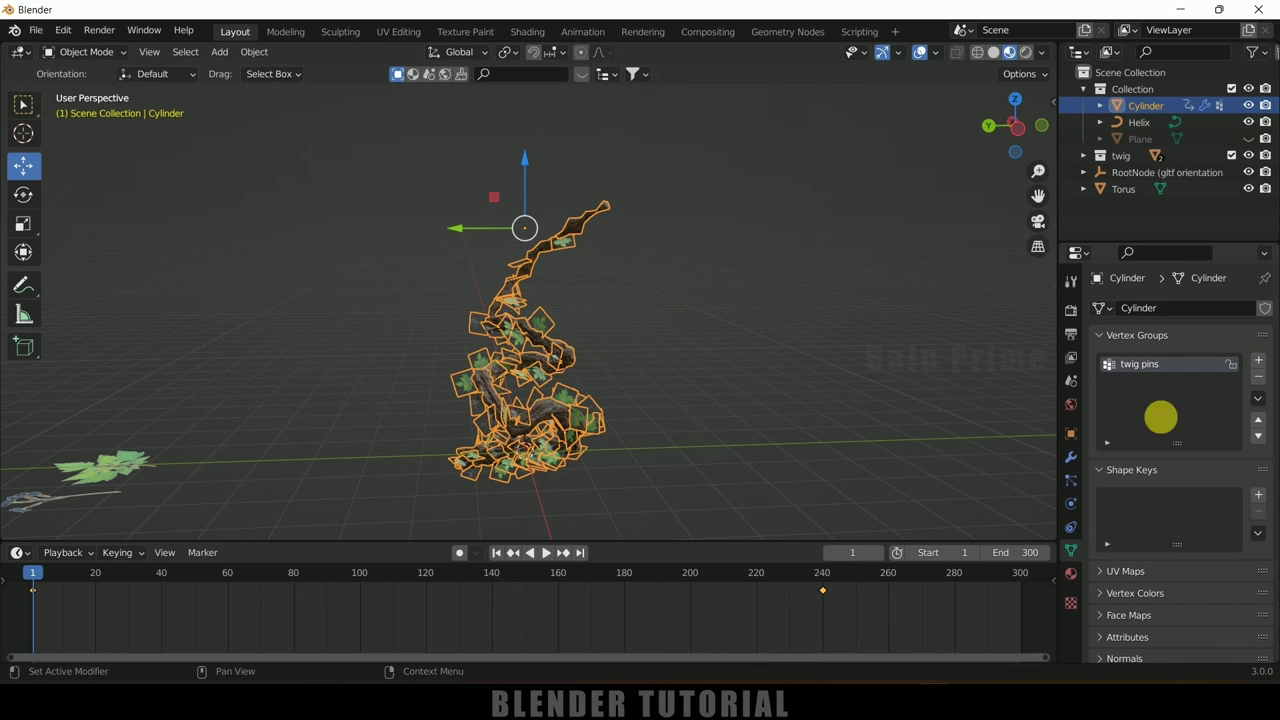
click(1071, 459)
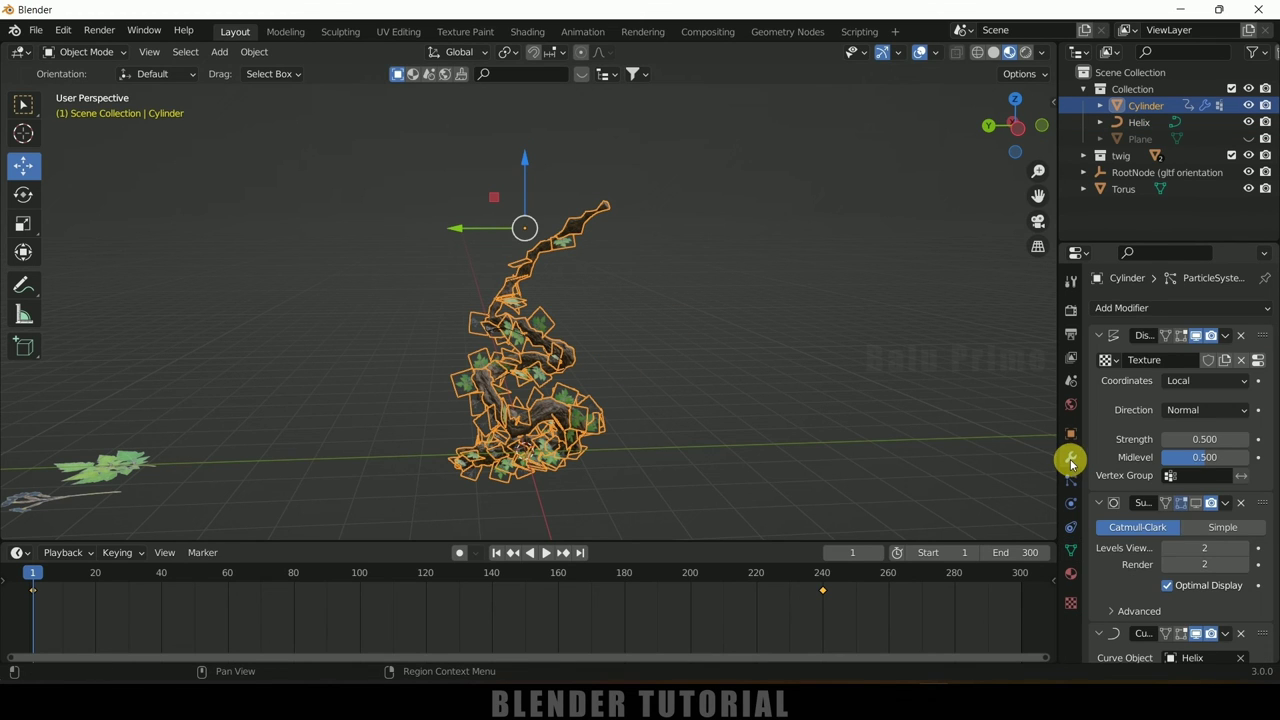
click(1141, 309)
scroll(971, 643, down, 1)
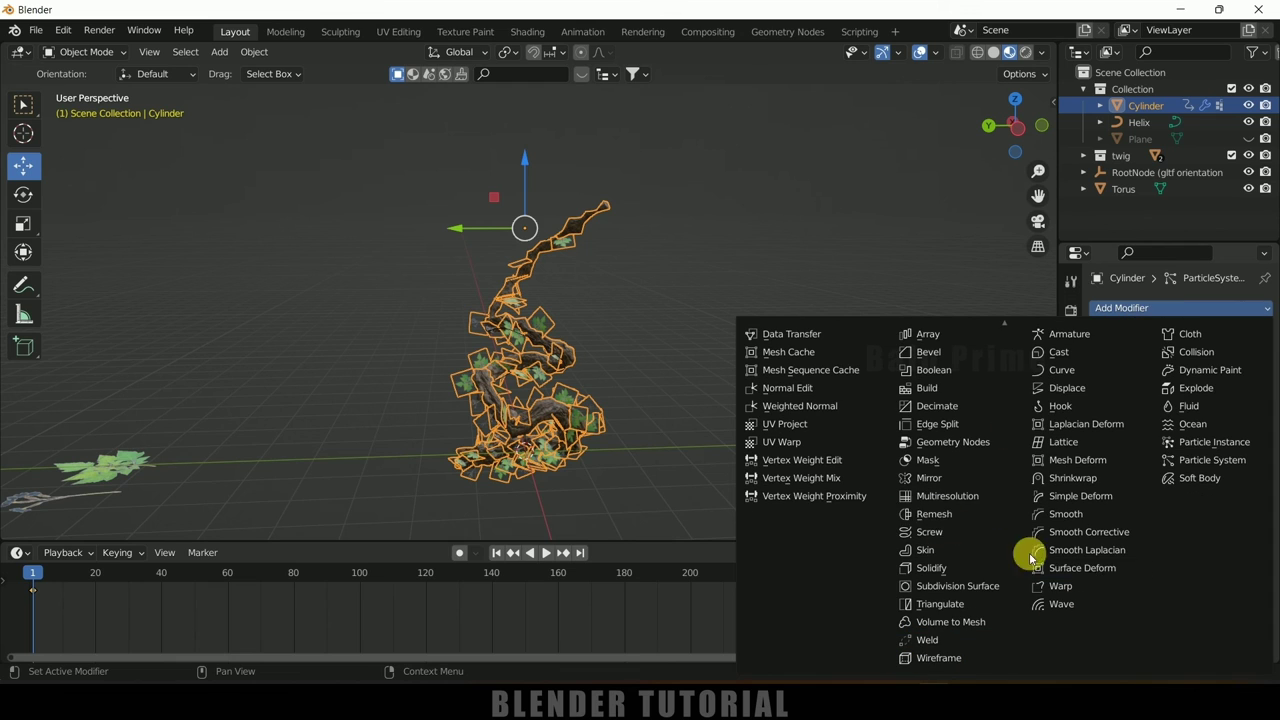
click(810, 497)
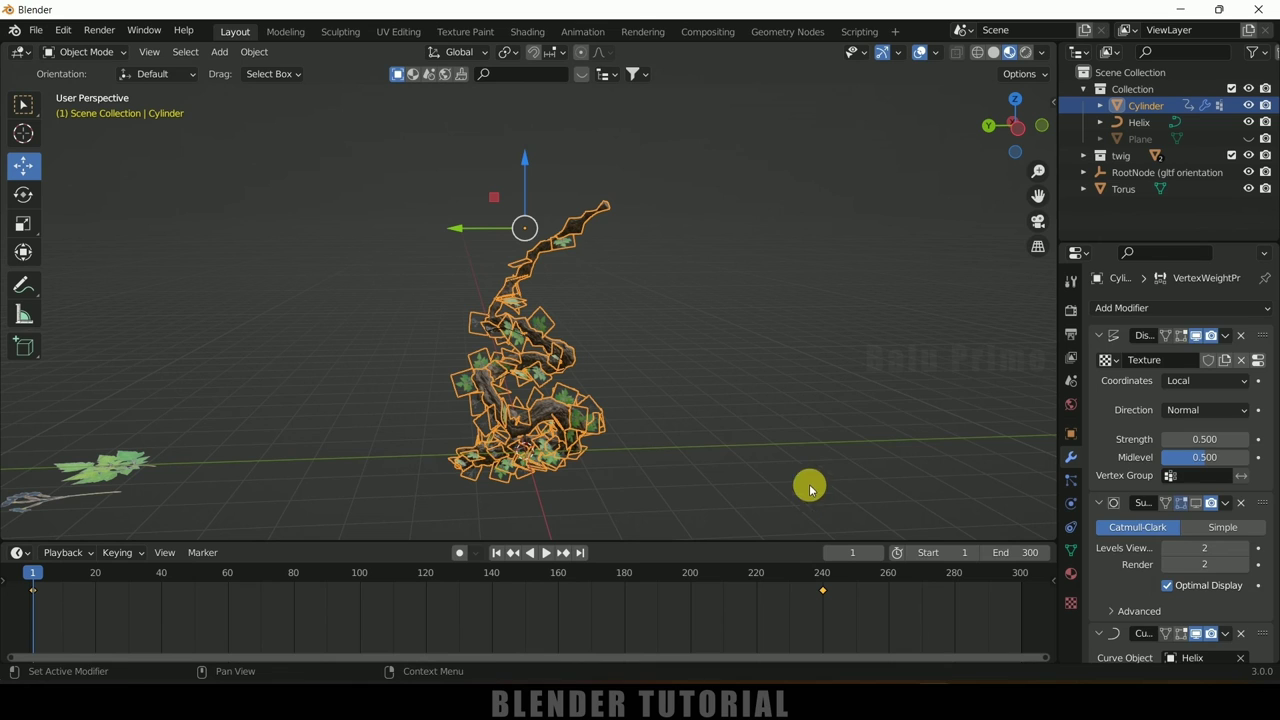
scroll(1129, 494, down, 5)
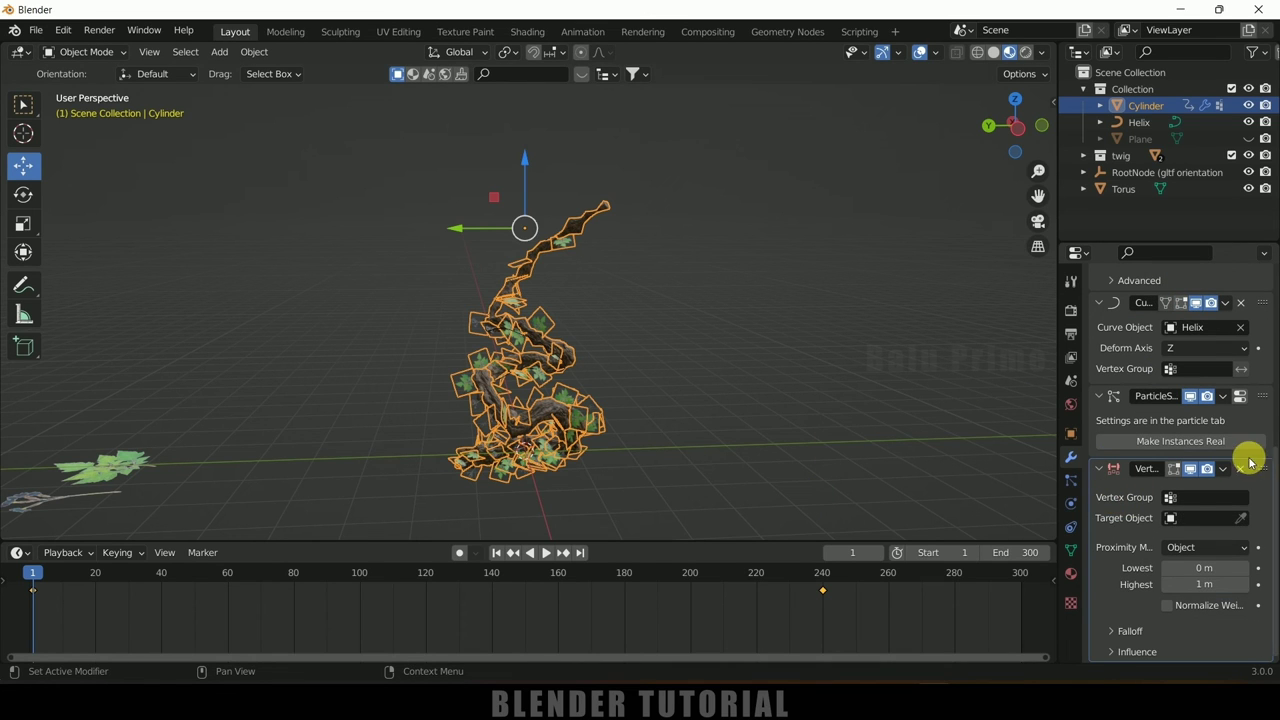
drag(1258, 468, 1264, 366)
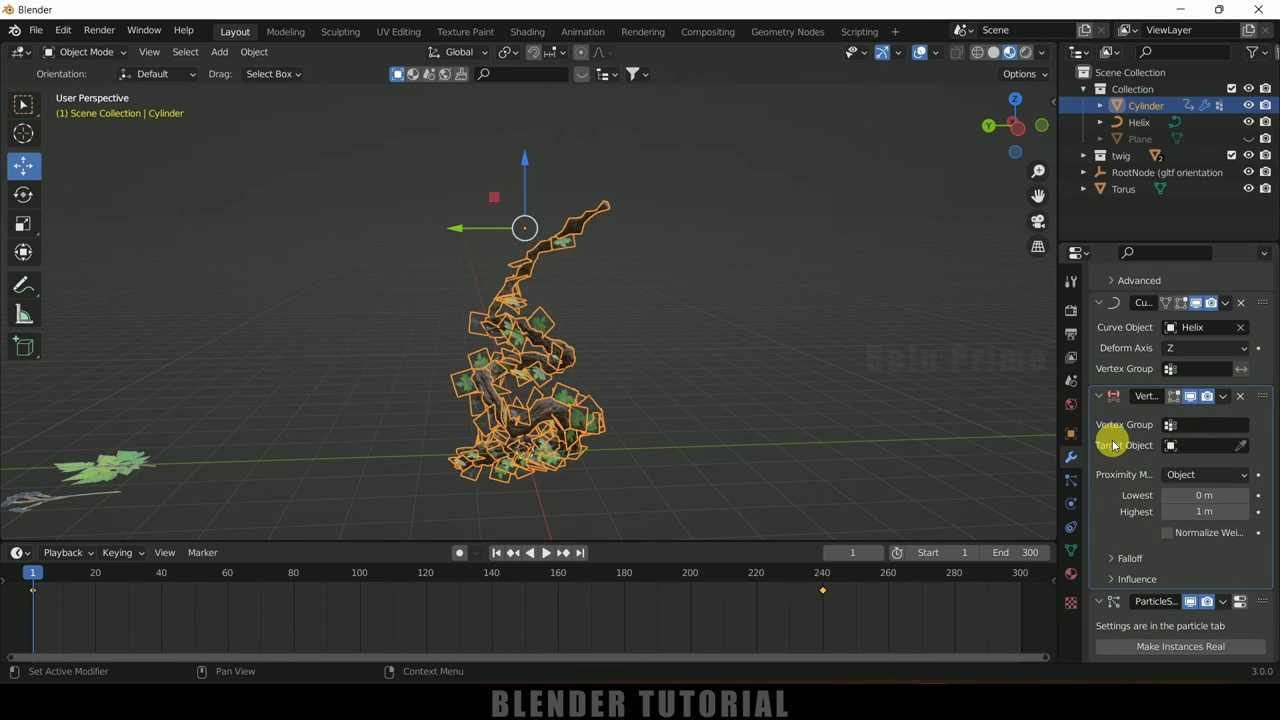
Set the Vertex Weight Proximity modifier's vertex group to twig pins and its target object to Torus
click(1210, 425)
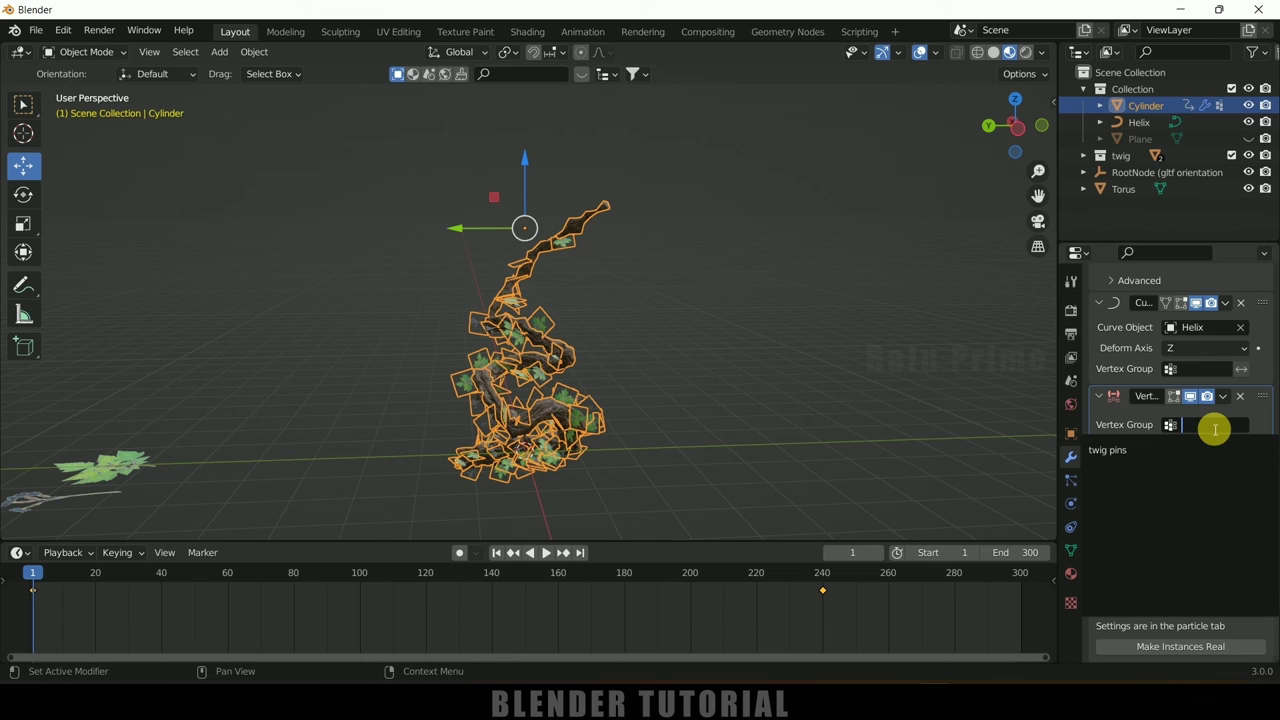
click(1129, 455)
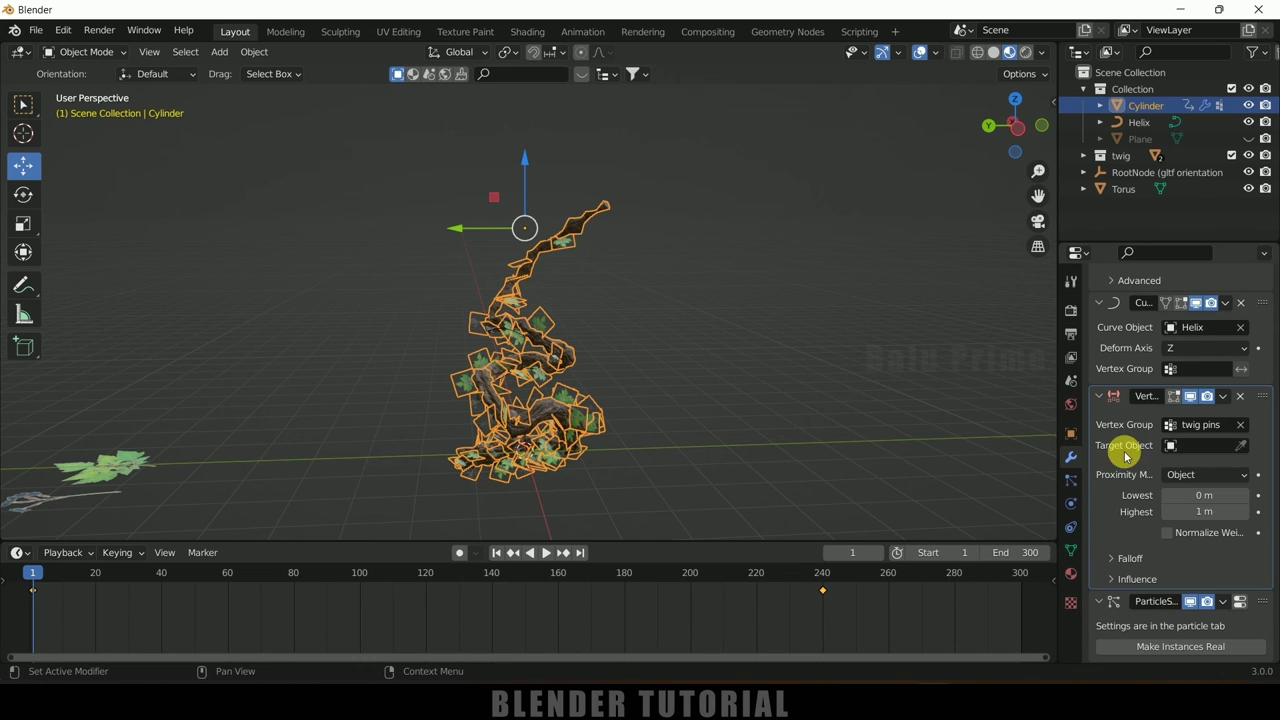
click(1210, 446)
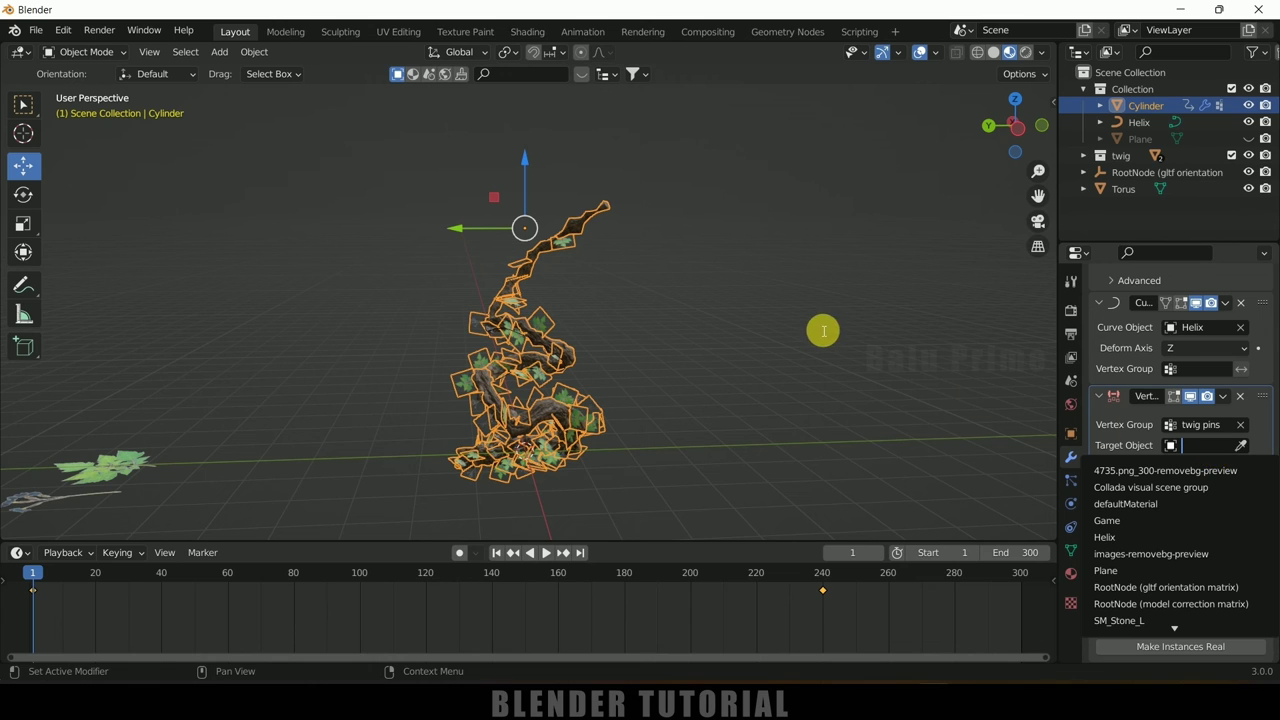
key(Down)
key(Down)
key(Down)
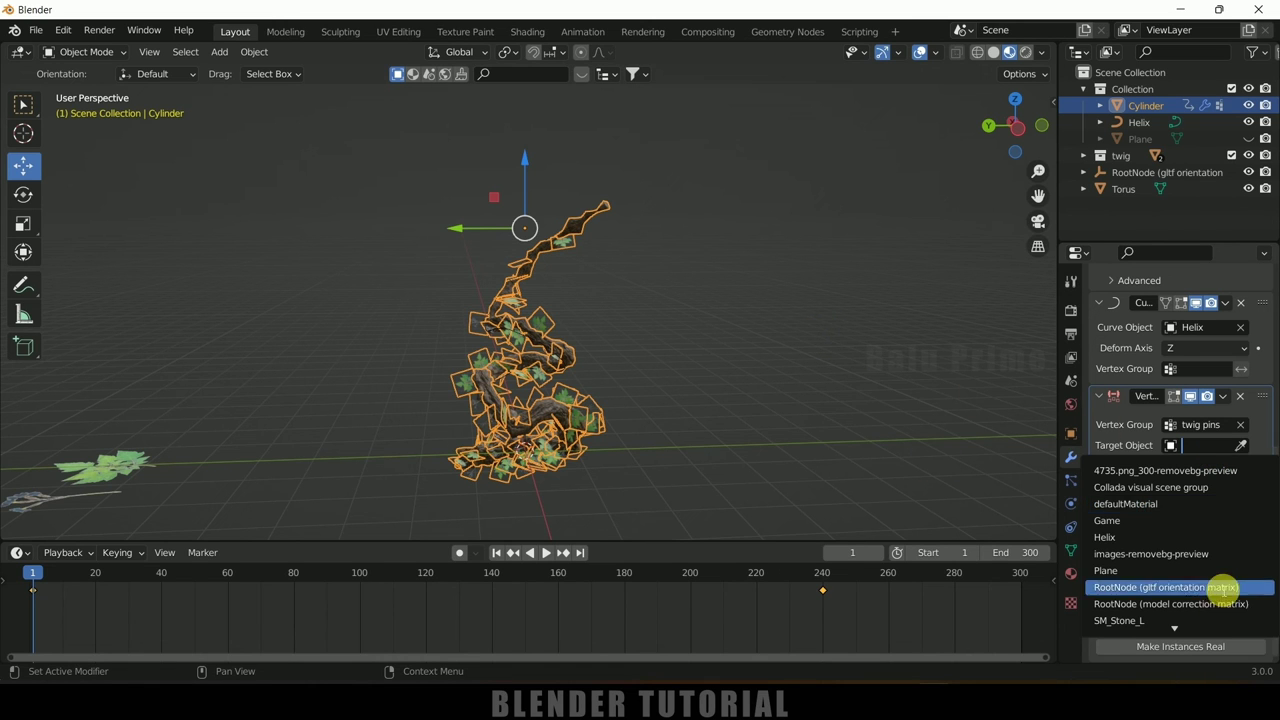
scroll(1215, 588, down, 2)
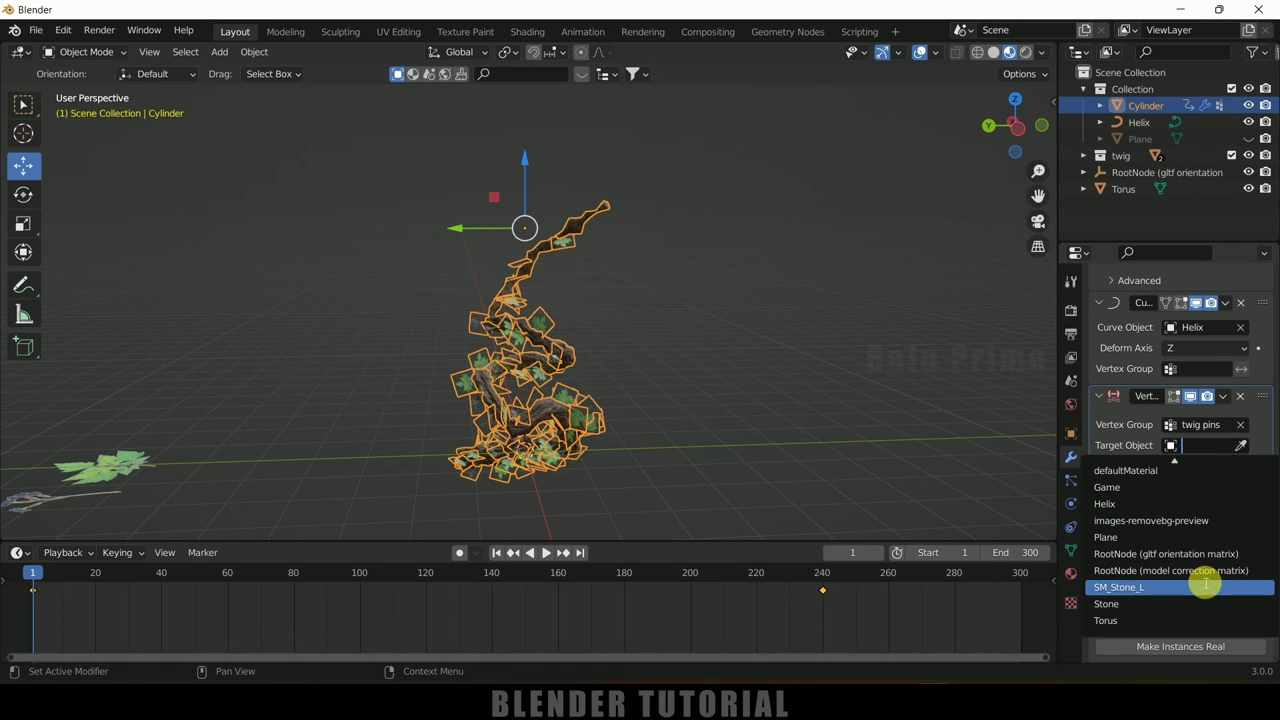
click(1134, 621)
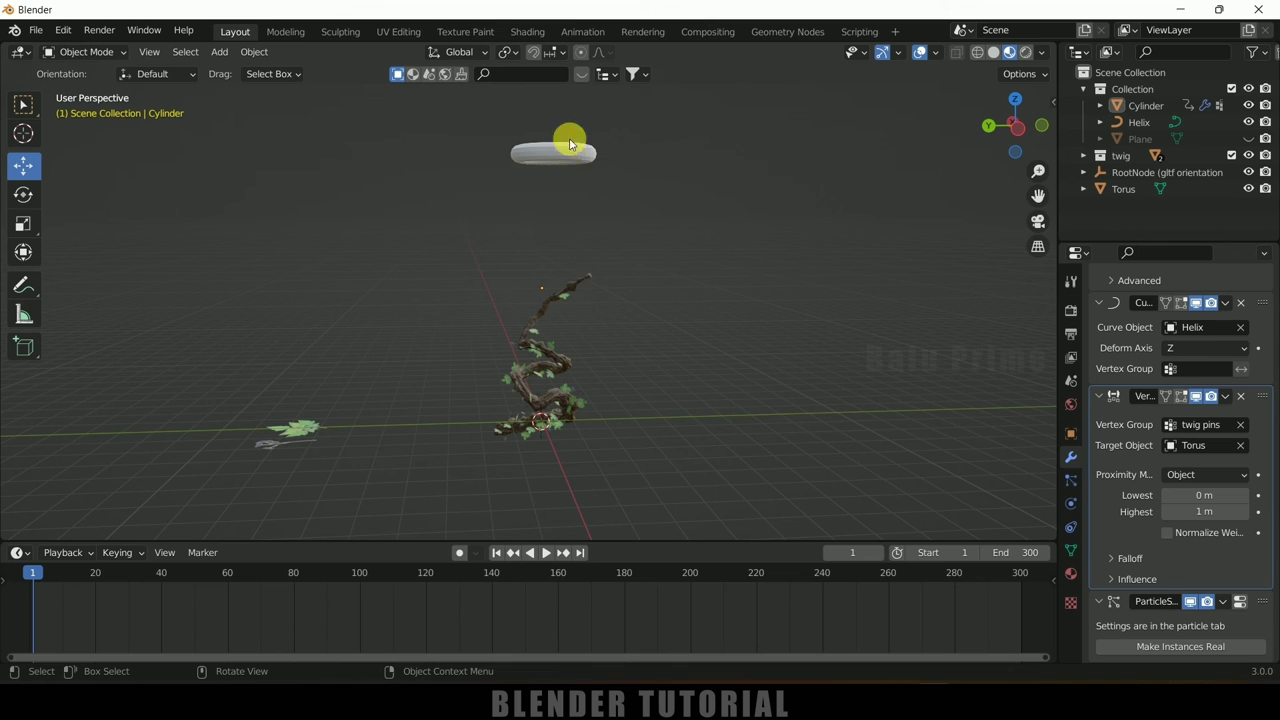
Change the bark cylinder's proximity mode to Geometry in the Vertex Weight Proximity modifier
click(581, 288)
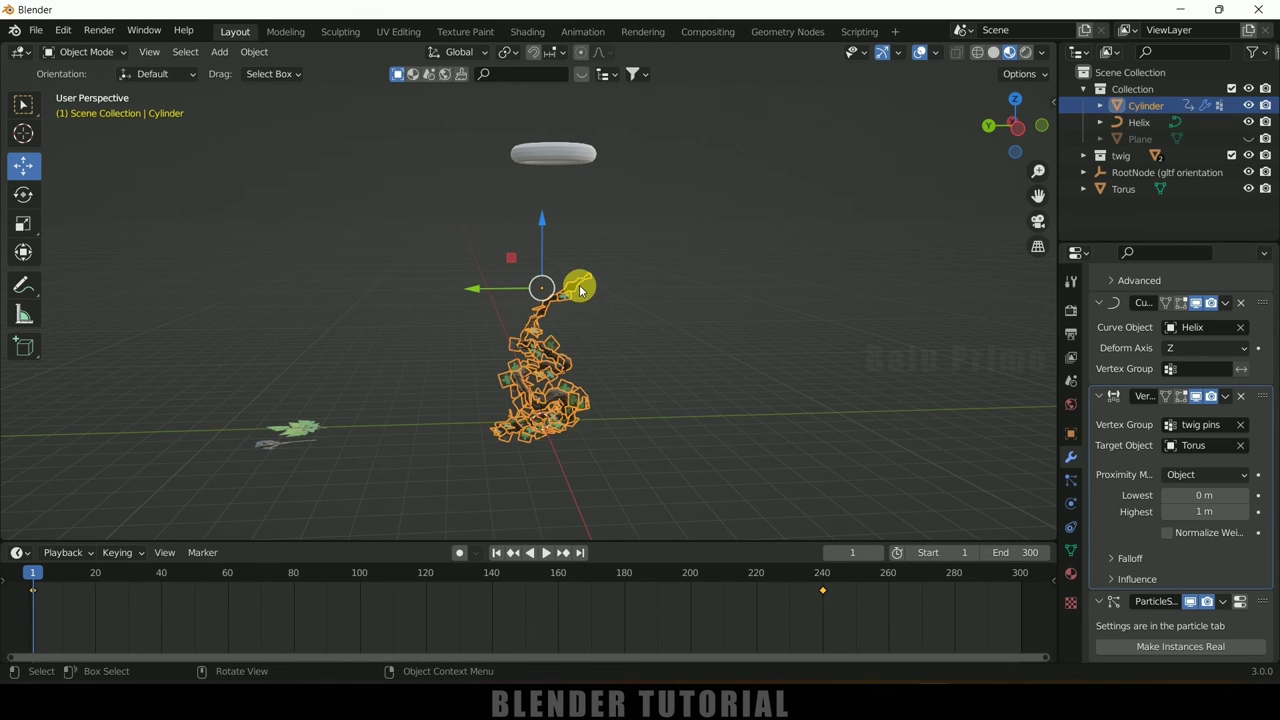
click(1178, 477)
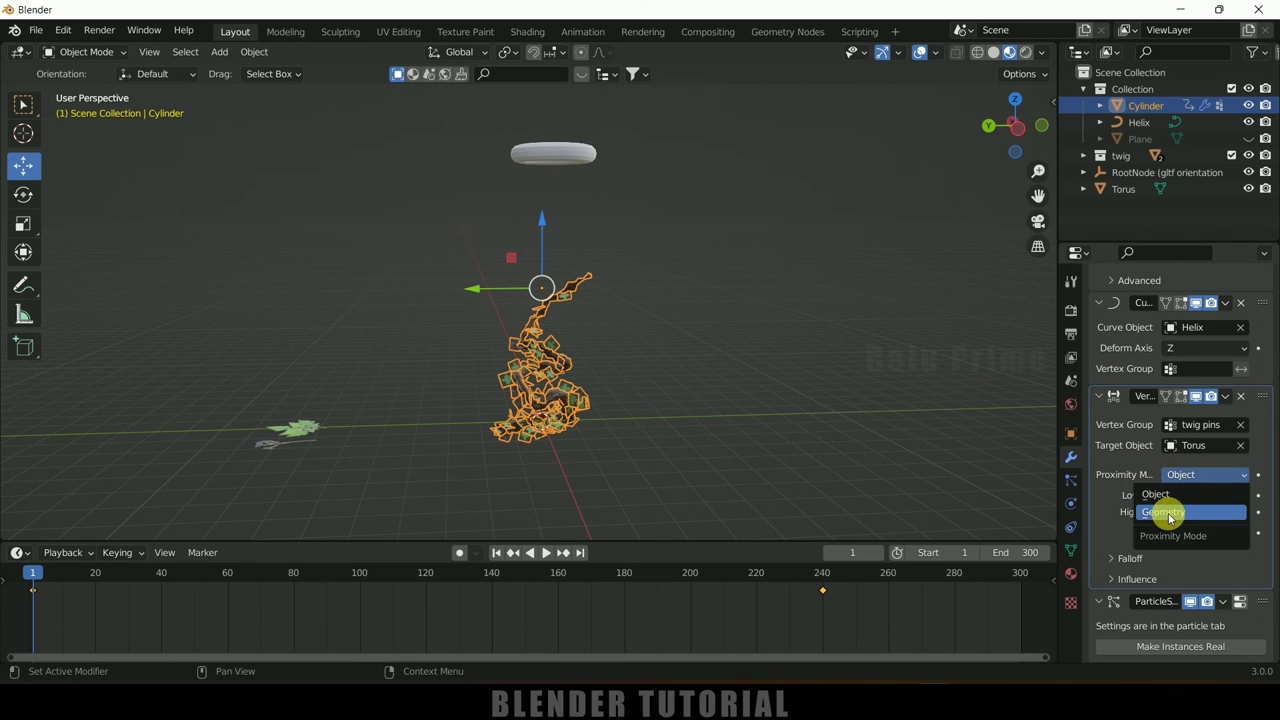
click(1171, 509)
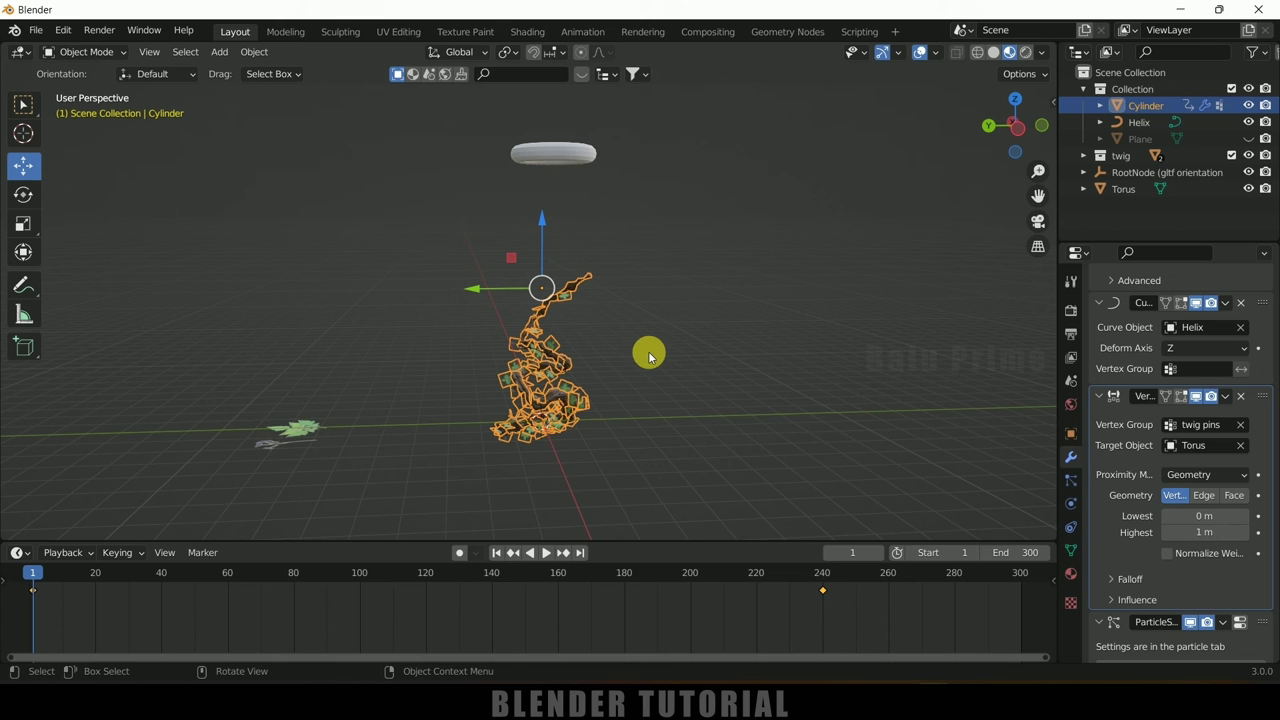
In Weight Paint mode, set the proximity modifier's Lowest to 8 m and Highest to 5.1 m, and return to Object Mode
scroll(610, 369, up, 4)
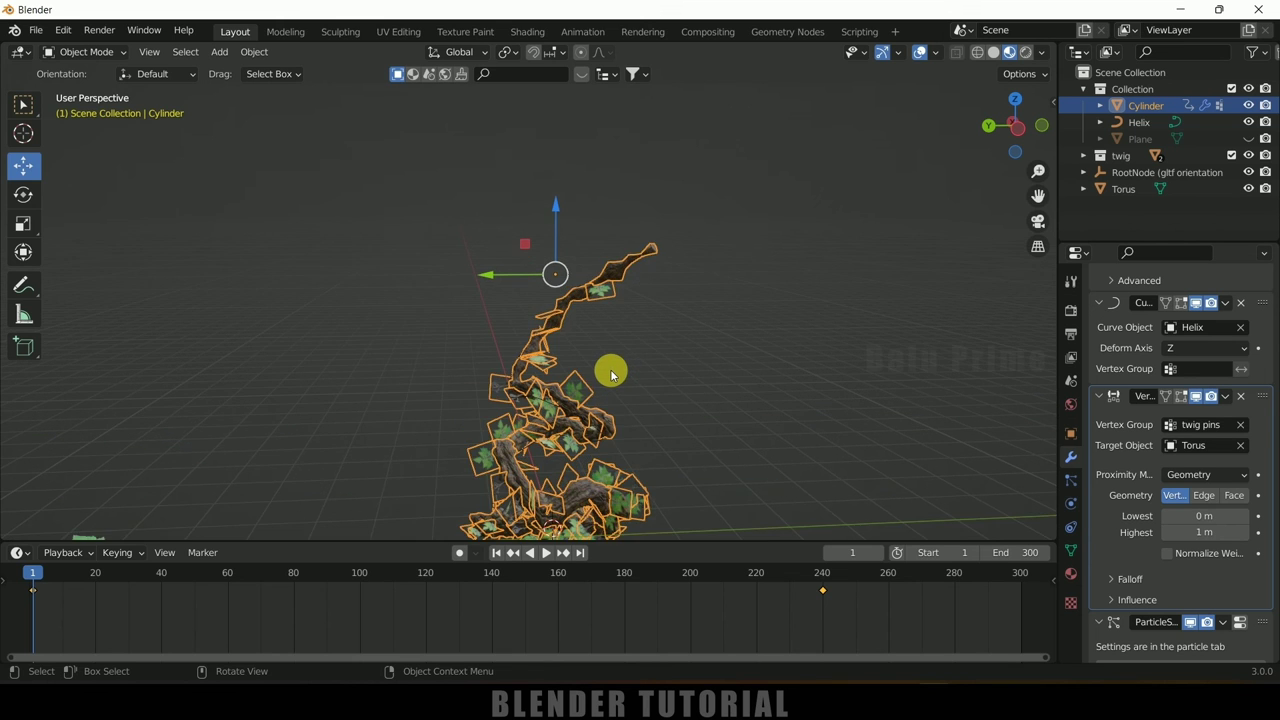
shift+middle_drag(694, 389, 614, 237)
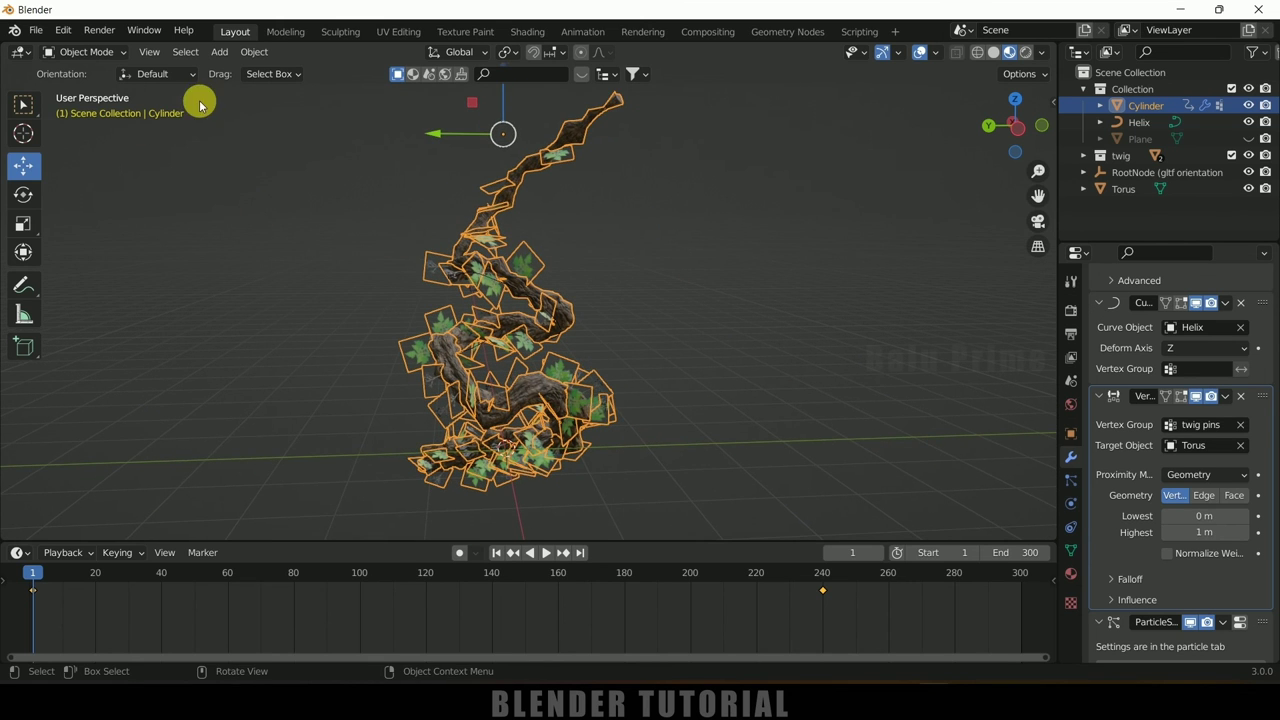
click(65, 53)
click(88, 146)
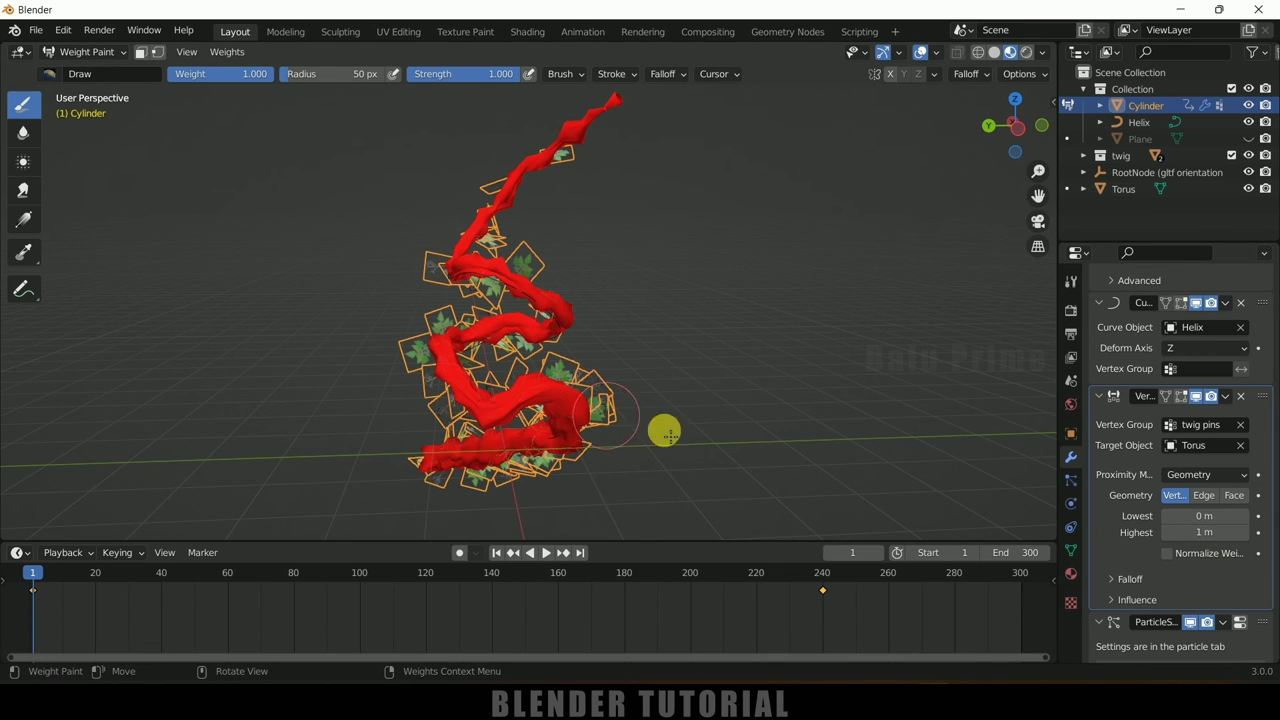
drag(1200, 532, 1268, 515)
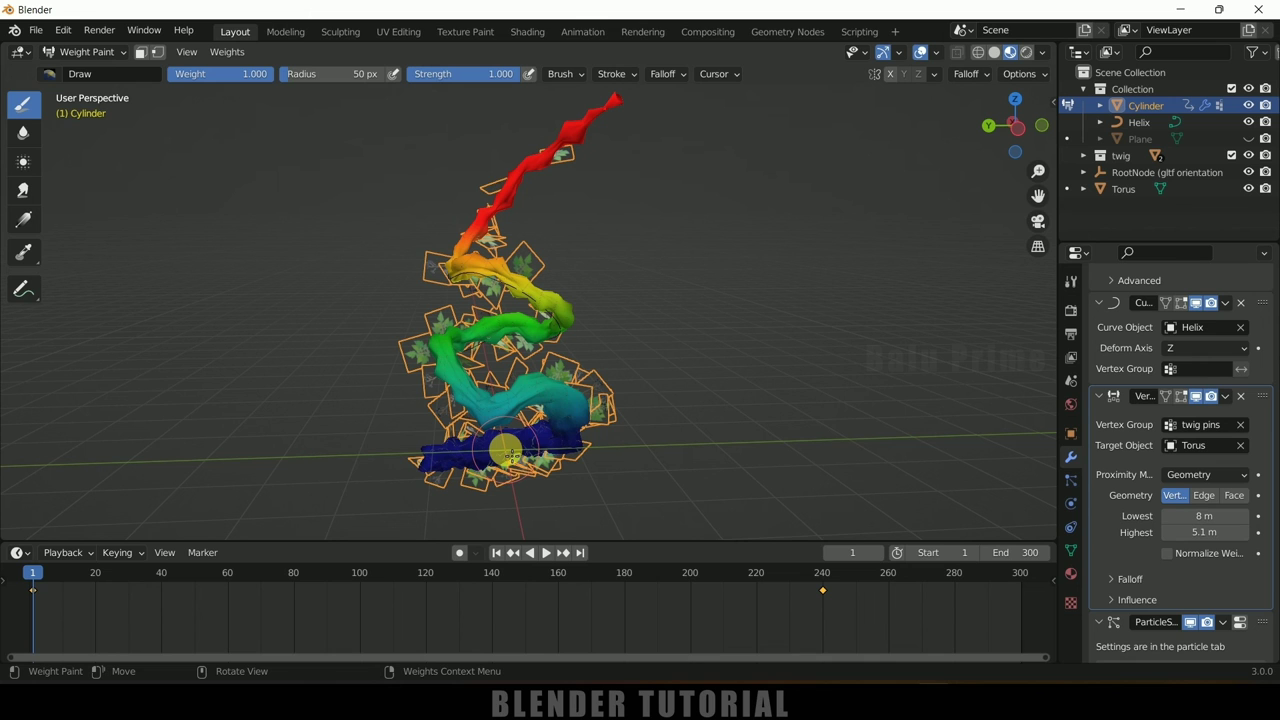
click(88, 52)
click(92, 71)
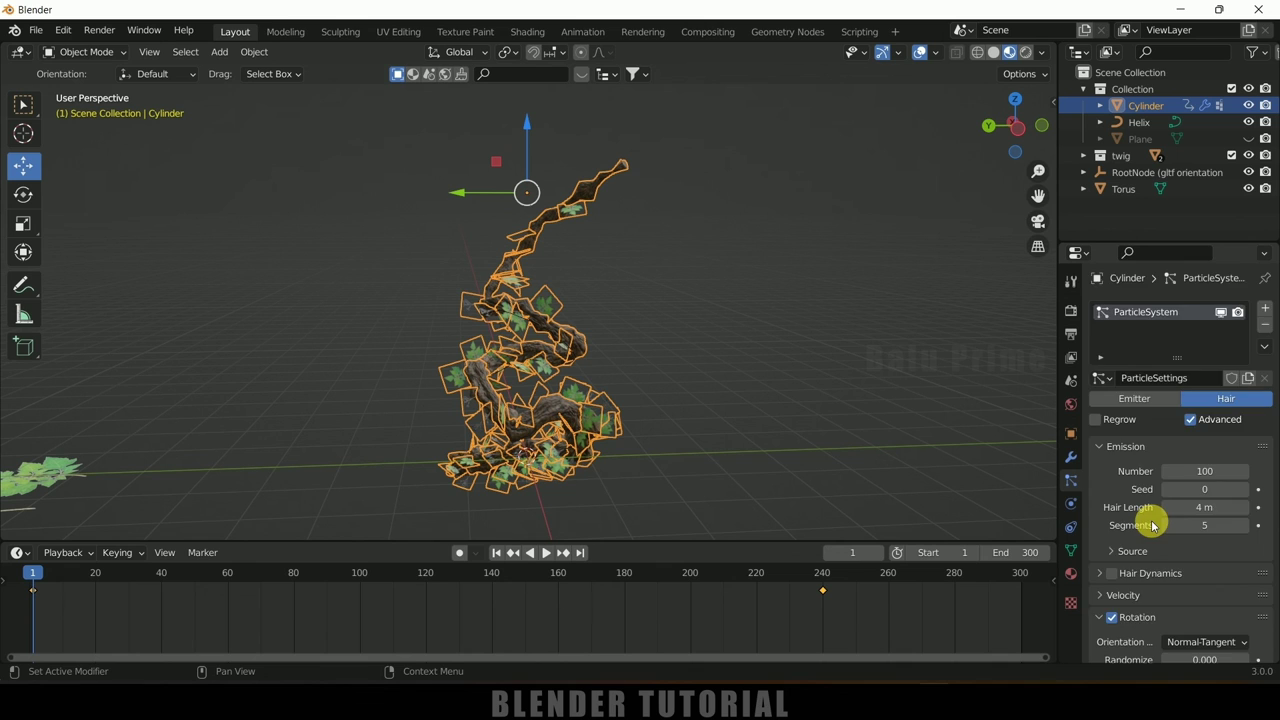
Assign the twig pins vertex group to Length in the bark cylinder's particle system settings
scroll(1151, 534, down, 15)
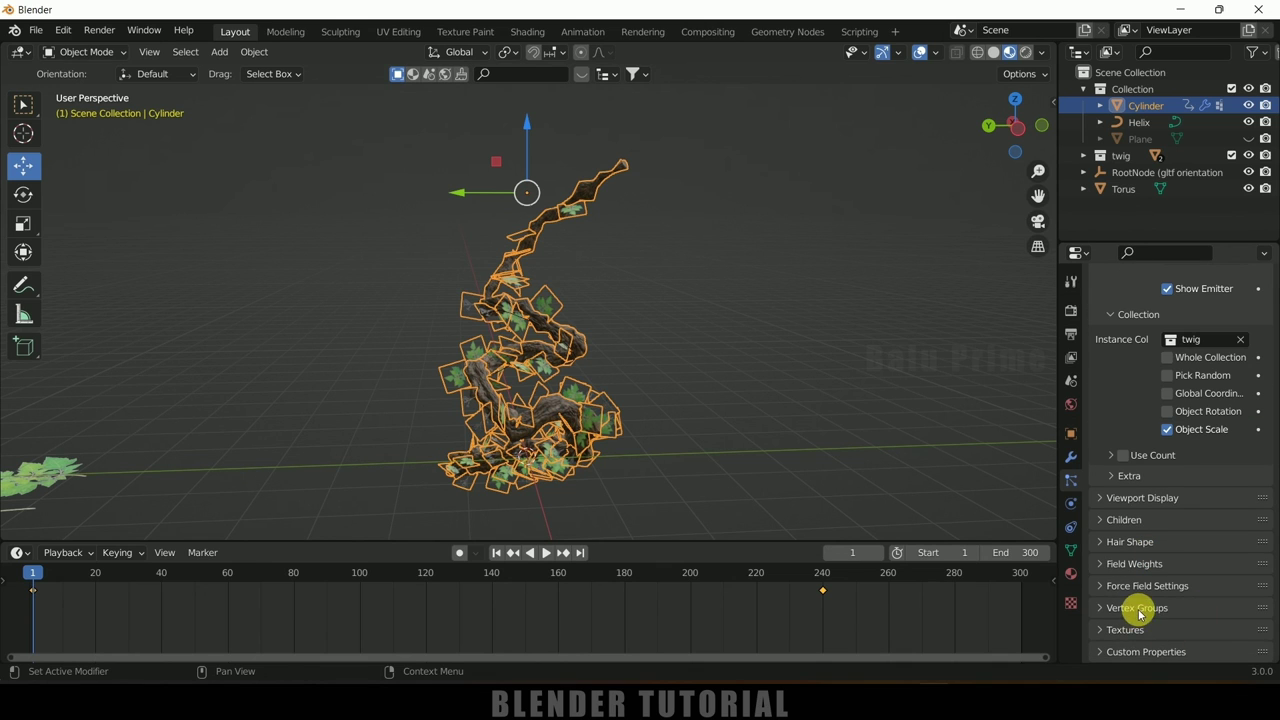
click(1102, 608)
scroll(1133, 500, down, 4)
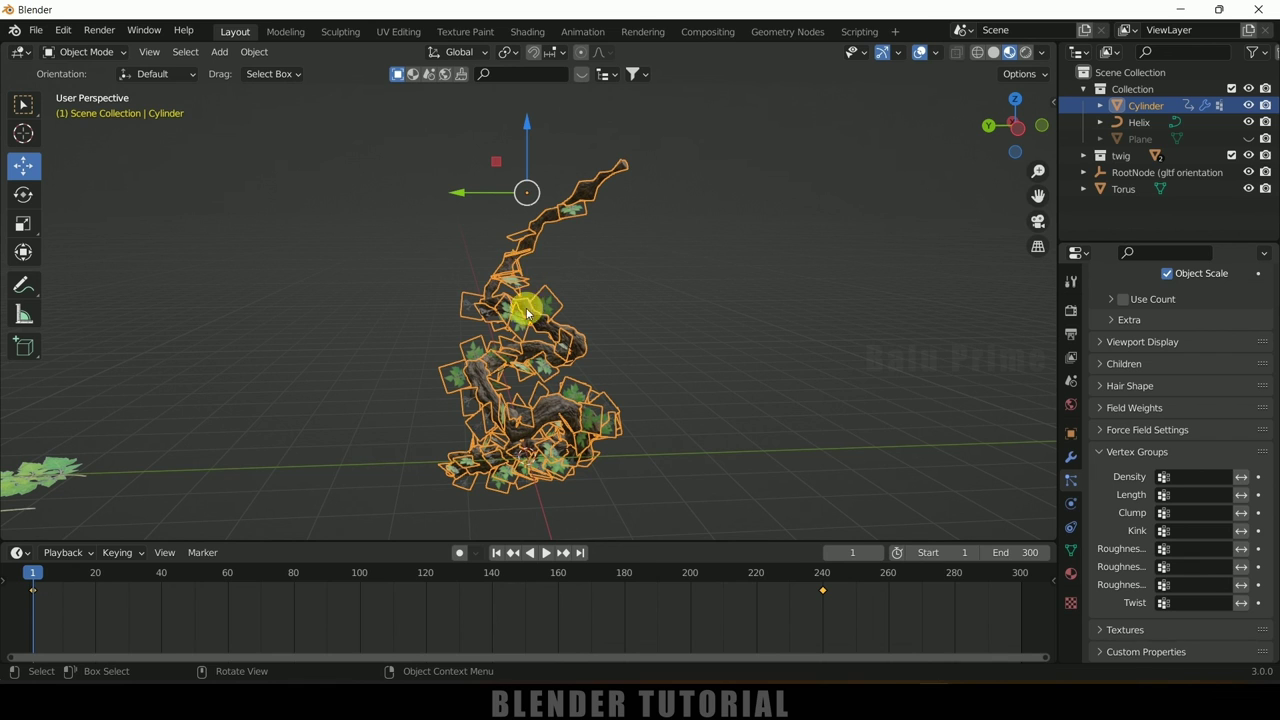
click(1197, 494)
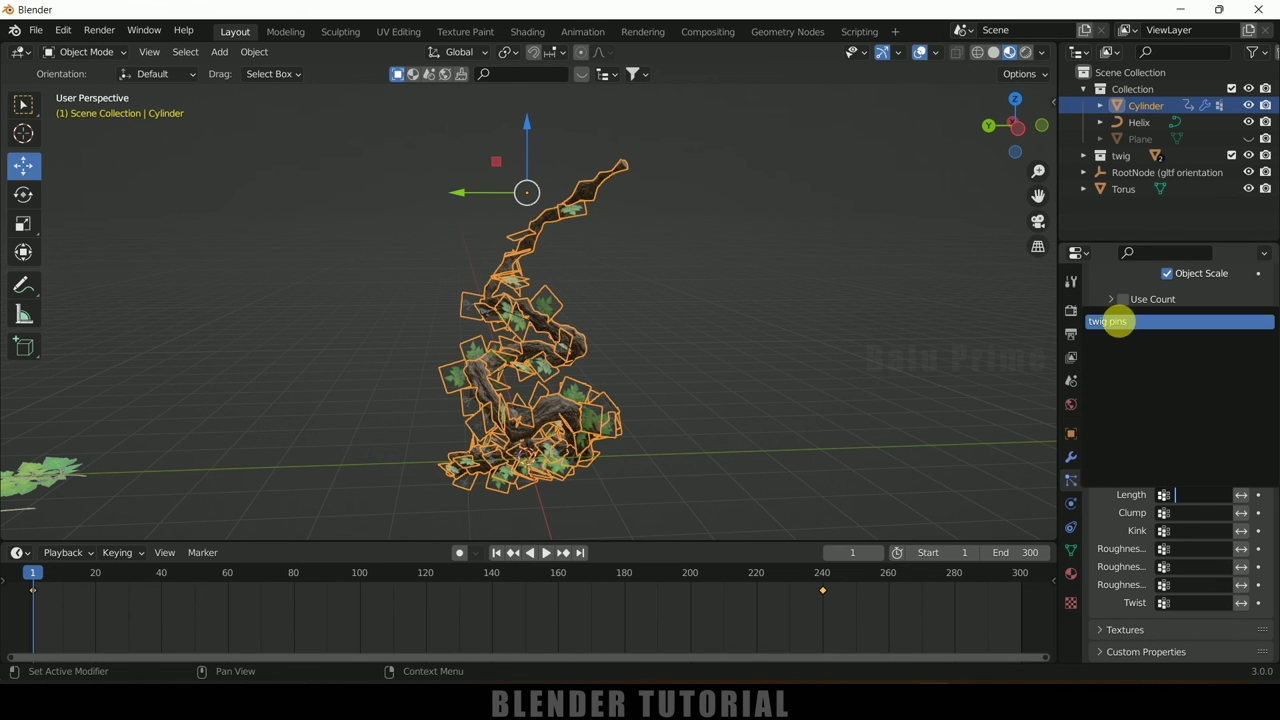
click(1124, 325)
Move the torus vertically above the vine and scrub the timeline to frame 31
middle_drag(850, 295, 673, 237)
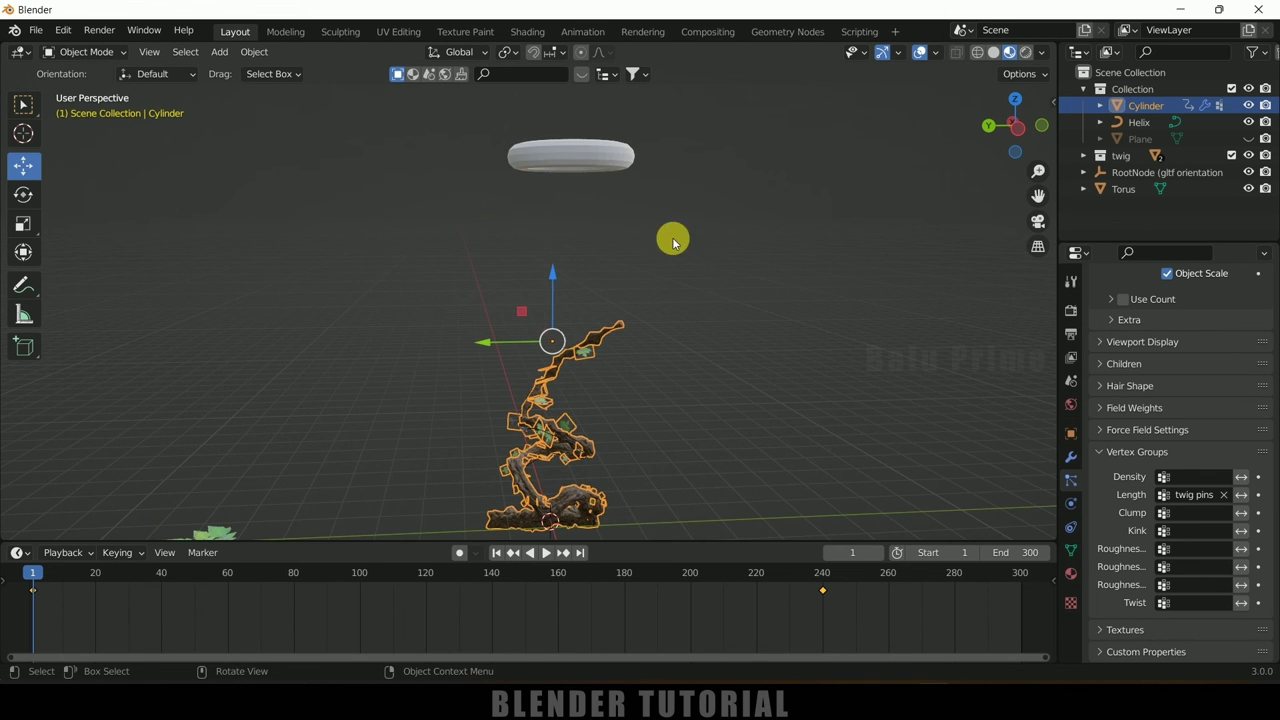
click(610, 162)
drag(583, 101, 649, 152)
middle_drag(649, 152, 314, 511)
drag(32, 578, 132, 595)
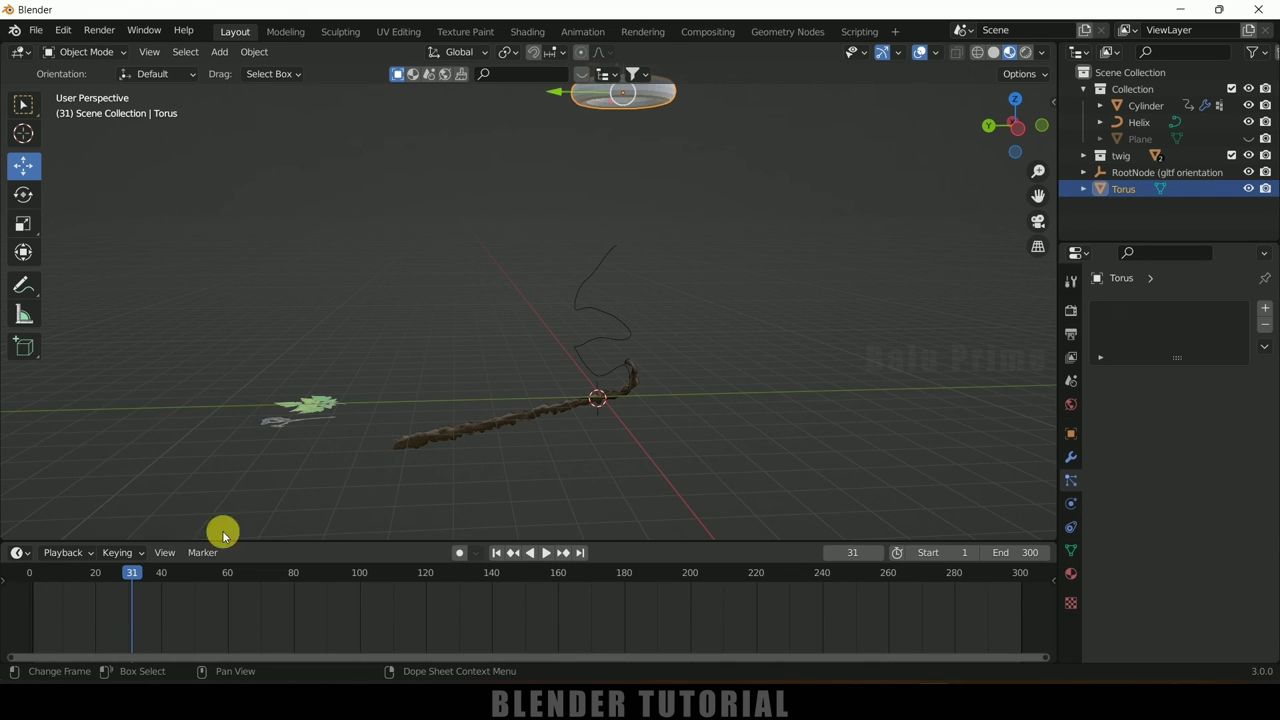
Lower the torus about 1.35 m along Z and play the animation up to frame 181 to check the leaf growth
scroll(696, 305, down, 1)
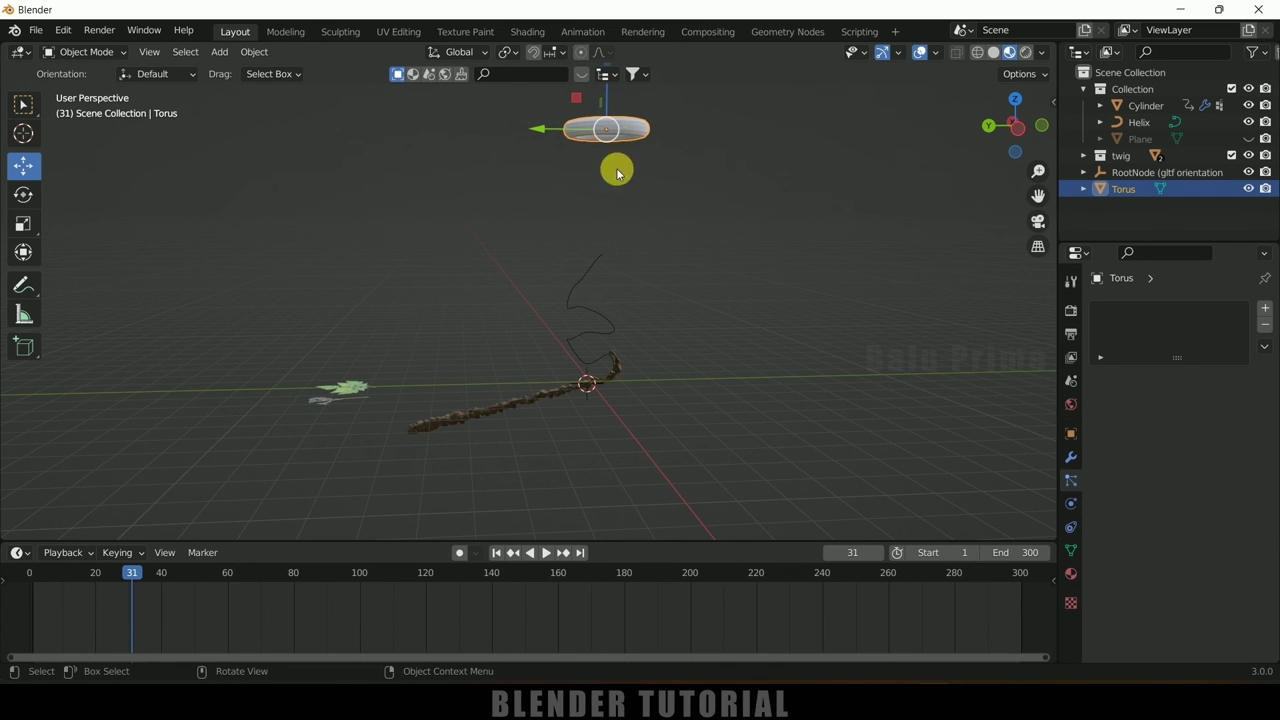
drag(608, 97, 610, 145)
key(space)
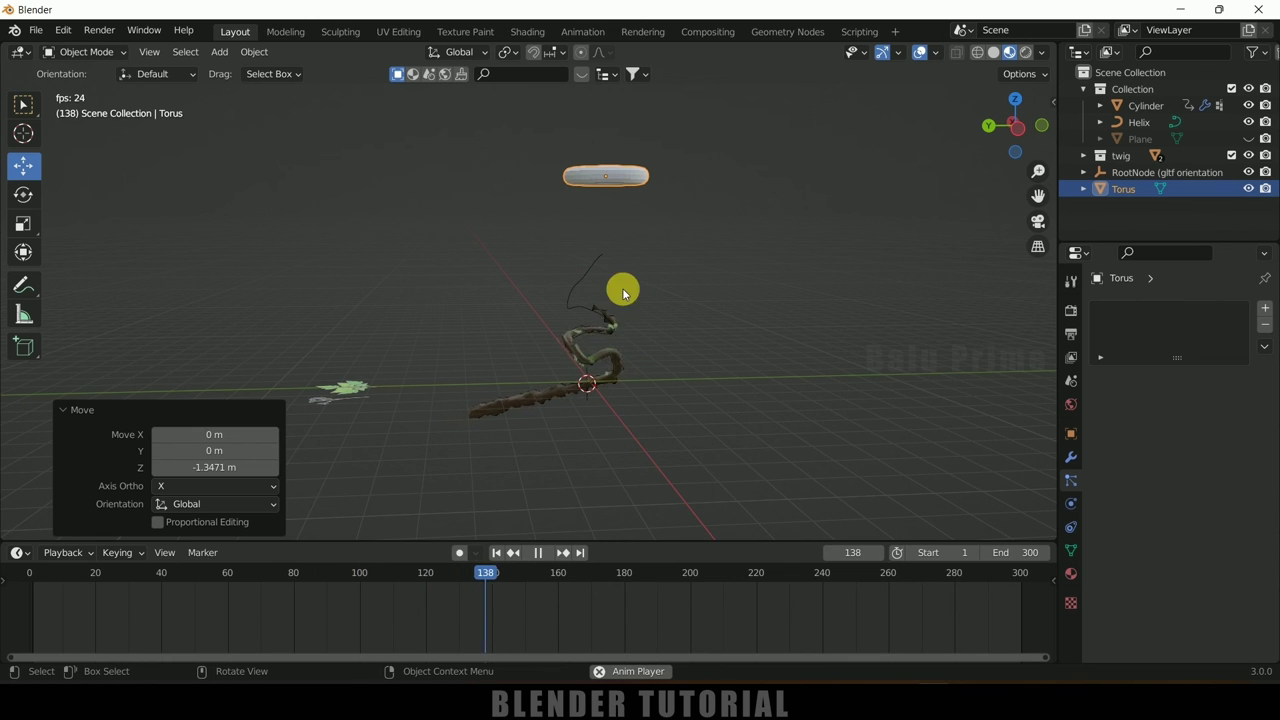
key(space)
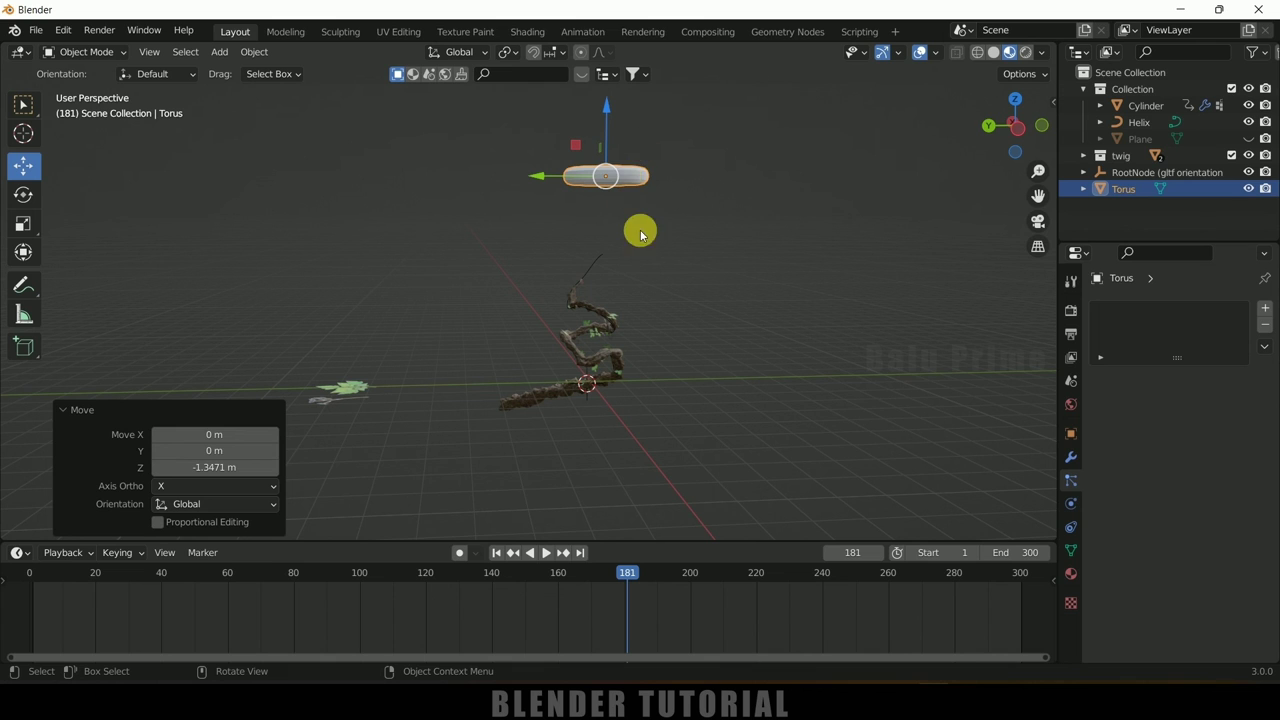
Raise the torus about 1.41 m along Z and play the animation on to frame 231
middle_drag(640, 222, 660, 254)
drag(602, 154, 613, 109)
key(space)
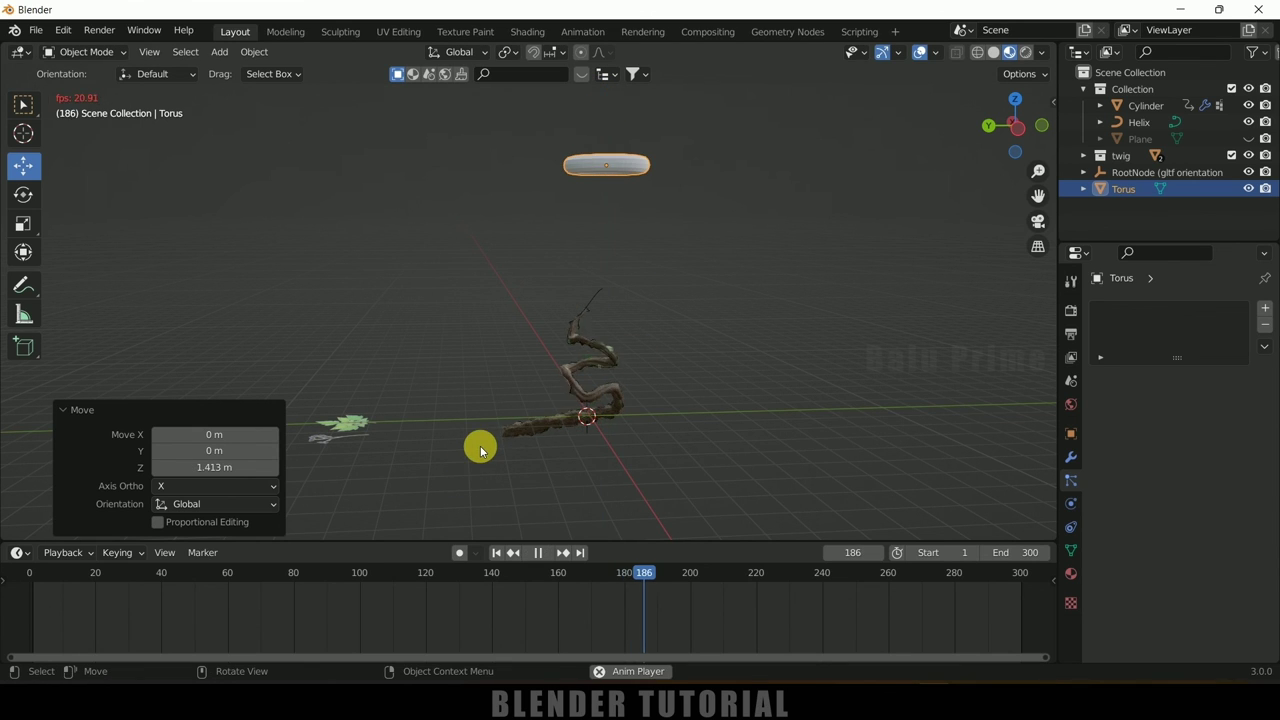
key(space)
middle_drag(482, 447, 640, 398)
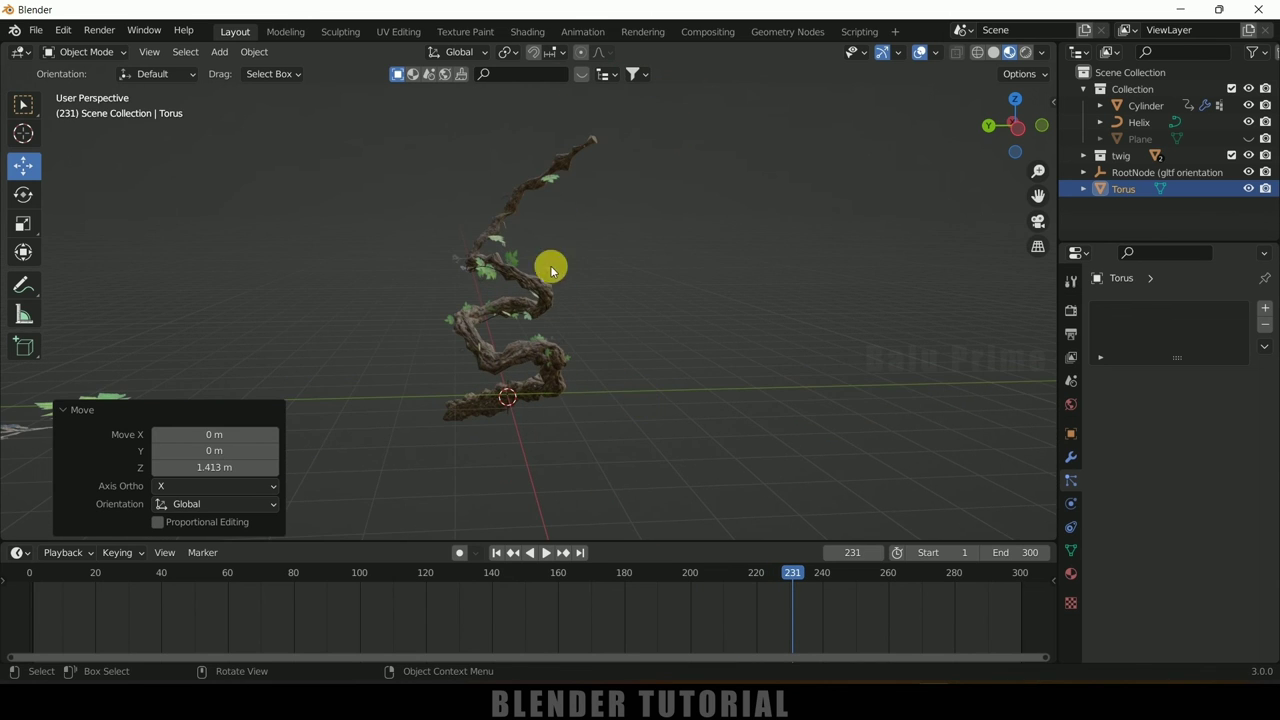
Set the bark cylinder's hair particle number to 500 and inspect the denser leaves along the vine
middle_drag(643, 340, 554, 316)
click(554, 315)
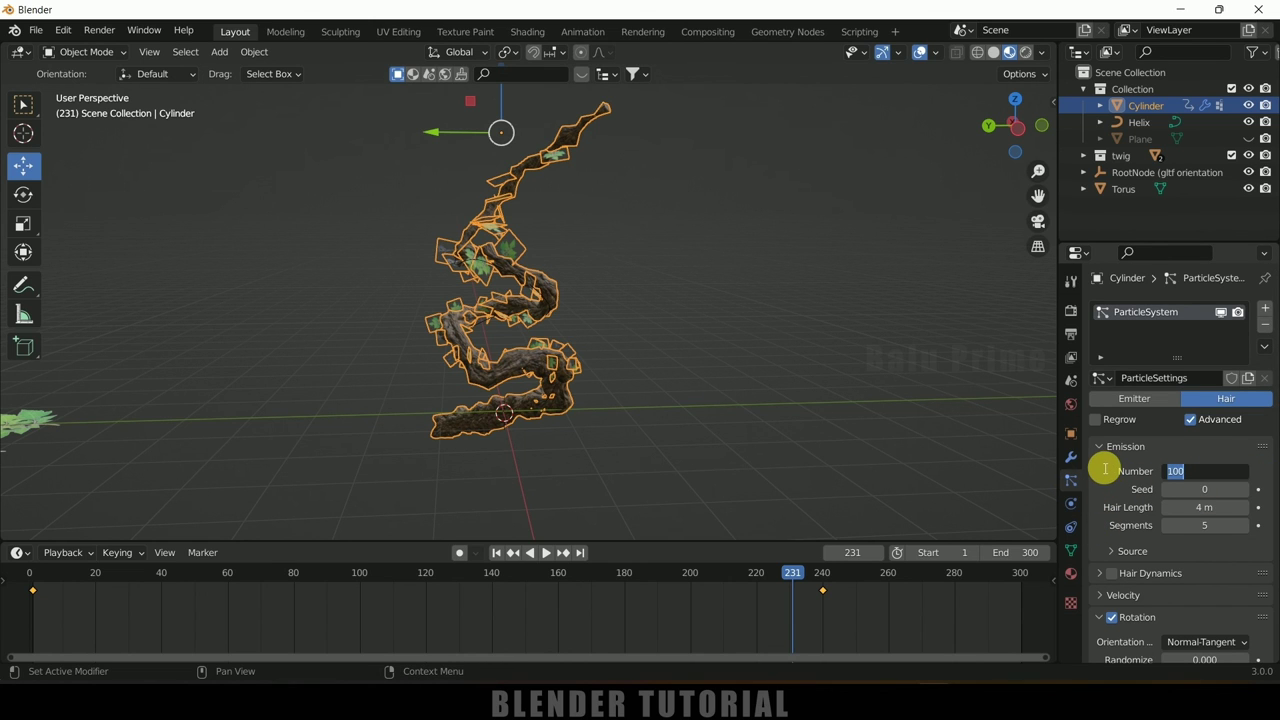
text(00)
key(Return)
click(796, 248)
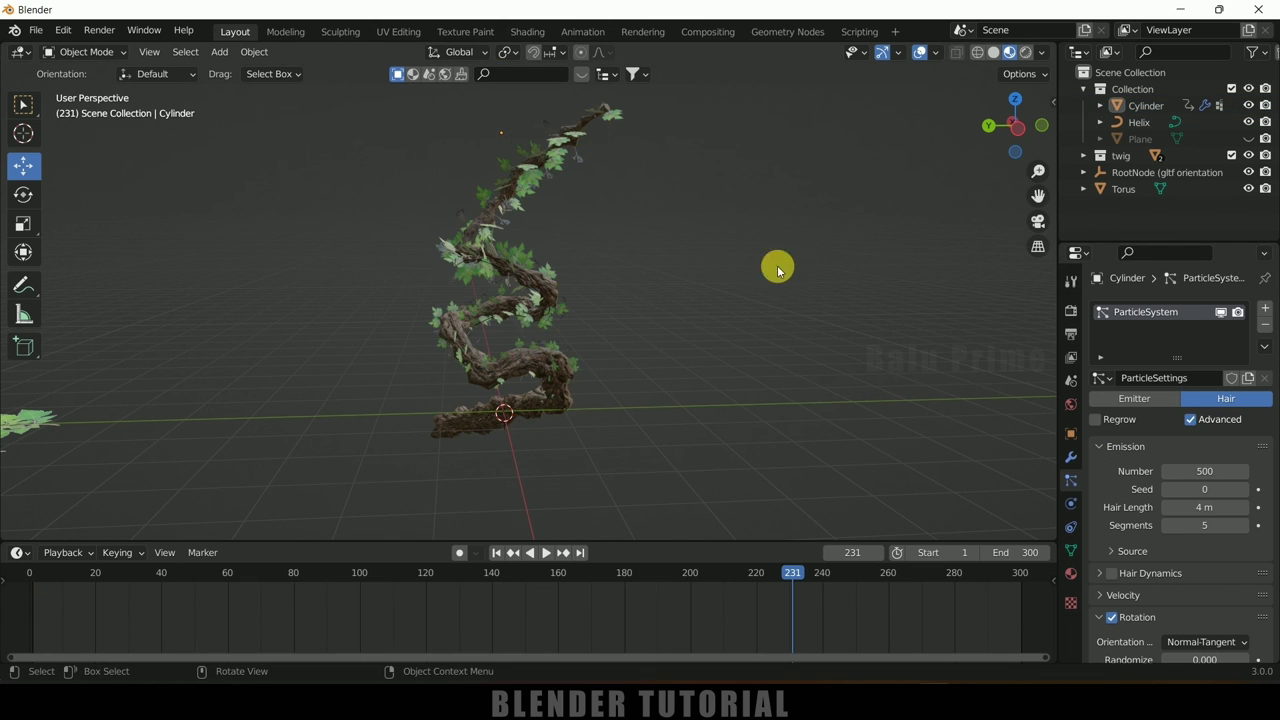
scroll(715, 298, up, 2)
scroll(704, 293, down, 2)
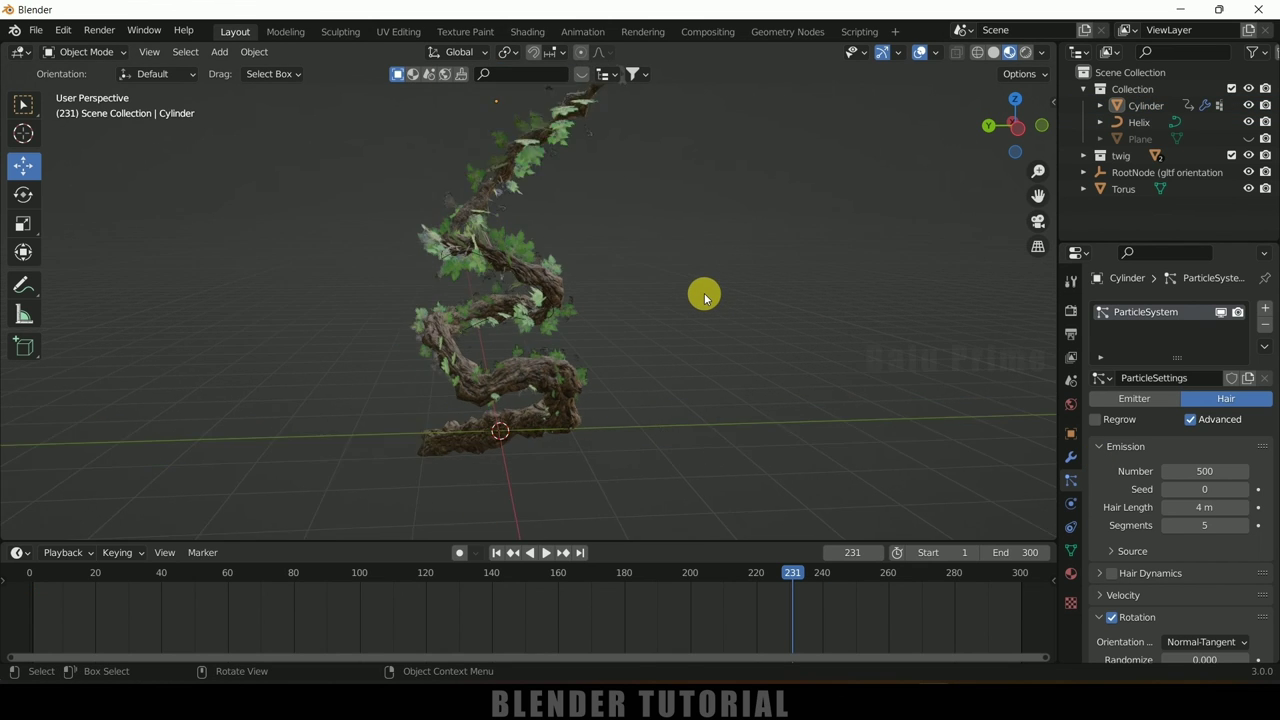
middle_drag(704, 293, 676, 290)
Unhide the stone pillar inside the helix and play the growth animation from frame 1
click(496, 553)
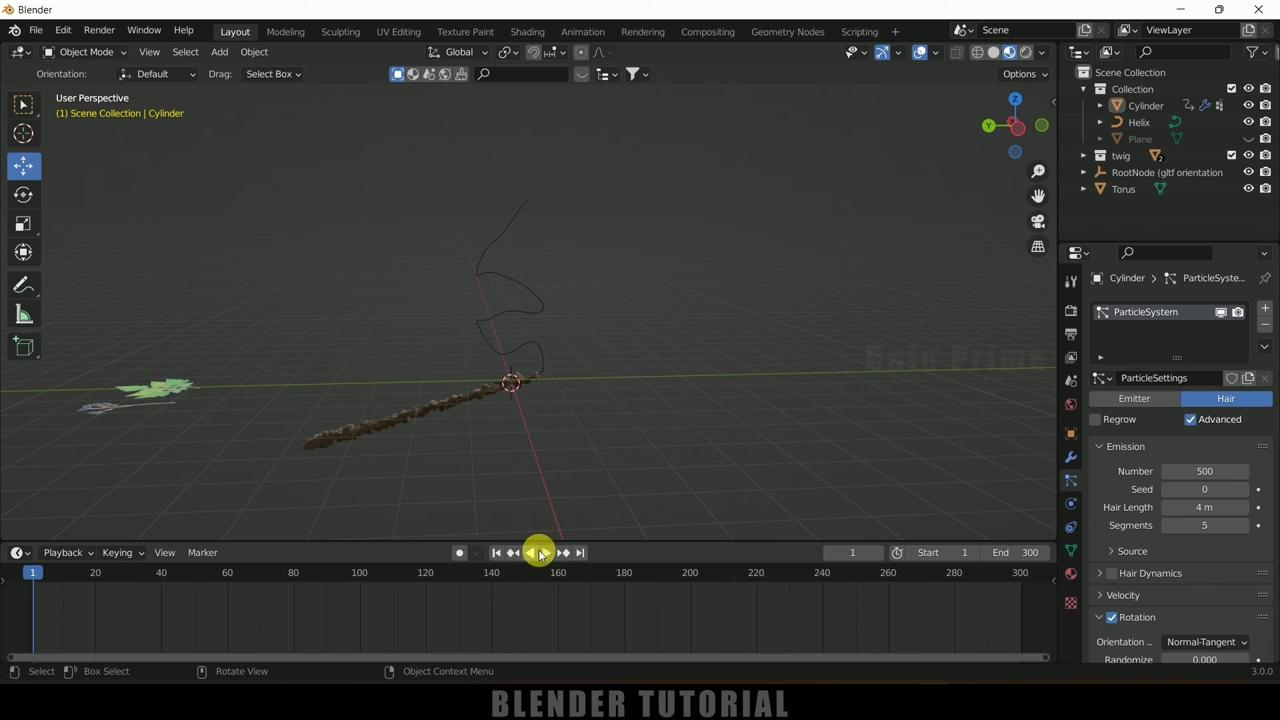
click(1249, 139)
click(1249, 139)
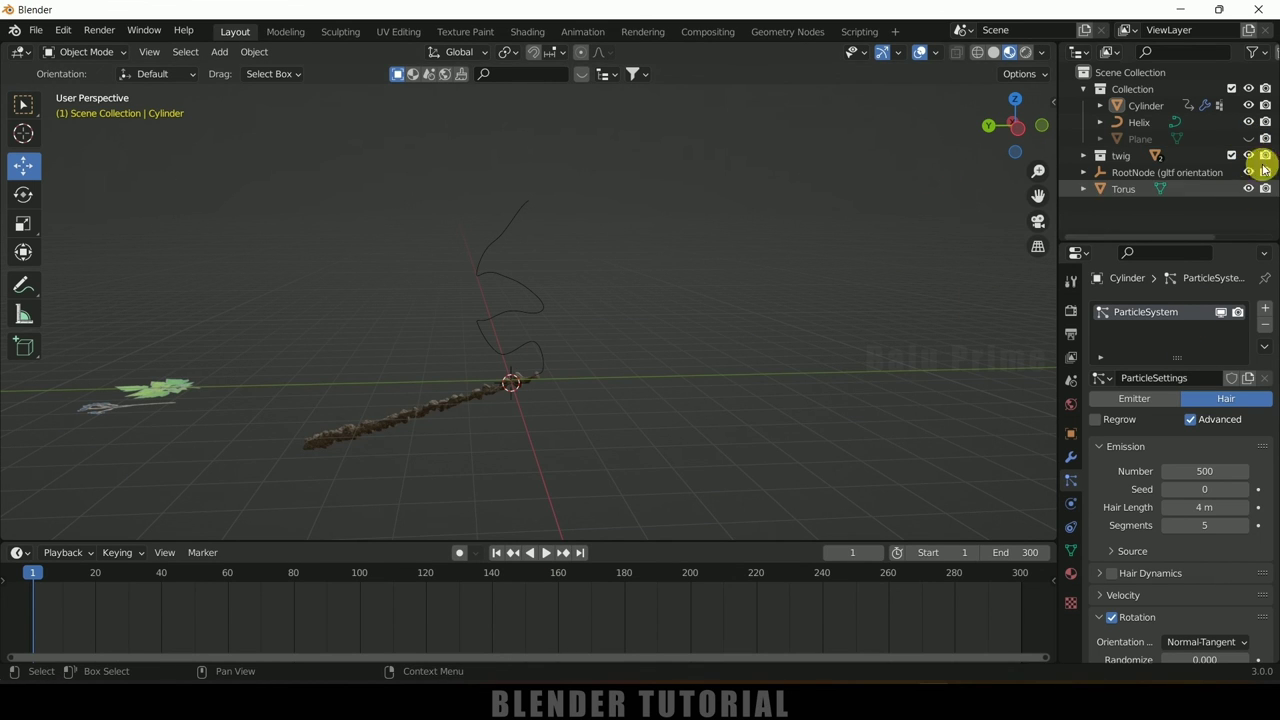
scroll(1212, 145, down, 2)
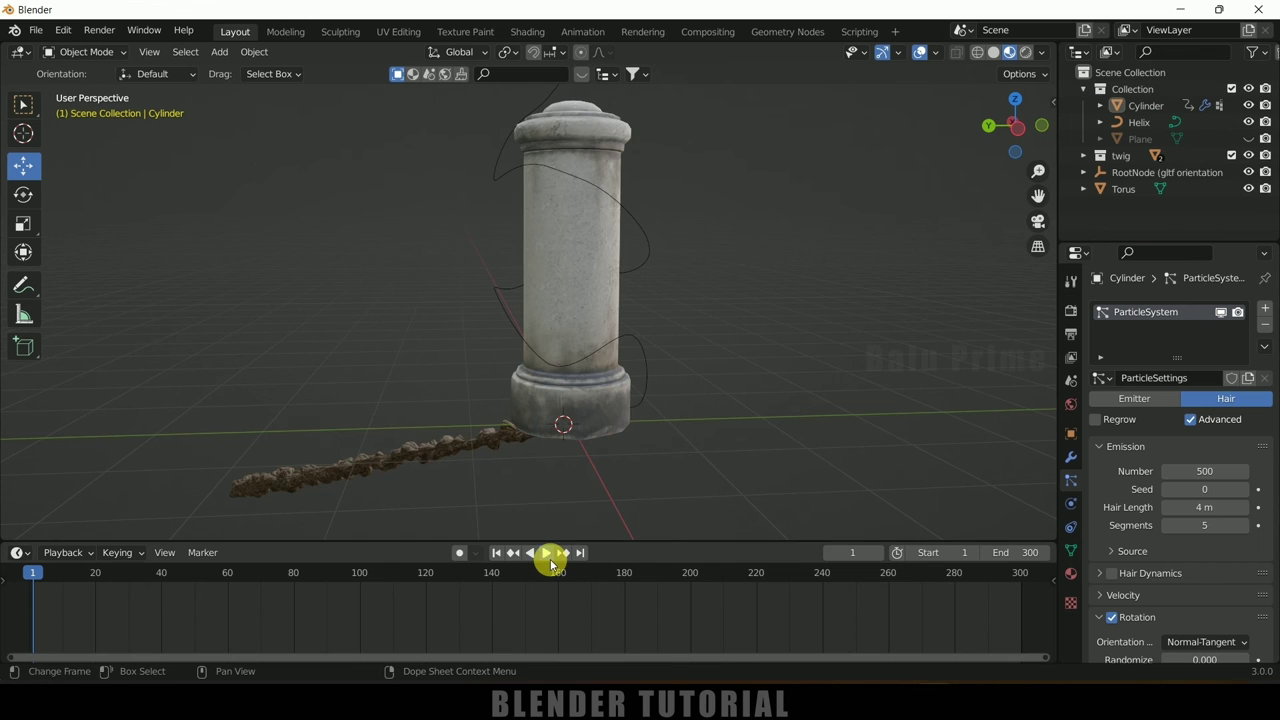
click(545, 552)
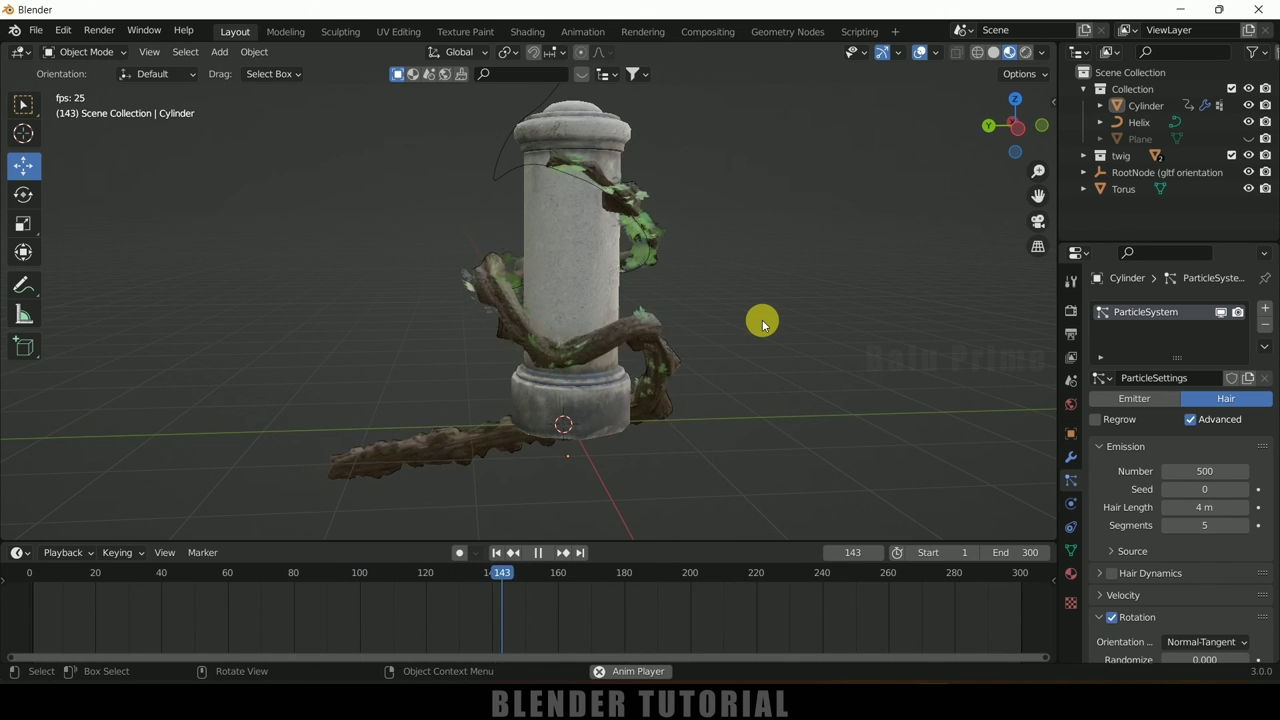
scroll(766, 320, down, 2)
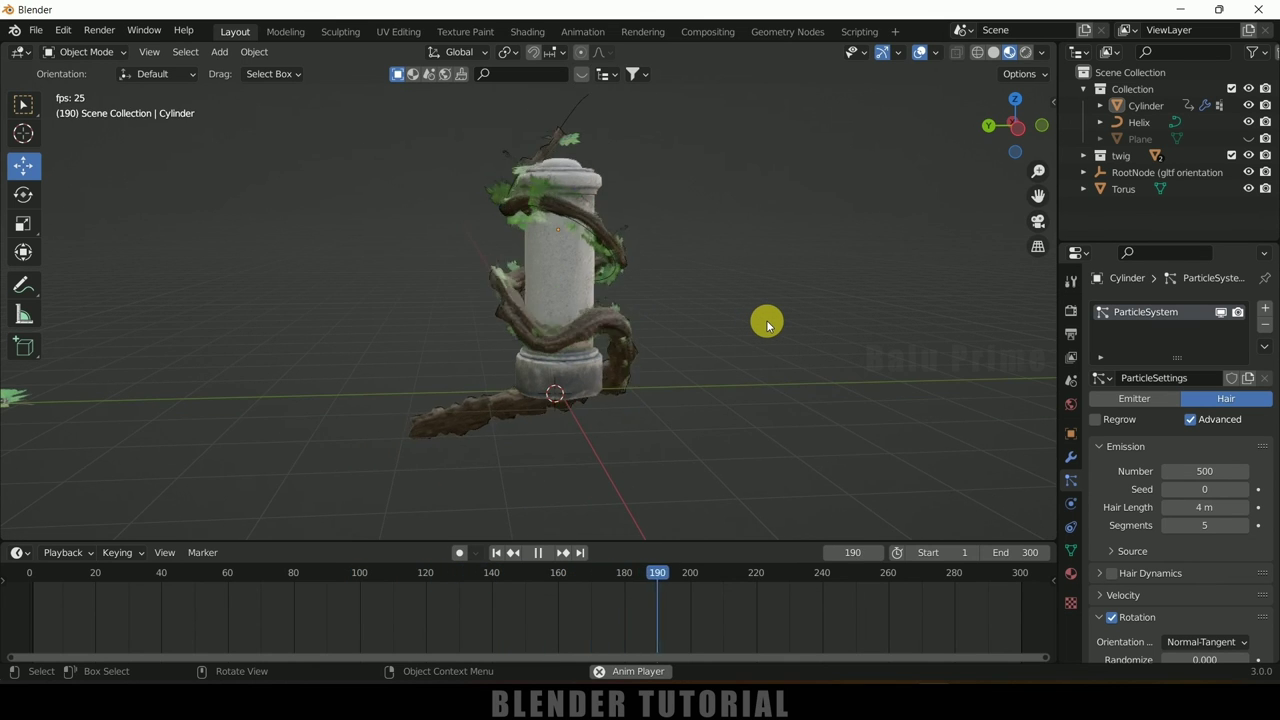